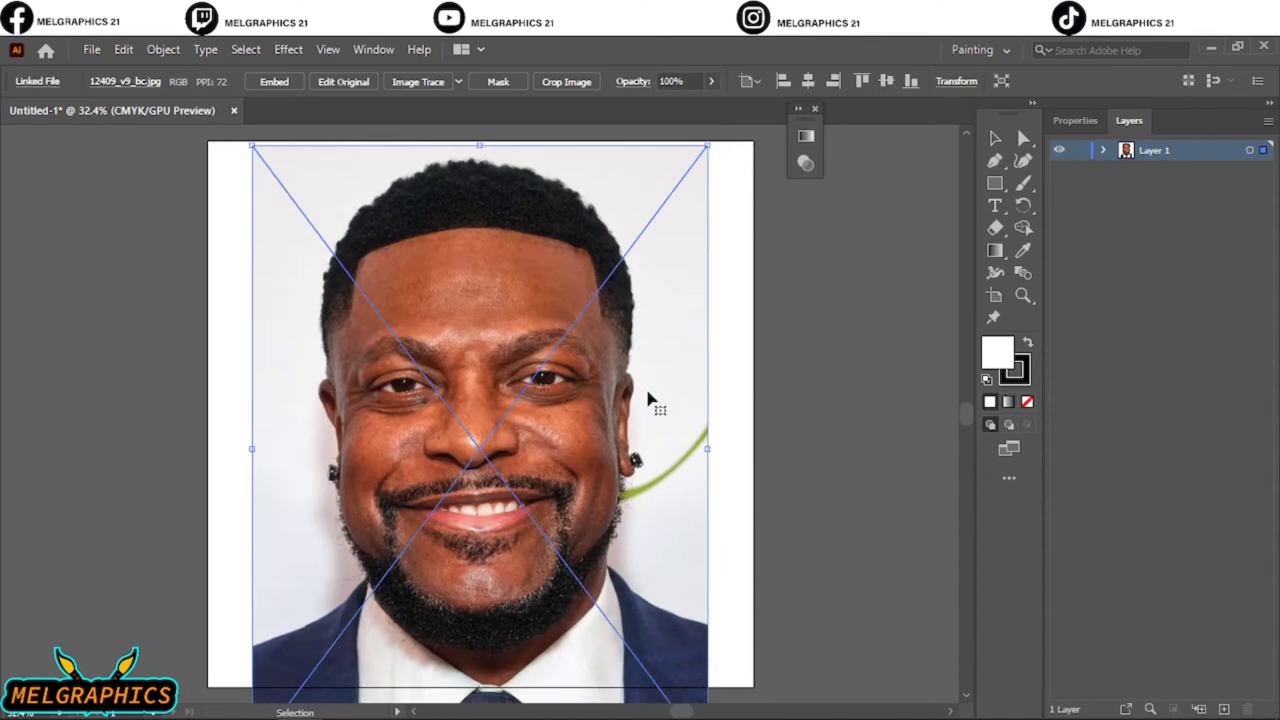
- Fade the reference photo to 75% opacity
{"action": "left_click", "coordinate": [711, 81]}
{"action": "left_click_drag", "start_coordinate": [700, 112], "coordinate": [686, 104]}
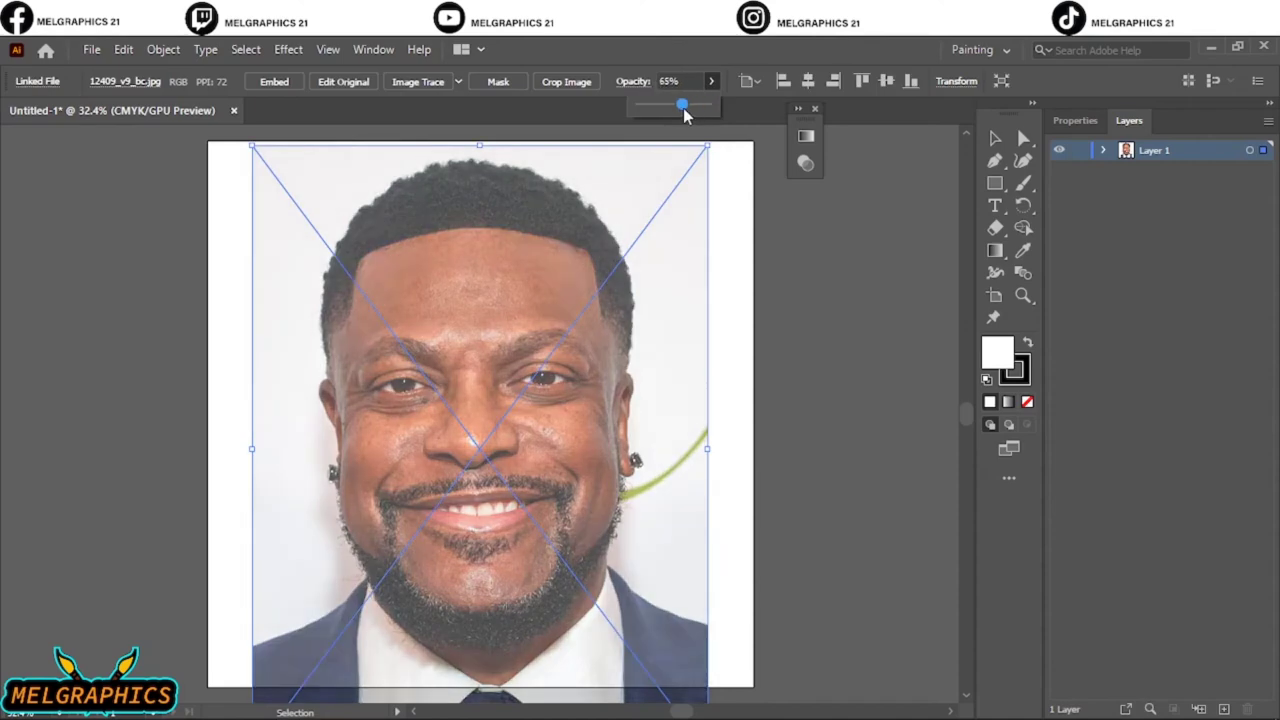
{"action": "left_click", "coordinate": [800, 329]}
- Add Layer 2 above the photo, lock Layer 1, and make Layer 2 active
{"action": "left_click", "coordinate": [1224, 709]}
{"action": "left_click", "coordinate": [560, 262]}
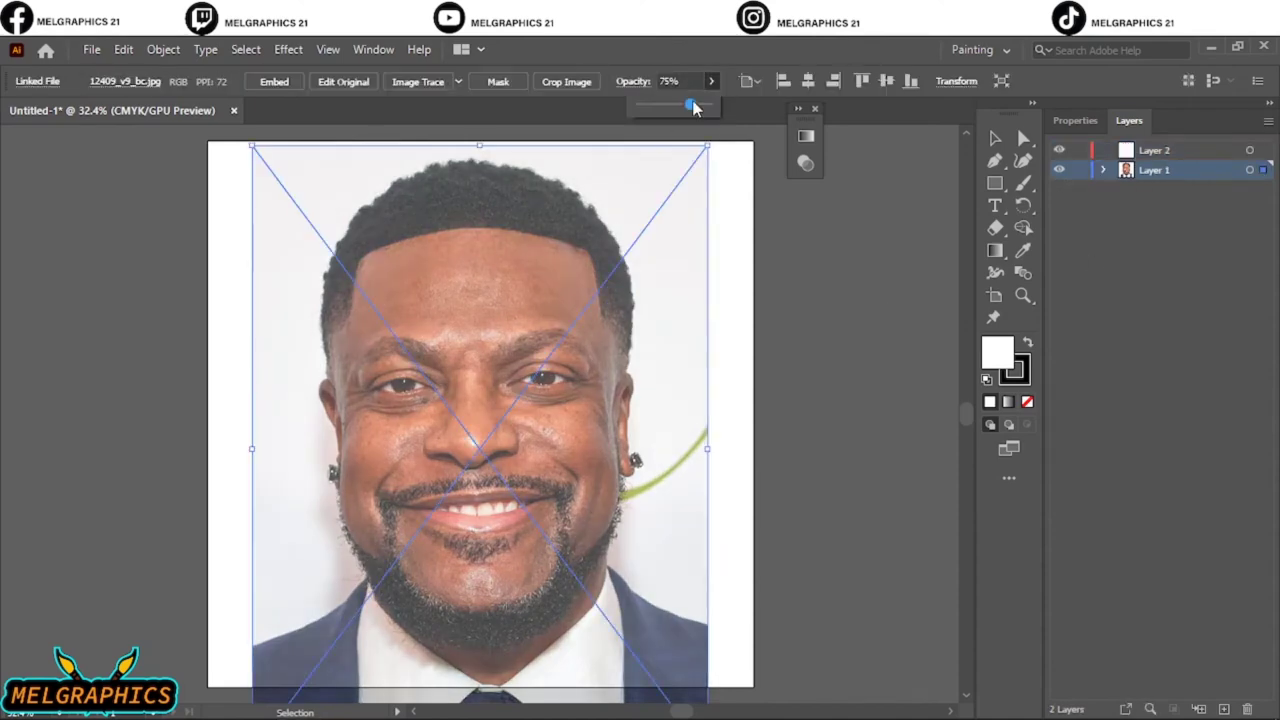
{"action": "left_click", "coordinate": [824, 359]}
{"action": "left_click", "coordinate": [1079, 170]}
{"action": "left_click", "coordinate": [1154, 150]}
- Load the black tapered brush from the brush library and zoom in on the face with the Paintbrush
{"action": "left_click", "coordinate": [489, 81]}
{"action": "left_click", "coordinate": [317, 227]}
{"action": "left_click", "coordinate": [538, 504]}
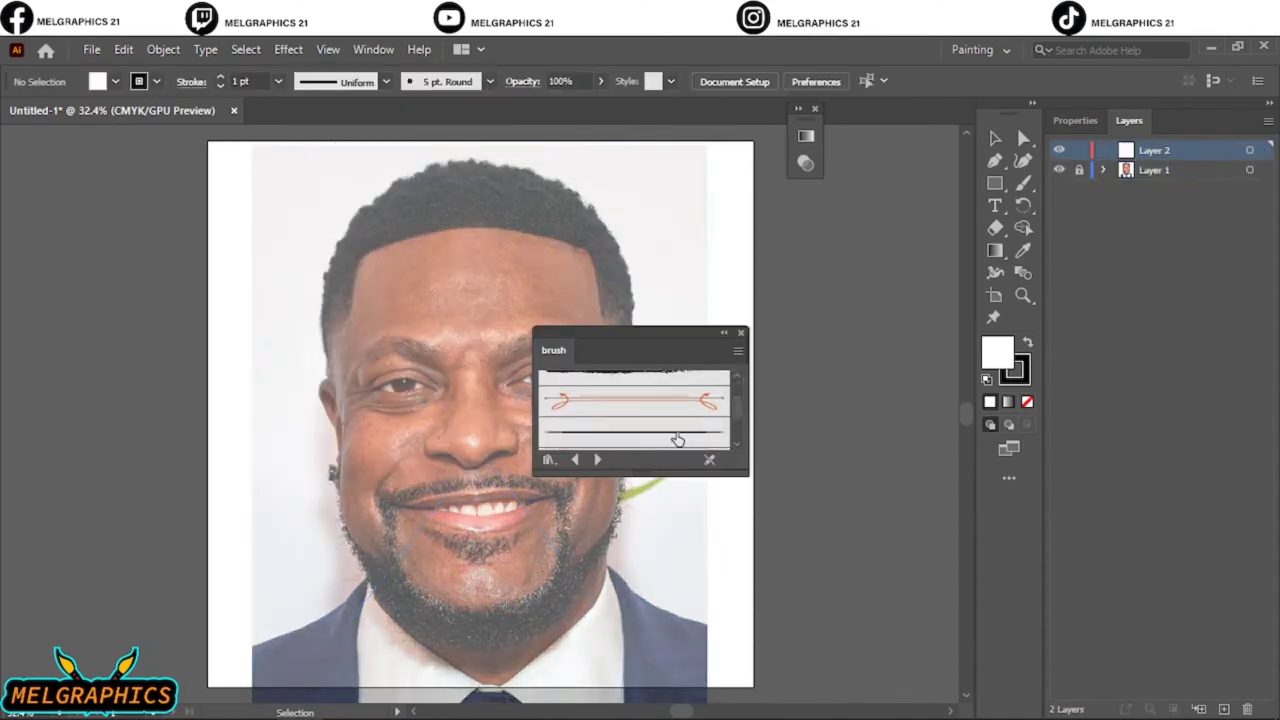
{"action": "left_click", "coordinate": [672, 440]}
{"action": "key", "text": "b"}
{"action": "key", "text": "slash"}
{"action": "left_click_drag", "start_coordinate": [857, 257], "coordinate": [847, 428]}
{"action": "scroll", "coordinate": [490, 503], "scroll_direction": "up", "scroll_amount": 5}
{"action": "scroll", "coordinate": [490, 503], "scroll_direction": "up", "scroll_amount": 3}
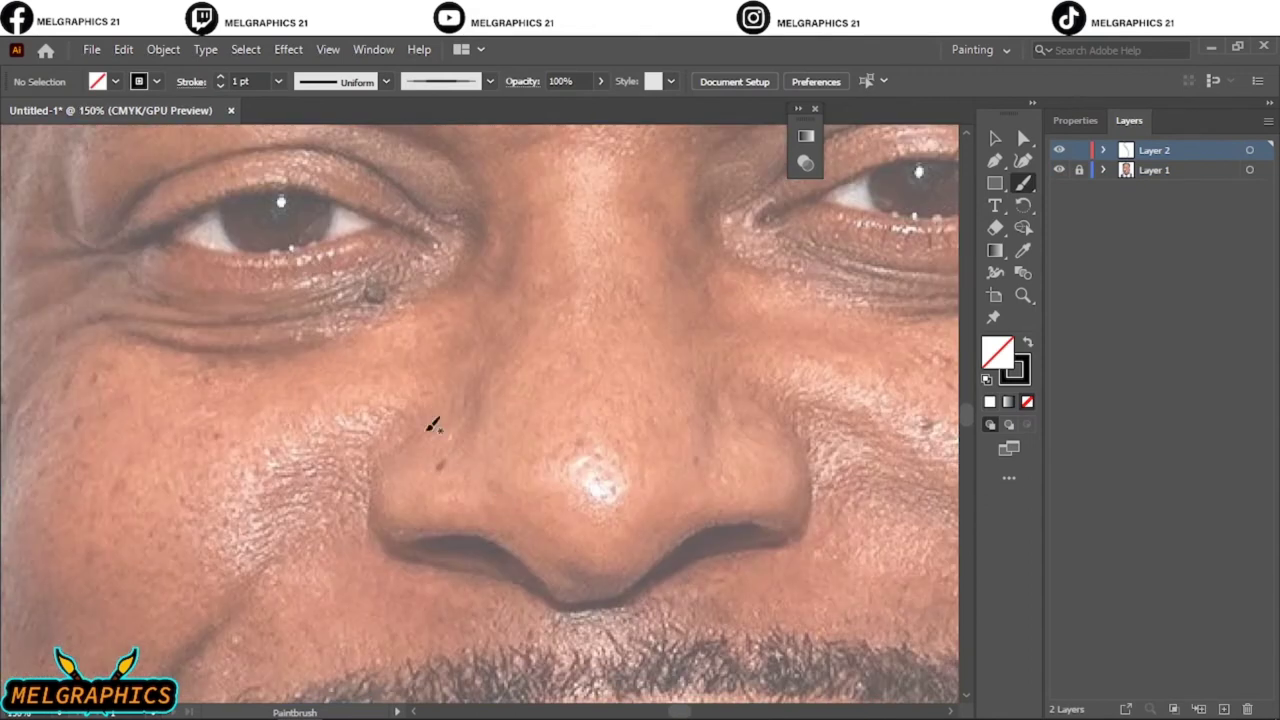
- Trace both sides of the nostrils with black brush strokes
{"action": "mouse_move", "coordinate": [428, 418]}
{"action": "left_mouse_down"}
{"action": "mouse_move", "coordinate": [488, 570]}
{"action": "mouse_move", "coordinate": [455, 590]}
{"action": "mouse_move", "coordinate": [829, 436]}
{"action": "left_mouse_up"}
{"action": "scroll", "coordinate": [133, 473], "scroll_direction": "up", "scroll_amount": 2}
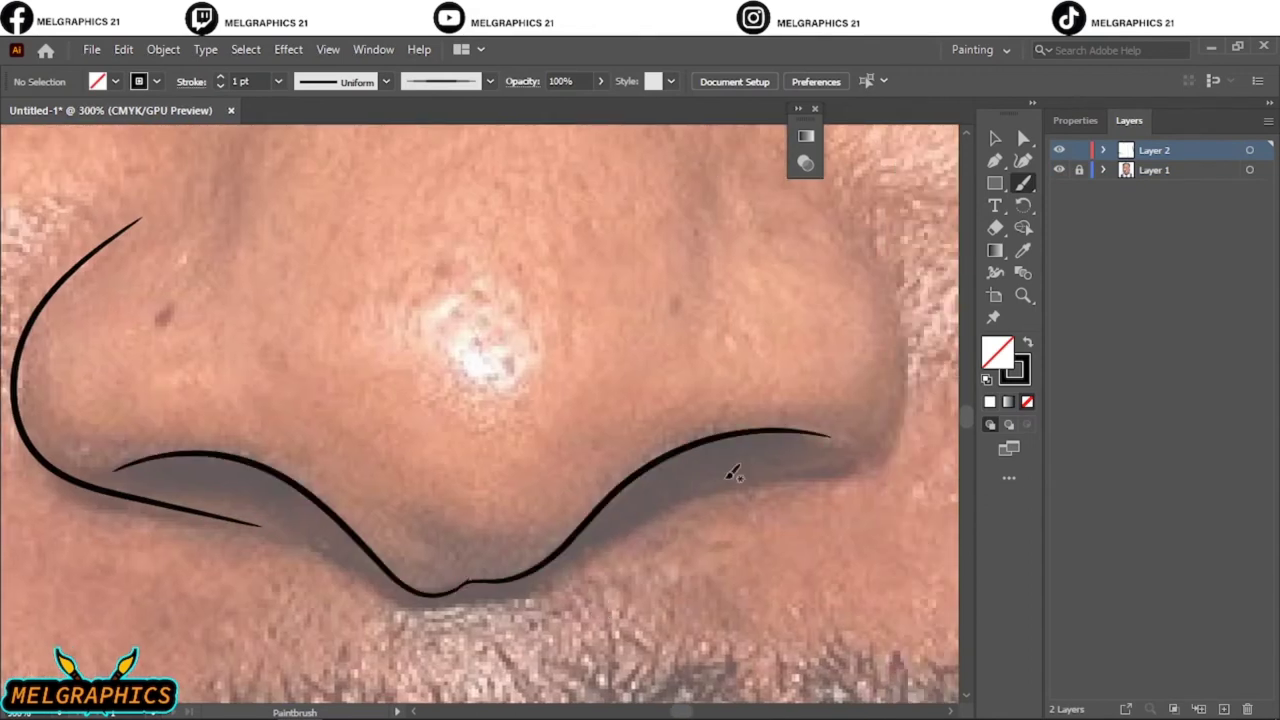
{"action": "scroll", "coordinate": [322, 455], "scroll_direction": "down", "scroll_amount": 1}
{"action": "left_click_drag", "start_coordinate": [745, 524], "coordinate": [665, 375]}
{"action": "scroll", "coordinate": [420, 217], "scroll_direction": "down", "scroll_amount": 1}
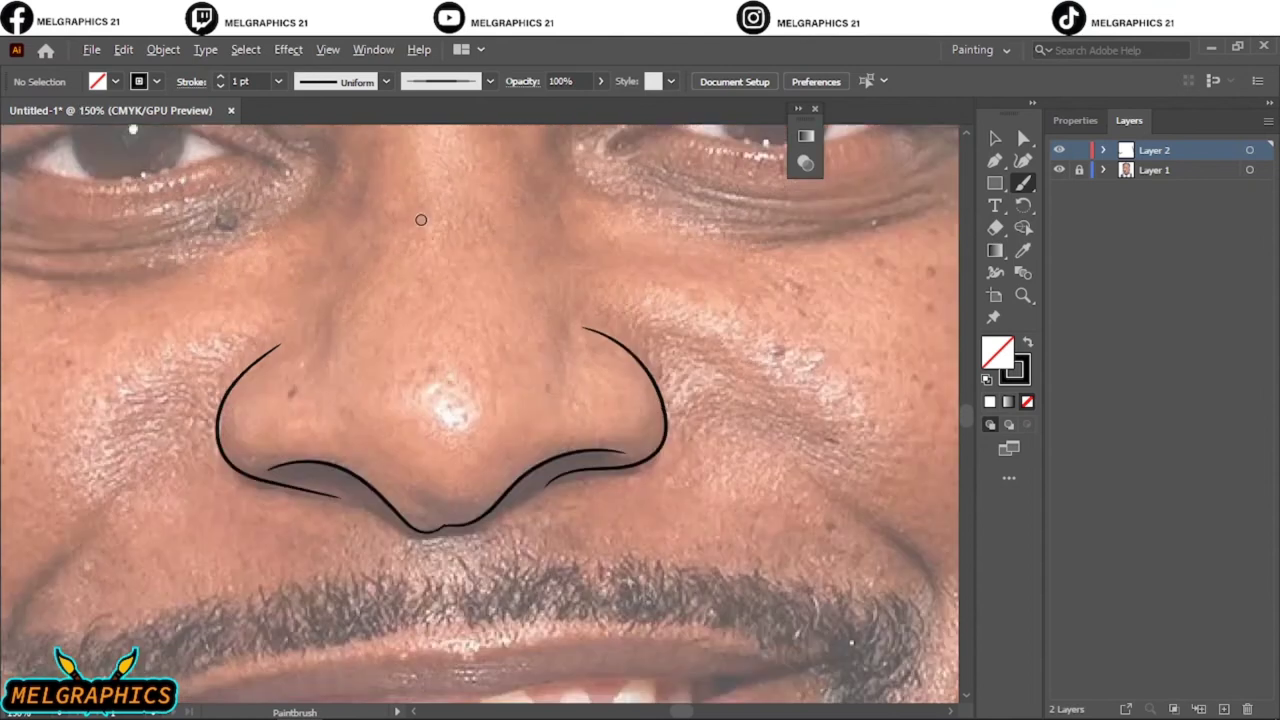
{"action": "scroll", "coordinate": [420, 217], "scroll_direction": "up", "scroll_amount": 2}
- Draw the left eye's upper and lower lid lines and the iris arcs
{"action": "mouse_move", "coordinate": [620, 283]}
{"action": "left_mouse_down"}
{"action": "mouse_move", "coordinate": [915, 365]}
{"action": "mouse_move", "coordinate": [872, 351]}
{"action": "left_mouse_up"}
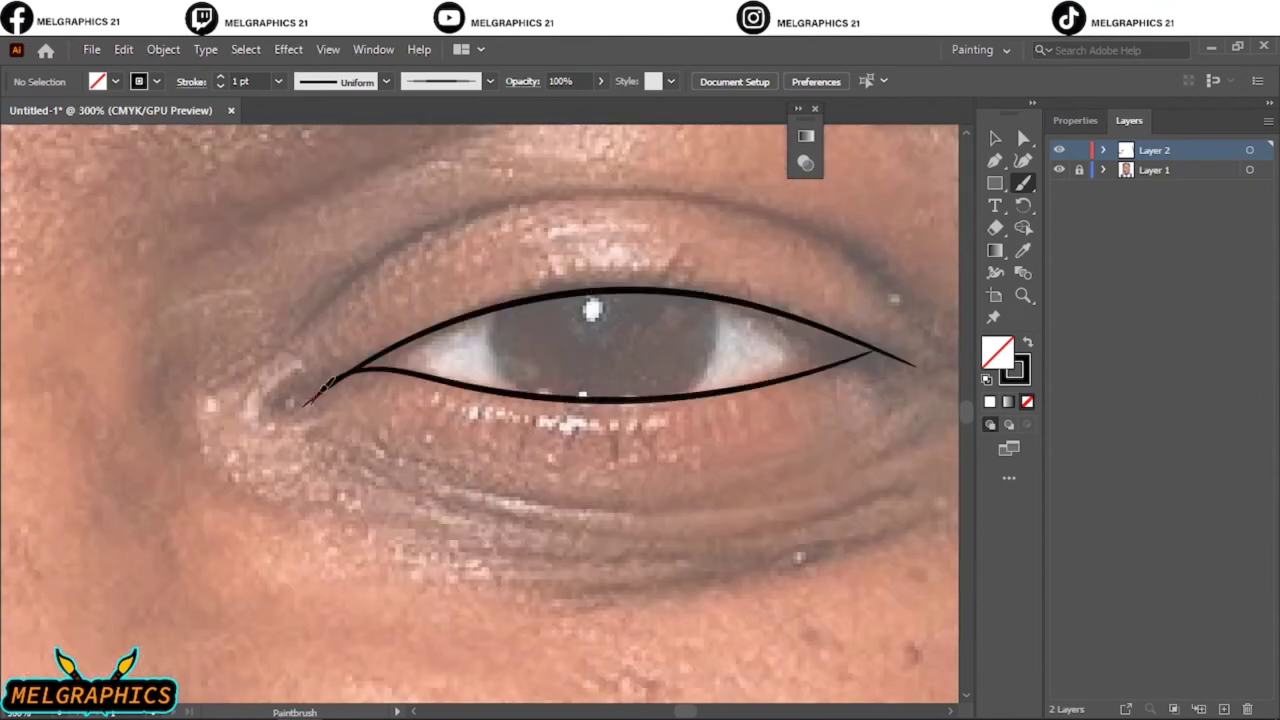
{"action": "left_click_drag", "start_coordinate": [305, 403], "coordinate": [305, 404]}
{"action": "left_click_drag", "start_coordinate": [516, 393], "coordinate": [501, 308]}
{"action": "left_click_drag", "start_coordinate": [690, 392], "coordinate": [703, 296]}
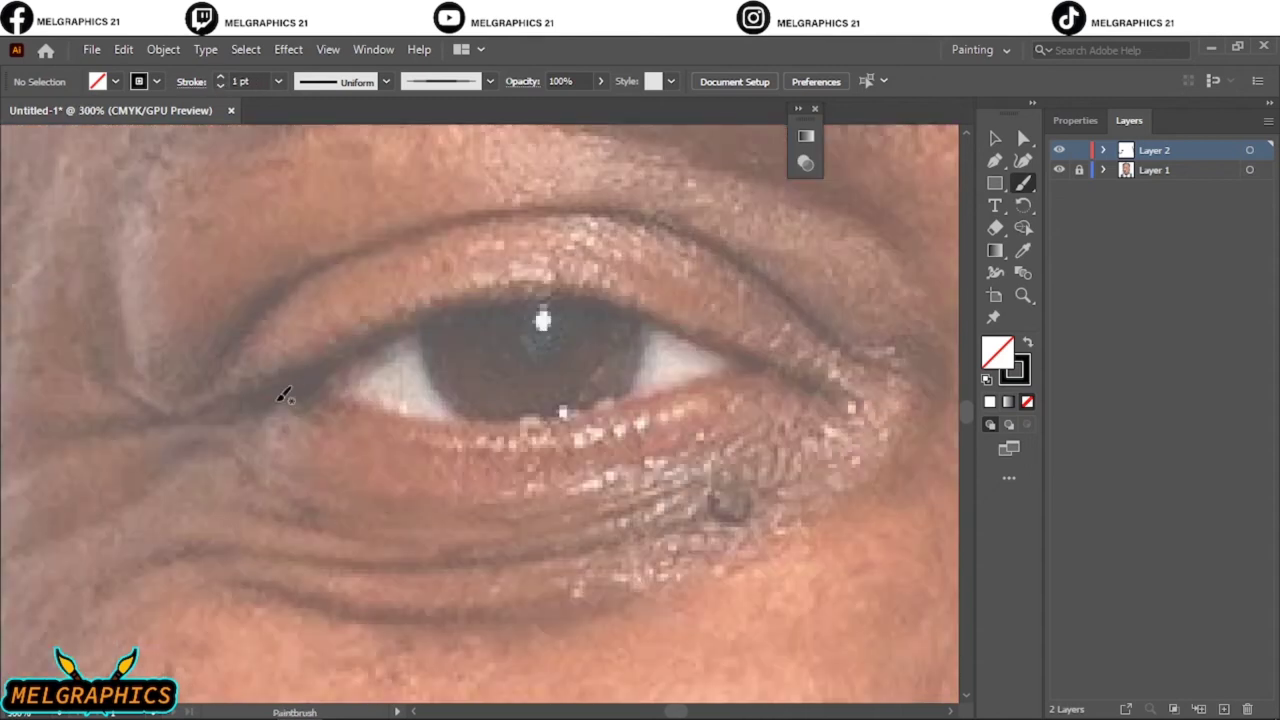
{"action": "left_click_drag", "start_coordinate": [548, 302], "coordinate": [836, 401]}
{"action": "left_click_drag", "start_coordinate": [438, 314], "coordinate": [466, 418]}
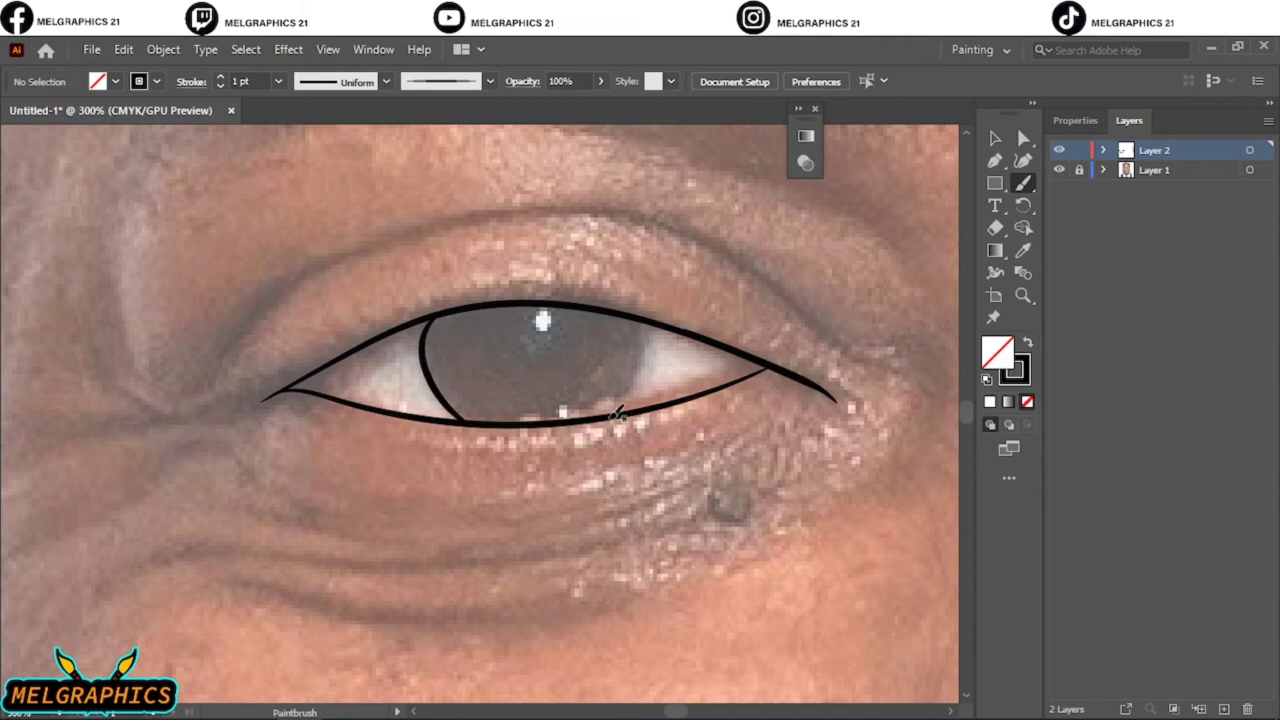
{"action": "left_click_drag", "start_coordinate": [640, 315], "coordinate": [618, 414]}
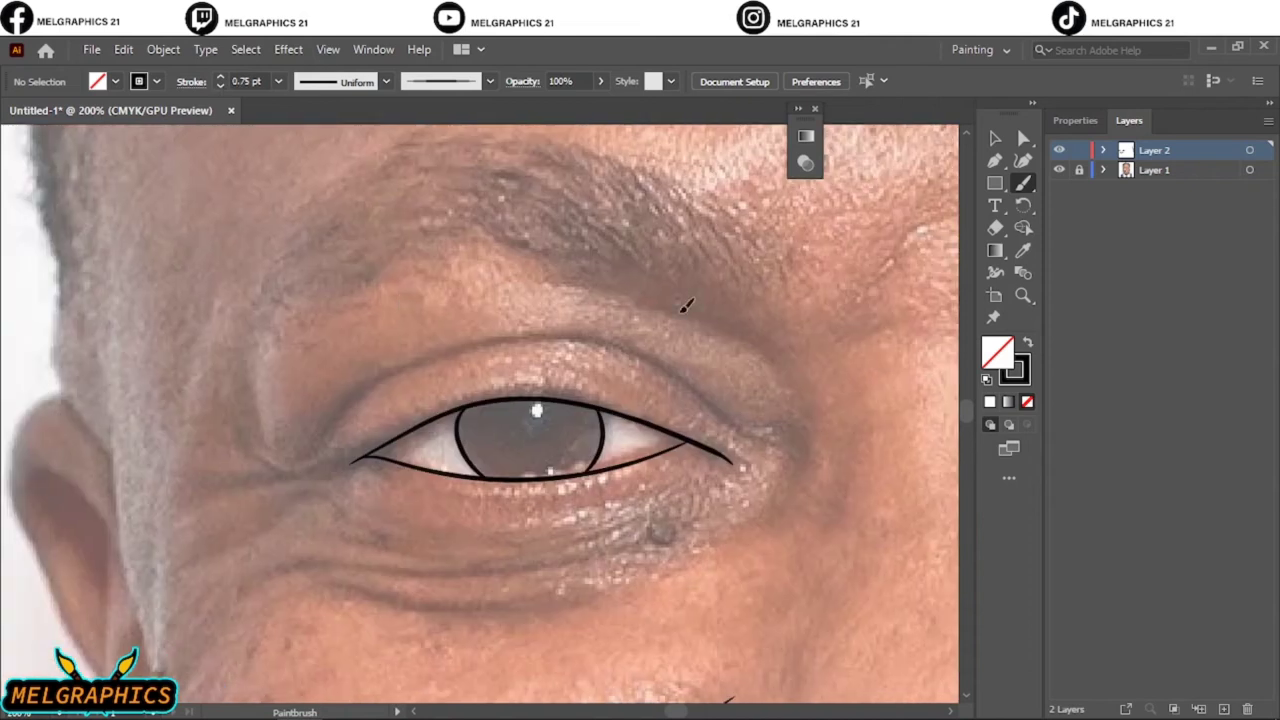
- Add the upper crease arcs, eyelid fold and inner-corner crease above the eye
{"action": "left_click_drag", "start_coordinate": [628, 297], "coordinate": [795, 383]}
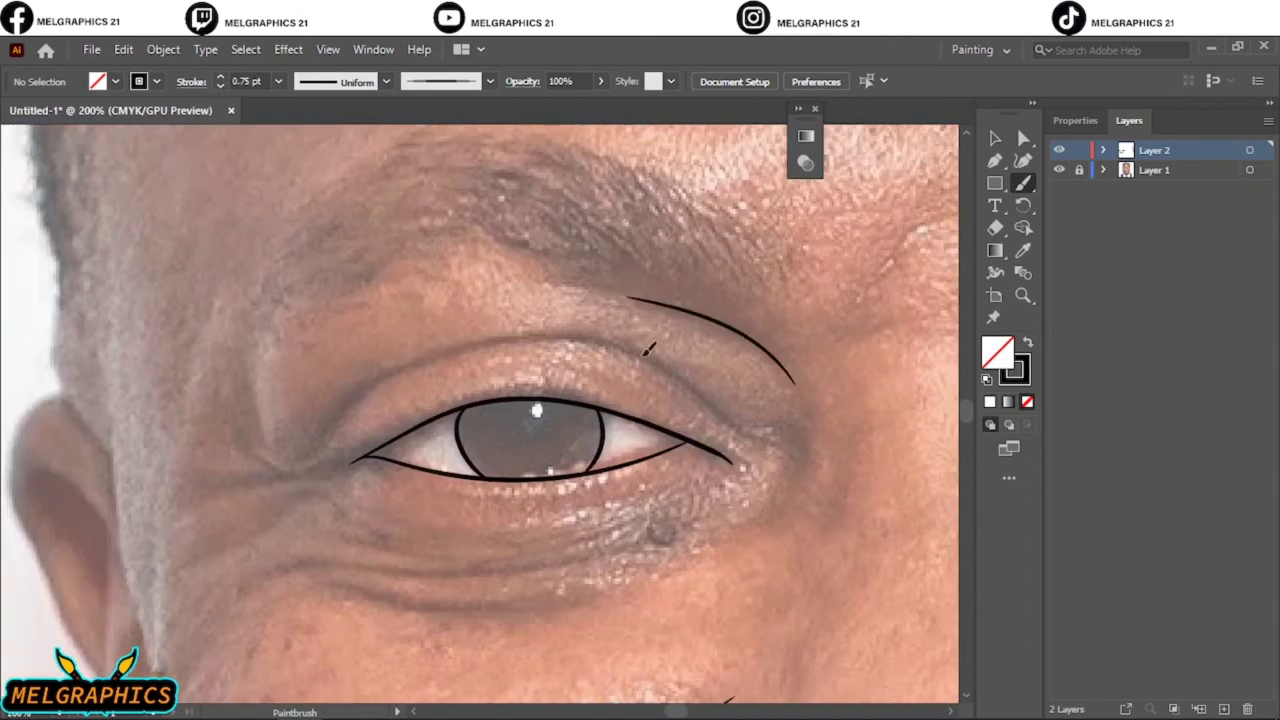
{"action": "left_click_drag", "start_coordinate": [603, 343], "coordinate": [775, 447]}
{"action": "left_click_drag", "start_coordinate": [625, 357], "coordinate": [380, 378]}
{"action": "left_click_drag", "start_coordinate": [466, 352], "coordinate": [312, 446]}
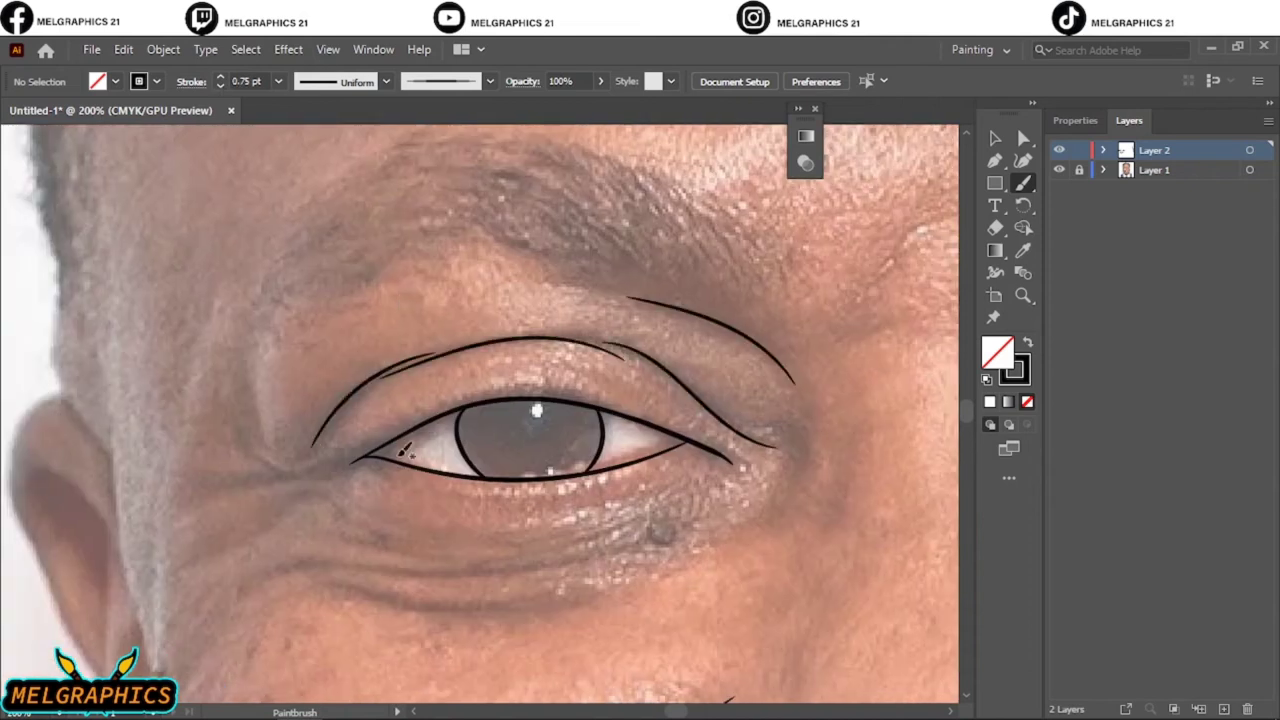
{"action": "scroll", "coordinate": [480, 410], "scroll_direction": "left", "scroll_amount": 5}
- Add inner-corner creases and a set of wrinkle lines below the first eye
{"action": "left_click_drag", "start_coordinate": [492, 362], "coordinate": [530, 448]}
{"action": "mouse_move", "coordinate": [497, 448]}
{"action": "left_mouse_down"}
{"action": "mouse_move", "coordinate": [590, 464]}
{"action": "mouse_move", "coordinate": [458, 467]}
{"action": "left_mouse_up"}
{"action": "left_click_drag", "start_coordinate": [600, 453], "coordinate": [435, 520]}
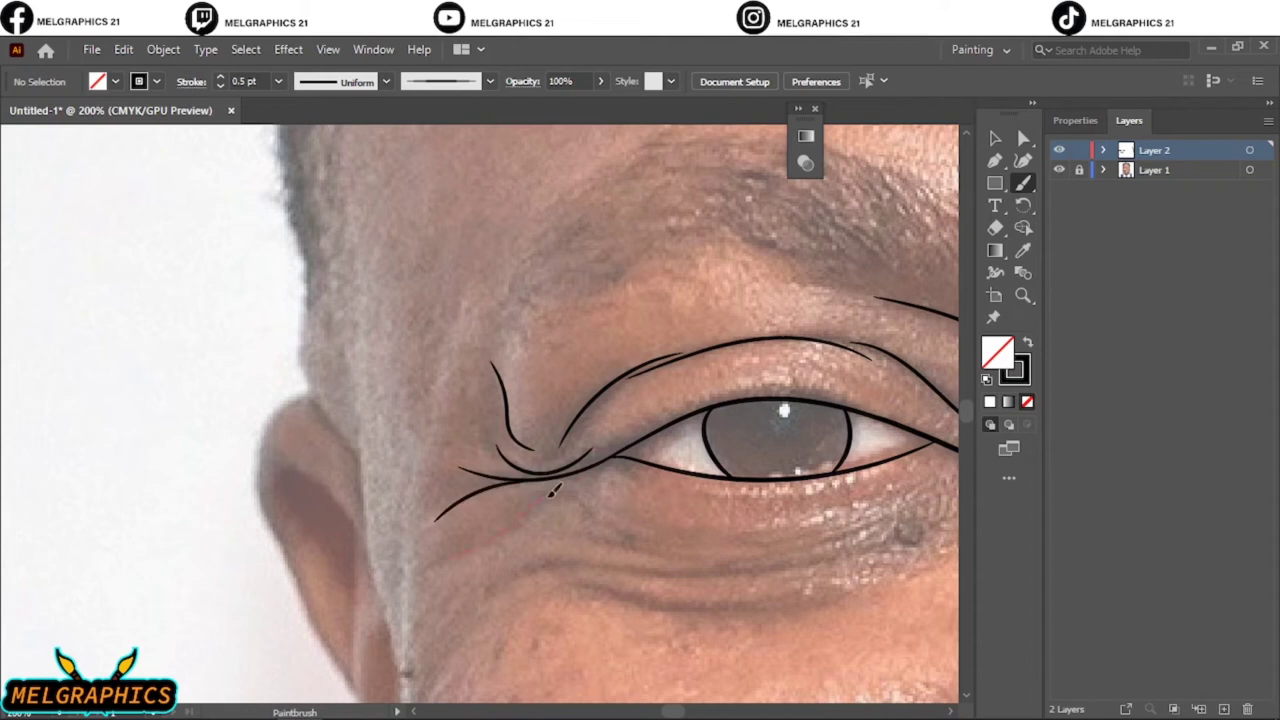
{"action": "left_click_drag", "start_coordinate": [602, 505], "coordinate": [720, 534]}
{"action": "left_click_drag", "start_coordinate": [575, 527], "coordinate": [720, 550]}
{"action": "left_click_drag", "start_coordinate": [506, 584], "coordinate": [852, 535]}
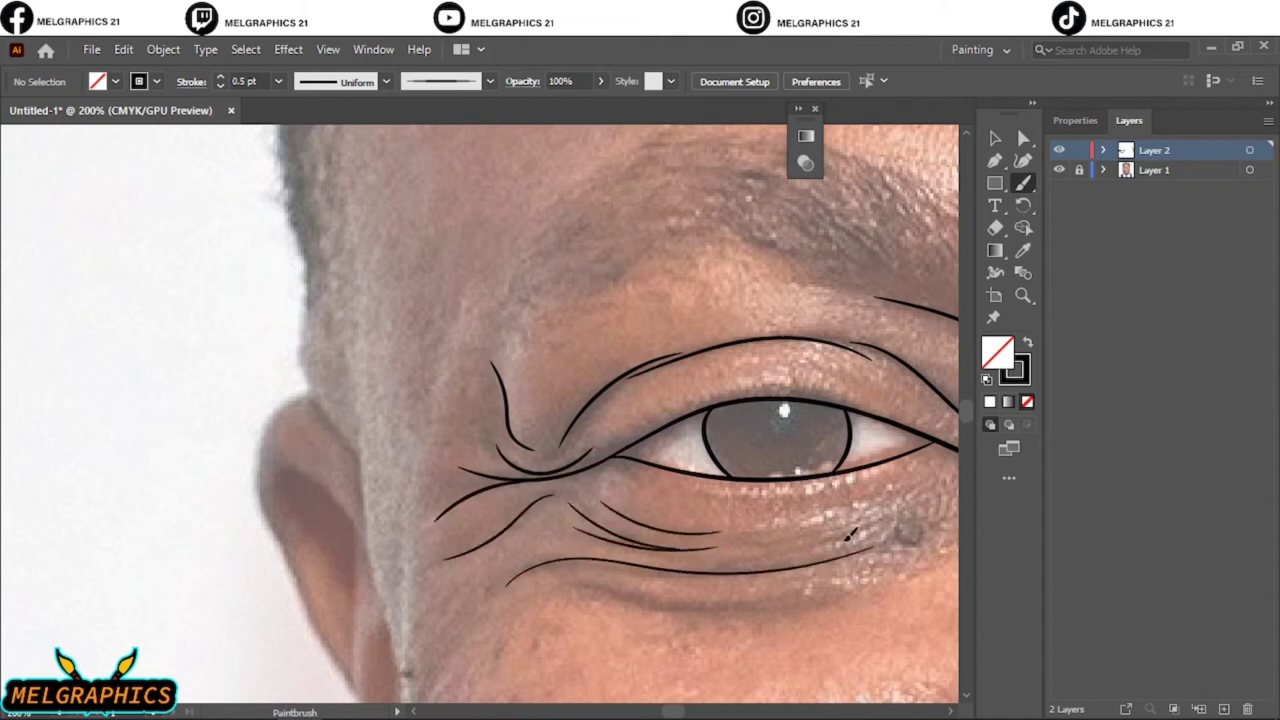
{"action": "left_click_drag", "start_coordinate": [722, 566], "coordinate": [890, 512]}
{"action": "scroll", "coordinate": [612, 468], "scroll_direction": "up", "scroll_amount": 4}
{"action": "mouse_move", "coordinate": [580, 440]}
{"action": "left_mouse_down"}
{"action": "mouse_move", "coordinate": [712, 443]}
{"action": "mouse_move", "coordinate": [657, 371]}
{"action": "mouse_move", "coordinate": [723, 343]}
{"action": "left_mouse_up"}
- Paint wrinkle lines under the right eye and creases at its outer corner
{"action": "scroll", "coordinate": [510, 440], "scroll_direction": "down", "scroll_amount": 3}
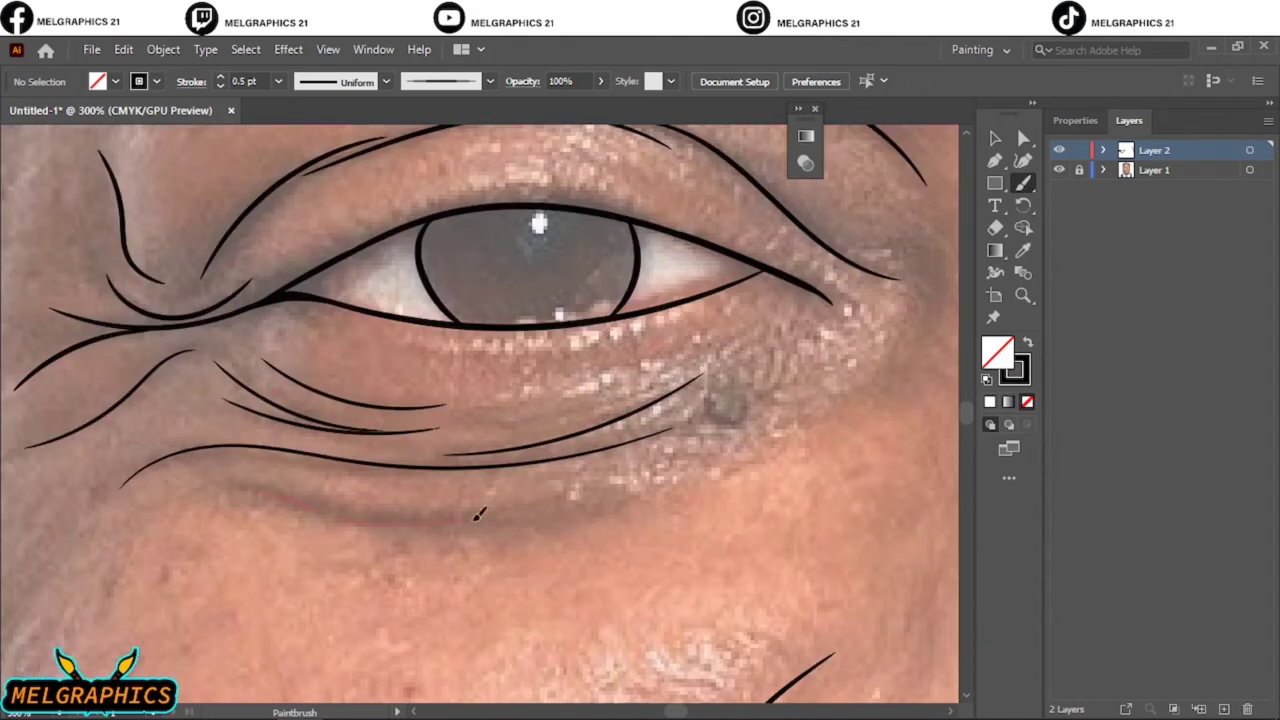
{"action": "scroll", "coordinate": [478, 514], "scroll_direction": "down", "scroll_amount": 3}
{"action": "scroll", "coordinate": [731, 523], "scroll_direction": "up", "scroll_amount": 3}
{"action": "left_click_drag", "start_coordinate": [255, 410], "coordinate": [615, 430]}
{"action": "left_click_drag", "start_coordinate": [755, 320], "coordinate": [682, 378]}
{"action": "left_click_drag", "start_coordinate": [780, 352], "coordinate": [668, 424]}
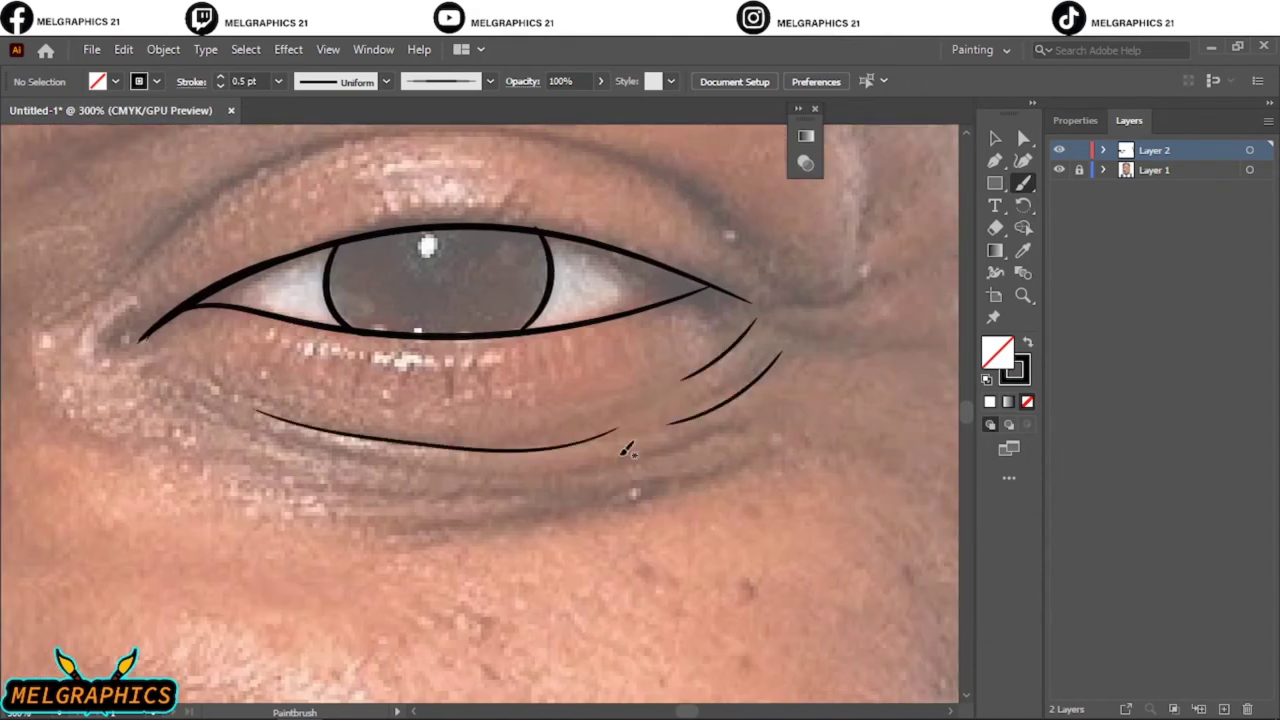
{"action": "mouse_move", "coordinate": [240, 427]}
{"action": "left_mouse_down"}
{"action": "mouse_move", "coordinate": [515, 469]}
{"action": "mouse_move", "coordinate": [760, 406]}
{"action": "left_mouse_up"}
{"action": "left_click_drag", "start_coordinate": [285, 488], "coordinate": [755, 447]}
{"action": "left_click_drag", "start_coordinate": [645, 490], "coordinate": [380, 530]}
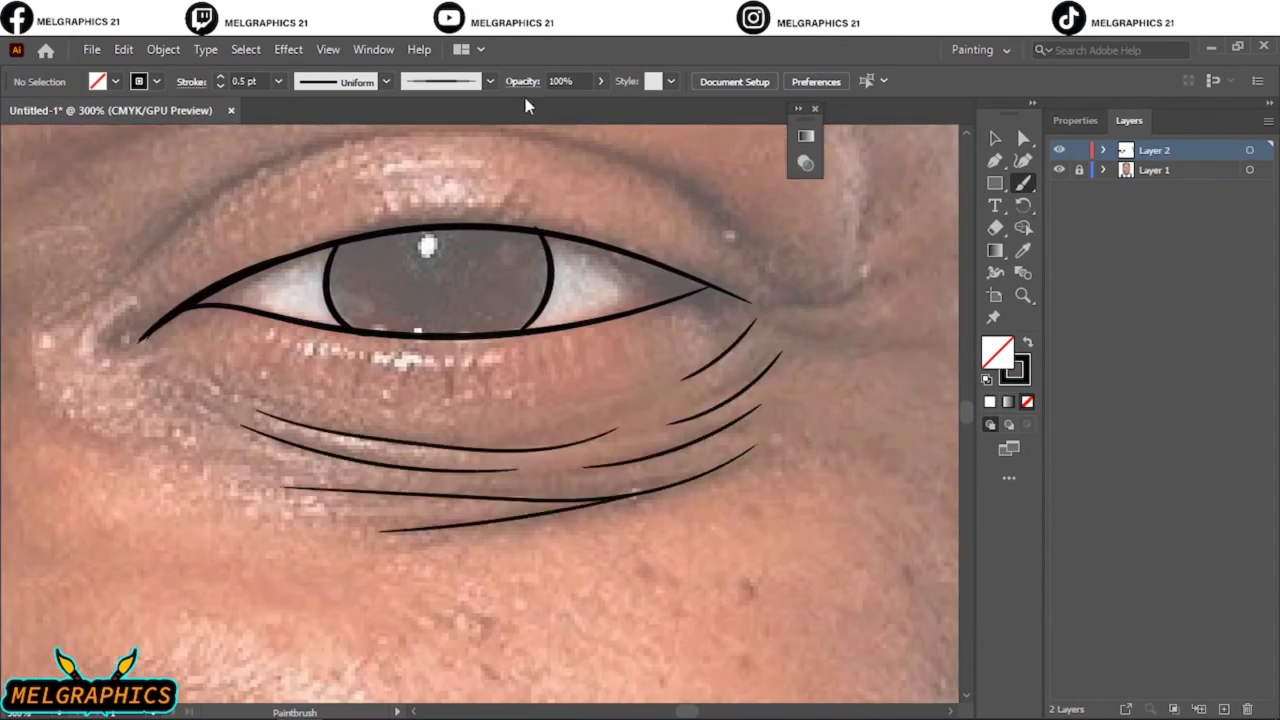
{"action": "scroll", "coordinate": [400, 500], "scroll_direction": "down", "scroll_amount": 3}
{"action": "scroll", "coordinate": [467, 368], "scroll_direction": "up", "scroll_amount": 3}
- Draw the right eye's upper lid crease, a curled outer-corner tail and two short creases
{"action": "mouse_move", "coordinate": [345, 252]}
{"action": "left_mouse_down"}
{"action": "mouse_move", "coordinate": [555, 245]}
{"action": "mouse_move", "coordinate": [865, 398]}
{"action": "left_mouse_up"}
{"action": "left_click_drag", "start_coordinate": [726, 388], "coordinate": [903, 356]}
{"action": "scroll", "coordinate": [905, 358], "scroll_direction": "up", "scroll_amount": 2}
{"action": "left_click_drag", "start_coordinate": [400, 452], "coordinate": [640, 420]}
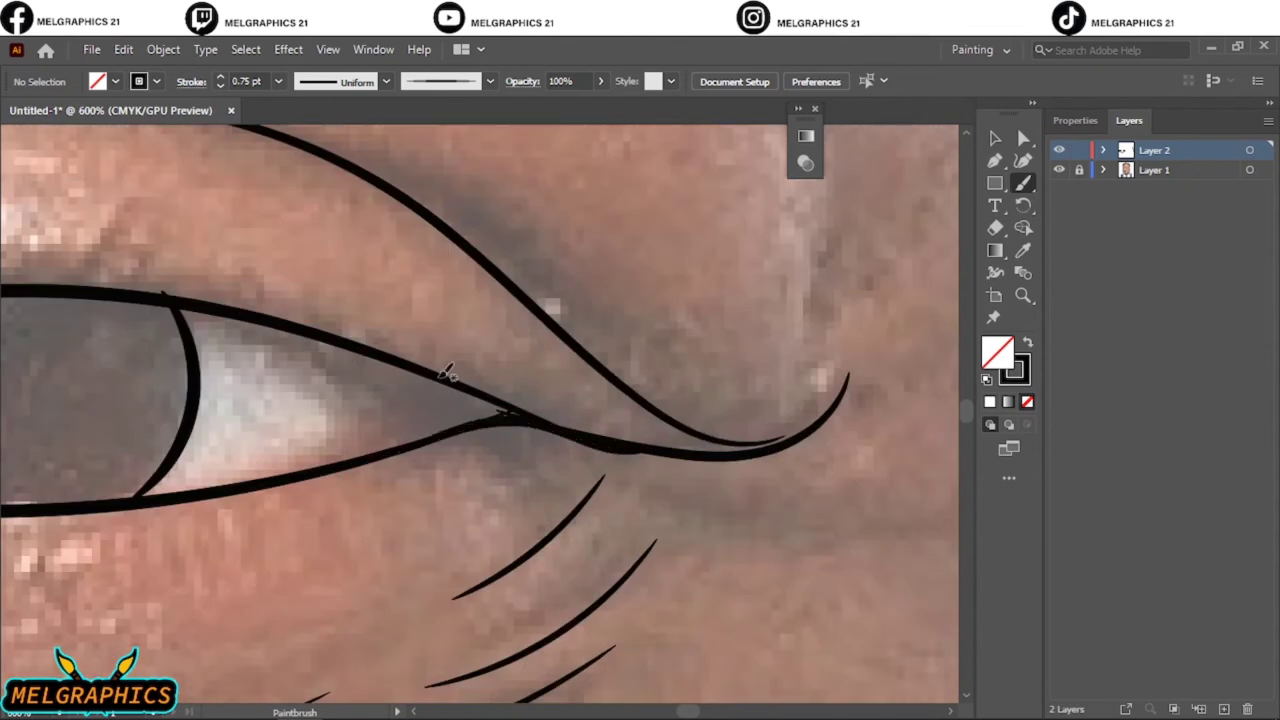
{"action": "left_click_drag", "start_coordinate": [445, 372], "coordinate": [745, 458]}
{"action": "scroll", "coordinate": [663, 486], "scroll_direction": "down", "scroll_amount": 3}
{"action": "scroll", "coordinate": [622, 468], "scroll_direction": "up", "scroll_amount": 3}
{"action": "left_click_drag", "start_coordinate": [620, 466], "coordinate": [660, 318]}
{"action": "left_click_drag", "start_coordinate": [650, 410], "coordinate": [733, 344]}
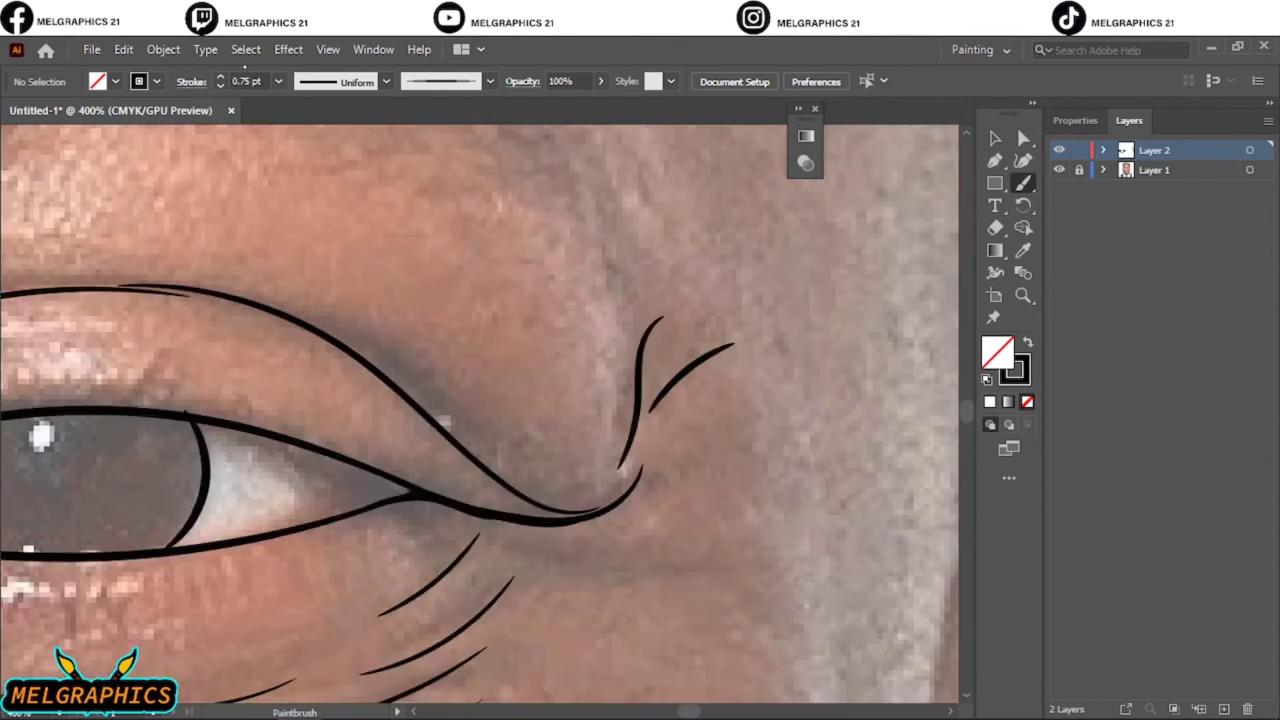
- Fit the artboard in view and toggle Layer 1's visibility to check the line art
{"action": "key", "text": "ctrl+0"}
{"action": "scroll", "coordinate": [447, 357], "scroll_direction": "up", "scroll_amount": 4, "text": "alt"}
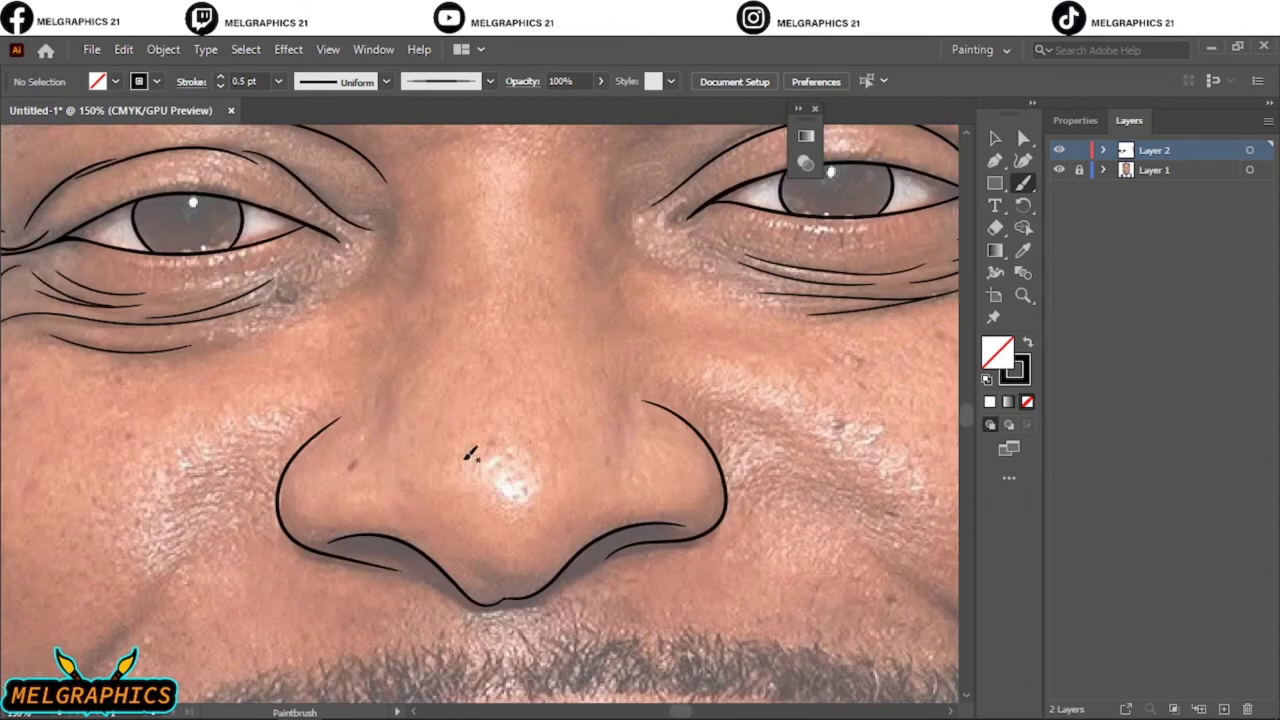
{"action": "scroll", "coordinate": [466, 443], "scroll_direction": "up", "scroll_amount": 2}
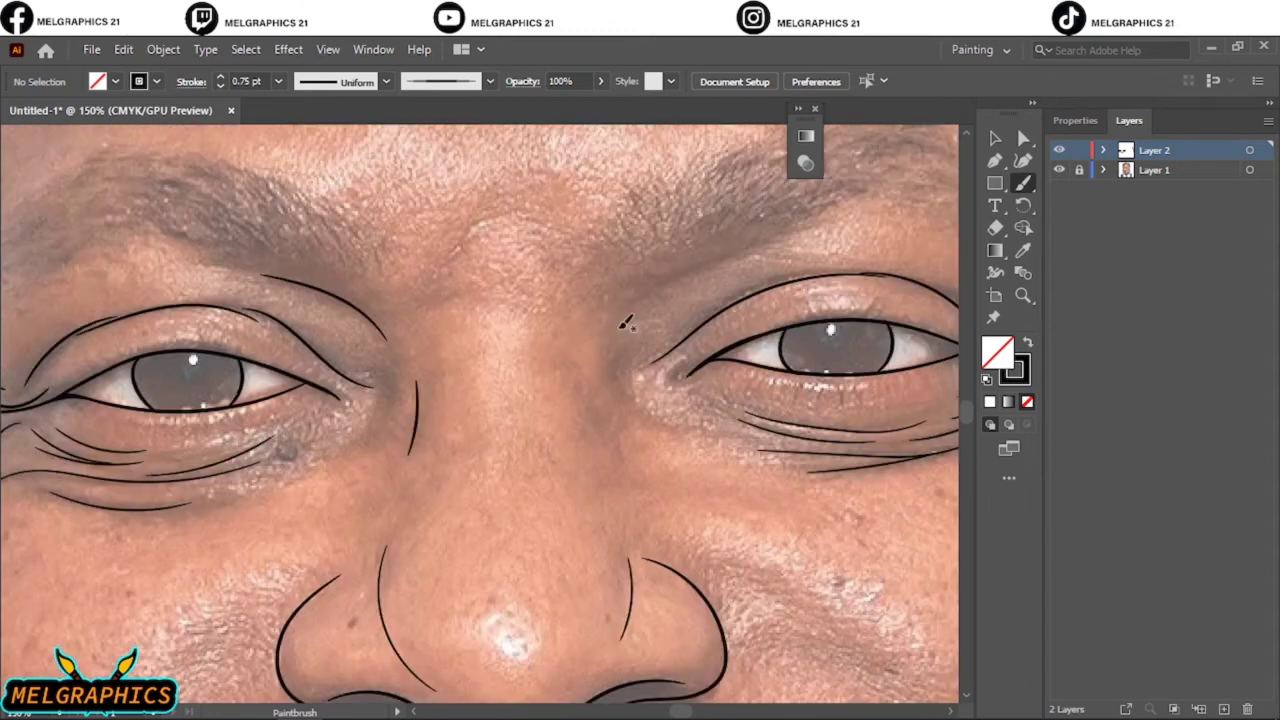
{"action": "key", "text": "ctrl+0"}
{"action": "left_click", "coordinate": [1060, 172]}
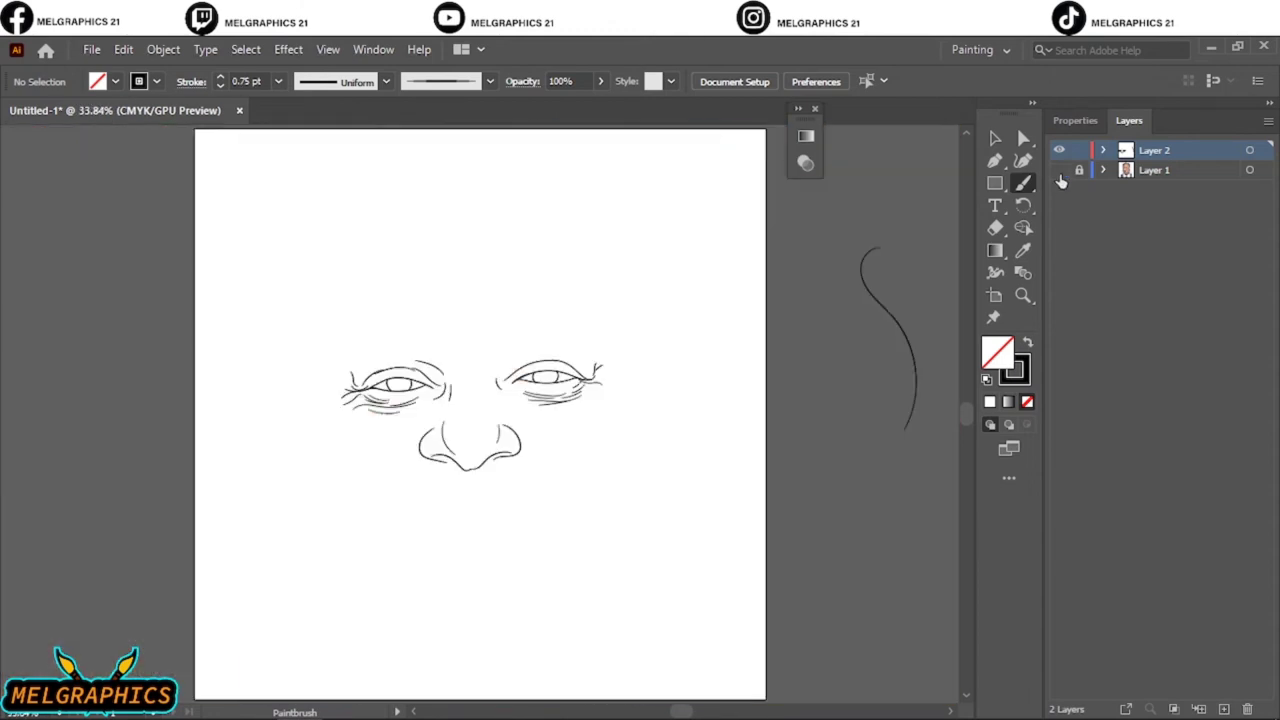
{"action": "left_click", "coordinate": [1060, 172]}
{"action": "scroll", "coordinate": [600, 494], "scroll_direction": "up", "scroll_amount": 3, "text": "alt"}
{"action": "scroll", "coordinate": [268, 500], "scroll_direction": "left", "scroll_amount": 2}
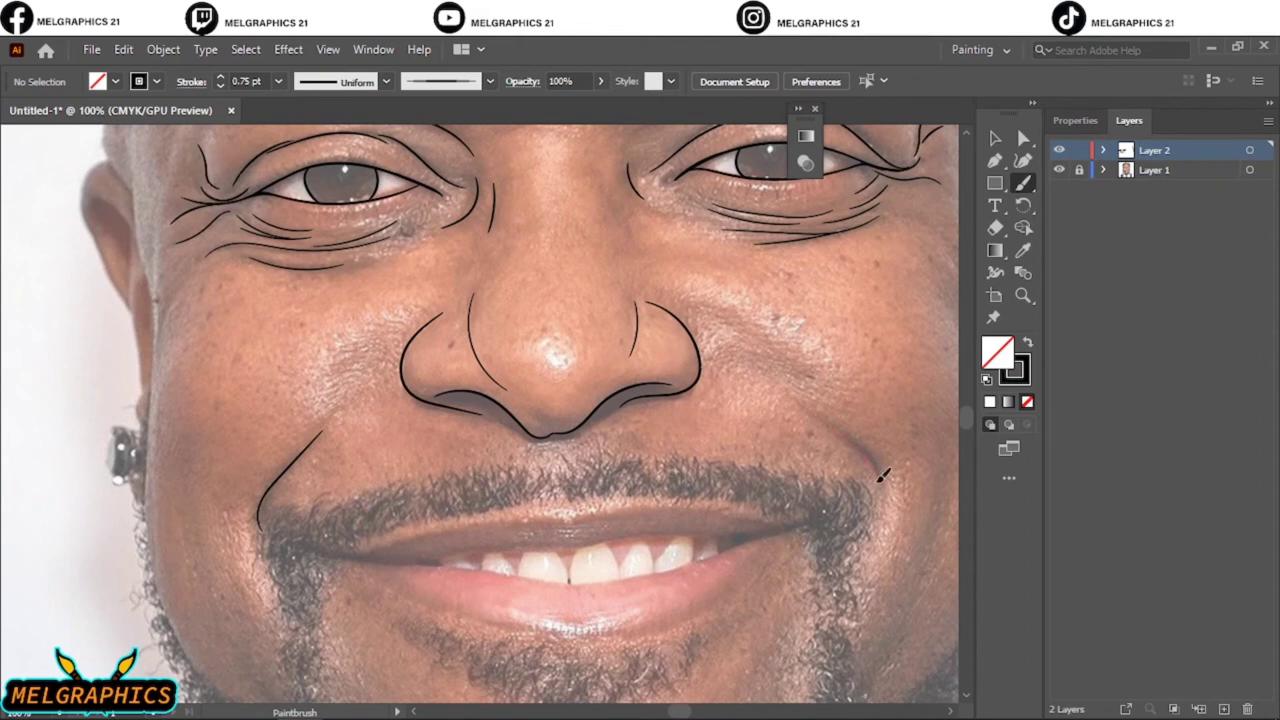
{"action": "key", "text": "ctrl+0"}
{"action": "left_click", "coordinate": [1060, 170]}
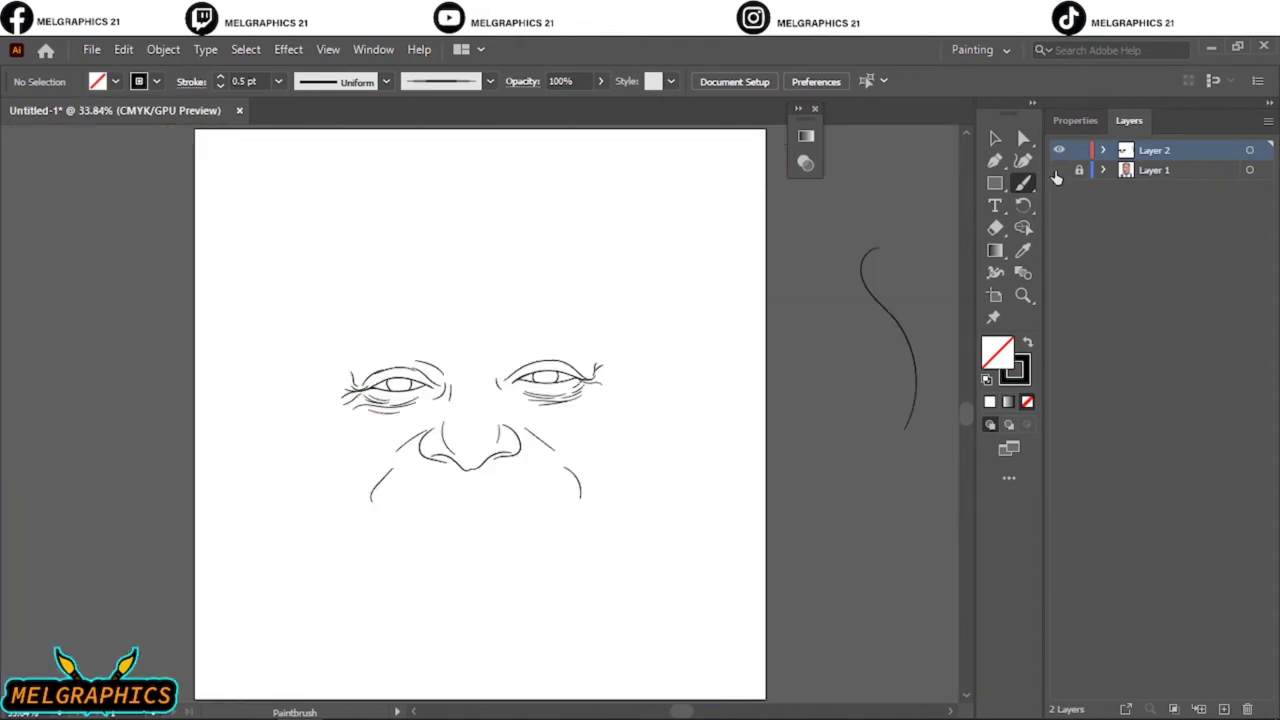
{"action": "left_click", "coordinate": [1060, 170]}
- Set the stroke weight to 2 pt
{"action": "left_click", "coordinate": [220, 77]}
{"action": "left_click", "coordinate": [220, 77]}
{"action": "scroll", "coordinate": [556, 437], "scroll_direction": "up", "scroll_amount": 3, "text": "alt"}
- Finish the jaw line and draw the face contour down the left cheek
{"action": "scroll", "coordinate": [523, 244], "scroll_direction": "down", "scroll_amount": 1}
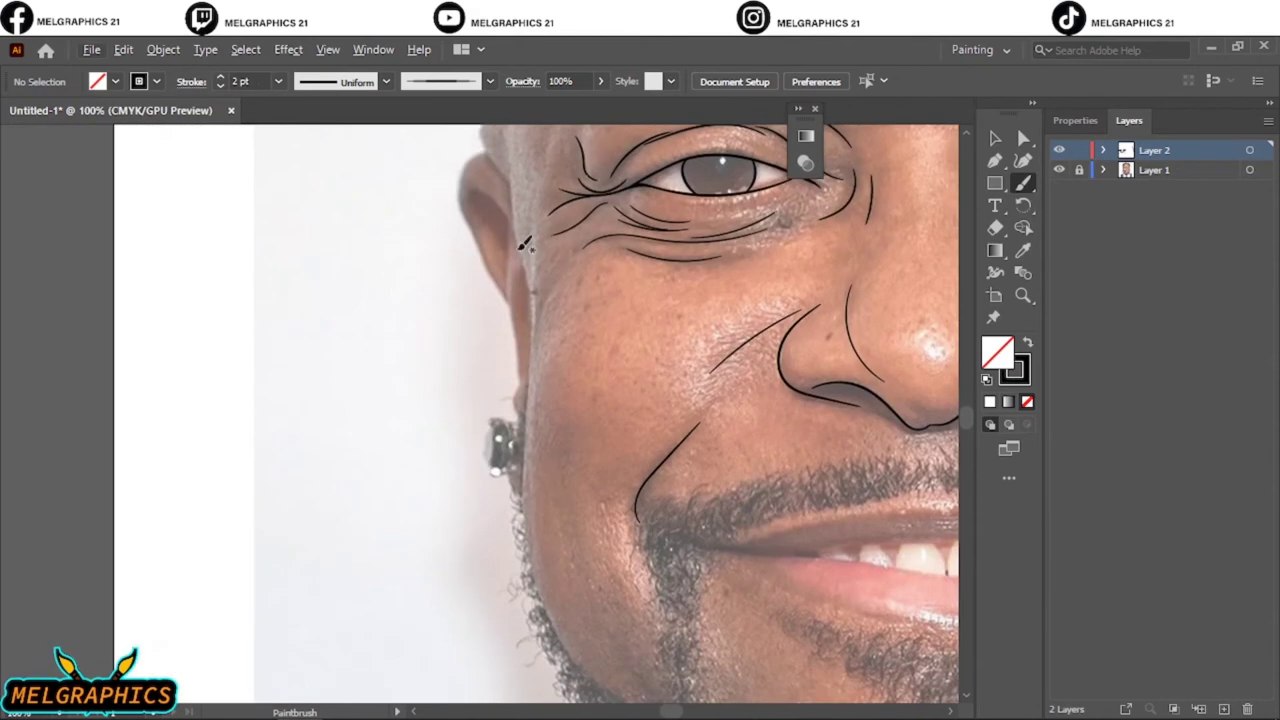
{"action": "left_click_drag", "start_coordinate": [590, 683], "coordinate": [590, 685]}
{"action": "scroll", "coordinate": [590, 600], "scroll_direction": "up", "scroll_amount": 1, "text": "alt"}
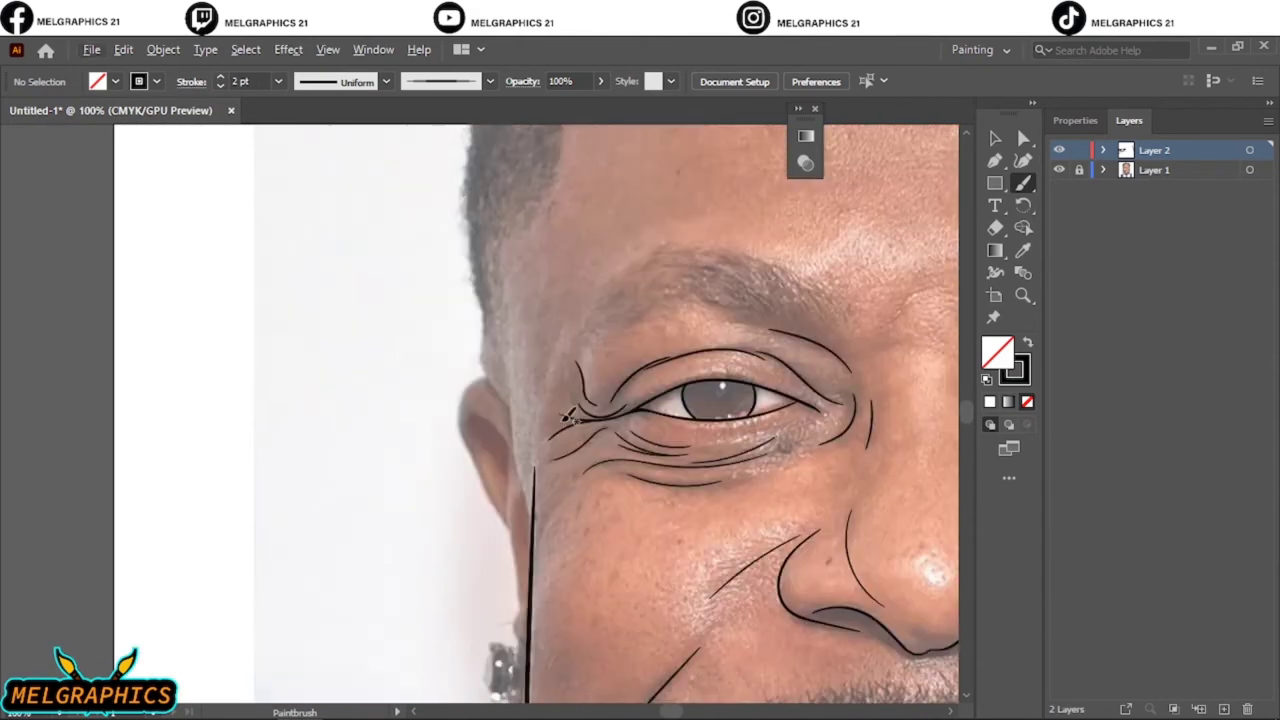
{"action": "scroll", "coordinate": [404, 402], "scroll_direction": "up", "scroll_amount": 2}
{"action": "left_click_drag", "start_coordinate": [480, 315], "coordinate": [519, 558]}
{"action": "scroll", "coordinate": [560, 530], "scroll_direction": "down", "scroll_amount": 3}
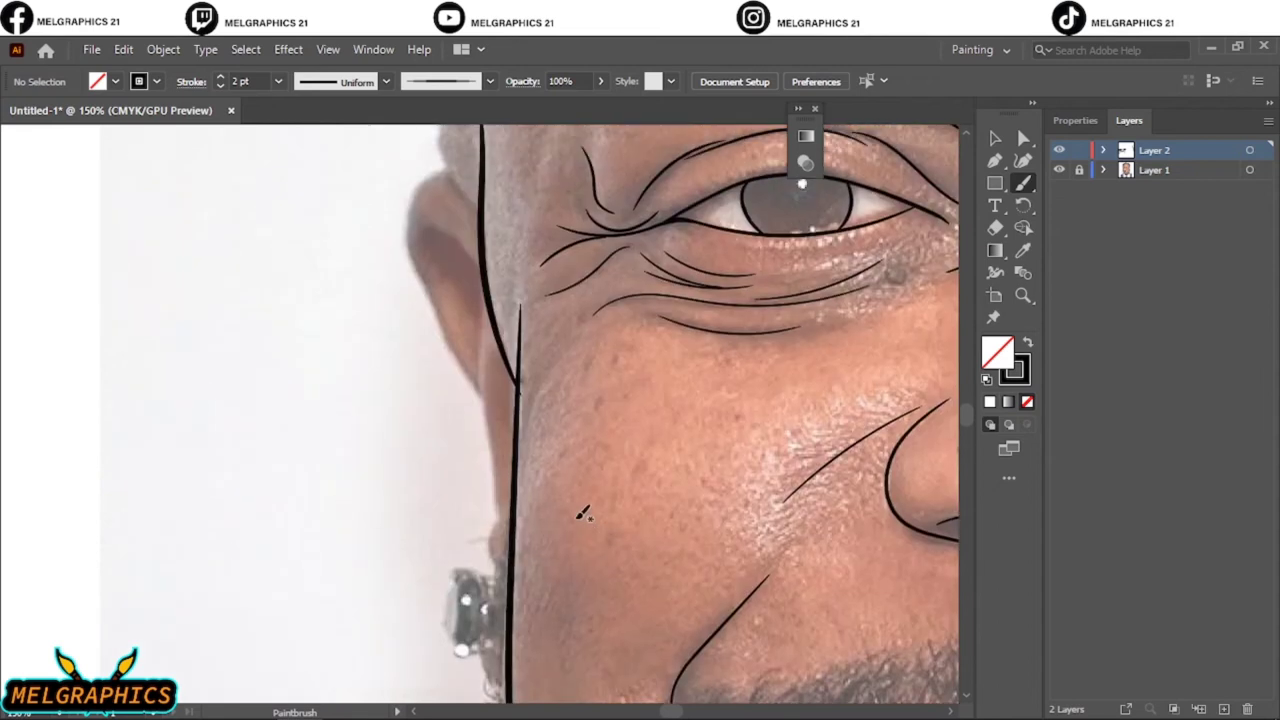
- Redraw the left ear contour after undoing a misplaced stroke, tracing the ear's edge
{"action": "left_click_drag", "start_coordinate": [493, 437], "coordinate": [493, 438]}
{"action": "key", "text": "ctrl+z"}
{"action": "scroll", "coordinate": [420, 240], "scroll_direction": "up", "scroll_amount": 1, "text": "alt"}
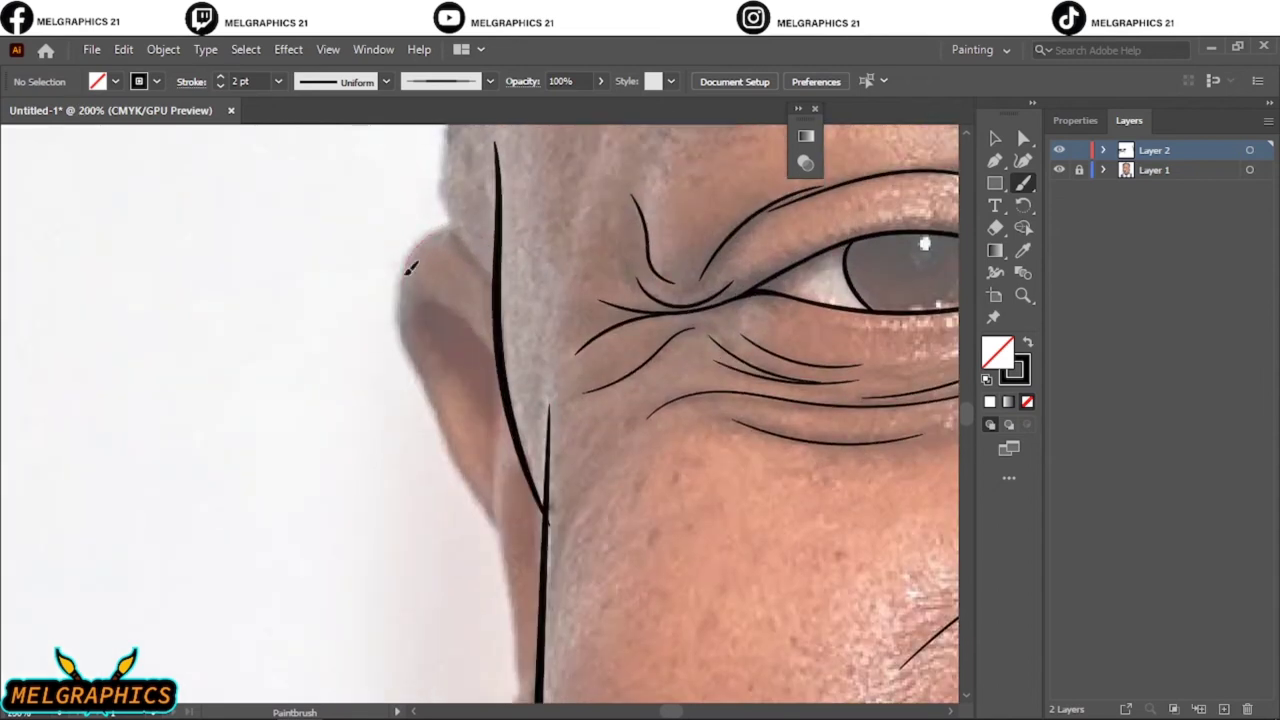
{"action": "left_click_drag", "start_coordinate": [400, 226], "coordinate": [504, 534]}
{"action": "scroll", "coordinate": [570, 294], "scroll_direction": "down", "scroll_amount": 6}
{"action": "left_click_drag", "start_coordinate": [493, 210], "coordinate": [519, 478]}
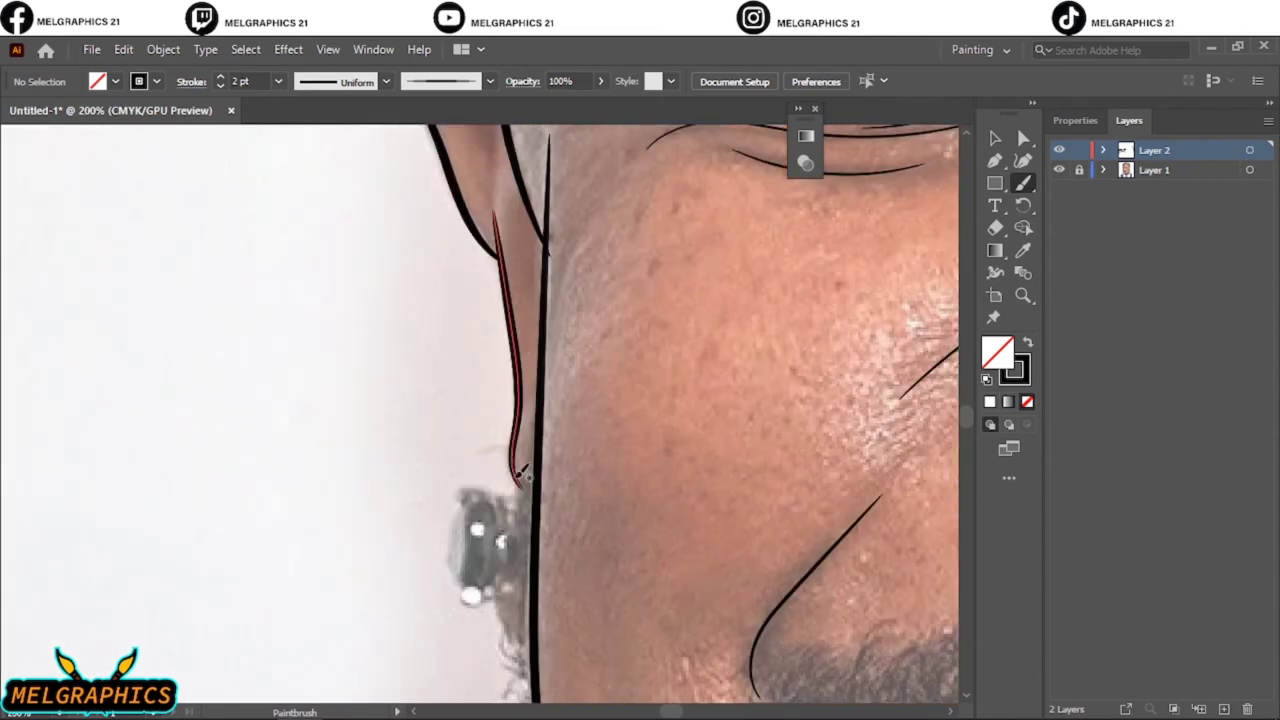
{"action": "scroll", "coordinate": [569, 537], "scroll_direction": "up", "scroll_amount": 1, "text": "alt"}
- Add curved lines inside the earring, thicken its right edge and join it to the face, then hide the photo to check
{"action": "mouse_move", "coordinate": [490, 370]}
{"action": "left_mouse_down"}
{"action": "mouse_move", "coordinate": [437, 363]}
{"action": "mouse_move", "coordinate": [515, 372]}
{"action": "mouse_move", "coordinate": [463, 490]}
{"action": "left_mouse_up"}
{"action": "left_click_drag", "start_coordinate": [450, 392], "coordinate": [425, 514]}
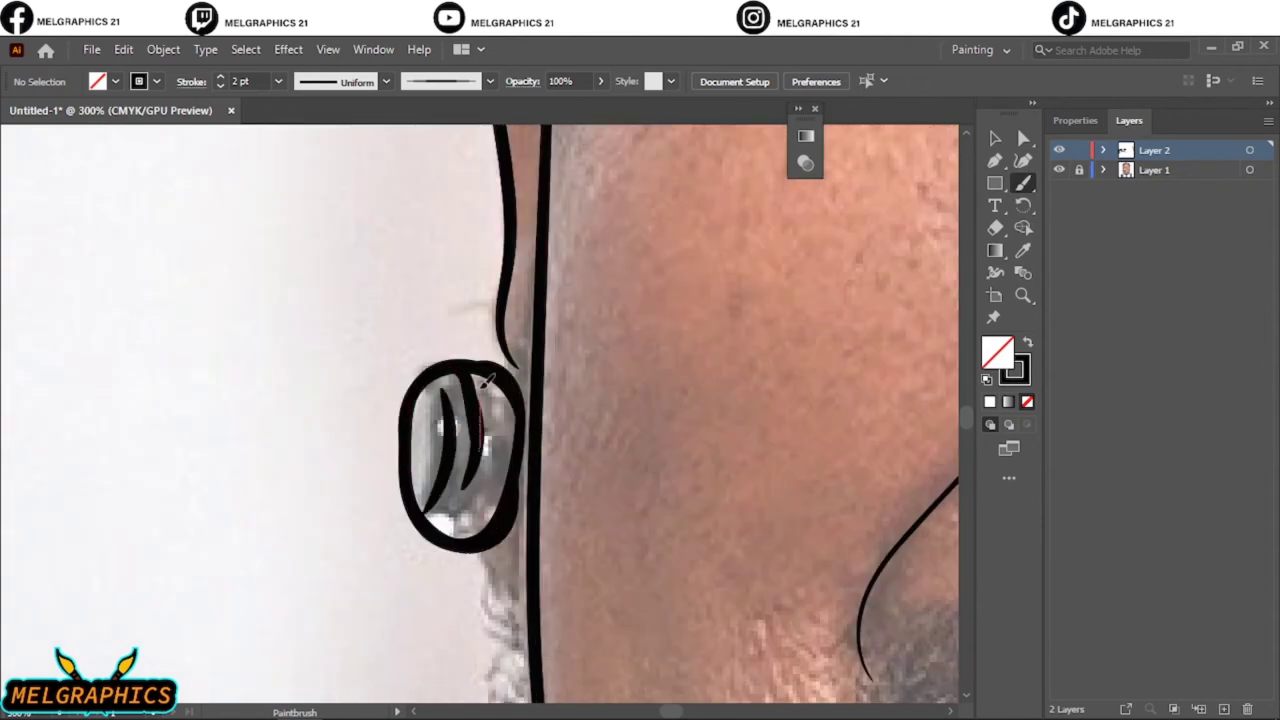
{"action": "left_click_drag", "start_coordinate": [485, 387], "coordinate": [528, 500]}
{"action": "left_click_drag", "start_coordinate": [528, 545], "coordinate": [511, 373]}
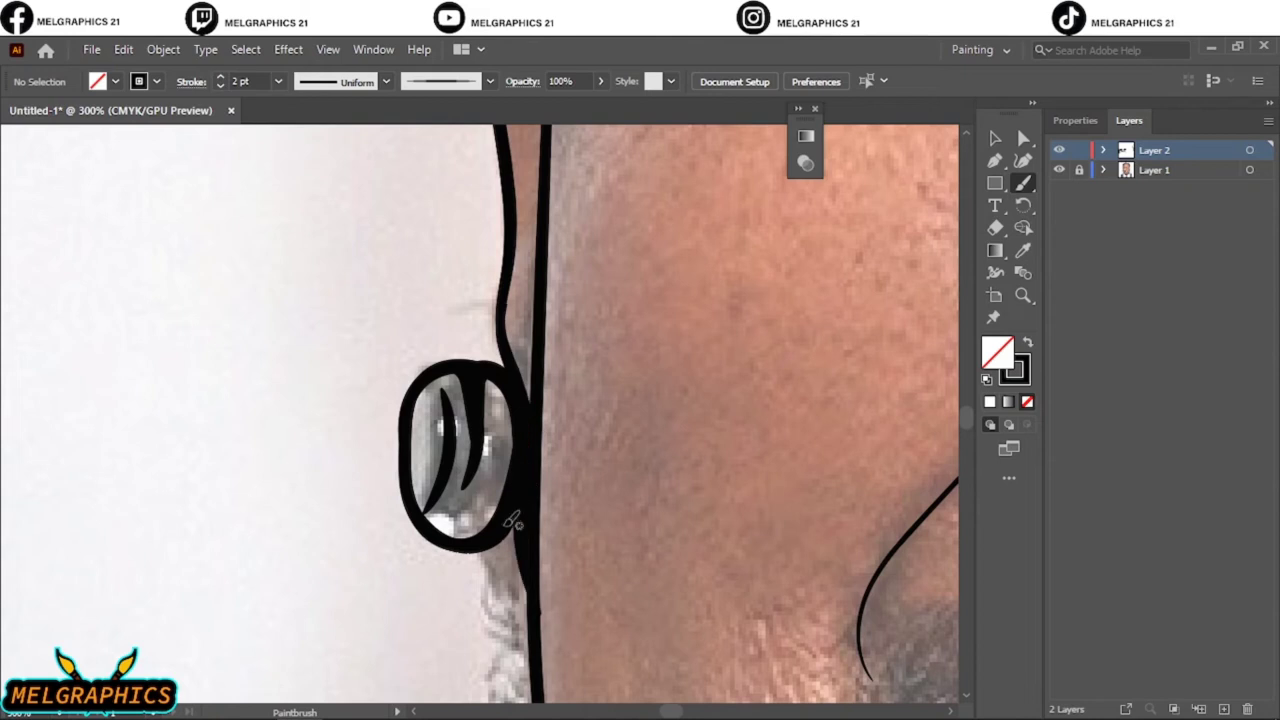
{"action": "key", "text": "ctrl+0"}
{"action": "left_click", "coordinate": [1059, 170]}
- Show the photo again and trace the right ear's outer rim and side line
{"action": "left_click", "coordinate": [1059, 170]}
{"action": "scroll", "coordinate": [455, 407], "scroll_direction": "up", "scroll_amount": 5}
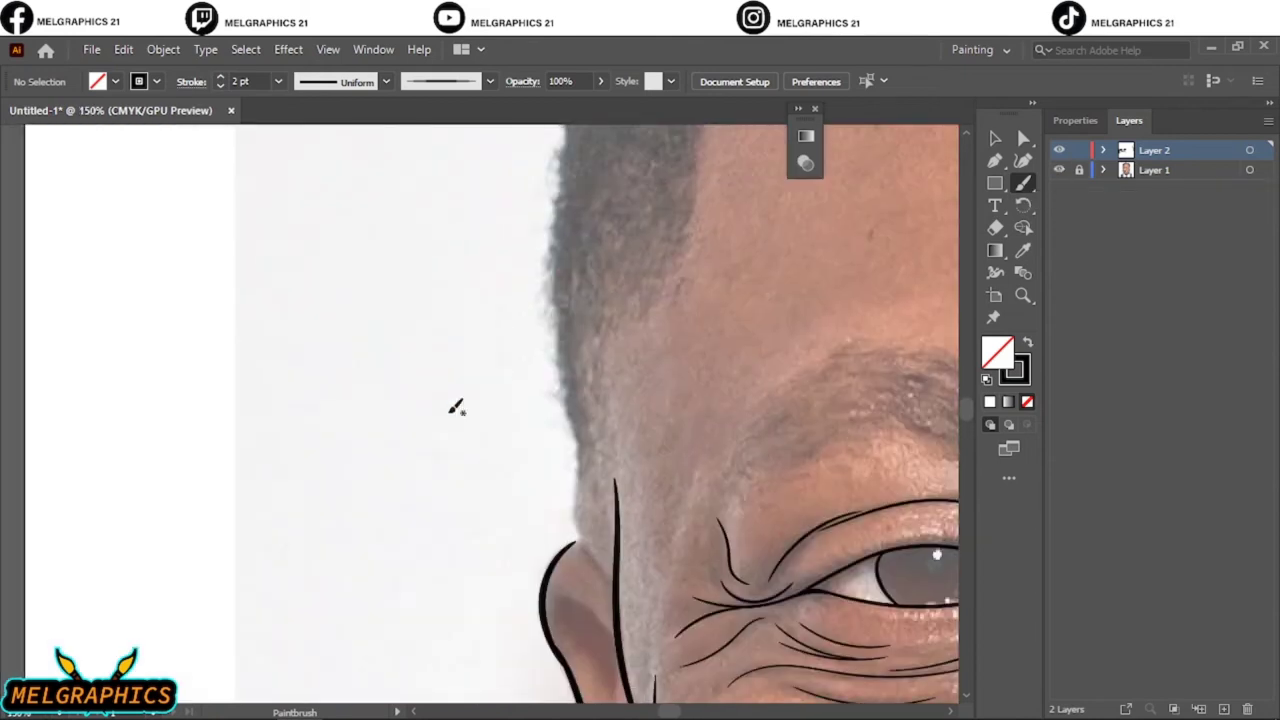
{"action": "scroll", "coordinate": [620, 450], "scroll_direction": "up", "scroll_amount": 2}
{"action": "scroll", "coordinate": [586, 466], "scroll_direction": "down", "scroll_amount": 5}
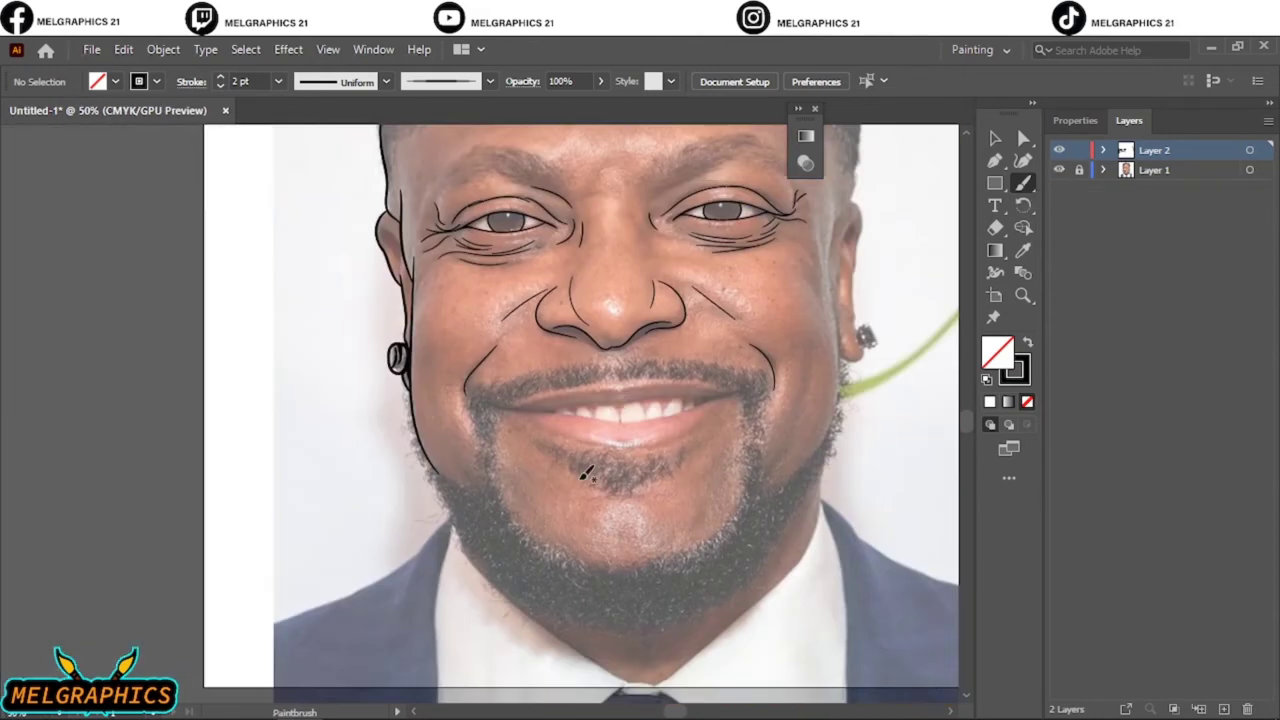
{"action": "scroll", "coordinate": [657, 366], "scroll_direction": "up", "scroll_amount": 1}
{"action": "scroll", "coordinate": [557, 328], "scroll_direction": "up", "scroll_amount": 2}
{"action": "mouse_move", "coordinate": [541, 285]}
{"action": "left_mouse_down"}
{"action": "mouse_move", "coordinate": [556, 242]}
{"action": "mouse_move", "coordinate": [580, 355]}
{"action": "left_mouse_up"}
{"action": "left_click_drag", "start_coordinate": [588, 435], "coordinate": [588, 440]}
{"action": "scroll", "coordinate": [600, 480], "scroll_direction": "up", "scroll_amount": 4}
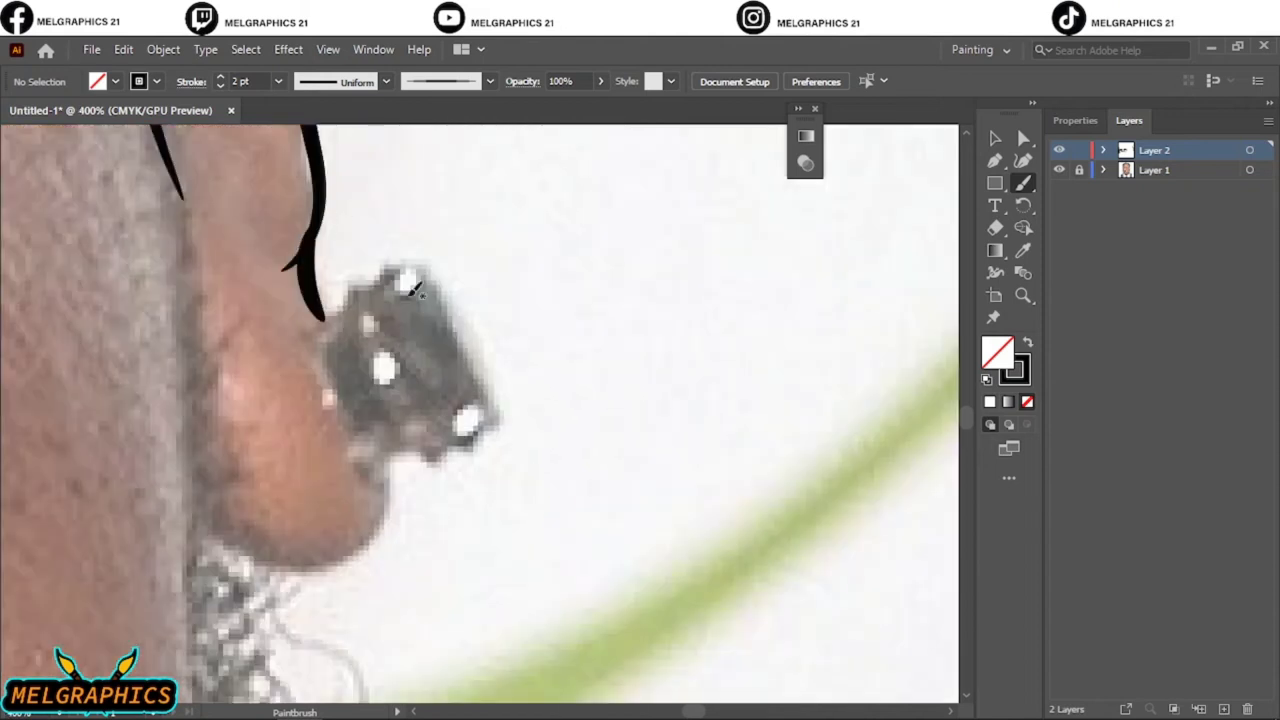
- Outline the right earring with thick black strokes on all sides
{"action": "left_click_drag", "start_coordinate": [340, 318], "coordinate": [322, 342]}
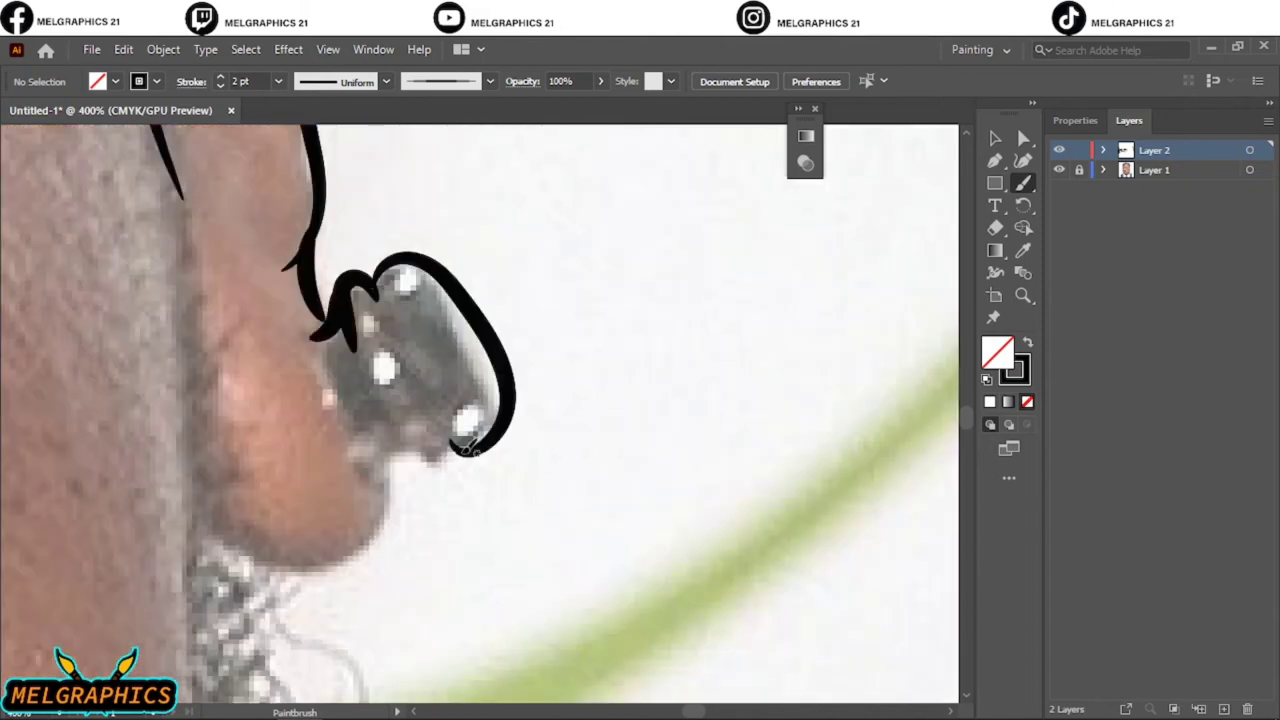
{"action": "left_click_drag", "start_coordinate": [330, 290], "coordinate": [390, 462]}
{"action": "mouse_move", "coordinate": [336, 340]}
{"action": "left_mouse_down"}
{"action": "mouse_move", "coordinate": [392, 460]}
{"action": "mouse_move", "coordinate": [380, 380]}
{"action": "left_mouse_up"}
{"action": "mouse_move", "coordinate": [390, 262]}
{"action": "left_mouse_down"}
{"action": "mouse_move", "coordinate": [470, 315]}
{"action": "mouse_move", "coordinate": [495, 430]}
{"action": "left_mouse_up"}
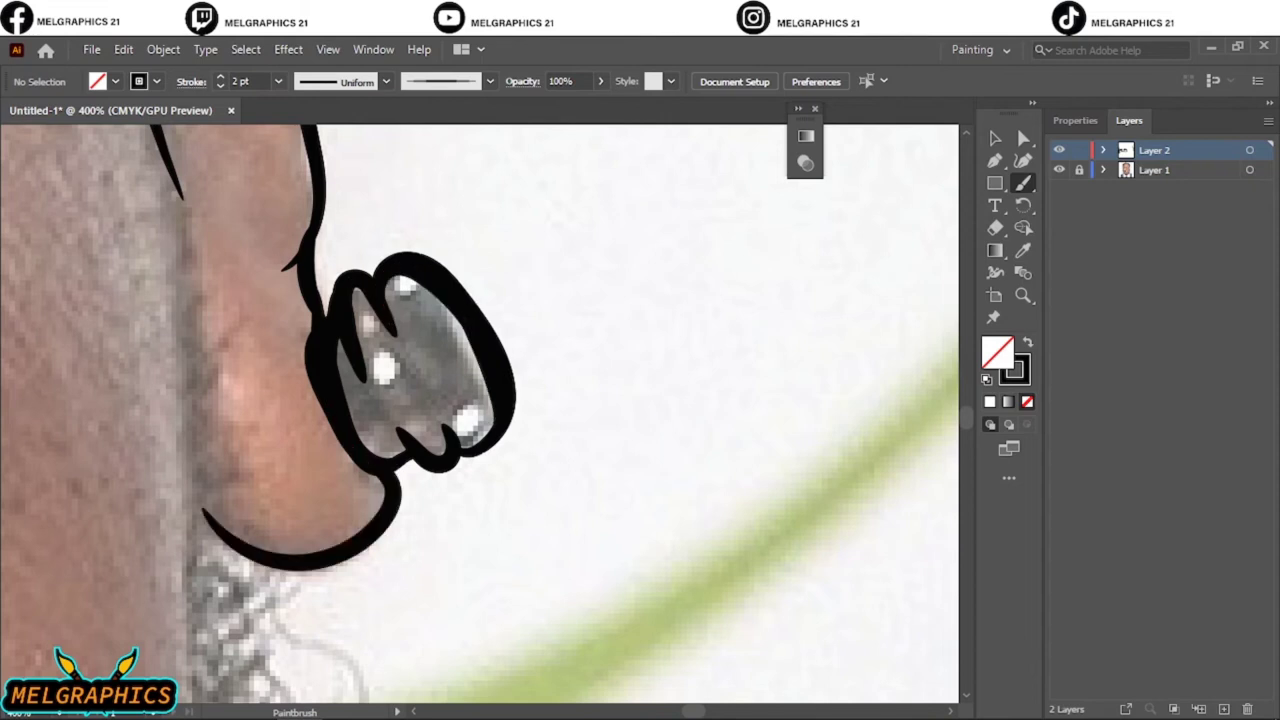
{"action": "key", "text": "ctrl+0"}
{"action": "scroll", "coordinate": [638, 515], "scroll_direction": "up", "scroll_amount": 2}
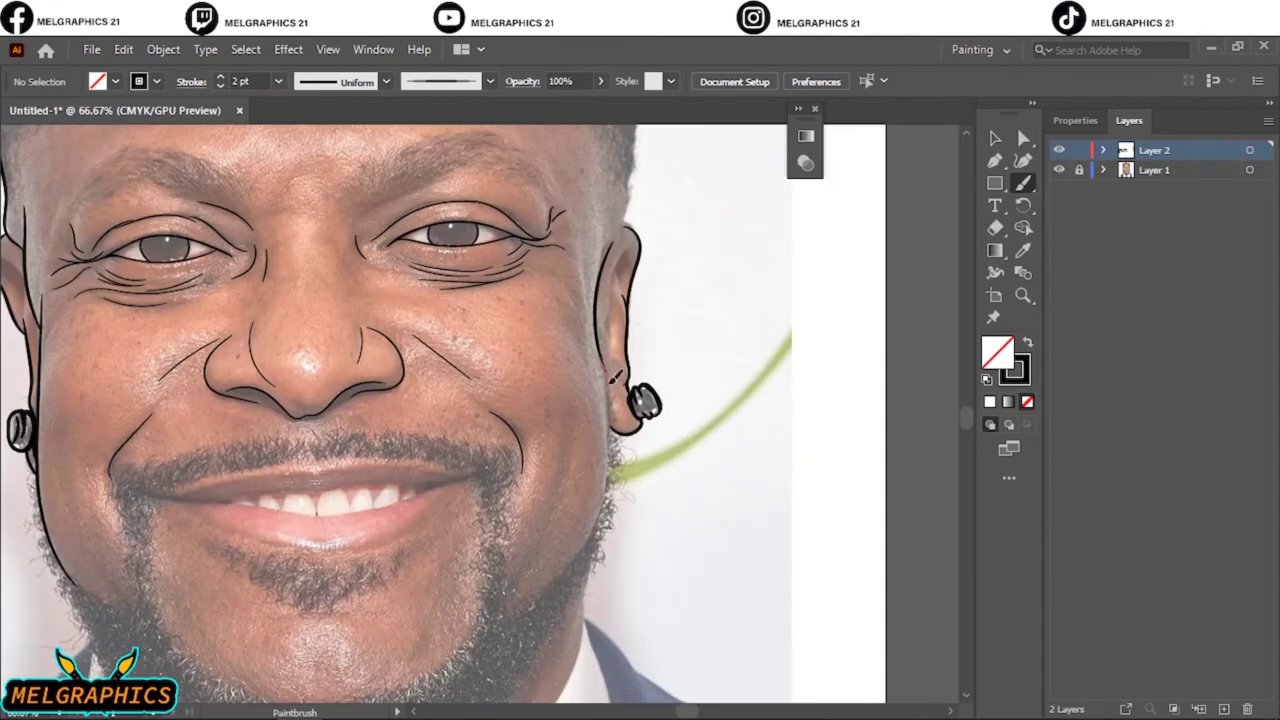
- Add detail strokes along the ear and jaw and inside both ears
{"action": "left_click_drag", "start_coordinate": [614, 376], "coordinate": [600, 555]}
{"action": "scroll", "coordinate": [283, 312], "scroll_direction": "up", "scroll_amount": 3}
{"action": "left_click_drag", "start_coordinate": [292, 460], "coordinate": [283, 312]}
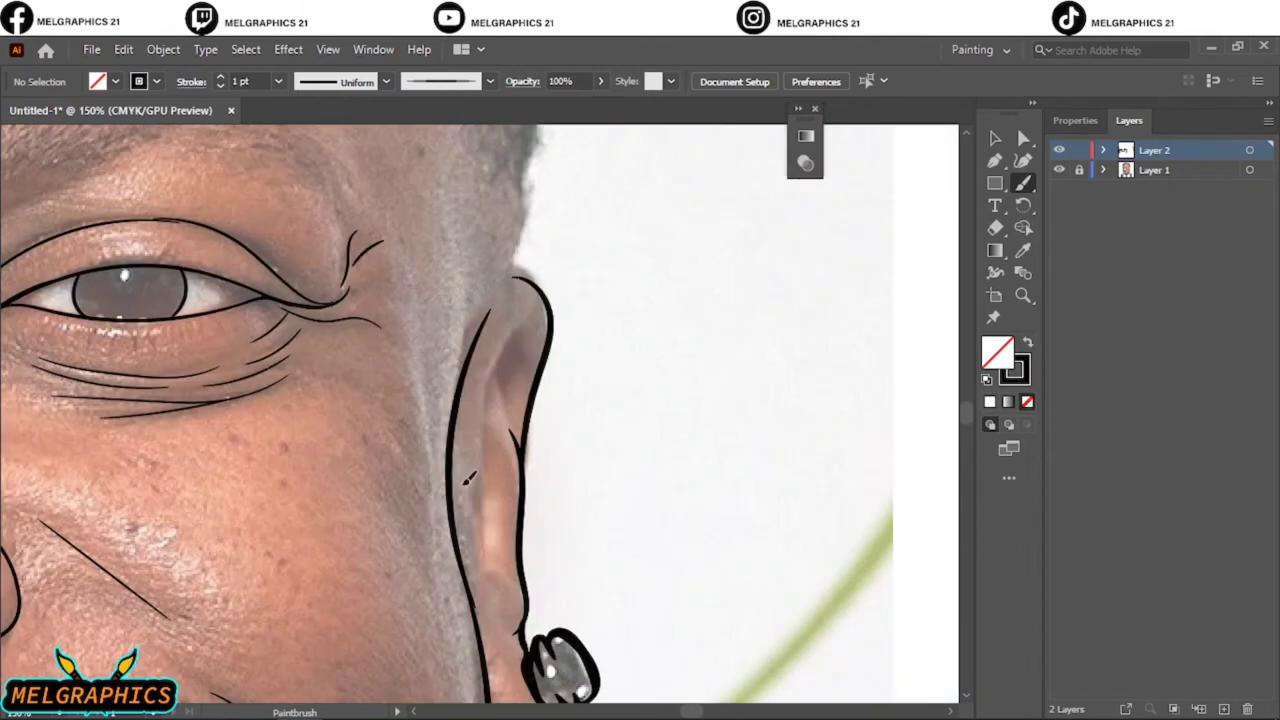
{"action": "mouse_move", "coordinate": [466, 477]}
{"action": "left_mouse_down"}
{"action": "mouse_move", "coordinate": [515, 337]}
{"action": "mouse_move", "coordinate": [497, 426]}
{"action": "left_mouse_up"}
- Trace the upper lip edge, the lower lip curve, and the mouth opening along the teeth
{"action": "key", "text": "ctrl+0"}
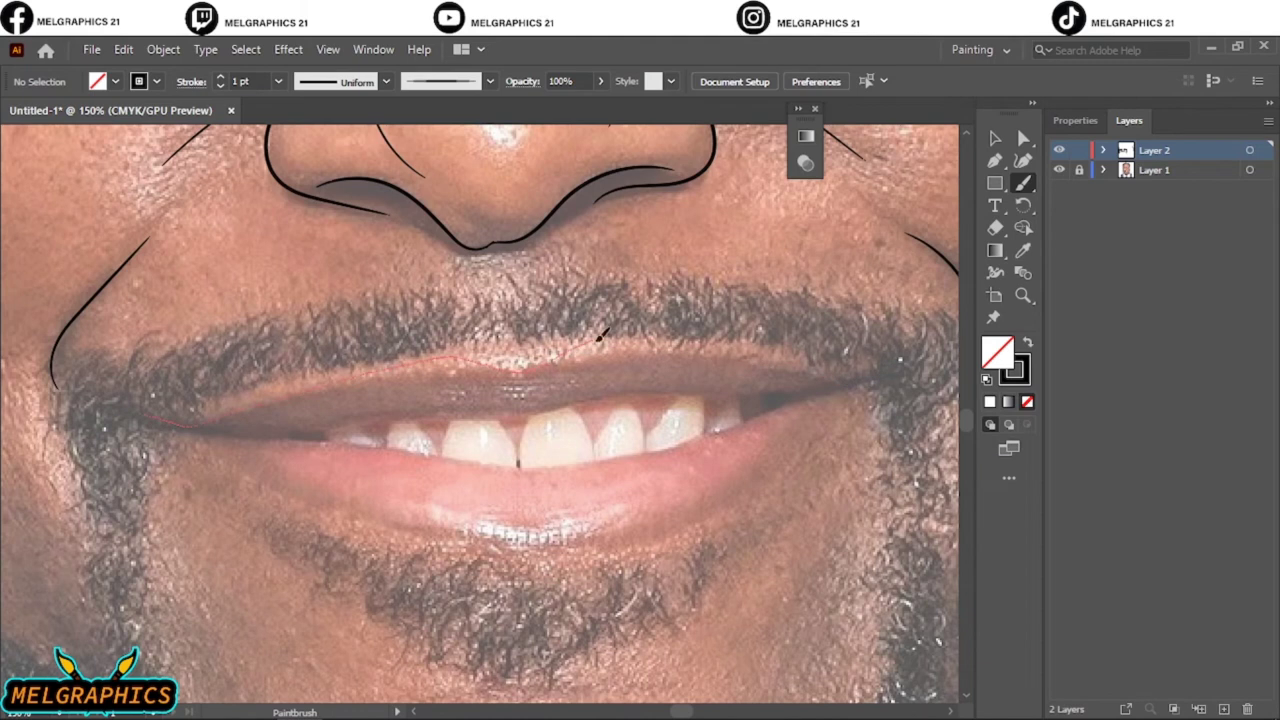
{"action": "left_click_drag", "start_coordinate": [600, 338], "coordinate": [868, 385]}
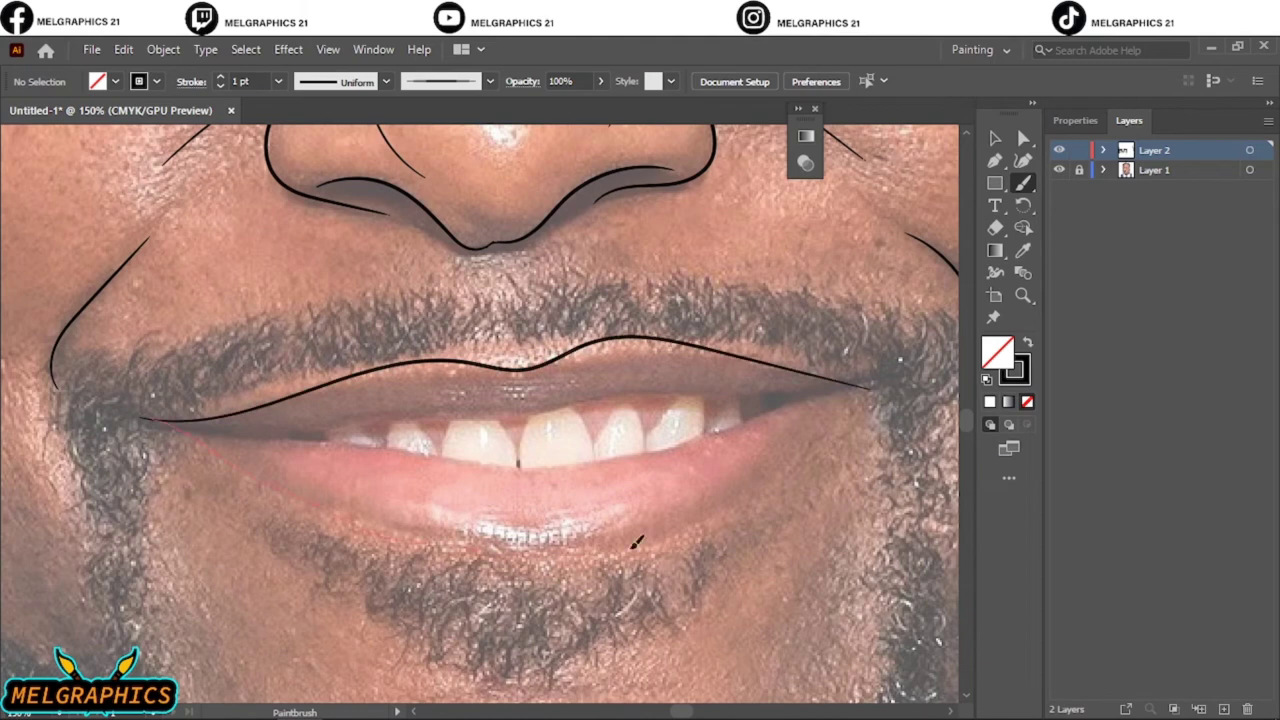
{"action": "left_click_drag", "start_coordinate": [636, 541], "coordinate": [860, 385]}
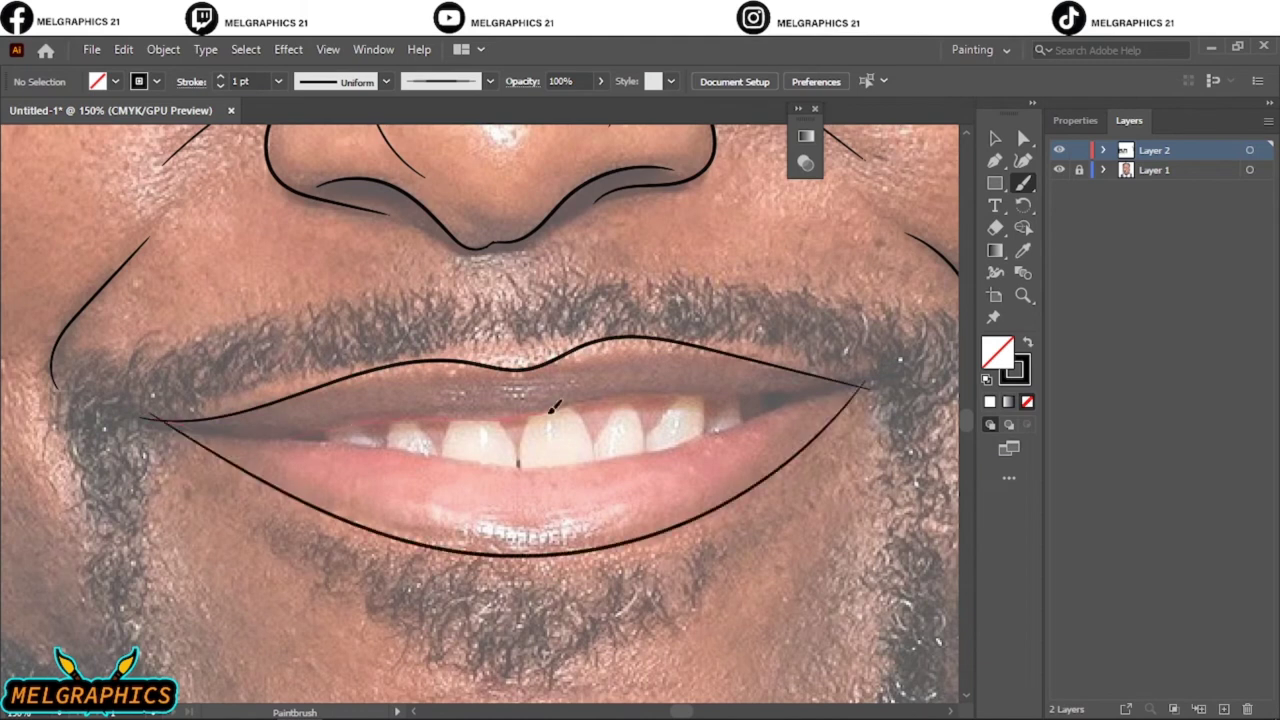
{"action": "left_click_drag", "start_coordinate": [553, 407], "coordinate": [866, 385]}
{"action": "scroll", "coordinate": [228, 425], "scroll_direction": "up", "scroll_amount": 2}
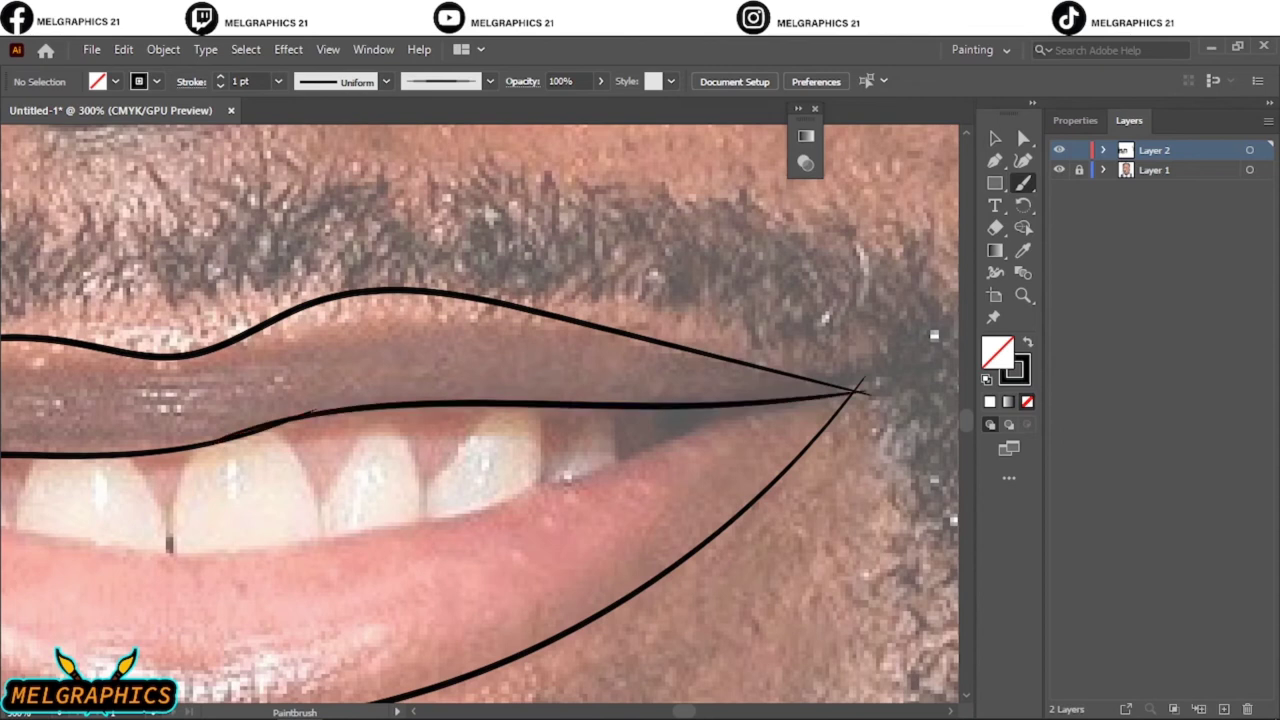
{"action": "scroll", "coordinate": [437, 474], "scroll_direction": "down", "scroll_amount": 1}
{"action": "scroll", "coordinate": [575, 397], "scroll_direction": "up", "scroll_amount": 2}
- Draw a thin black line along the bottom edge of the teeth, undoing misplaced strokes
{"action": "left_click_drag", "start_coordinate": [638, 364], "coordinate": [672, 354]}
{"action": "scroll", "coordinate": [662, 386], "scroll_direction": "down", "scroll_amount": 1}
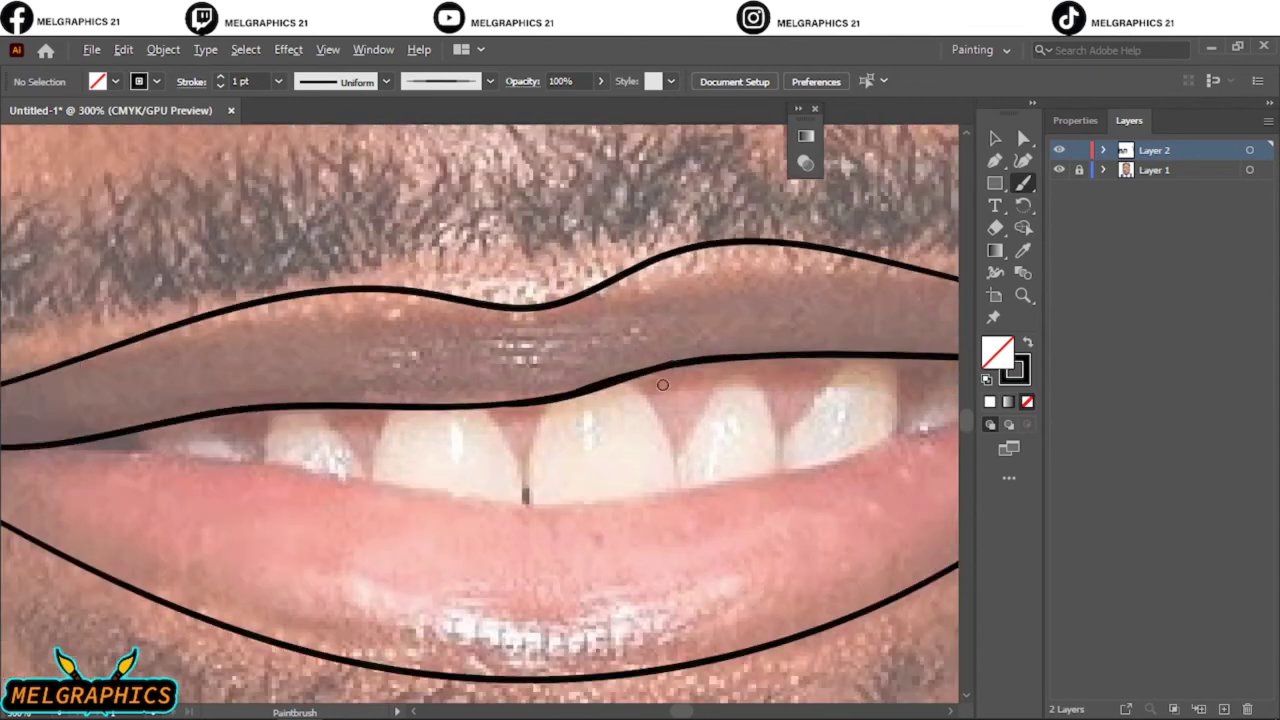
{"action": "left_click_drag", "start_coordinate": [600, 503], "coordinate": [602, 504]}
{"action": "key", "text": "ctrl+z"}
{"action": "left_click_drag", "start_coordinate": [85, 440], "coordinate": [614, 486]}
{"action": "scroll", "coordinate": [614, 486], "scroll_direction": "up", "scroll_amount": 1}
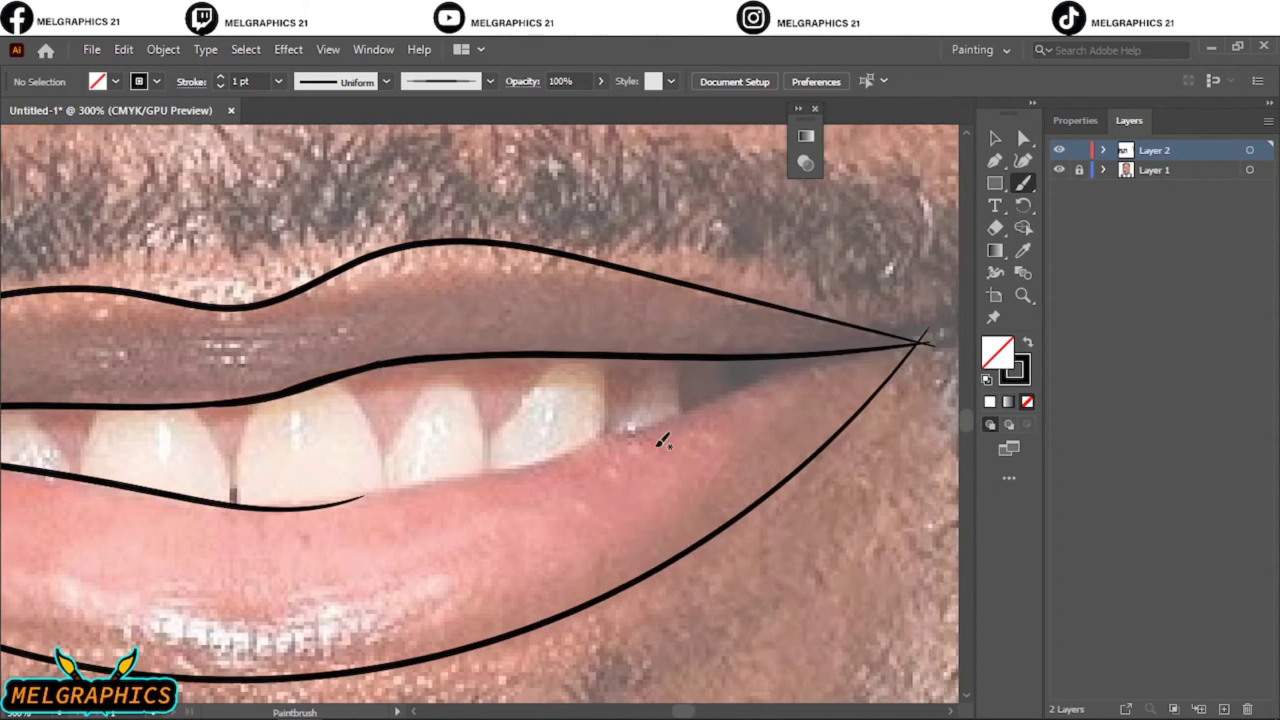
{"action": "left_click_drag", "start_coordinate": [160, 531], "coordinate": [207, 527]}
{"action": "left_click_drag", "start_coordinate": [700, 405], "coordinate": [702, 404]}
{"action": "key", "text": "ctrl+z"}
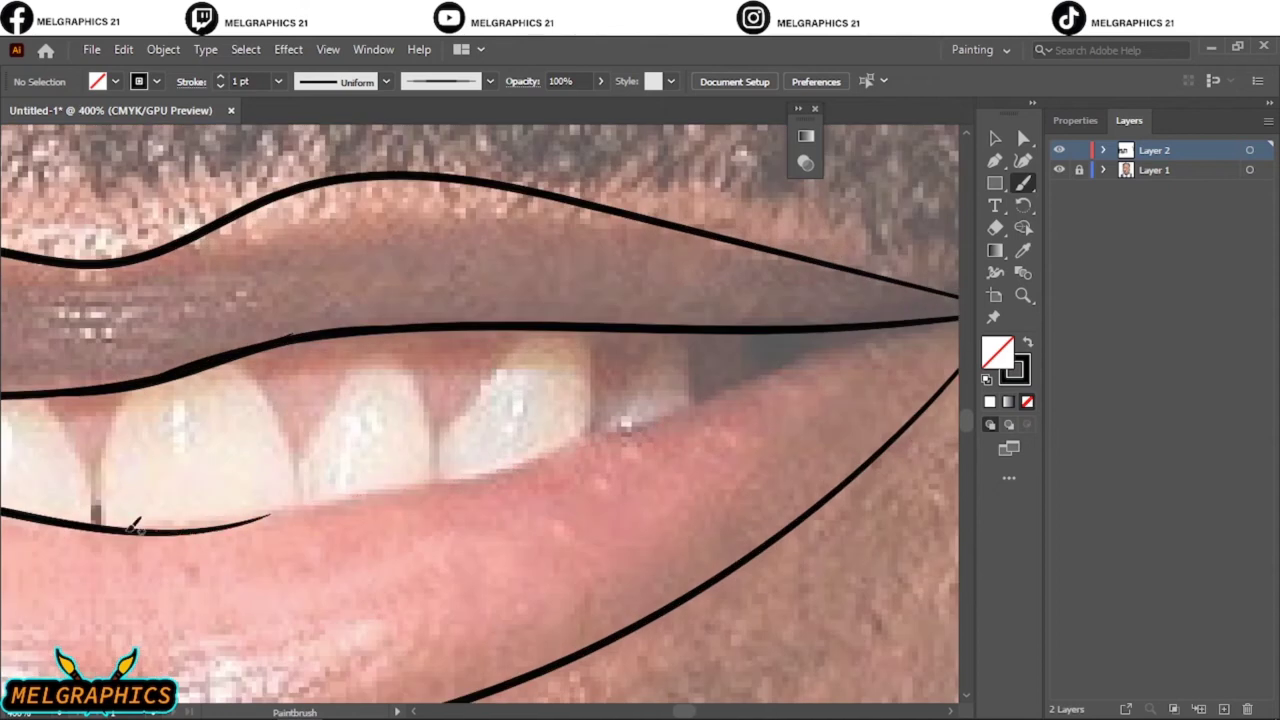
- Outline the gaps between individual teeth with V-shaped 0.5 pt black strokes
{"action": "scroll", "coordinate": [425, 470], "scroll_direction": "up", "scroll_amount": 2}
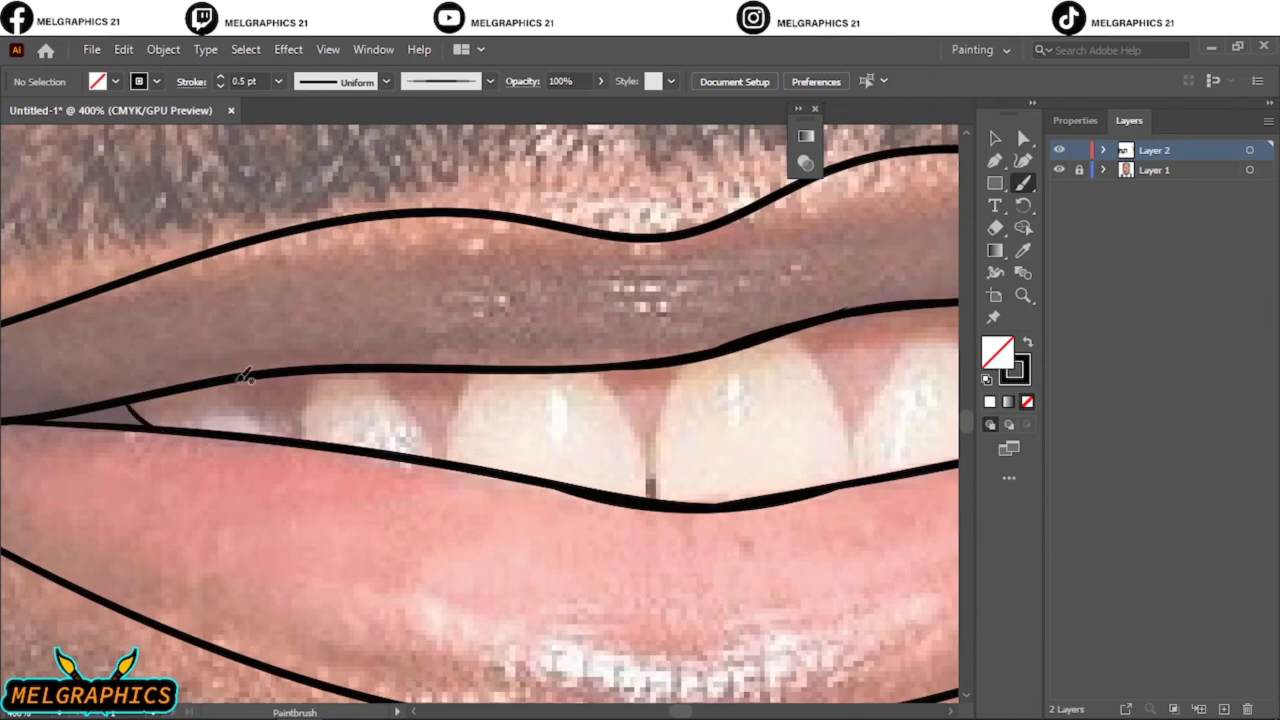
{"action": "scroll", "coordinate": [343, 429], "scroll_direction": "up", "scroll_amount": 1}
{"action": "left_click_drag", "start_coordinate": [514, 329], "coordinate": [643, 343]}
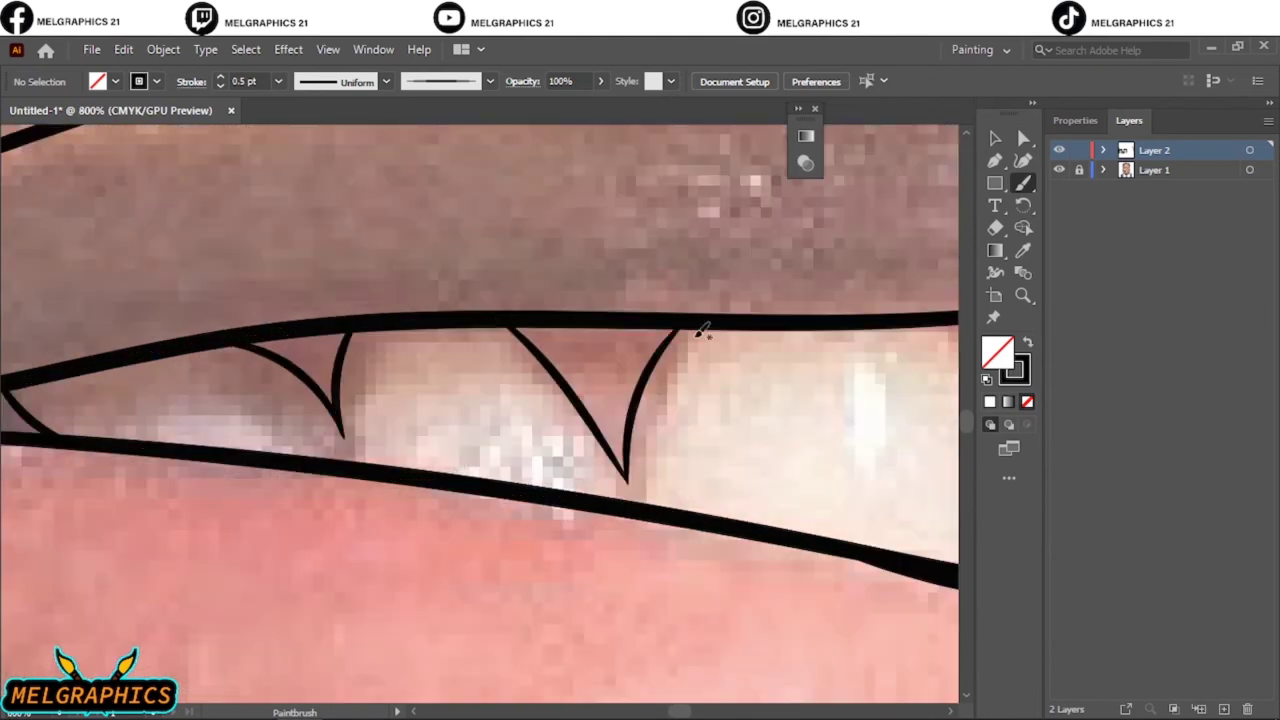
{"action": "scroll", "coordinate": [700, 329], "scroll_direction": "down", "scroll_amount": 2}
{"action": "scroll", "coordinate": [613, 430], "scroll_direction": "up", "scroll_amount": 1}
{"action": "left_click_drag", "start_coordinate": [400, 320], "coordinate": [538, 314]}
{"action": "scroll", "coordinate": [614, 406], "scroll_direction": "up", "scroll_amount": 1}
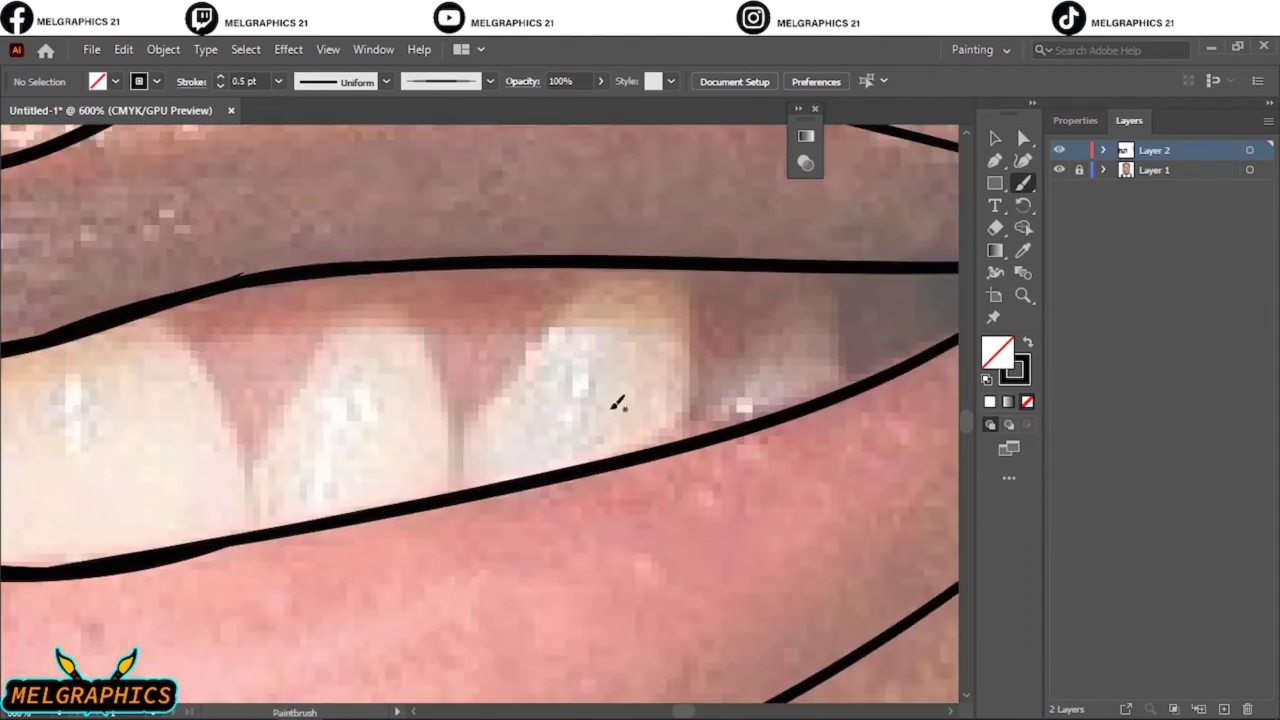
{"action": "mouse_move", "coordinate": [150, 306]}
{"action": "left_mouse_down"}
{"action": "mouse_move", "coordinate": [265, 488]}
{"action": "mouse_move", "coordinate": [372, 268]}
{"action": "mouse_move", "coordinate": [455, 445]}
{"action": "mouse_move", "coordinate": [573, 268]}
{"action": "left_mouse_up"}
{"action": "scroll", "coordinate": [573, 270], "scroll_direction": "right", "scroll_amount": 3}
{"action": "left_click_drag", "start_coordinate": [458, 268], "coordinate": [480, 395]}
{"action": "mouse_move", "coordinate": [480, 395]}
{"action": "left_mouse_down"}
{"action": "mouse_move", "coordinate": [575, 272]}
{"action": "mouse_move", "coordinate": [622, 346]}
{"action": "left_mouse_up"}
{"action": "key", "text": "ctrl+0"}
- Toggle the reference photo off and on to compare it with the line art
{"action": "left_click", "coordinate": [1059, 170]}
{"action": "left_click", "coordinate": [1059, 170]}
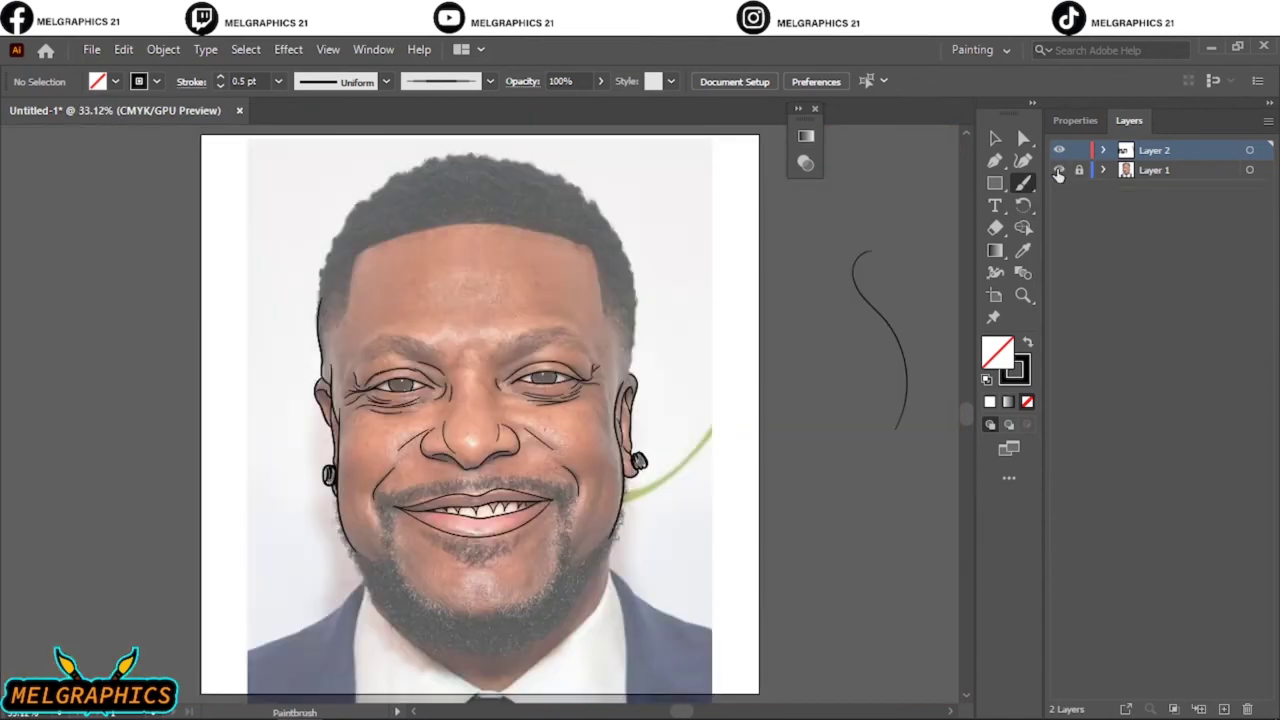
{"action": "left_click", "coordinate": [1059, 170]}
{"action": "left_click", "coordinate": [1059, 170]}
{"action": "scroll", "coordinate": [451, 306], "scroll_direction": "up", "scroll_amount": 3}
{"action": "scroll", "coordinate": [490, 543], "scroll_direction": "up", "scroll_amount": 1}
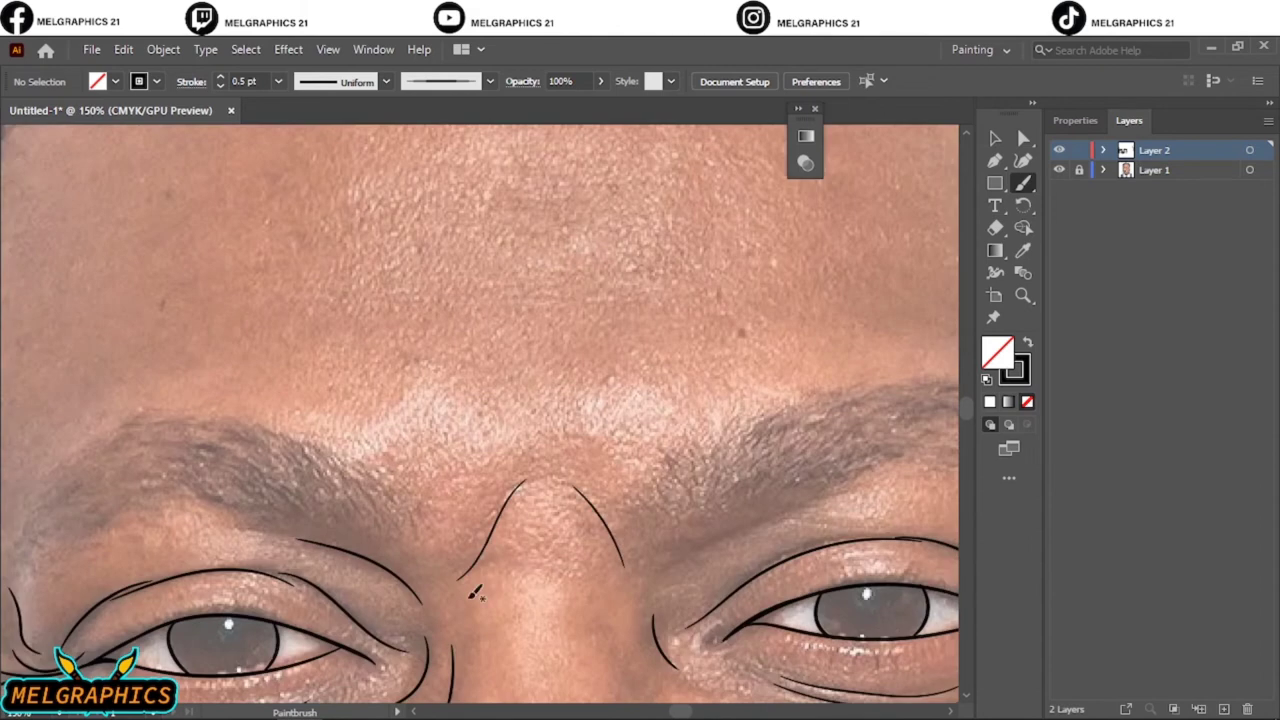
{"action": "key", "text": "ctrl+0"}
- Switch to the Pencil with black fill and fill both mouth corners solid black
{"action": "left_click_drag", "start_coordinate": [1022, 183], "coordinate": [1080, 223]}
{"action": "double_click", "coordinate": [997, 352]}
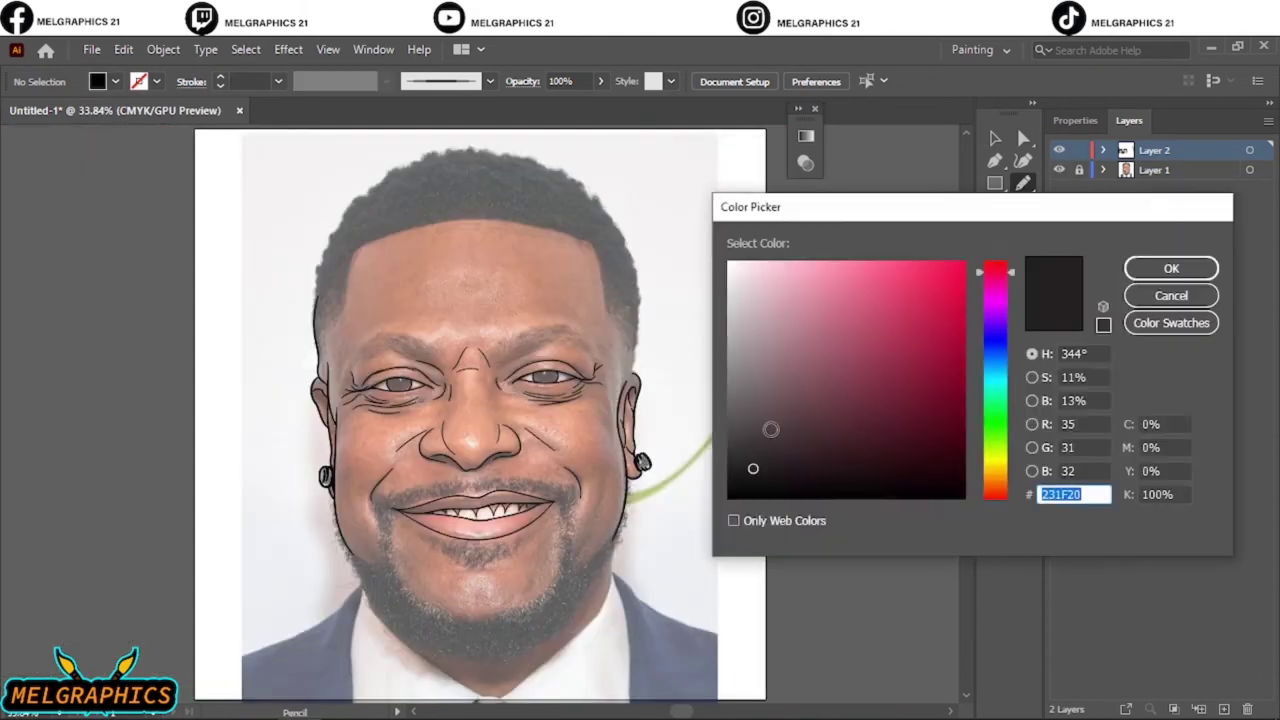
{"action": "key", "text": "Return"}
{"action": "scroll", "coordinate": [316, 456], "scroll_direction": "up", "scroll_amount": 5}
{"action": "scroll", "coordinate": [316, 456], "scroll_direction": "up", "scroll_amount": 3}
{"action": "left_click_drag", "start_coordinate": [418, 427], "coordinate": [345, 474]}
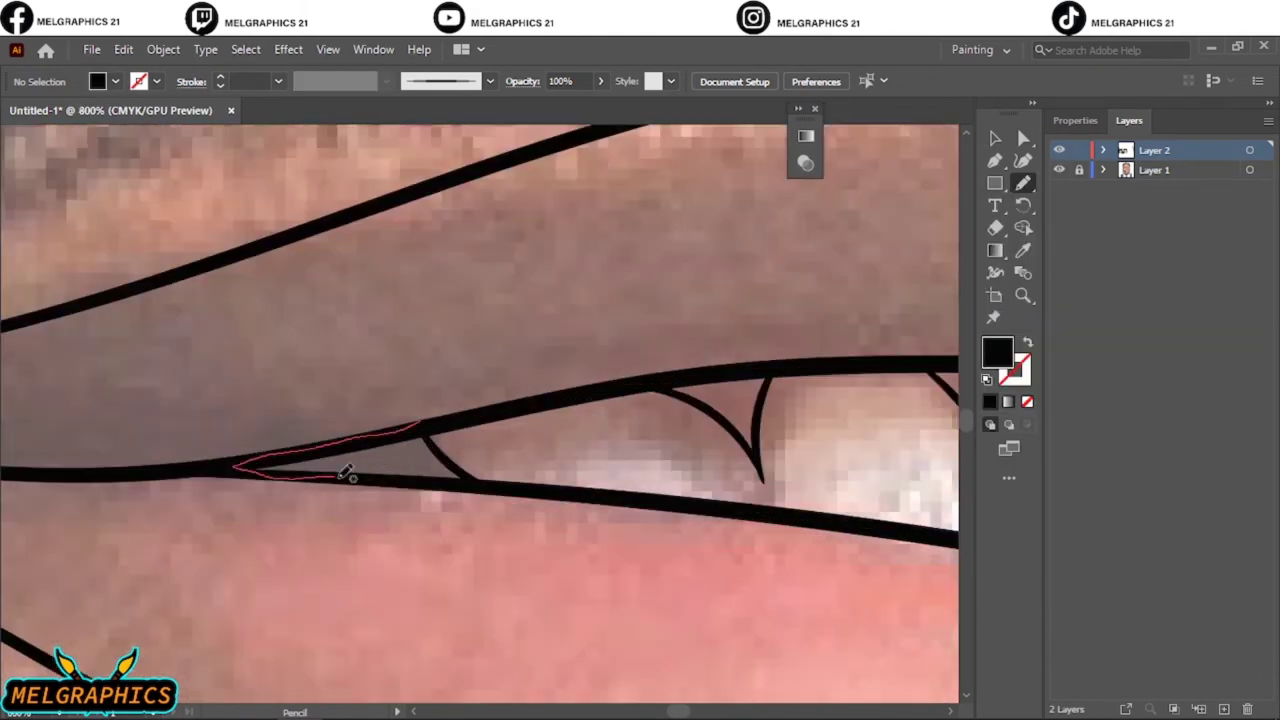
{"action": "scroll", "coordinate": [365, 470], "scroll_direction": "up", "scroll_amount": 1}
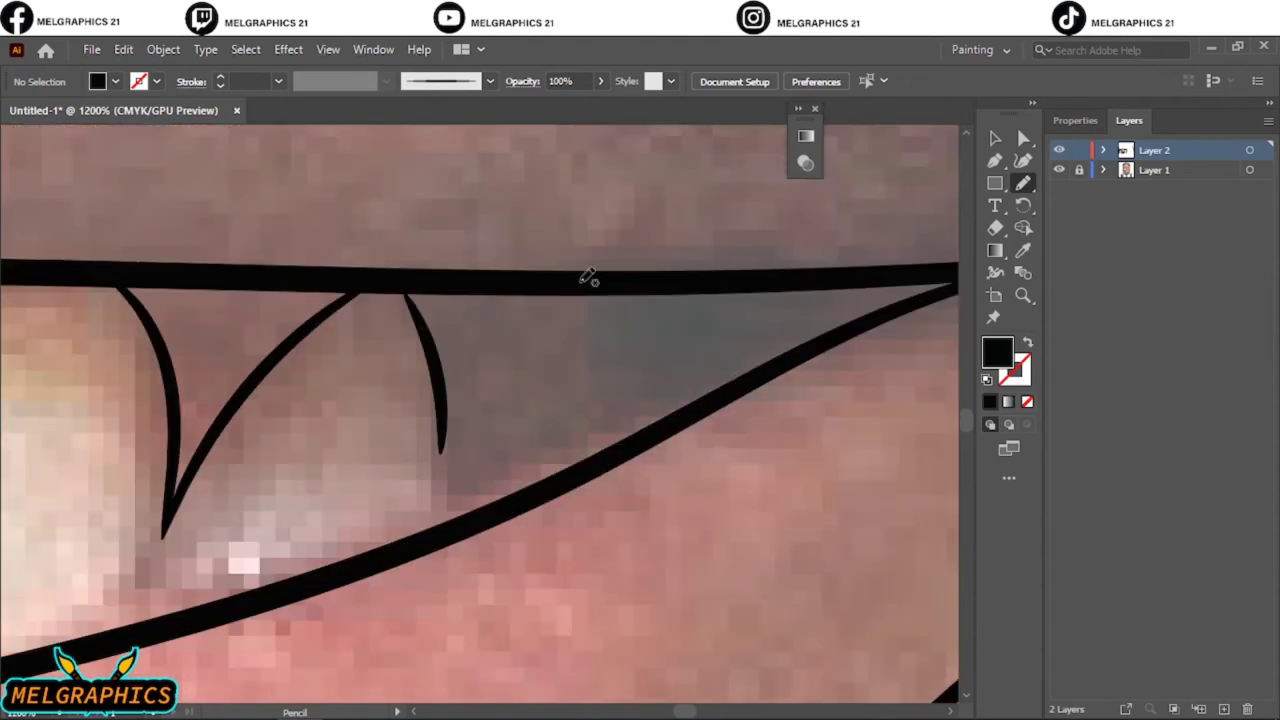
{"action": "left_click_drag", "start_coordinate": [586, 276], "coordinate": [588, 280]}
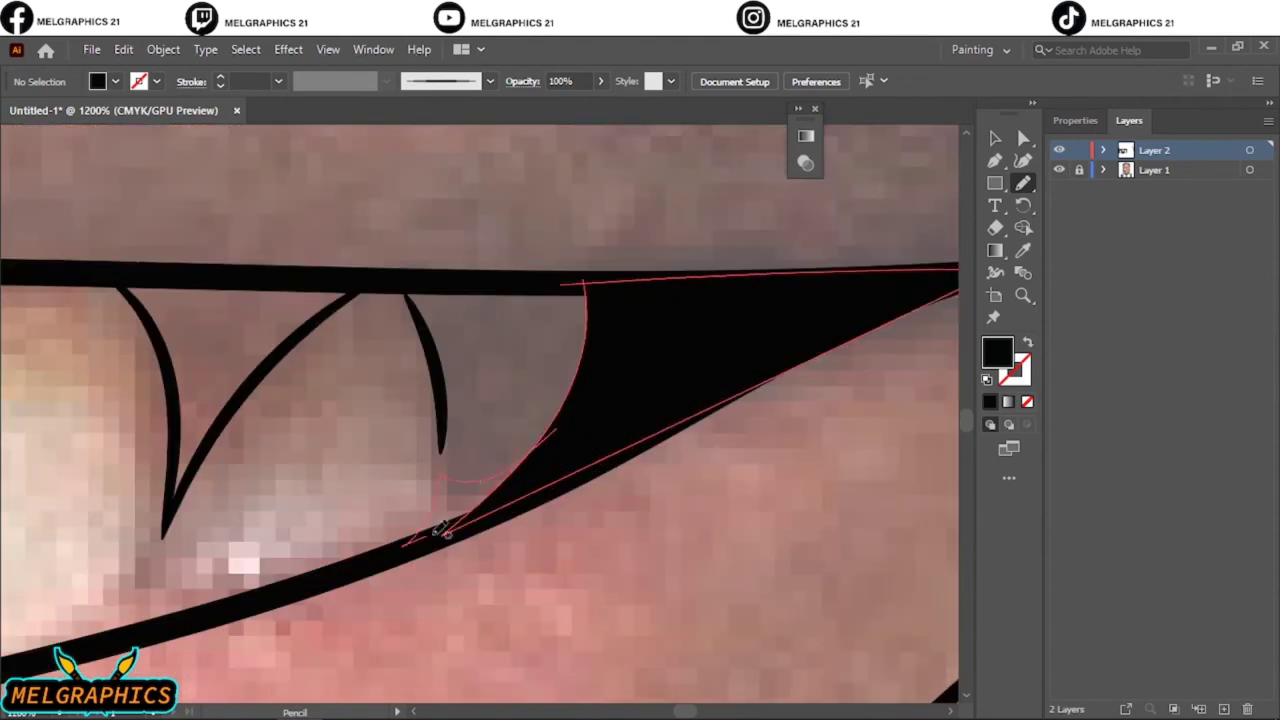
- Draw bold black shadow shapes under the nostrils and along their edges
{"action": "key", "text": "ctrl+0"}
{"action": "scroll", "coordinate": [451, 441], "scroll_direction": "up", "scroll_amount": 7}
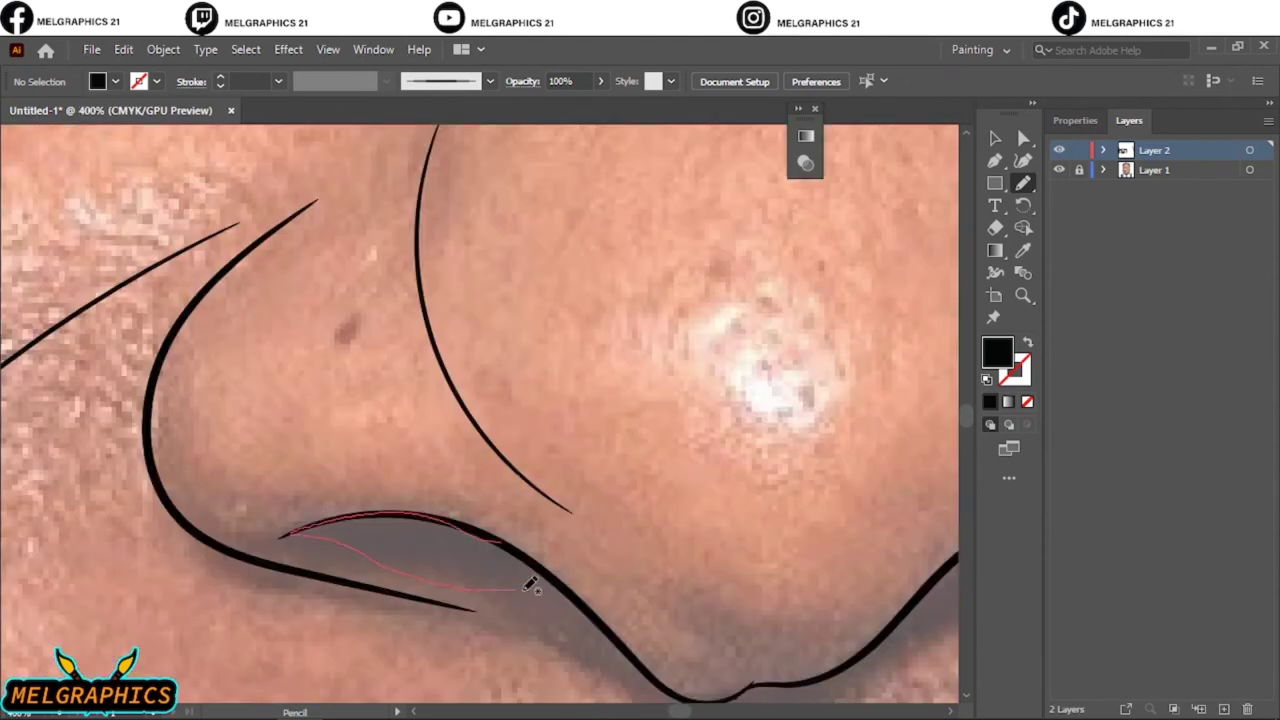
{"action": "scroll", "coordinate": [494, 509], "scroll_direction": "right", "scroll_amount": 3}
{"action": "scroll", "coordinate": [466, 500], "scroll_direction": "down", "scroll_amount": 2}
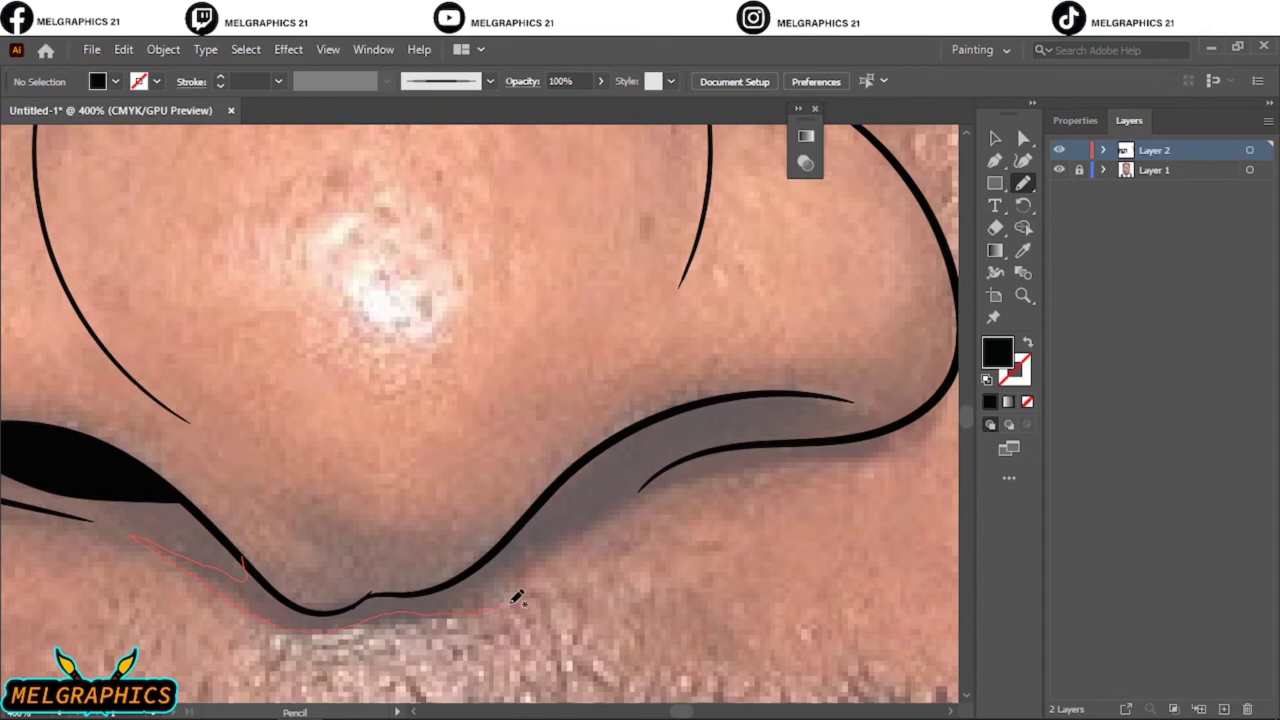
{"action": "left_click_drag", "start_coordinate": [706, 432], "coordinate": [292, 585]}
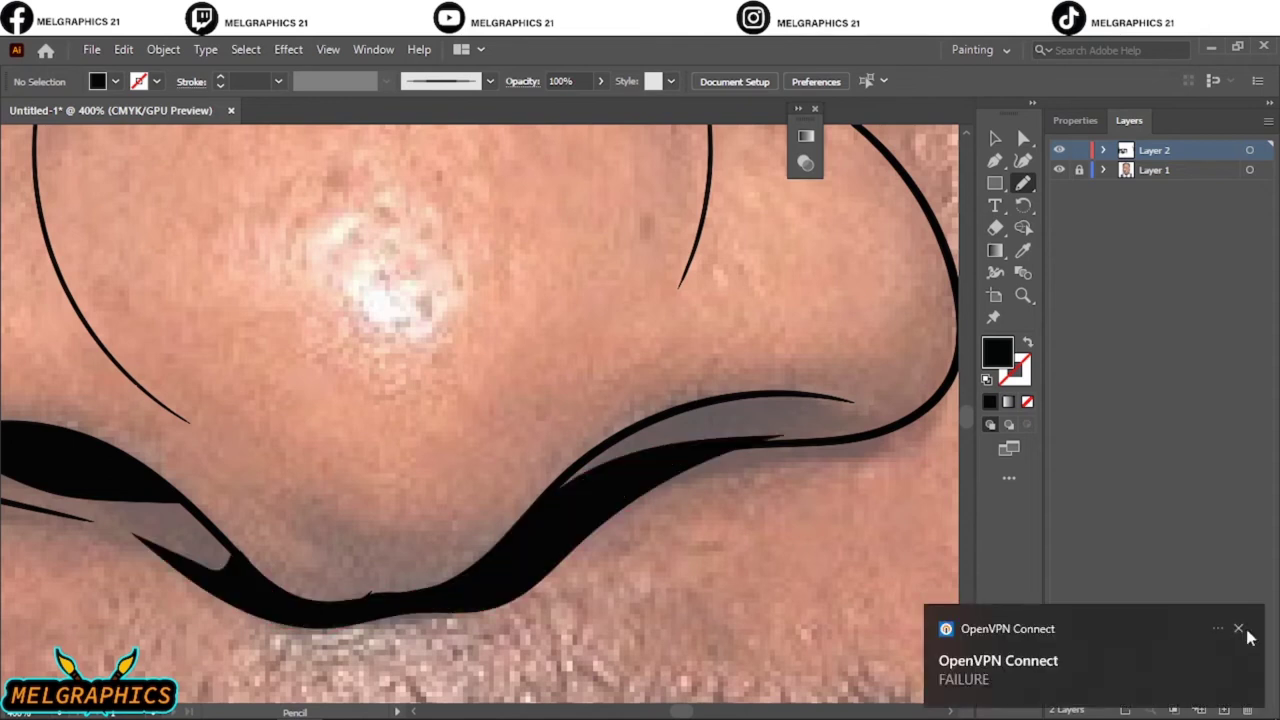
{"action": "mouse_move", "coordinate": [160, 545]}
{"action": "left_mouse_down"}
{"action": "mouse_move", "coordinate": [215, 540]}
{"action": "mouse_move", "coordinate": [250, 598]}
{"action": "left_mouse_up"}
{"action": "left_click_drag", "start_coordinate": [663, 462], "coordinate": [693, 475]}
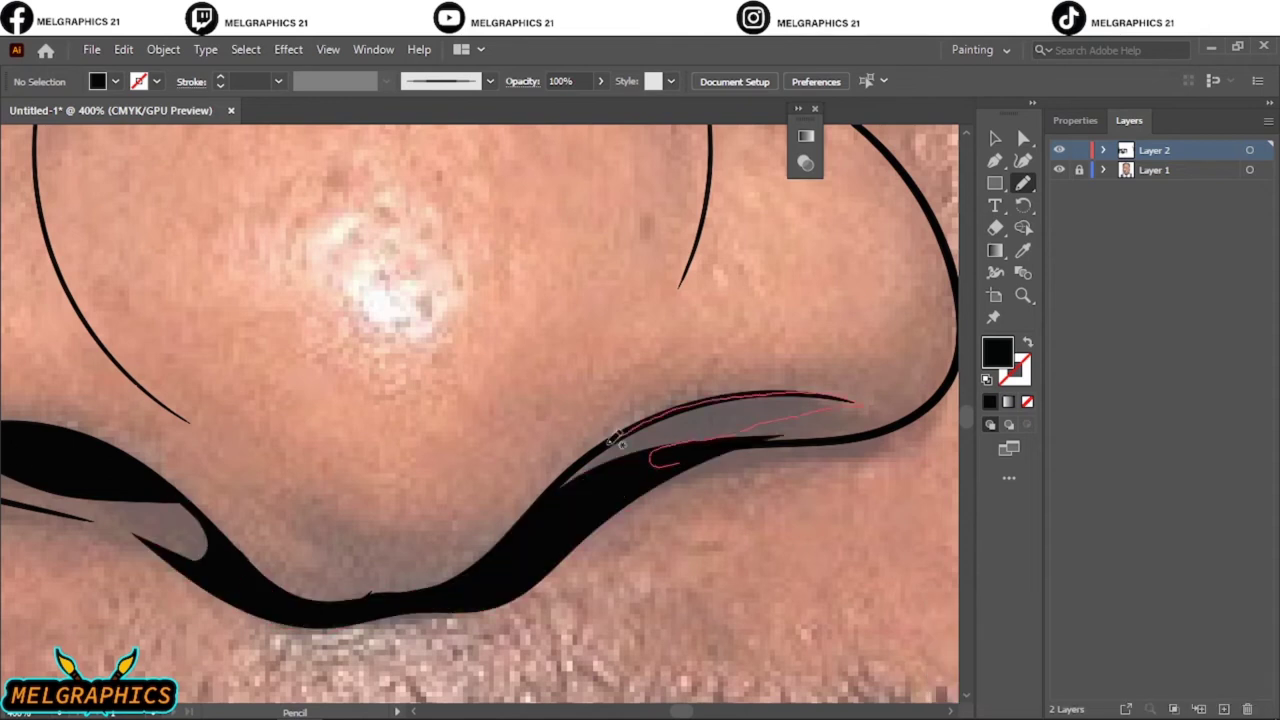
{"action": "left_click_drag", "start_coordinate": [749, 420], "coordinate": [709, 434]}
{"action": "key", "text": "ctrl+0"}
- Fill both irises solid black and thicken the eyelid corner lines
{"action": "left_click", "coordinate": [1059, 170]}
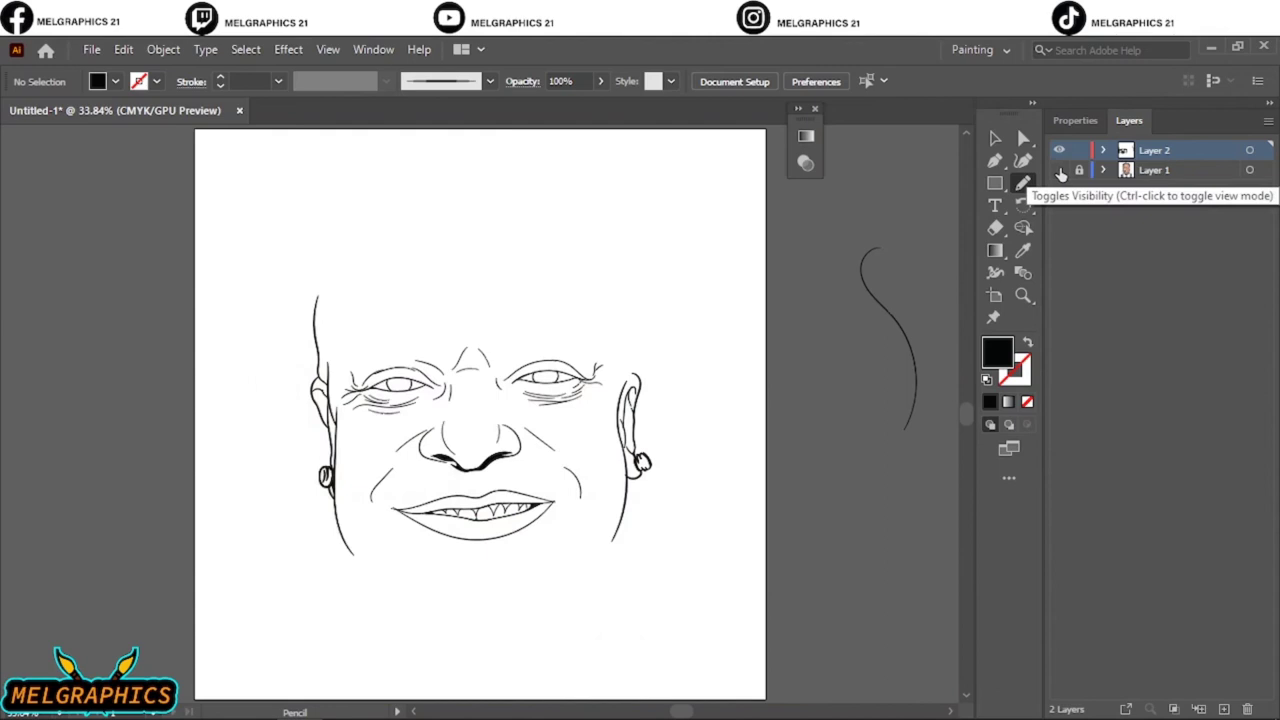
{"action": "left_click", "coordinate": [1059, 170]}
{"action": "scroll", "coordinate": [414, 366], "scroll_direction": "up", "scroll_amount": 5}
{"action": "scroll", "coordinate": [240, 445], "scroll_direction": "up", "scroll_amount": 3}
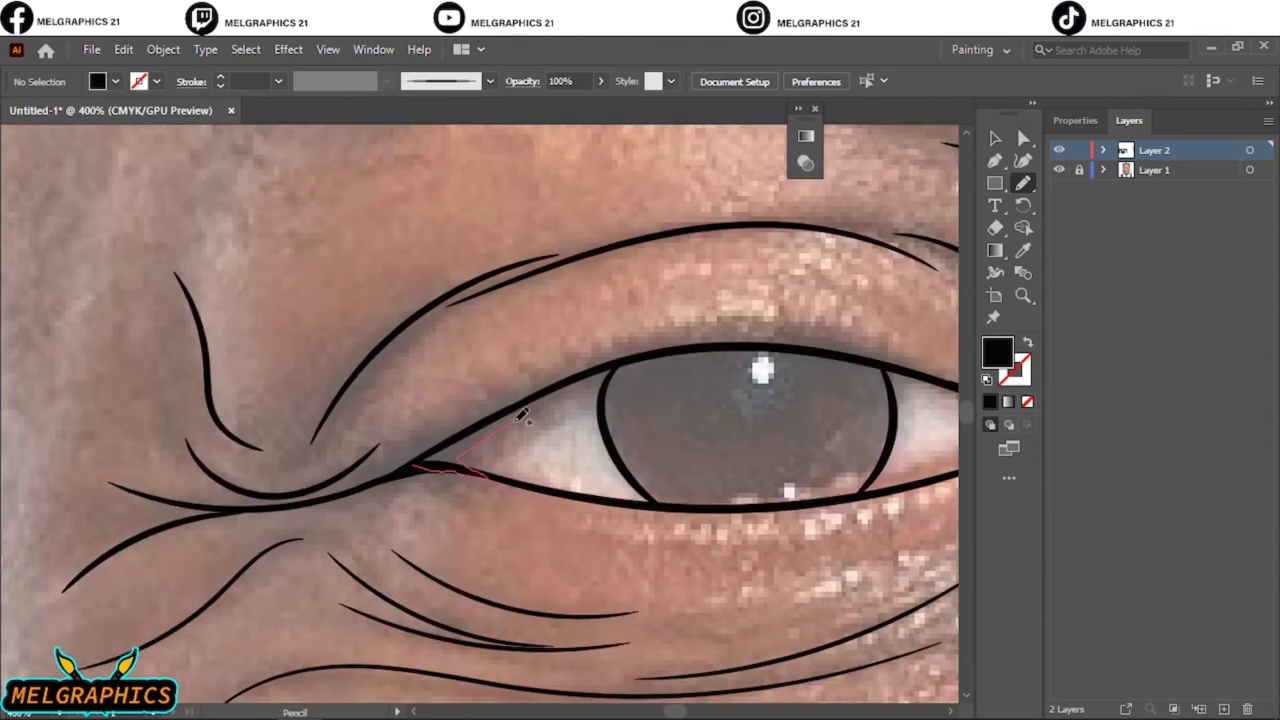
{"action": "left_click_drag", "start_coordinate": [521, 414], "coordinate": [548, 443]}
{"action": "mouse_move", "coordinate": [647, 493]}
{"action": "left_mouse_down"}
{"action": "mouse_move", "coordinate": [894, 400]}
{"action": "mouse_move", "coordinate": [737, 351]}
{"action": "left_mouse_up"}
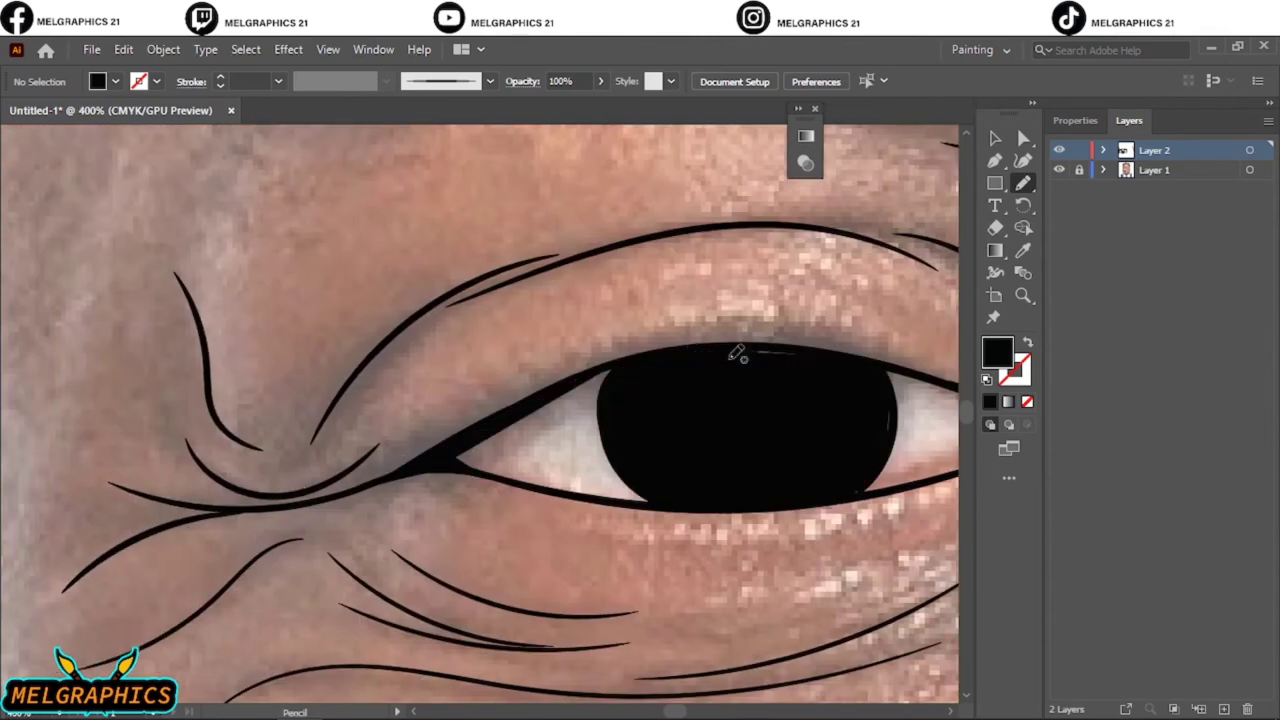
{"action": "left_click_drag", "start_coordinate": [888, 414], "coordinate": [850, 484]}
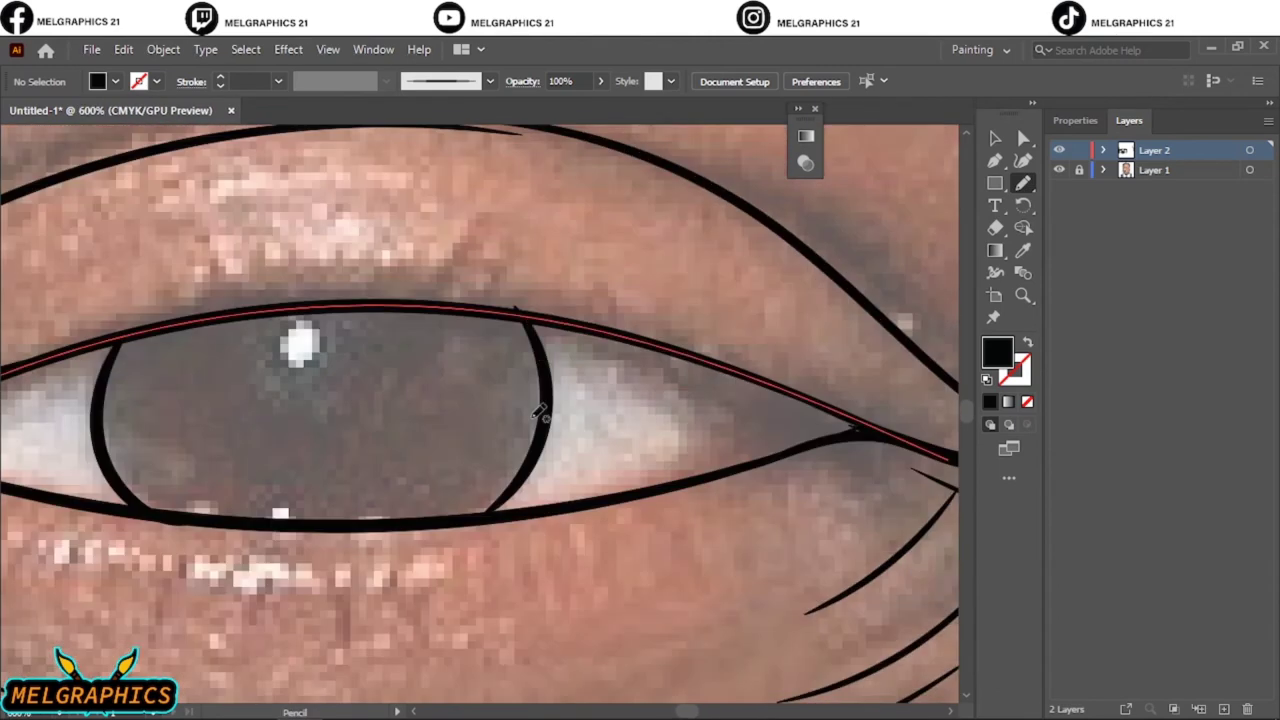
{"action": "left_click_drag", "start_coordinate": [800, 440], "coordinate": [815, 432]}
{"action": "mouse_move", "coordinate": [540, 322]}
{"action": "left_mouse_down"}
{"action": "mouse_move", "coordinate": [350, 303]}
{"action": "mouse_move", "coordinate": [540, 322]}
{"action": "left_mouse_up"}
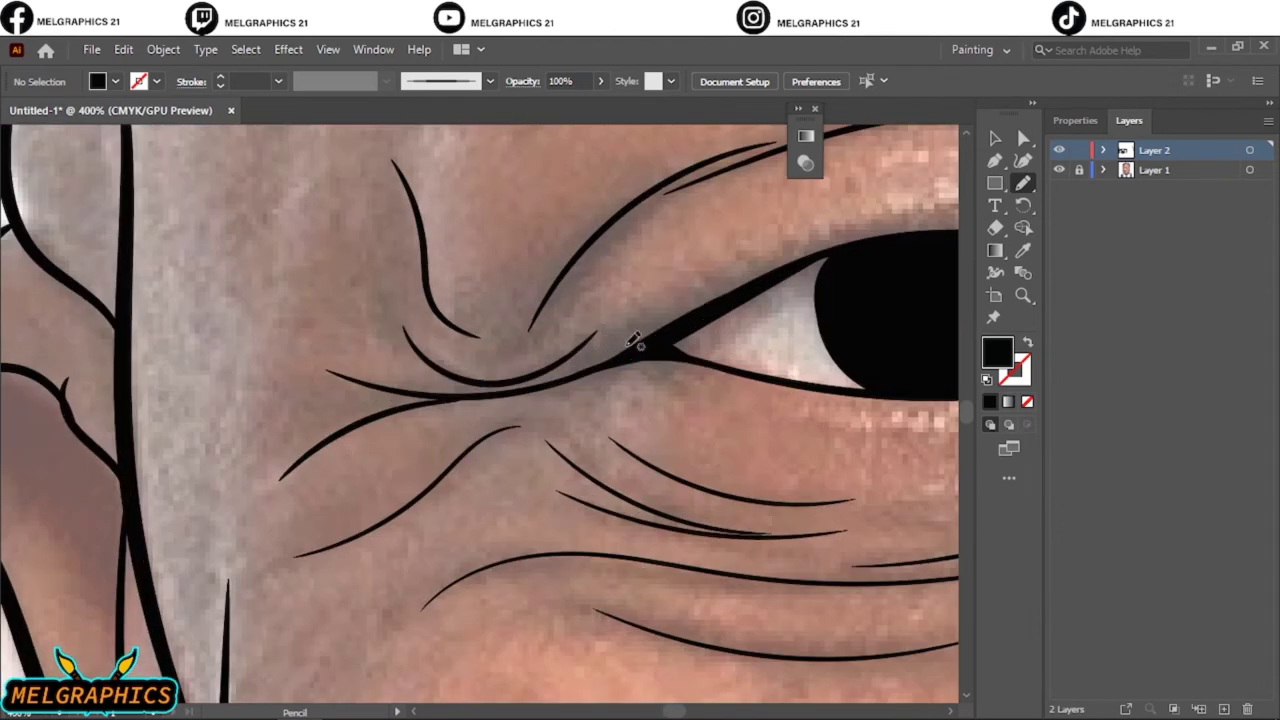
{"action": "left_click_drag", "start_coordinate": [710, 305], "coordinate": [600, 343]}
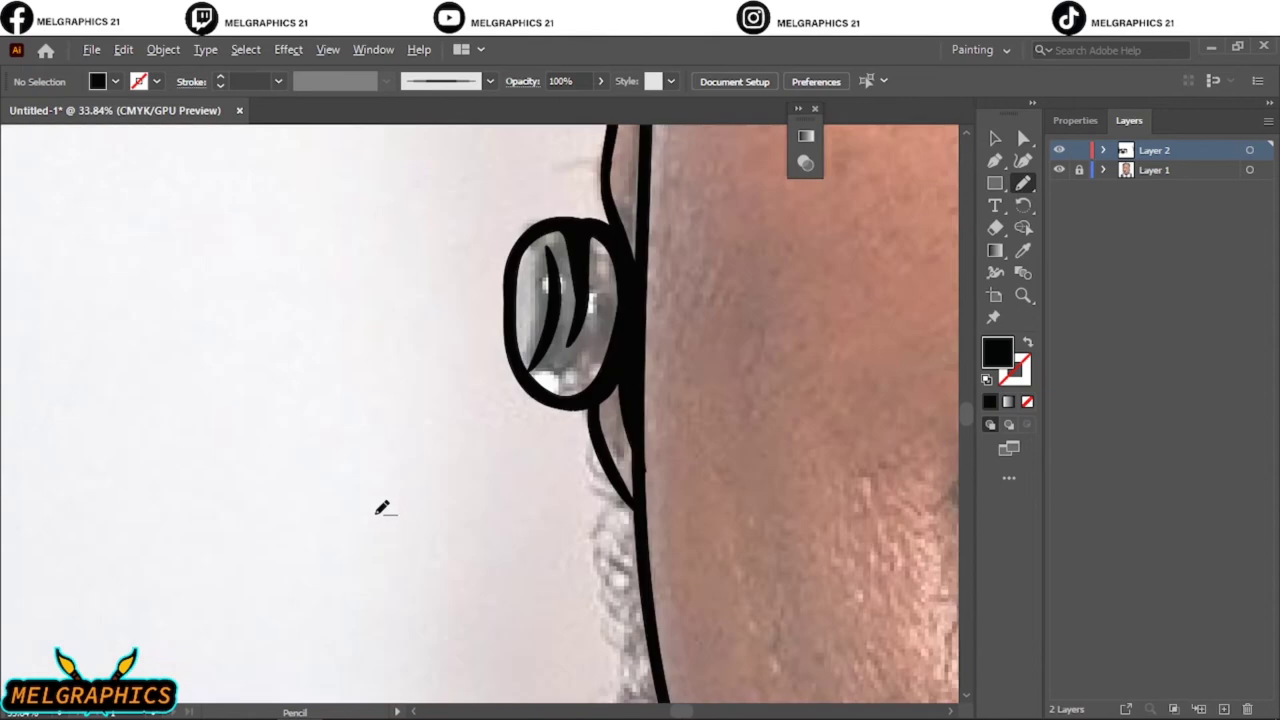
- Ink black shadow crescents inside both earrings, leaving thin highlight slivers
{"action": "left_click_drag", "start_coordinate": [422, 168], "coordinate": [445, 185]}
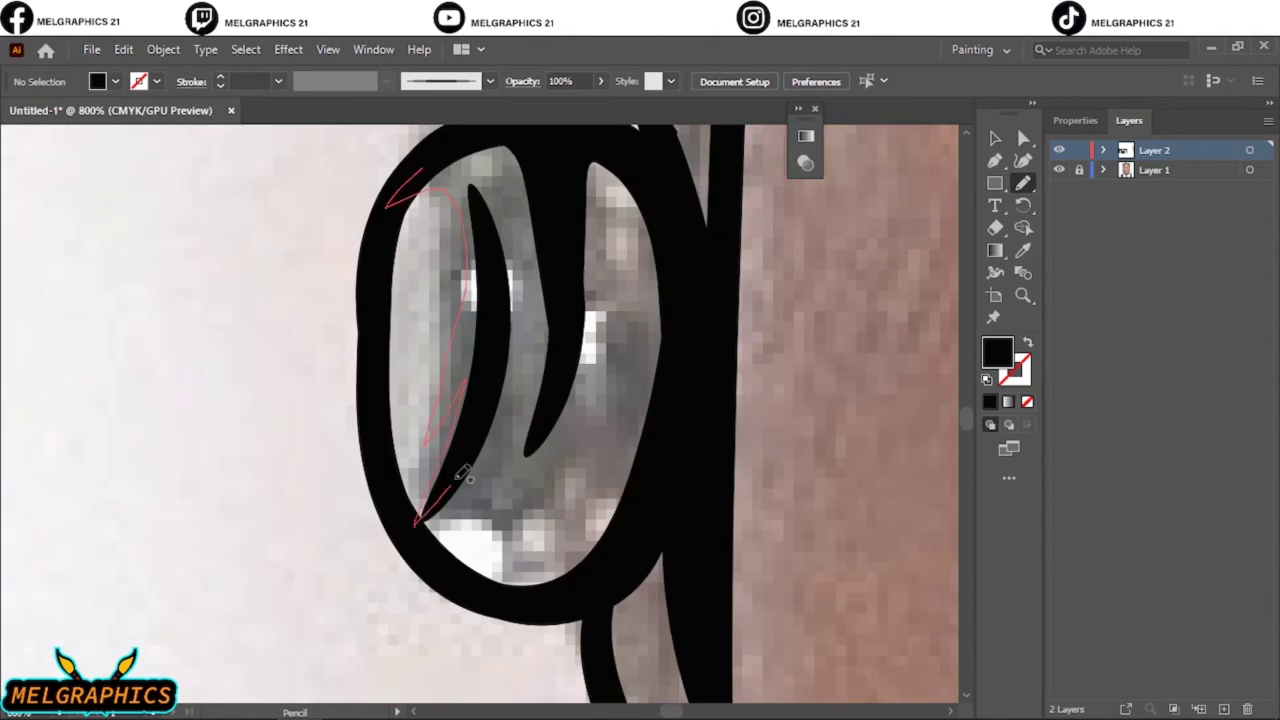
{"action": "left_click_drag", "start_coordinate": [462, 474], "coordinate": [502, 485]}
{"action": "left_click_drag", "start_coordinate": [630, 250], "coordinate": [628, 248]}
{"action": "left_click_drag", "start_coordinate": [571, 371], "coordinate": [600, 271]}
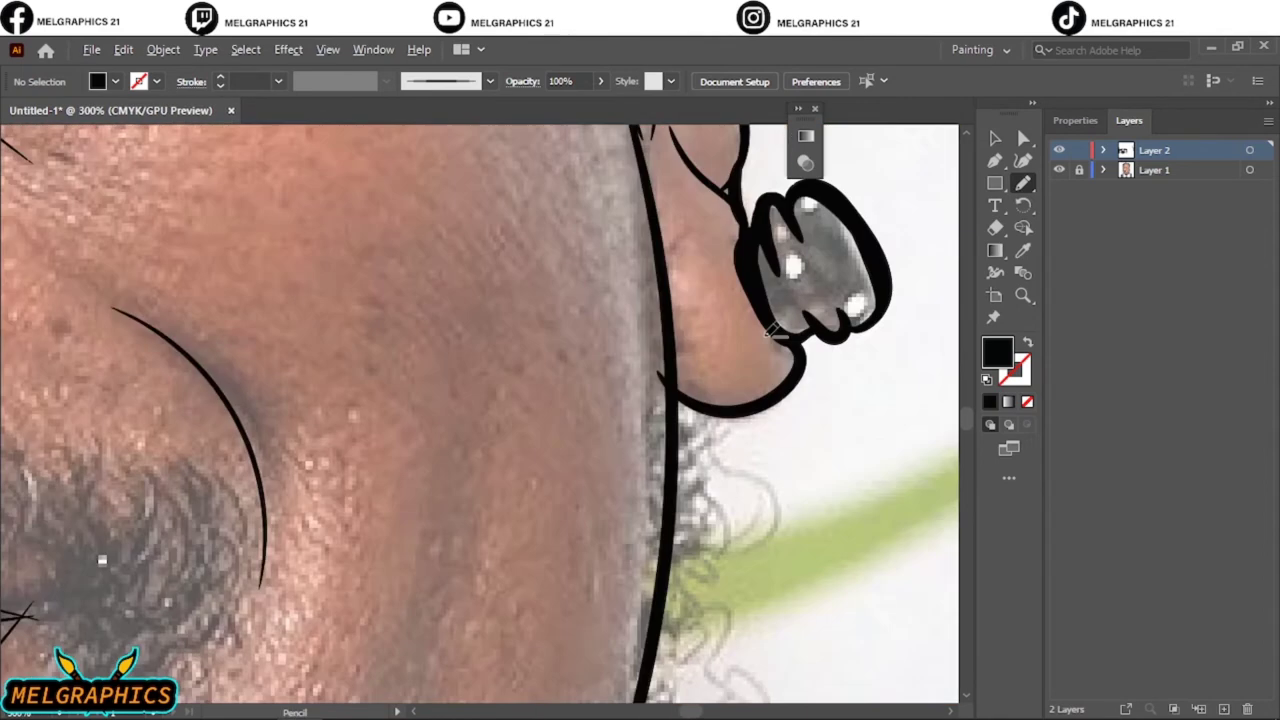
{"action": "left_click_drag", "start_coordinate": [815, 488], "coordinate": [728, 208]}
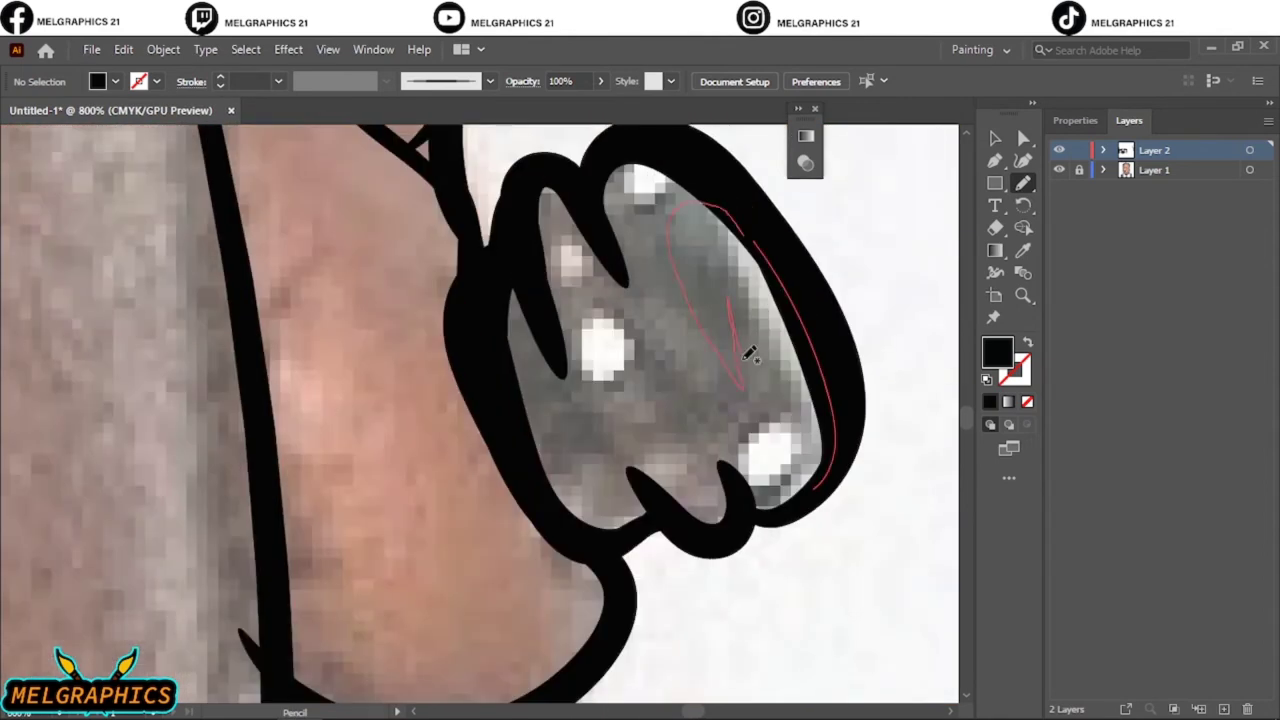
{"action": "left_click_drag", "start_coordinate": [748, 354], "coordinate": [745, 360]}
{"action": "mouse_move", "coordinate": [658, 218]}
{"action": "left_mouse_down"}
{"action": "mouse_move", "coordinate": [606, 443]}
{"action": "mouse_move", "coordinate": [530, 205]}
{"action": "left_mouse_up"}
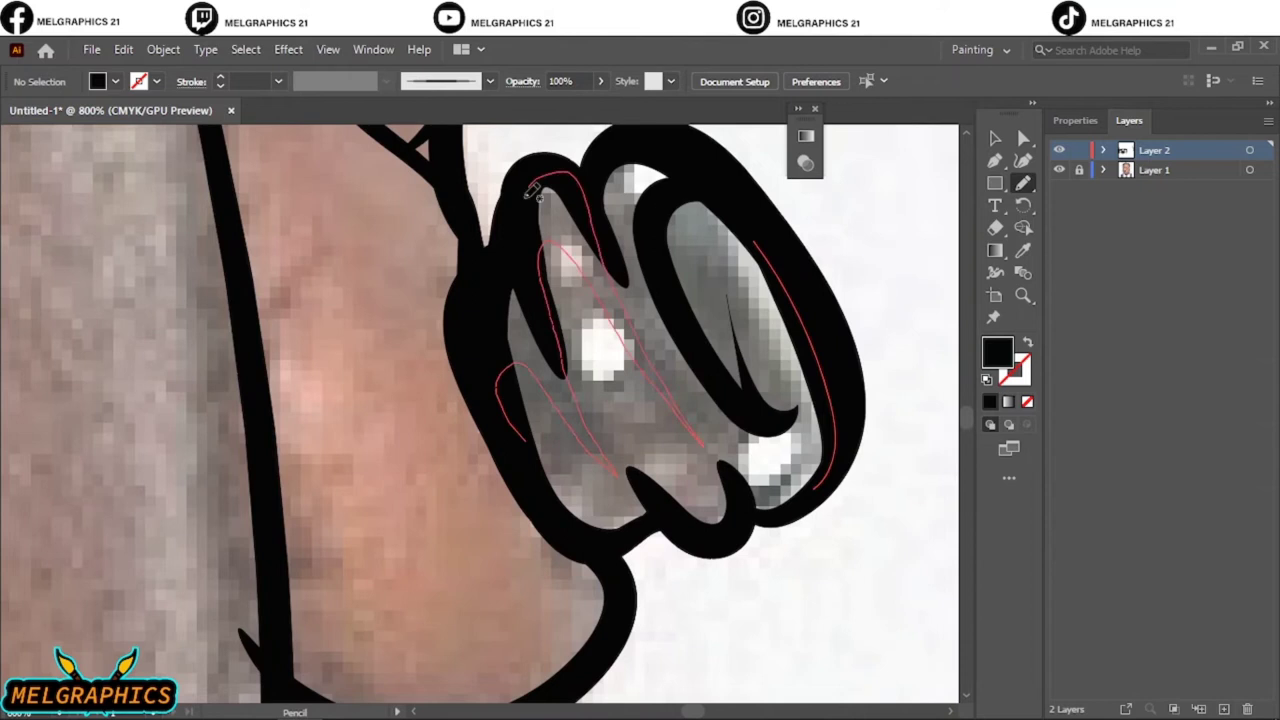
{"action": "key", "text": "ctrl+0"}
{"action": "left_click", "coordinate": [1059, 170]}
{"action": "left_click", "coordinate": [1059, 170]}
- Ink spiky black hair tufts at both mouth corners
{"action": "scroll", "coordinate": [578, 505], "scroll_direction": "up", "scroll_amount": 4}
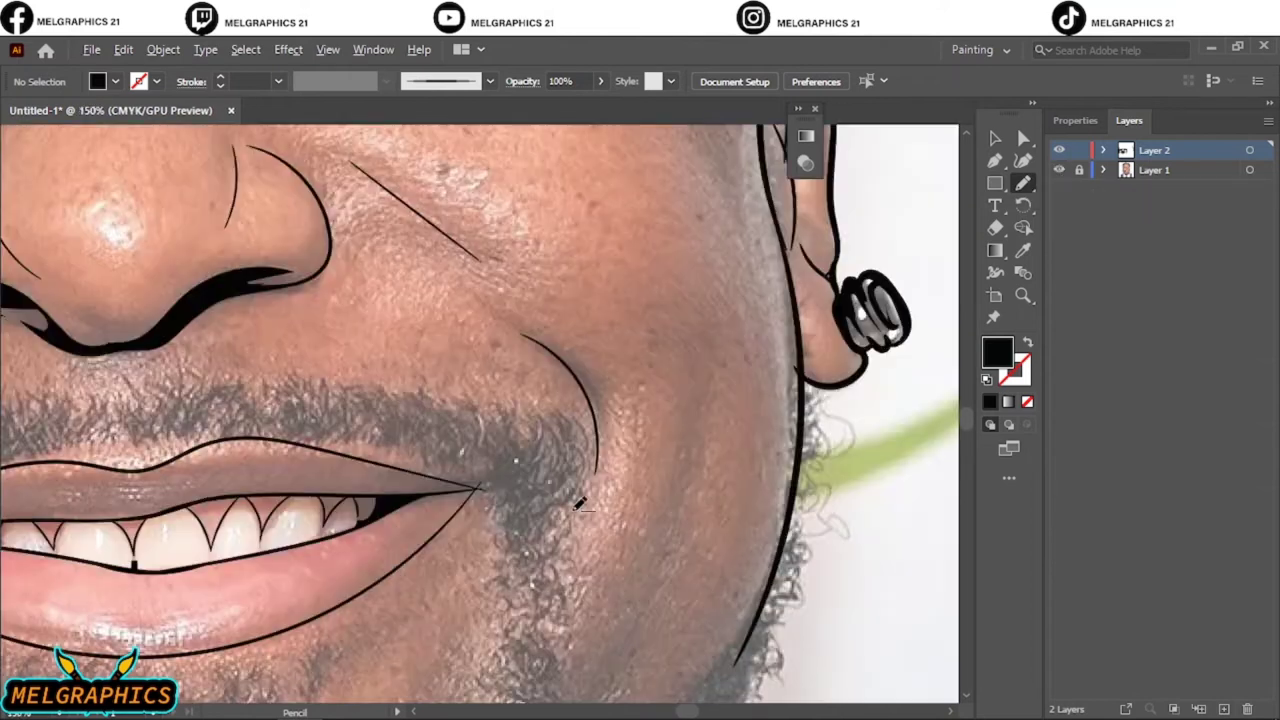
{"action": "scroll", "coordinate": [511, 472], "scroll_direction": "up", "scroll_amount": 2}
{"action": "mouse_move", "coordinate": [408, 480]}
{"action": "left_mouse_down"}
{"action": "mouse_move", "coordinate": [455, 470]}
{"action": "mouse_move", "coordinate": [443, 481]}
{"action": "left_mouse_up"}
{"action": "key", "text": "ctrl+0"}
{"action": "scroll", "coordinate": [562, 460], "scroll_direction": "up", "scroll_amount": 6}
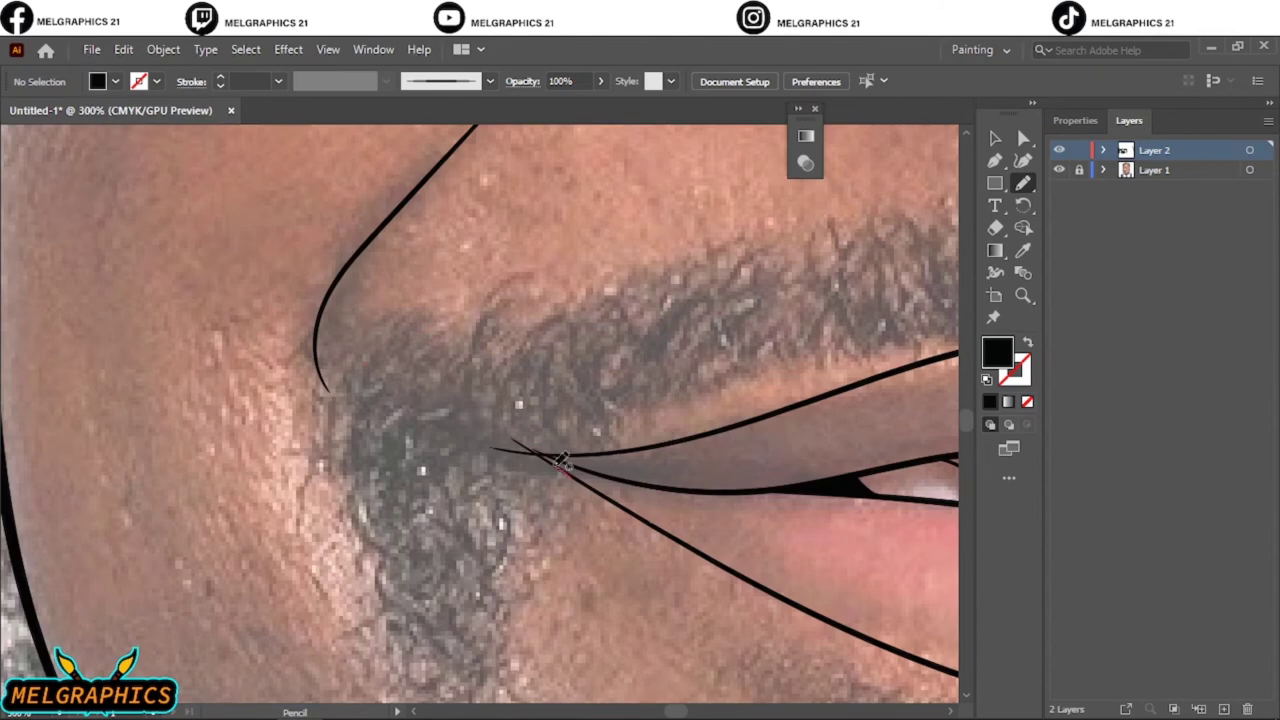
{"action": "left_click_drag", "start_coordinate": [500, 615], "coordinate": [500, 615]}
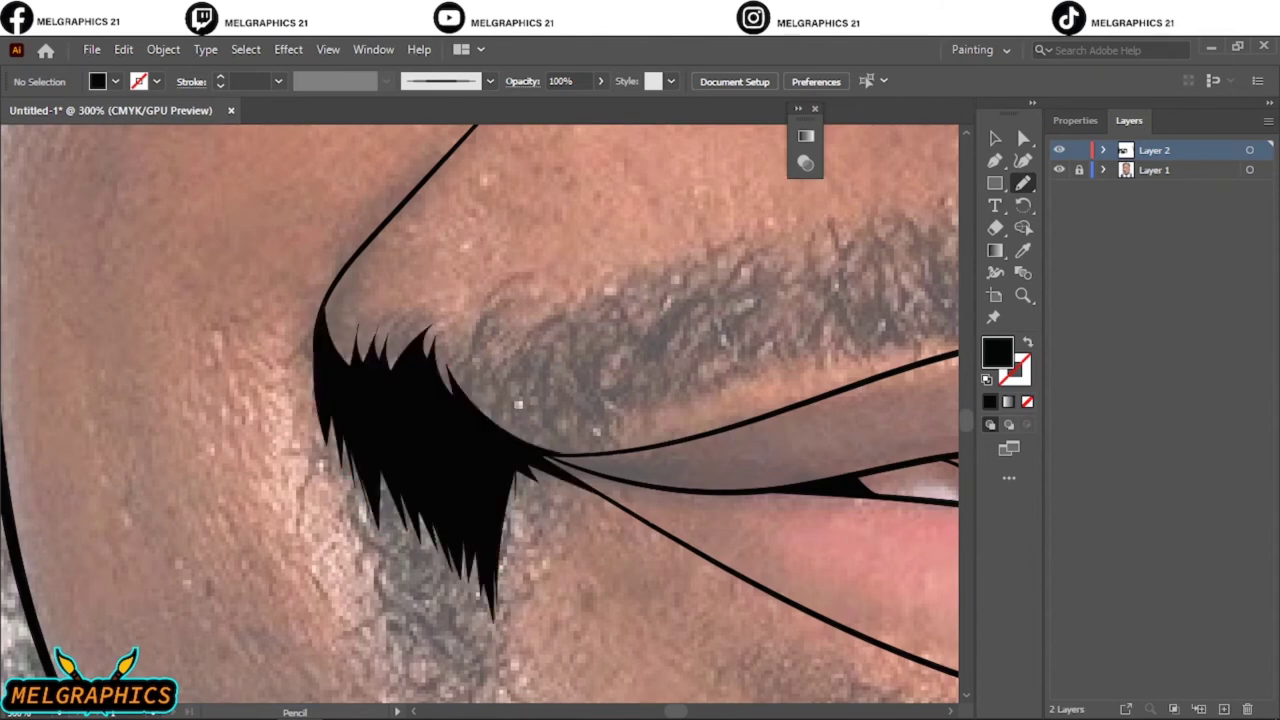
{"action": "key", "text": "ctrl+0"}
{"action": "scroll", "coordinate": [400, 520], "scroll_direction": "up", "scroll_amount": 3}
{"action": "scroll", "coordinate": [268, 300], "scroll_direction": "down", "scroll_amount": 1}
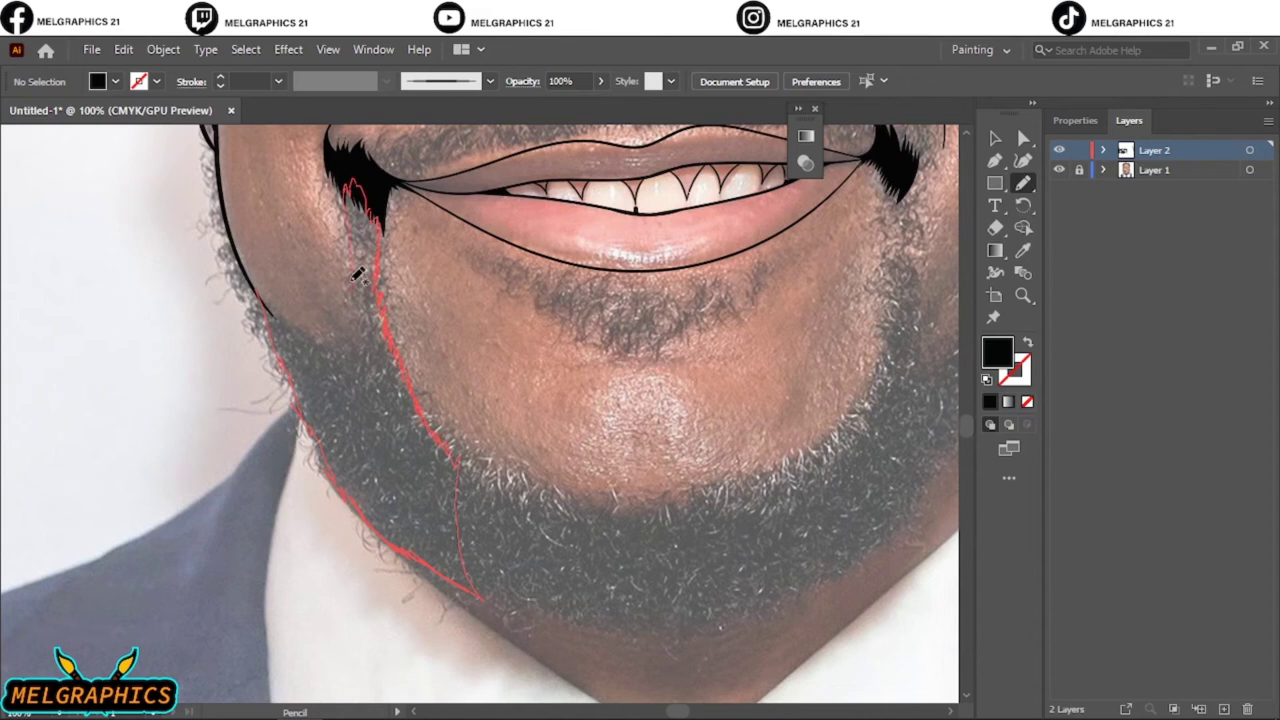
- Outline and fill the beard black down the left jaw and along the chin
{"action": "left_click_drag", "start_coordinate": [268, 300], "coordinate": [268, 300]}
{"action": "left_click_drag", "start_coordinate": [362, 282], "coordinate": [389, 322]}
{"action": "mouse_move", "coordinate": [284, 328]}
{"action": "left_mouse_down"}
{"action": "mouse_move", "coordinate": [462, 576]}
{"action": "mouse_move", "coordinate": [601, 624]}
{"action": "left_mouse_up"}
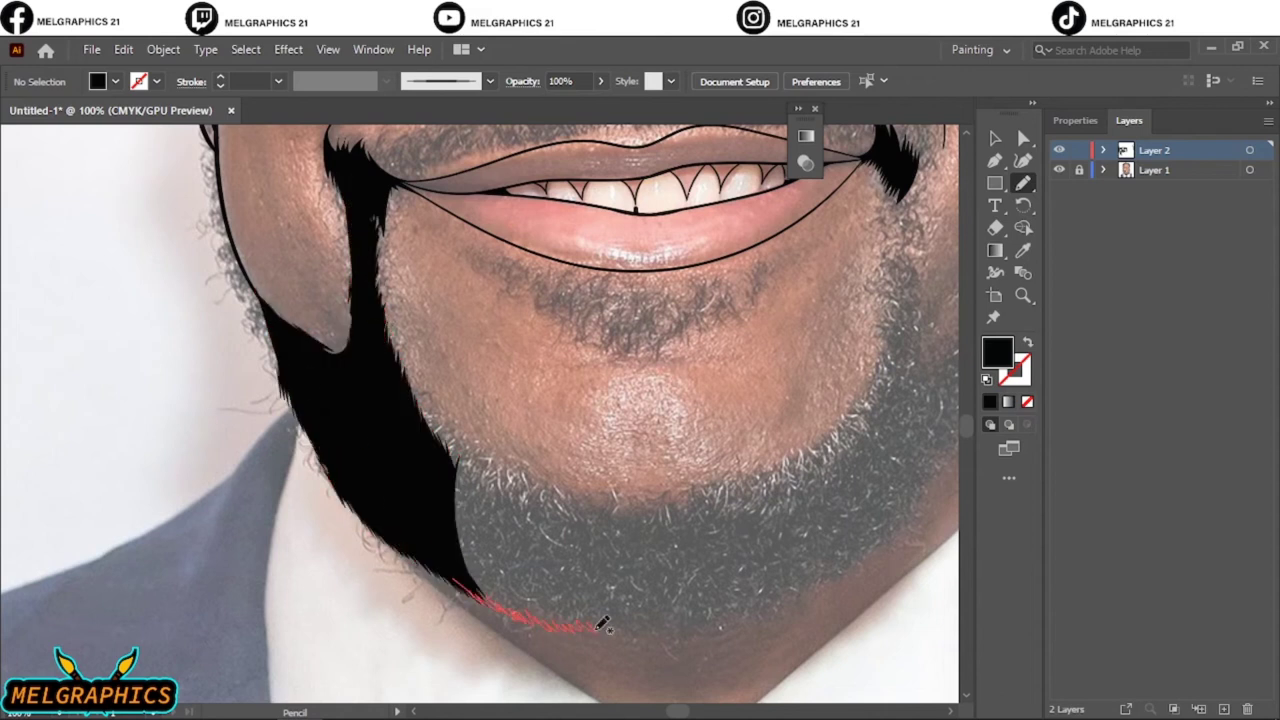
{"action": "left_click_drag", "start_coordinate": [484, 455], "coordinate": [480, 452]}
{"action": "mouse_move", "coordinate": [586, 537]}
{"action": "left_mouse_down"}
{"action": "mouse_move", "coordinate": [414, 600]}
{"action": "mouse_move", "coordinate": [522, 628]}
{"action": "left_mouse_up"}
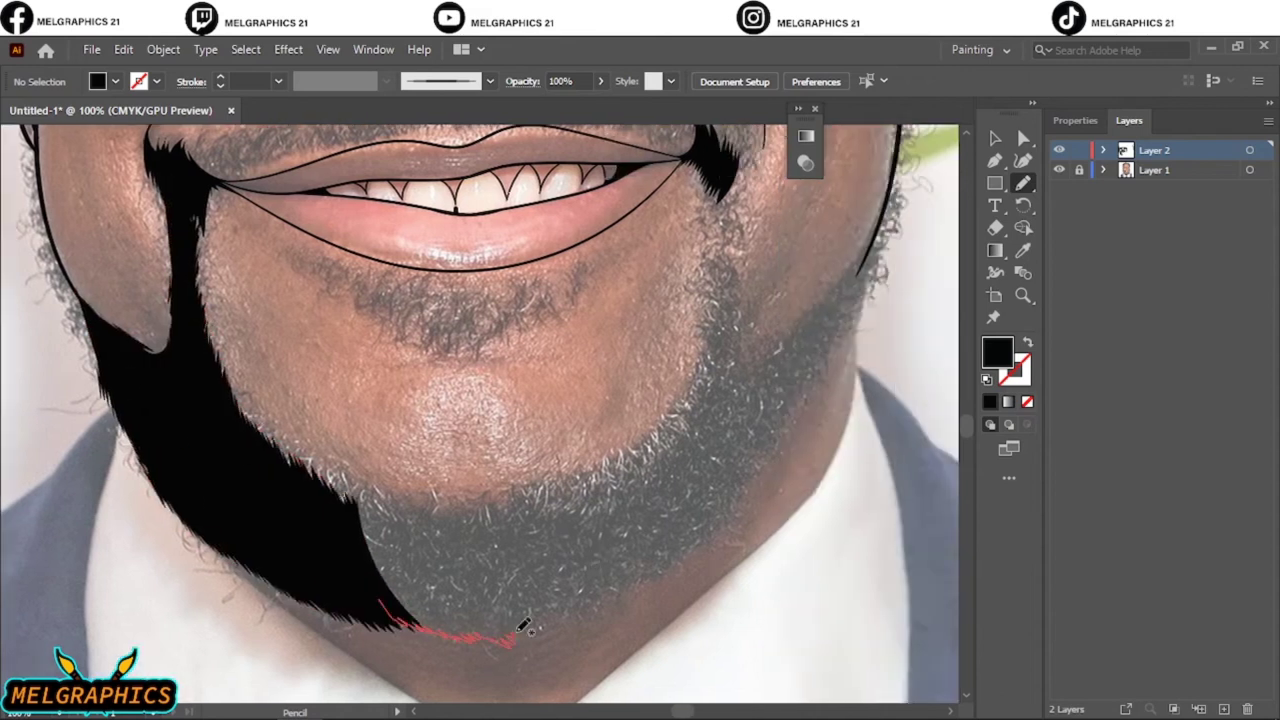
{"action": "left_click_drag", "start_coordinate": [318, 455], "coordinate": [320, 457]}
- Extend the black beard up the right jawline and touch up its lower edge
{"action": "scroll", "coordinate": [601, 411], "scroll_direction": "right", "scroll_amount": 2}
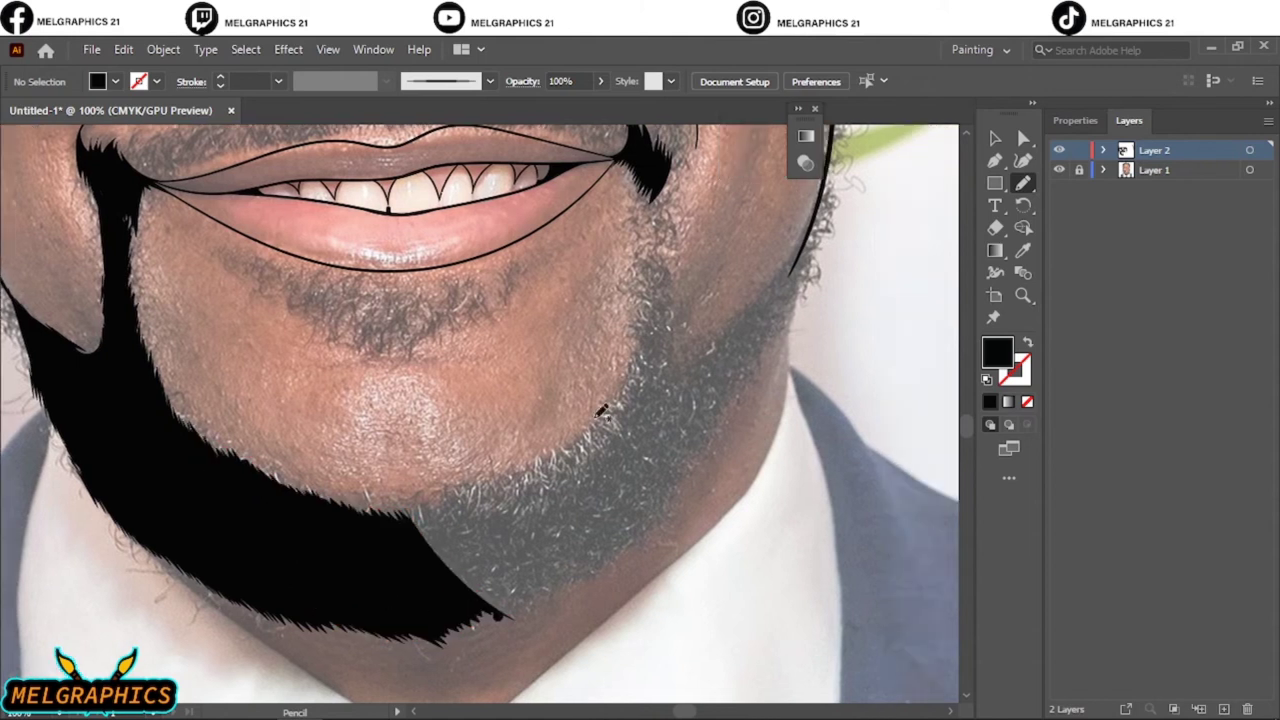
{"action": "left_click_drag", "start_coordinate": [551, 597], "coordinate": [694, 481]}
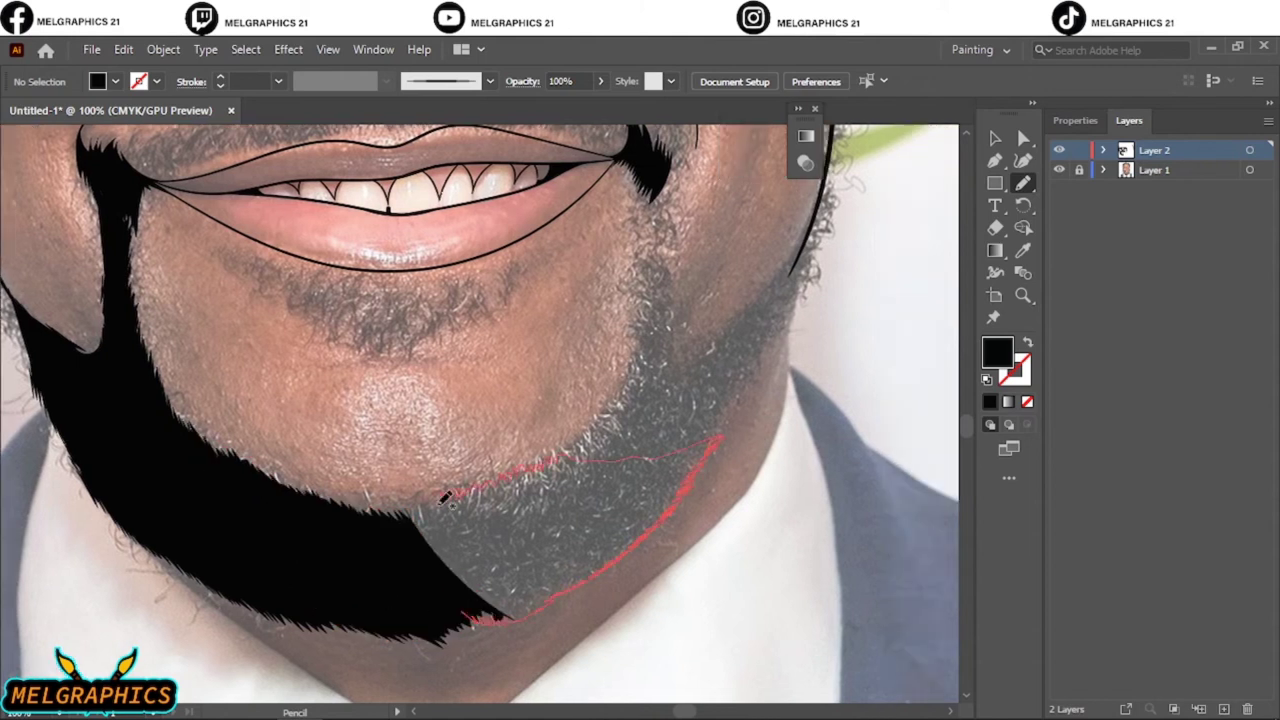
{"action": "left_click_drag", "start_coordinate": [445, 497], "coordinate": [398, 515]}
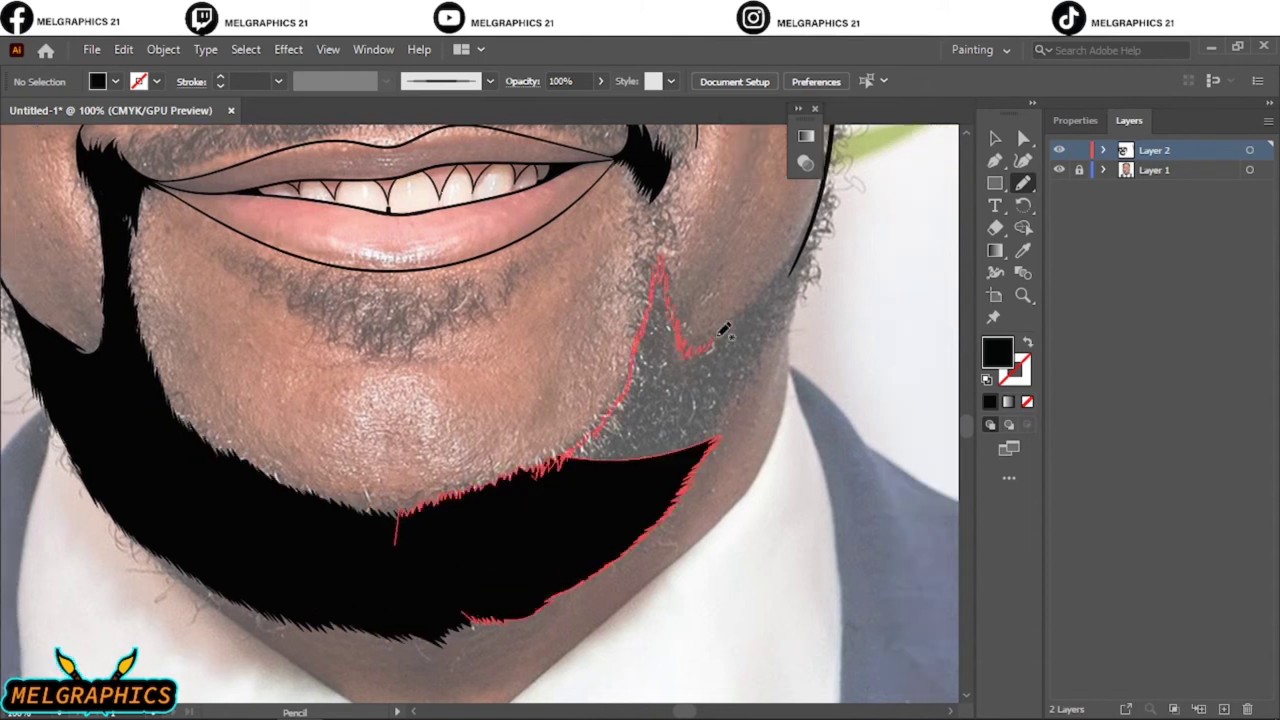
{"action": "left_click_drag", "start_coordinate": [717, 340], "coordinate": [806, 262]}
{"action": "left_click_drag", "start_coordinate": [728, 405], "coordinate": [718, 438]}
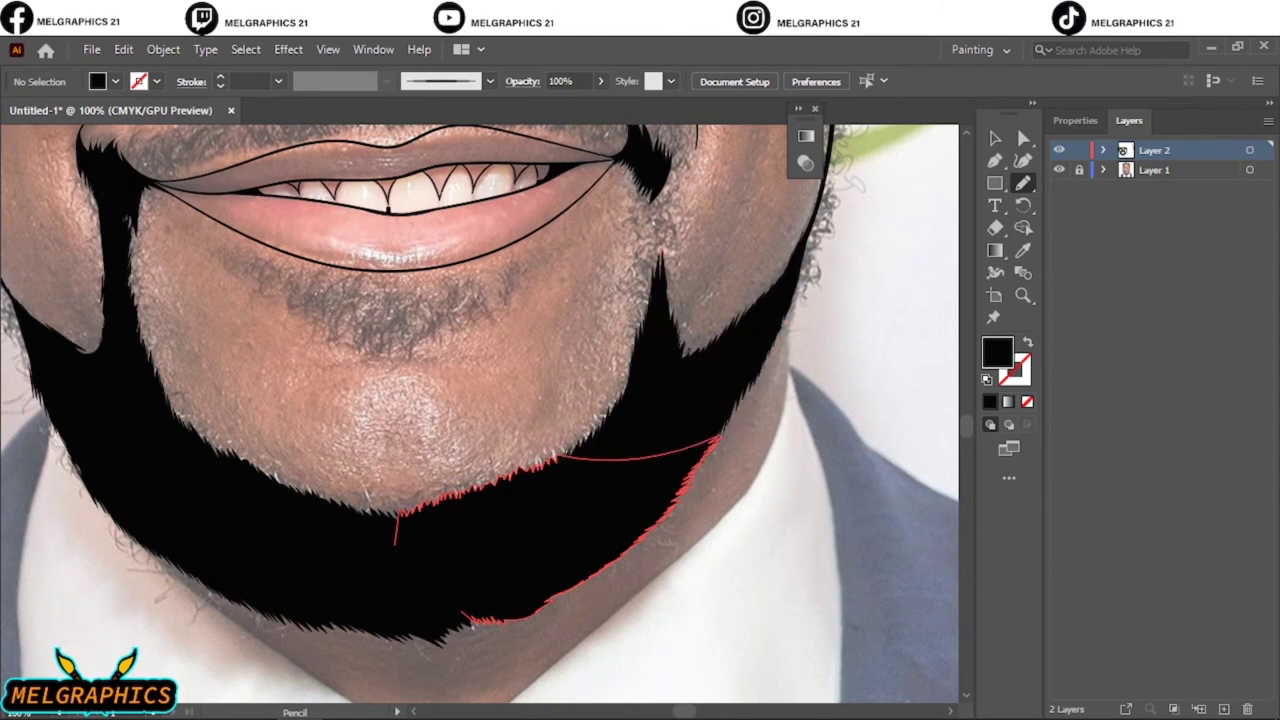
{"action": "left_click_drag", "start_coordinate": [410, 630], "coordinate": [365, 630]}
{"action": "key", "text": "ctrl+0"}
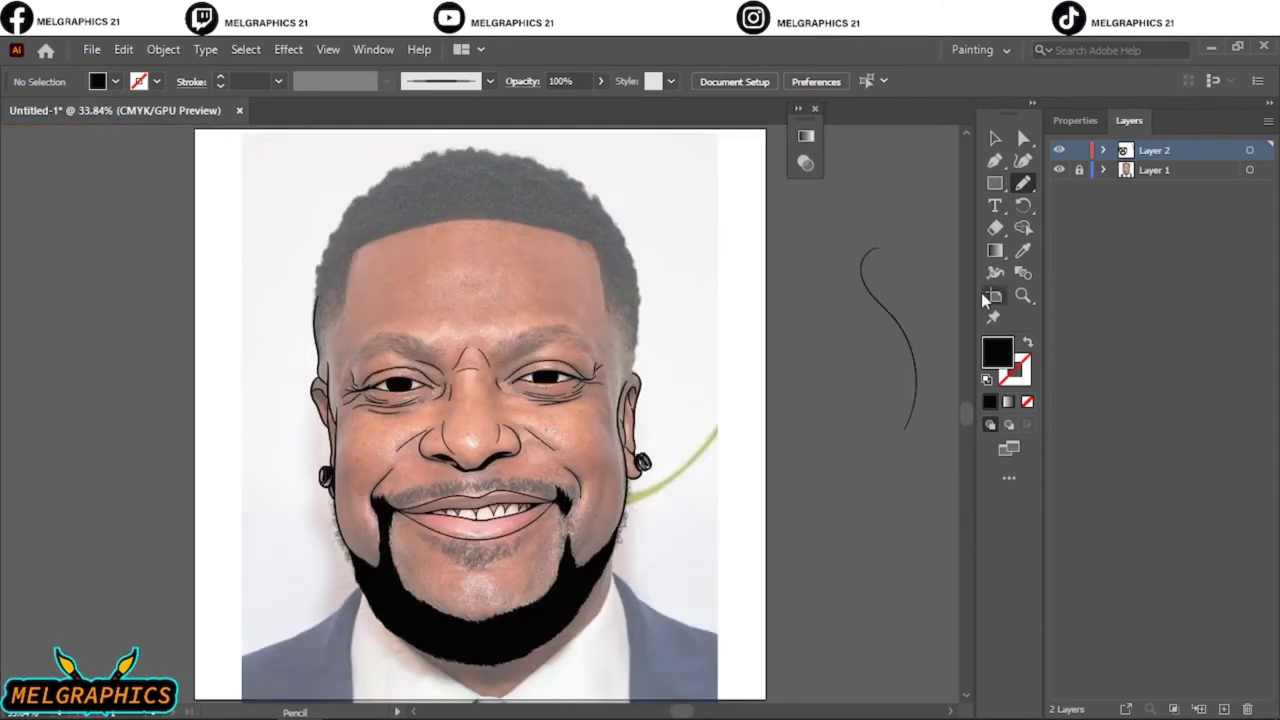
- Thicken the right and left jawlines with solid black shapes
{"action": "scroll", "coordinate": [648, 528], "scroll_direction": "up", "scroll_amount": 2}
{"action": "scroll", "coordinate": [648, 528], "scroll_direction": "up", "scroll_amount": 2}
{"action": "left_click_drag", "start_coordinate": [588, 447], "coordinate": [590, 430]}
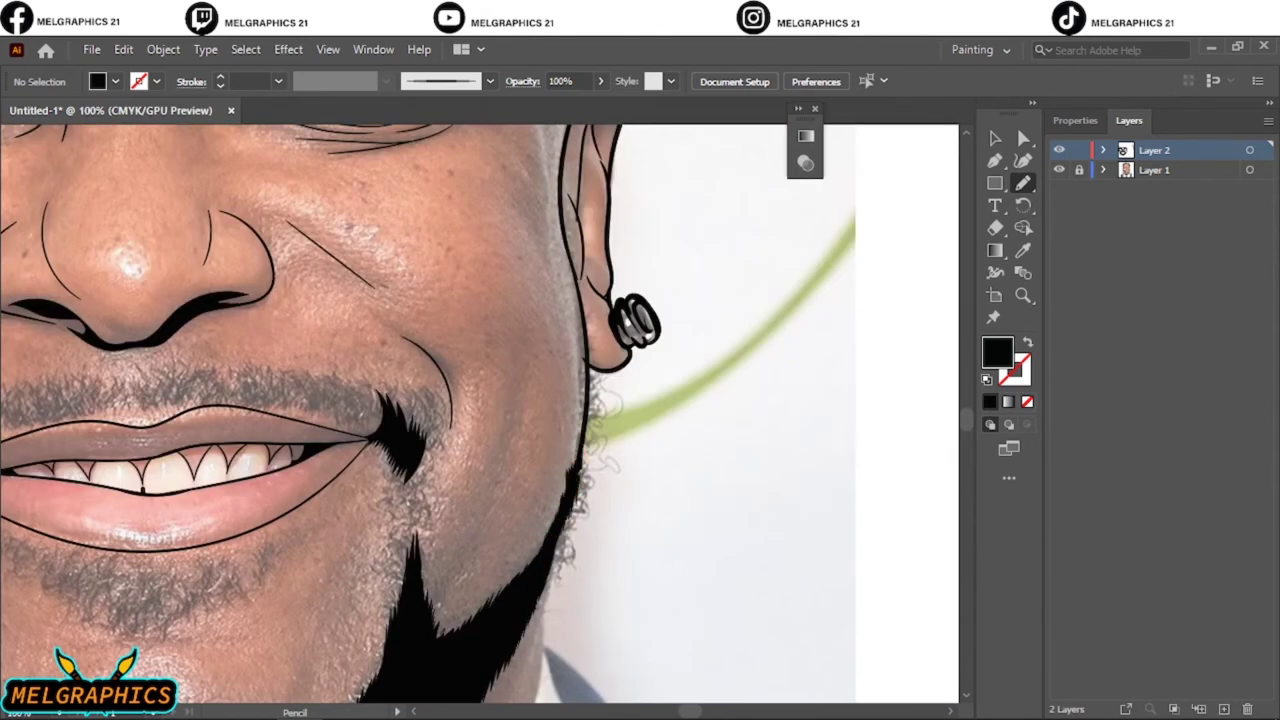
{"action": "scroll", "coordinate": [636, 310], "scroll_direction": "up", "scroll_amount": 1}
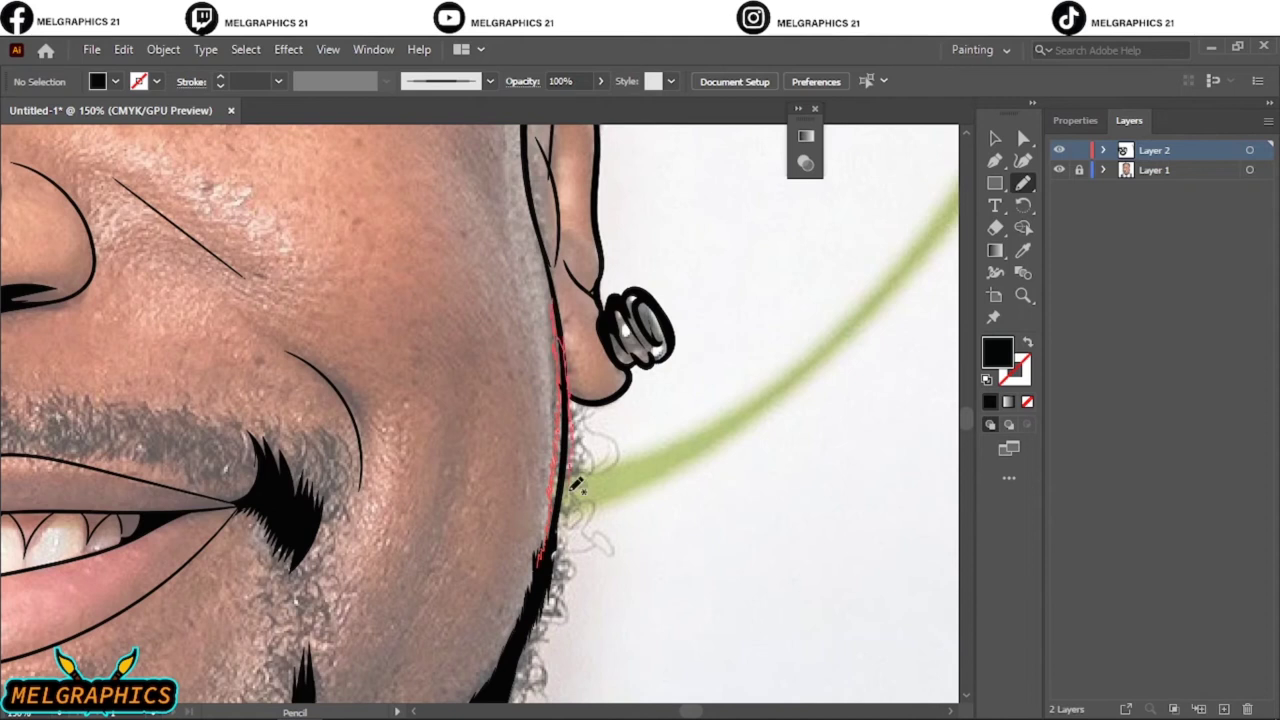
{"action": "left_click_drag", "start_coordinate": [577, 485], "coordinate": [560, 572]}
{"action": "key", "text": "ctrl+0"}
{"action": "scroll", "coordinate": [420, 540], "scroll_direction": "up", "scroll_amount": 5}
{"action": "mouse_move", "coordinate": [428, 575]}
{"action": "left_mouse_down"}
{"action": "mouse_move", "coordinate": [355, 432]}
{"action": "mouse_move", "coordinate": [428, 555]}
{"action": "left_mouse_up"}
{"action": "left_click_drag", "start_coordinate": [386, 498], "coordinate": [427, 582]}
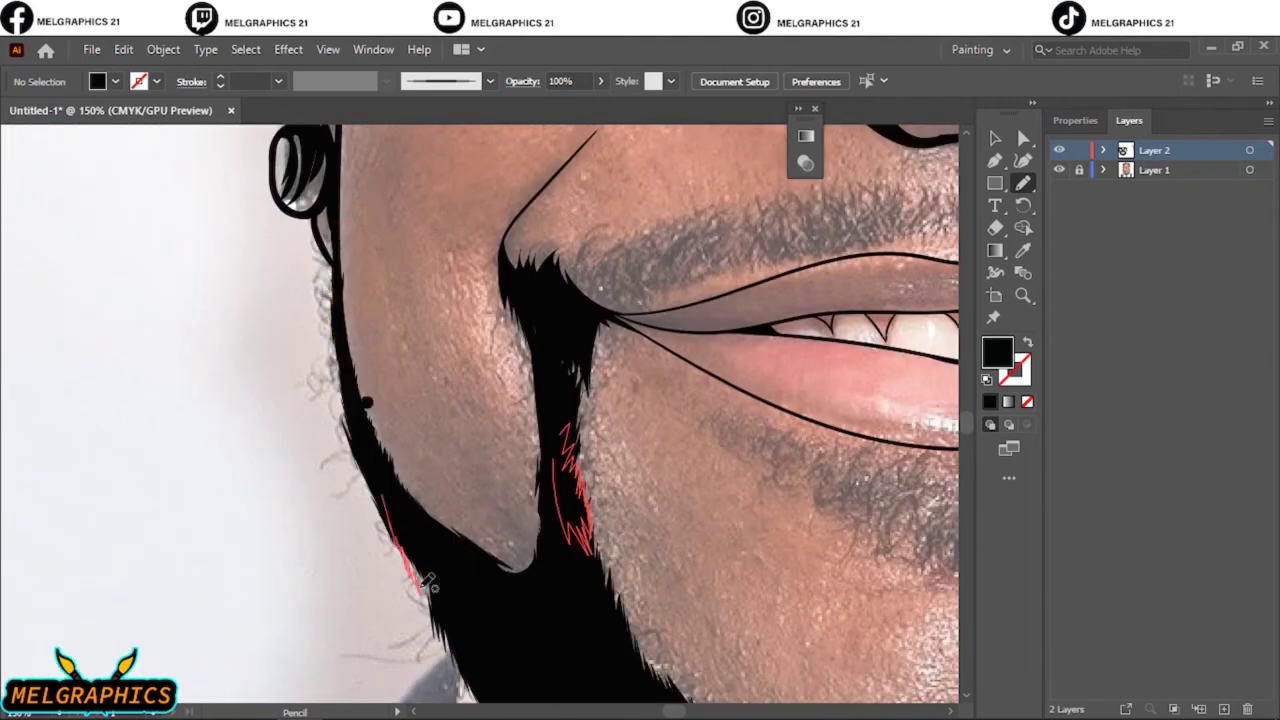
{"action": "key", "text": "ctrl+0"}
- Ink spiky black mustache shapes above the left and right mouth corners
{"action": "scroll", "coordinate": [474, 478], "scroll_direction": "up", "scroll_amount": 5}
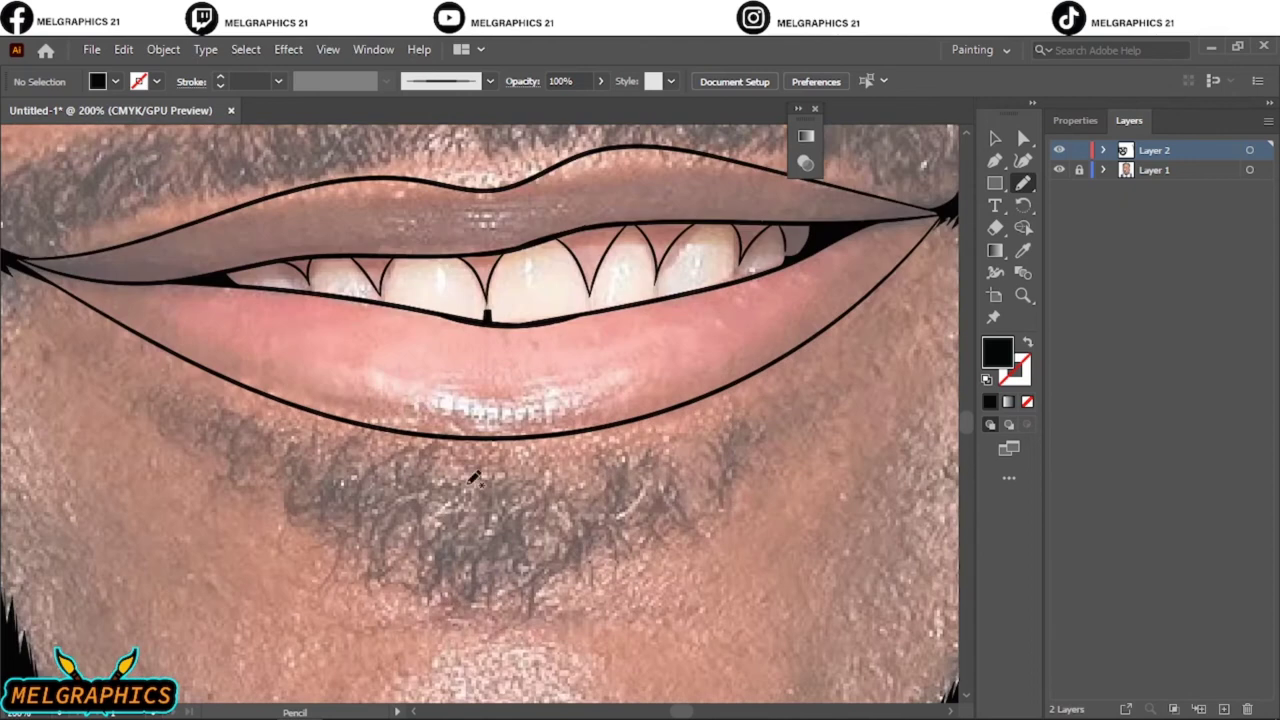
{"action": "scroll", "coordinate": [474, 478], "scroll_direction": "down", "scroll_amount": 1}
{"action": "left_click_drag", "start_coordinate": [88, 430], "coordinate": [208, 382]}
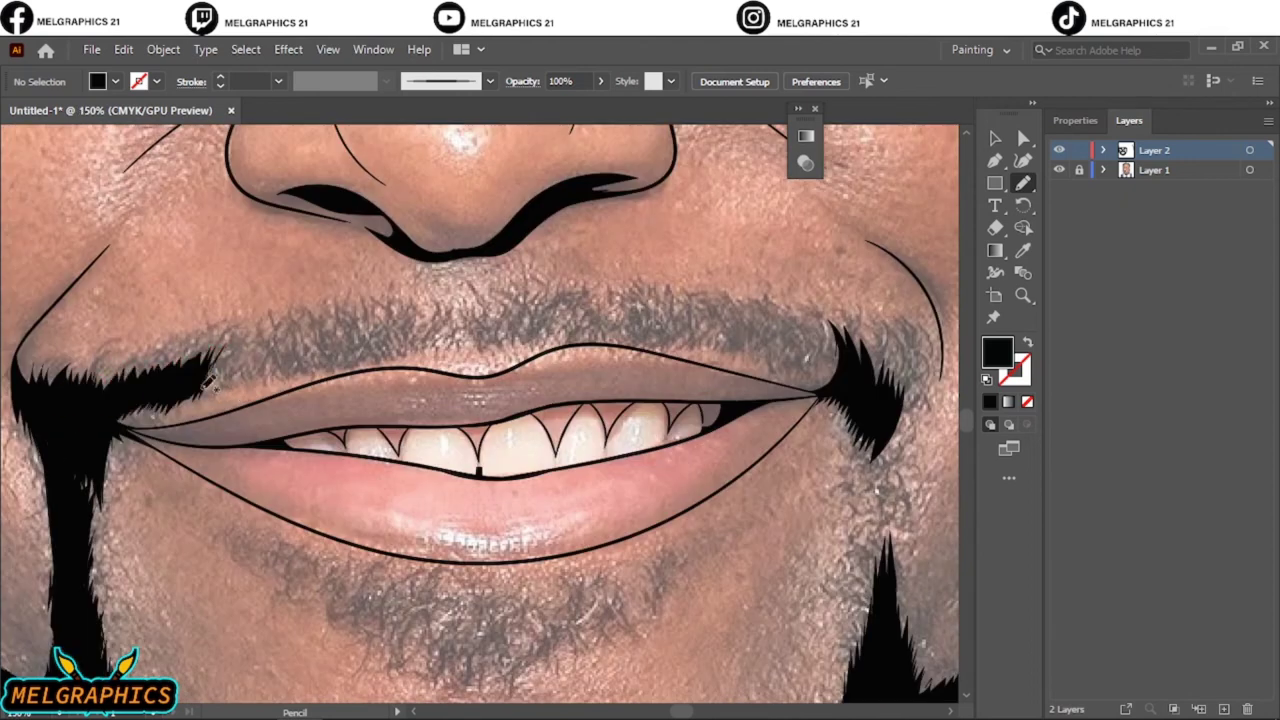
{"action": "left_click_drag", "start_coordinate": [305, 362], "coordinate": [215, 358]}
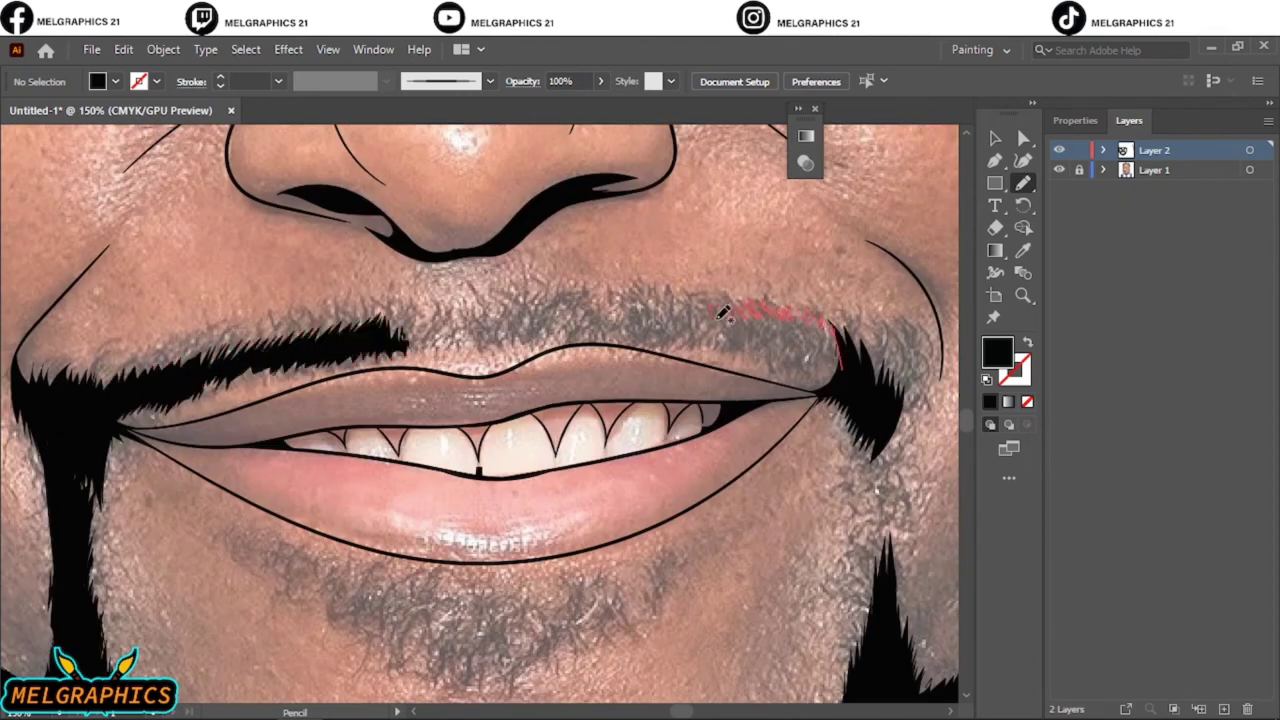
{"action": "mouse_move", "coordinate": [828, 378]}
{"action": "left_mouse_down"}
{"action": "mouse_move", "coordinate": [845, 365]}
{"action": "mouse_move", "coordinate": [860, 395]}
{"action": "left_mouse_up"}
{"action": "key", "text": "ctrl+0"}
{"action": "scroll", "coordinate": [320, 297], "scroll_direction": "up", "scroll_amount": 5}
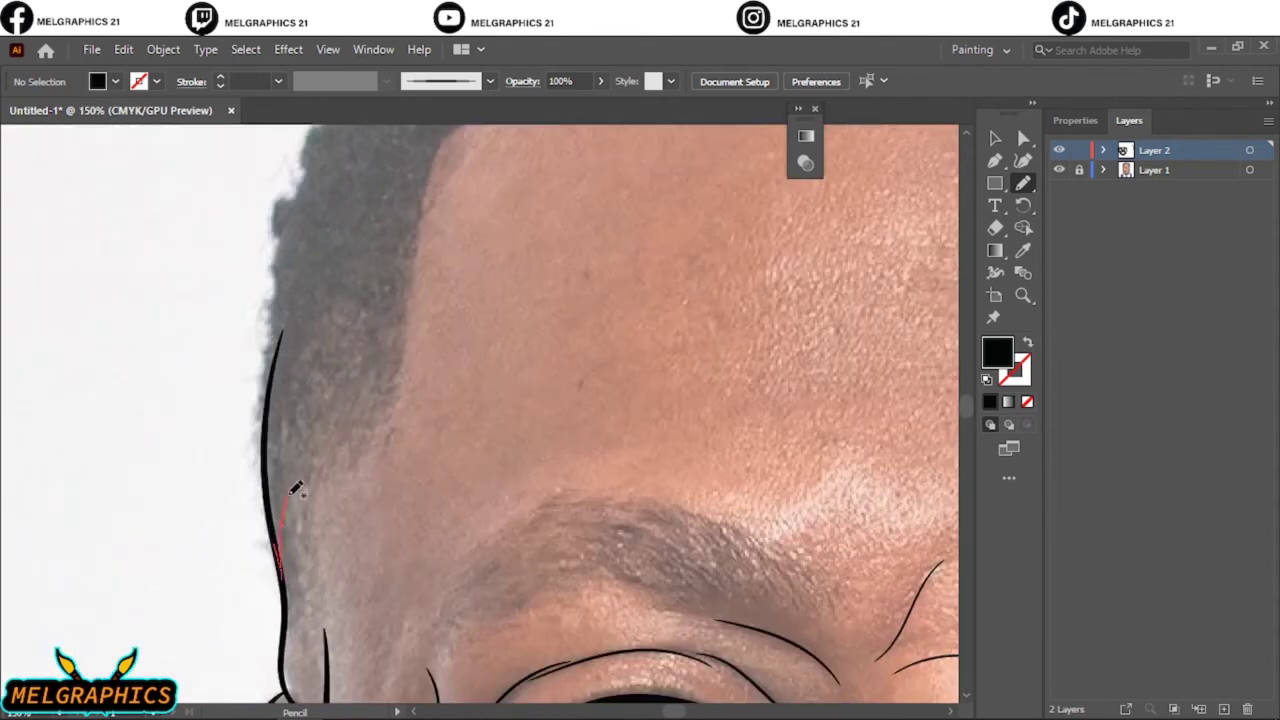
- Fill the temple hairline and the hair edge along the top of the head black
{"action": "left_click_drag", "start_coordinate": [268, 432], "coordinate": [270, 490]}
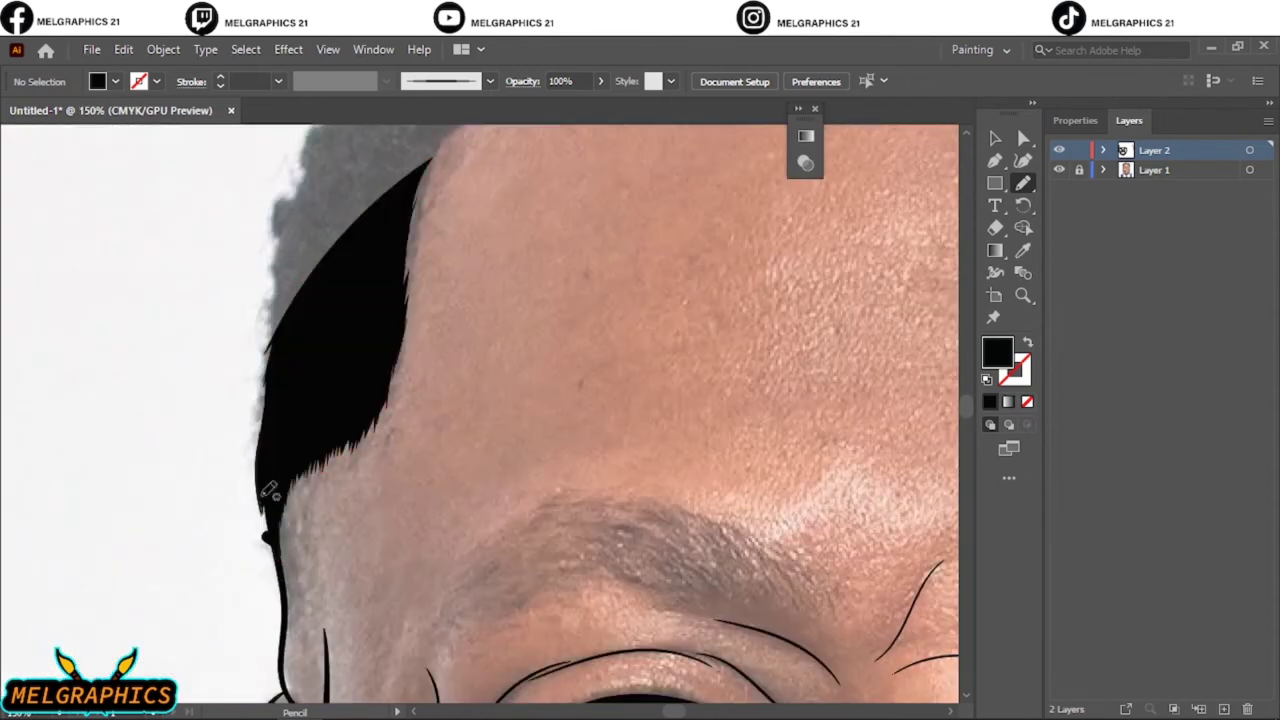
{"action": "scroll", "coordinate": [420, 570], "scroll_direction": "left", "scroll_amount": 5}
{"action": "scroll", "coordinate": [645, 478], "scroll_direction": "up", "scroll_amount": 3}
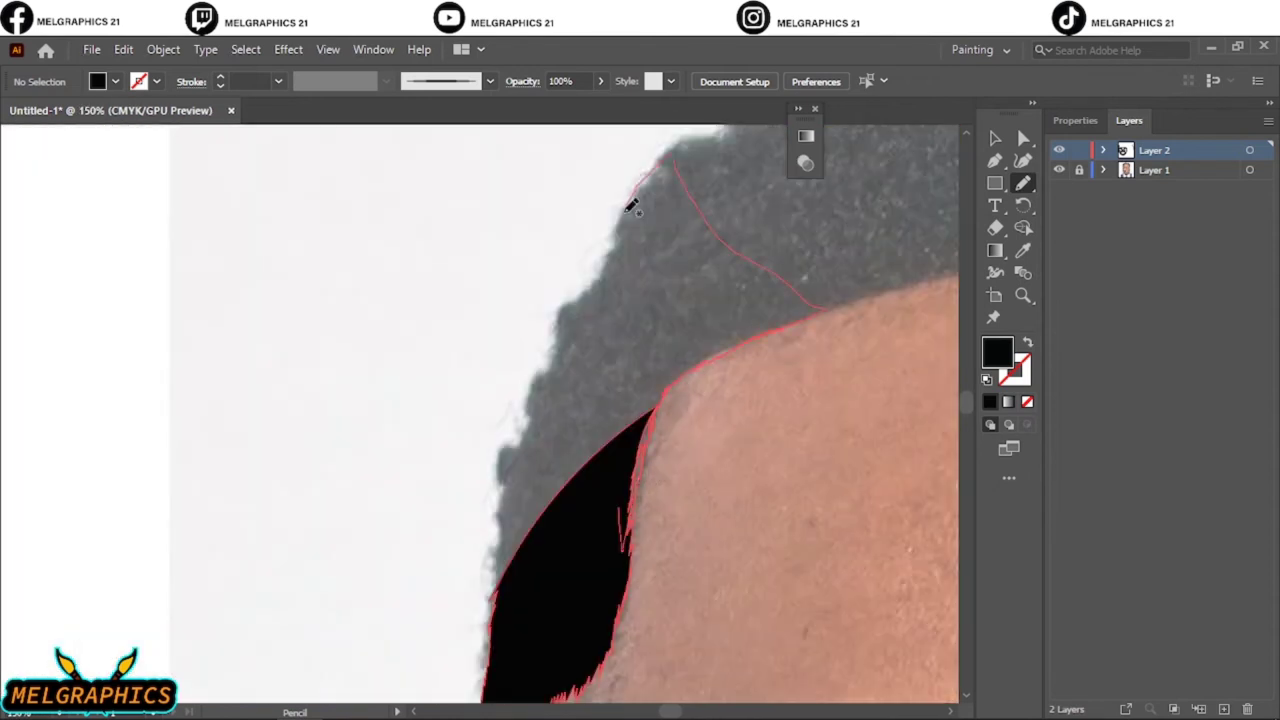
{"action": "mouse_move", "coordinate": [630, 205]}
{"action": "left_mouse_down"}
{"action": "mouse_move", "coordinate": [543, 363]}
{"action": "mouse_move", "coordinate": [500, 490]}
{"action": "mouse_move", "coordinate": [511, 620]}
{"action": "left_mouse_up"}
{"action": "scroll", "coordinate": [668, 388], "scroll_direction": "down", "scroll_amount": 2}
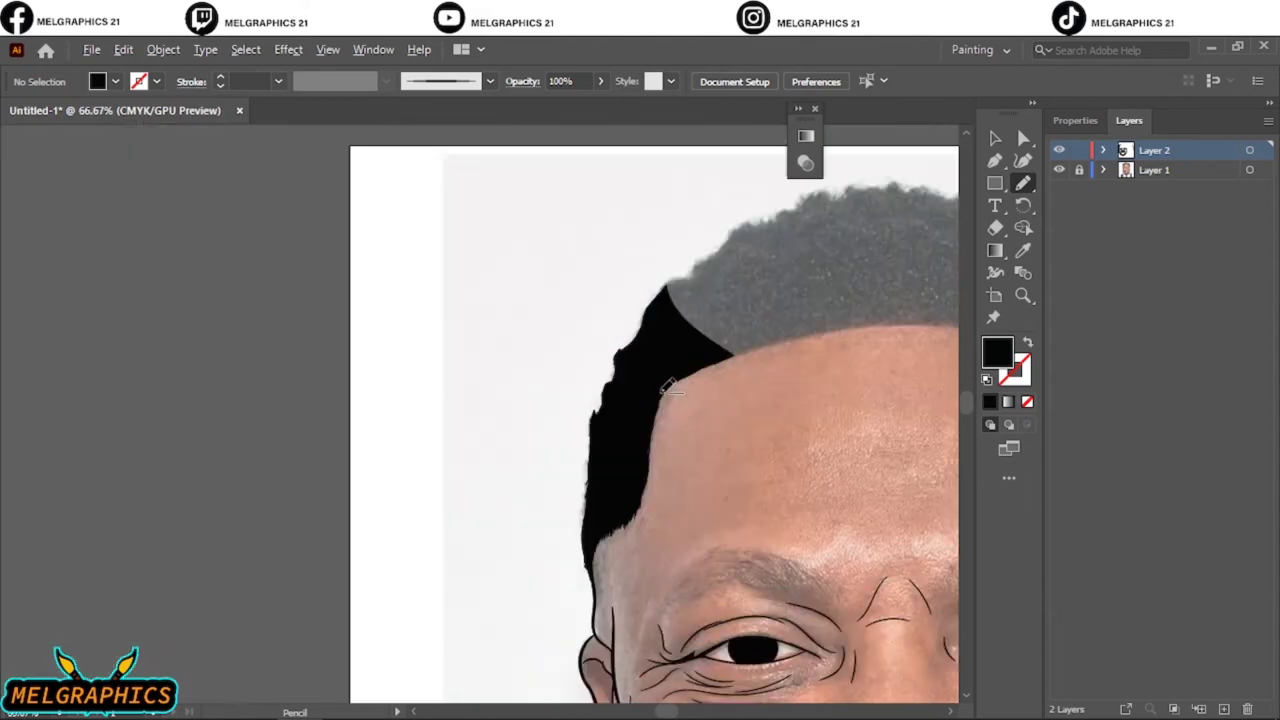
{"action": "scroll", "coordinate": [668, 388], "scroll_direction": "up", "scroll_amount": 2}
{"action": "left_click_drag", "start_coordinate": [146, 468], "coordinate": [370, 285]}
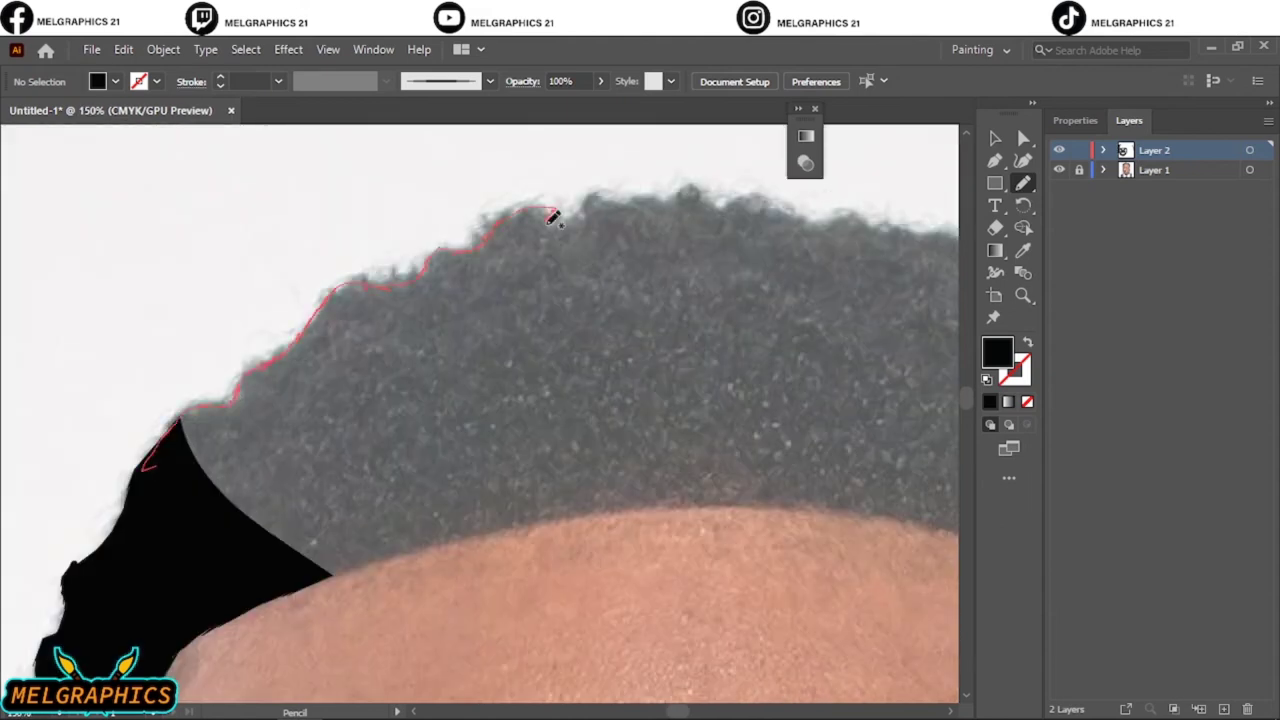
{"action": "left_click_drag", "start_coordinate": [420, 545], "coordinate": [340, 568]}
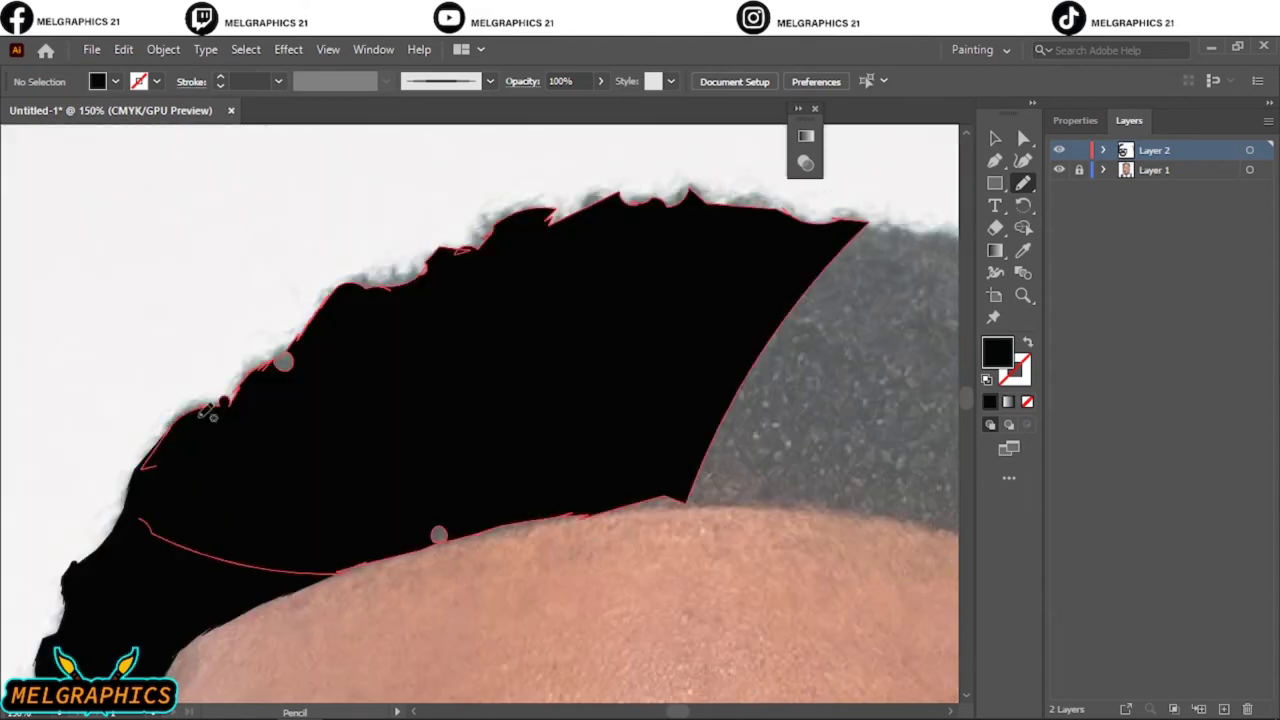
- Fill the hair at the other temple and up the side toward the crown
{"action": "scroll", "coordinate": [430, 533], "scroll_direction": "down", "scroll_amount": 2}
{"action": "scroll", "coordinate": [652, 246], "scroll_direction": "up", "scroll_amount": 1}
{"action": "scroll", "coordinate": [652, 246], "scroll_direction": "up", "scroll_amount": 1}
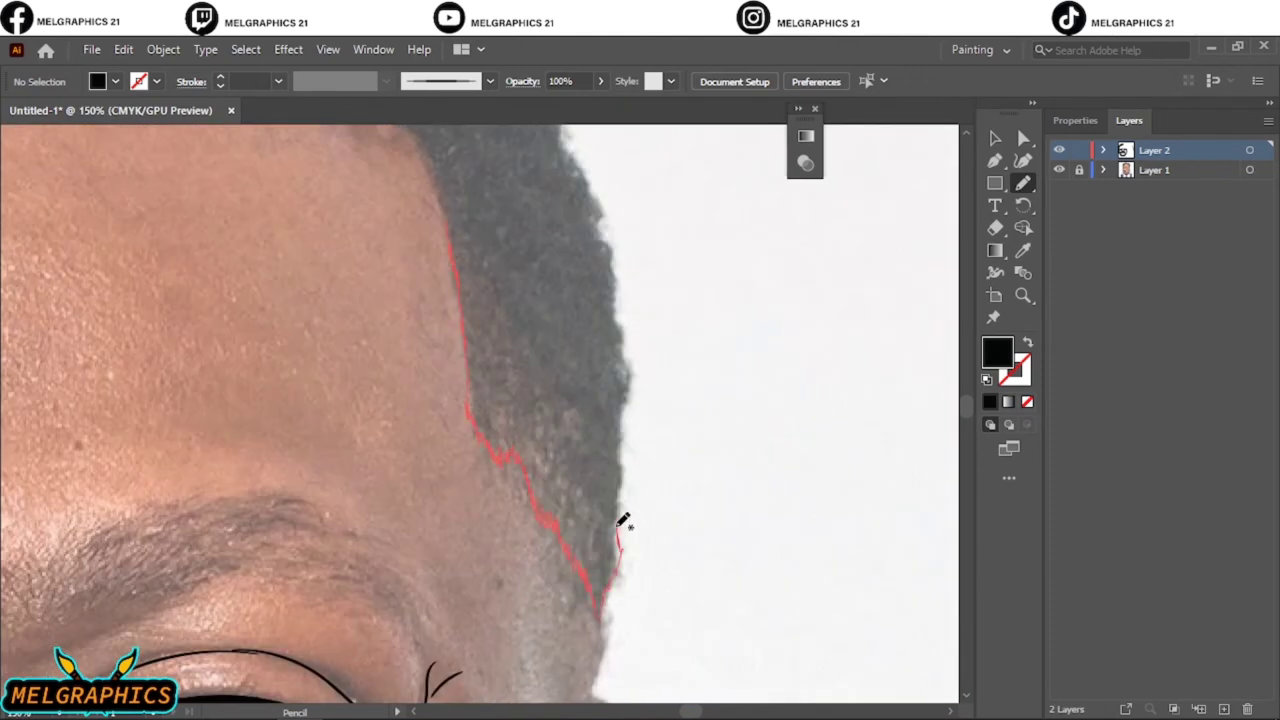
{"action": "left_click_drag", "start_coordinate": [451, 203], "coordinate": [449, 207]}
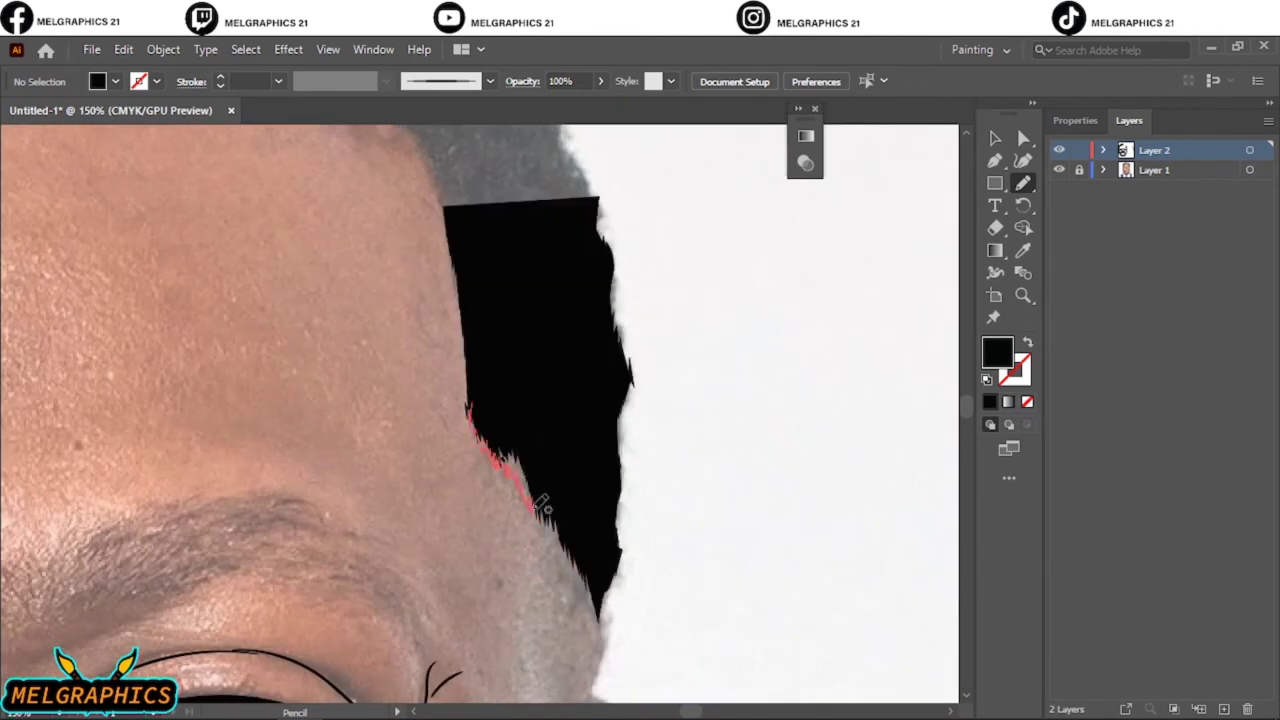
{"action": "left_click_drag", "start_coordinate": [540, 505], "coordinate": [598, 560]}
{"action": "scroll", "coordinate": [457, 514], "scroll_direction": "up", "scroll_amount": 5}
{"action": "scroll", "coordinate": [700, 580], "scroll_direction": "left", "scroll_amount": 3}
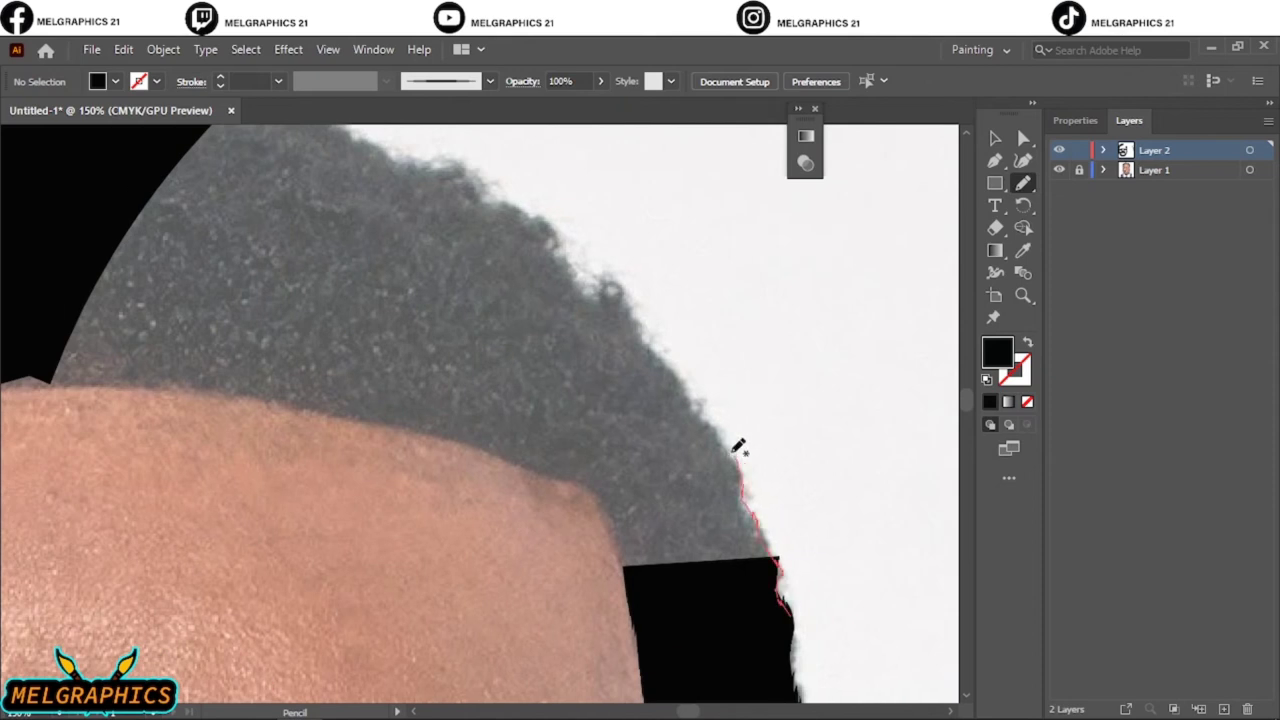
{"action": "left_click_drag", "start_coordinate": [738, 447], "coordinate": [618, 272]}
{"action": "left_click_drag", "start_coordinate": [600, 494], "coordinate": [600, 494]}
- Fill the left hairline strip and close the last crown gap in black
{"action": "scroll", "coordinate": [700, 580], "scroll_direction": "up", "scroll_amount": 3}
{"action": "scroll", "coordinate": [700, 580], "scroll_direction": "left", "scroll_amount": 3}
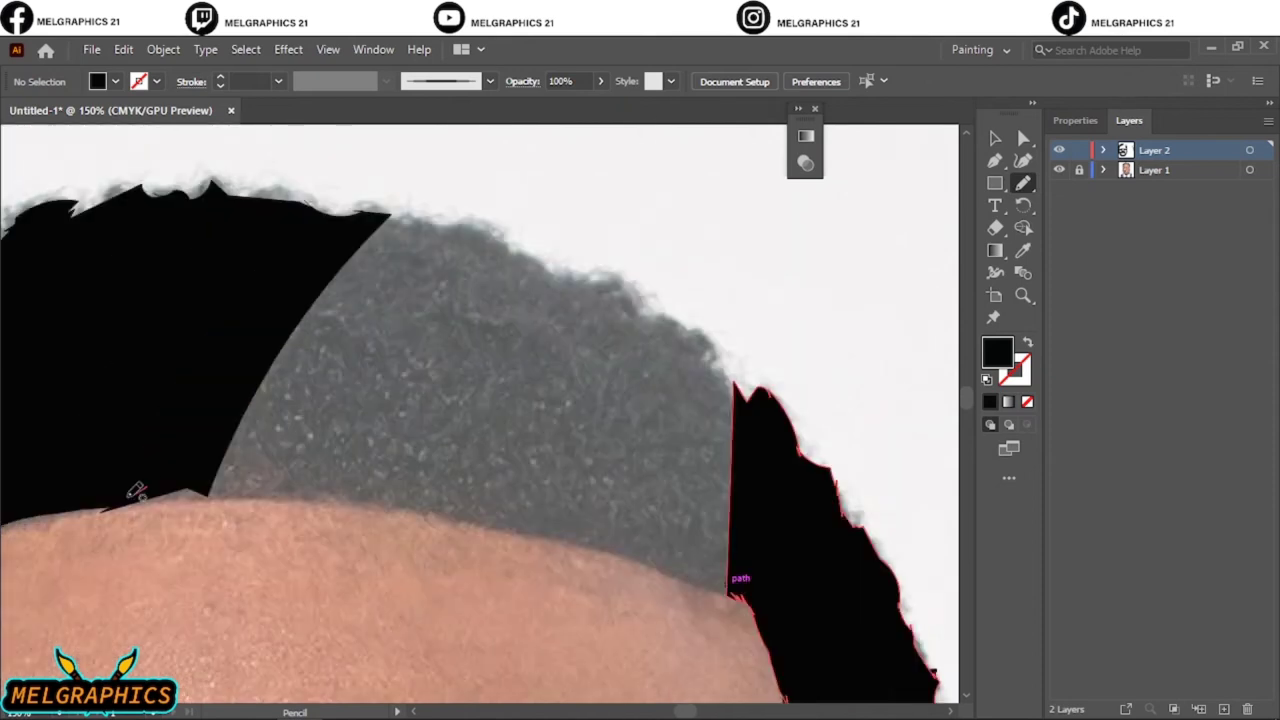
{"action": "left_click_drag", "start_coordinate": [134, 491], "coordinate": [378, 505]}
{"action": "left_click_drag", "start_coordinate": [527, 535], "coordinate": [741, 404]}
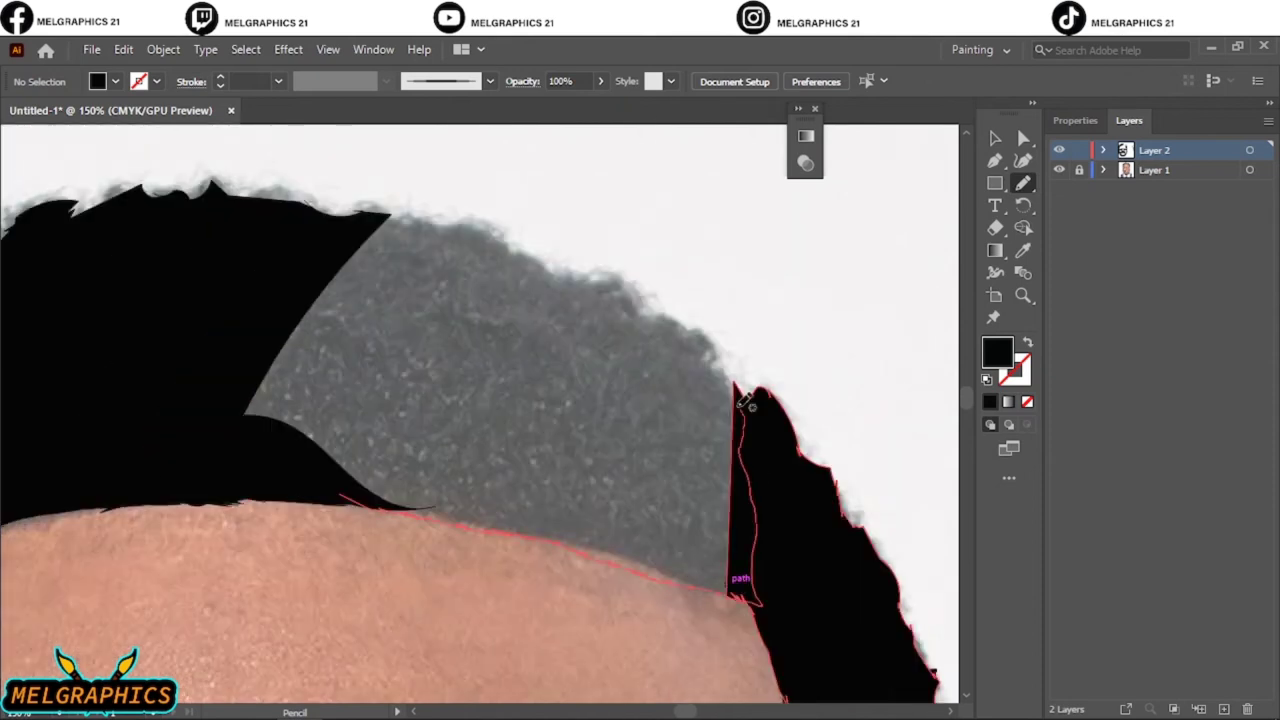
{"action": "left_click_drag", "start_coordinate": [652, 308], "coordinate": [400, 210]}
- Set the Paintbrush to a black, unfilled 0.5 pt stroke and paint a line along the head edge by the ear
{"action": "key", "text": "ctrl+0"}
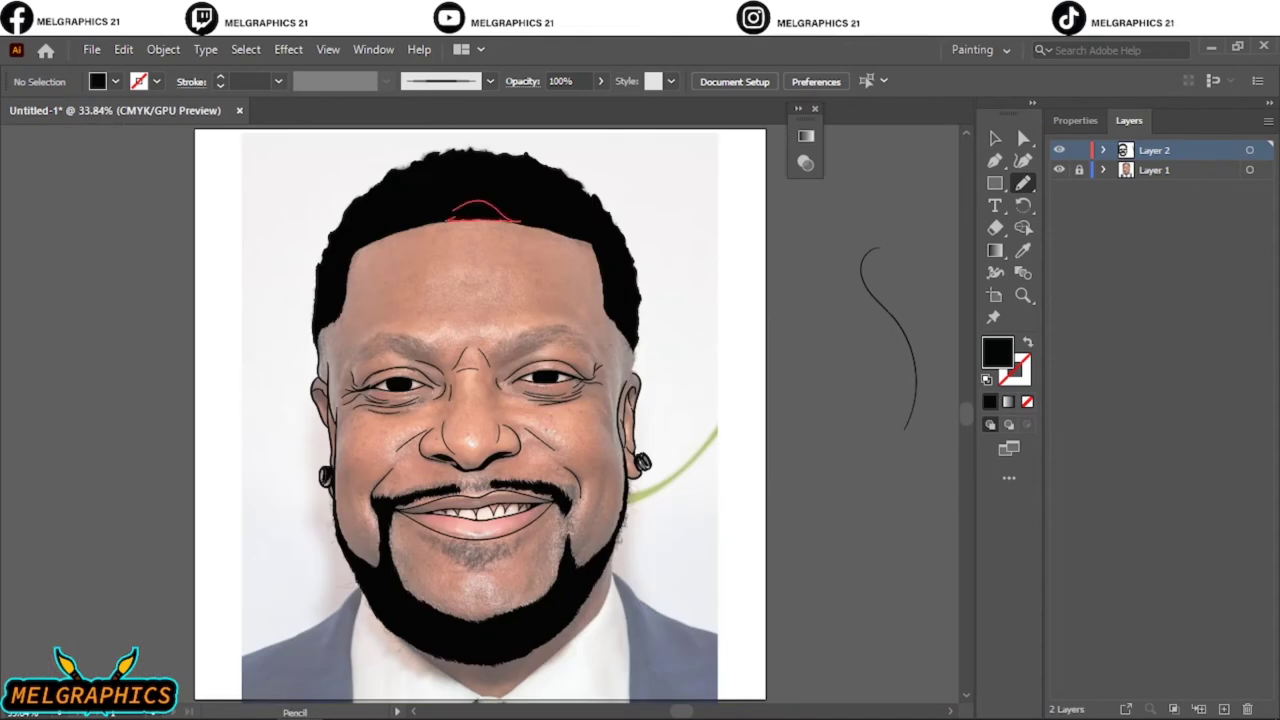
{"action": "key", "text": "v"}
{"action": "scroll", "coordinate": [625, 357], "scroll_direction": "up", "scroll_amount": 5}
{"action": "key", "text": "b"}
{"action": "key", "text": "shift+x"}
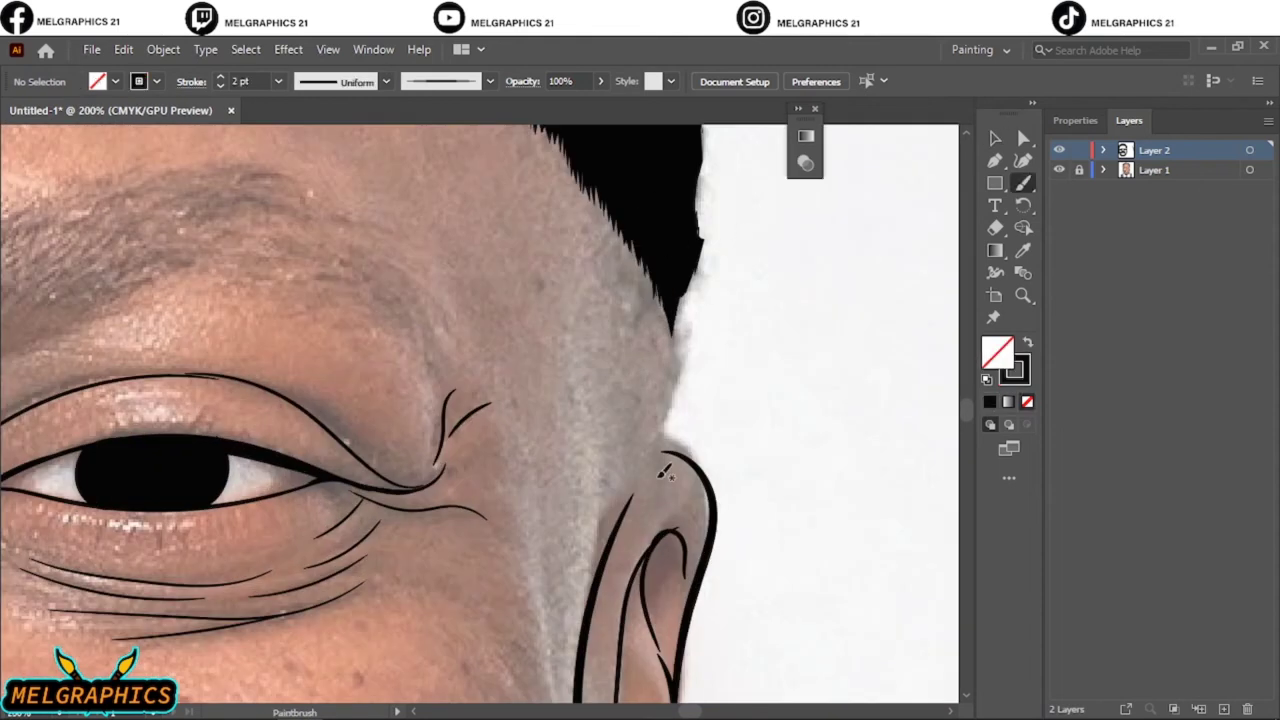
{"action": "left_click_drag", "start_coordinate": [664, 470], "coordinate": [676, 284]}
{"action": "scroll", "coordinate": [771, 486], "scroll_direction": "left", "scroll_amount": 5}
{"action": "left_click", "coordinate": [220, 86]}
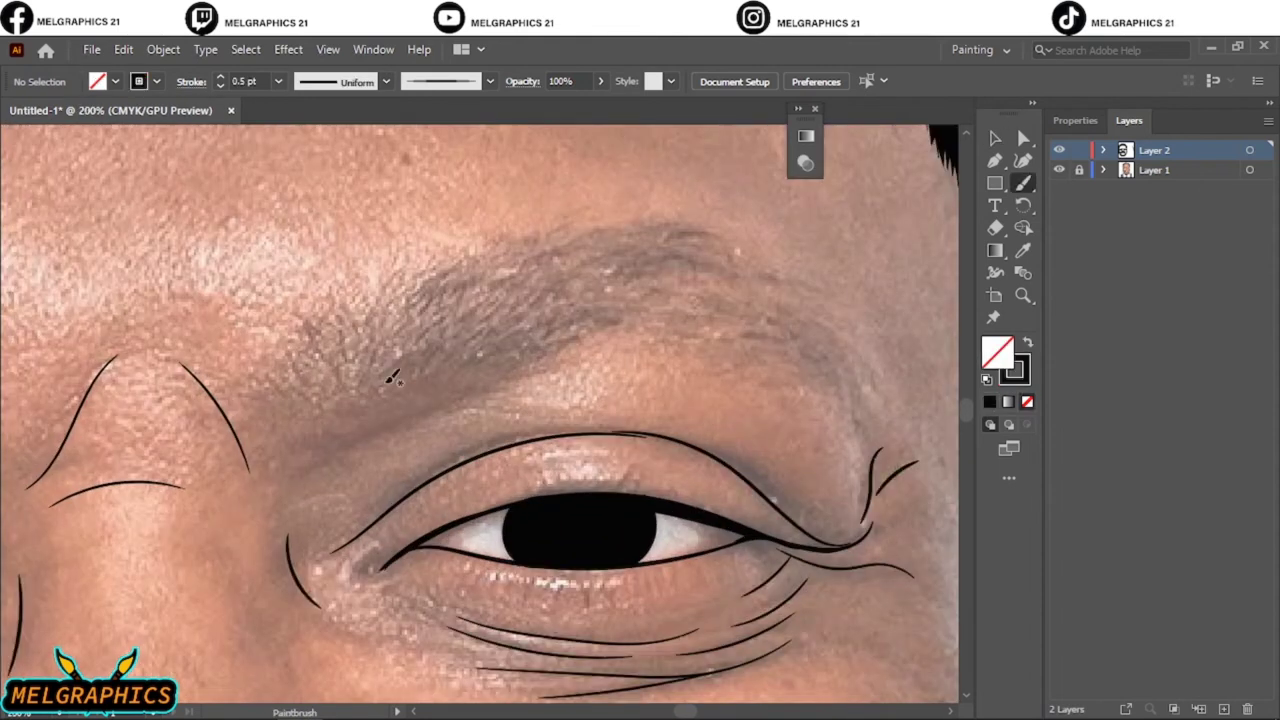
- Paint 0.5 pt hair strokes across the first eyebrow, including its outer tail and top
{"action": "left_click_drag", "start_coordinate": [384, 378], "coordinate": [455, 310]}
{"action": "left_click_drag", "start_coordinate": [398, 358], "coordinate": [488, 298]}
{"action": "left_click_drag", "start_coordinate": [430, 340], "coordinate": [515, 282]}
{"action": "left_click_drag", "start_coordinate": [500, 350], "coordinate": [605, 320]}
{"action": "left_click_drag", "start_coordinate": [440, 345], "coordinate": [565, 312]}
{"action": "left_click_drag", "start_coordinate": [395, 345], "coordinate": [540, 285]}
{"action": "left_click_drag", "start_coordinate": [735, 340], "coordinate": [855, 398]}
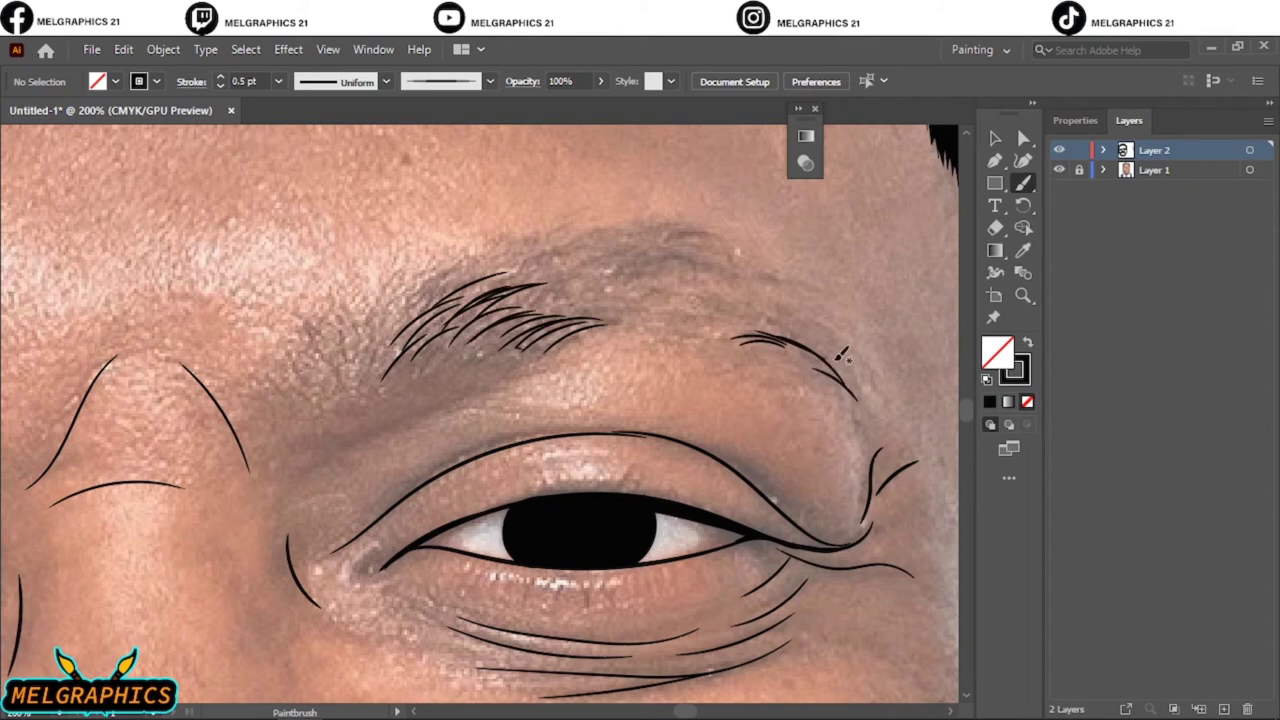
{"action": "left_click_drag", "start_coordinate": [800, 352], "coordinate": [850, 400]}
{"action": "mouse_move", "coordinate": [625, 270]}
{"action": "left_mouse_down"}
{"action": "mouse_move", "coordinate": [715, 255]}
{"action": "mouse_move", "coordinate": [735, 236]}
{"action": "left_mouse_up"}
- Add finer 0.25 pt hairs throughout the first eyebrow, inner side to outer tail
{"action": "left_click", "coordinate": [220, 86]}
{"action": "left_click_drag", "start_coordinate": [300, 412], "coordinate": [296, 365]}
{"action": "mouse_move", "coordinate": [330, 402]}
{"action": "left_mouse_down"}
{"action": "mouse_move", "coordinate": [326, 340]}
{"action": "mouse_move", "coordinate": [400, 320]}
{"action": "left_mouse_up"}
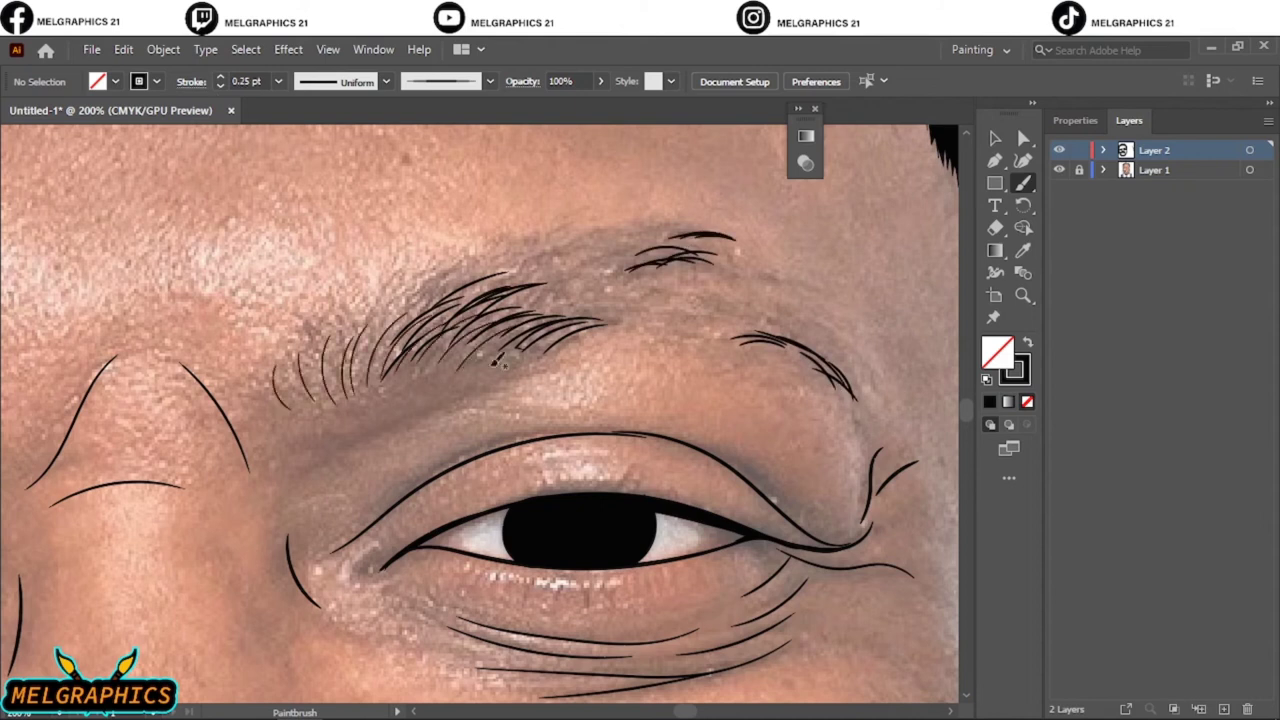
{"action": "left_click_drag", "start_coordinate": [470, 372], "coordinate": [535, 325]}
{"action": "left_click_drag", "start_coordinate": [378, 380], "coordinate": [540, 266]}
{"action": "left_click_drag", "start_coordinate": [440, 330], "coordinate": [606, 258]}
{"action": "left_click_drag", "start_coordinate": [476, 268], "coordinate": [686, 234]}
{"action": "mouse_move", "coordinate": [530, 326]}
{"action": "left_mouse_down"}
{"action": "mouse_move", "coordinate": [710, 298]}
{"action": "mouse_move", "coordinate": [612, 310]}
{"action": "left_mouse_up"}
{"action": "left_click_drag", "start_coordinate": [746, 300], "coordinate": [860, 390]}
{"action": "left_click_drag", "start_coordinate": [814, 345], "coordinate": [870, 400]}
{"action": "left_click_drag", "start_coordinate": [685, 295], "coordinate": [770, 275]}
{"action": "left_click_drag", "start_coordinate": [620, 345], "coordinate": [725, 310]}
{"action": "left_click_drag", "start_coordinate": [840, 380], "coordinate": [870, 432]}
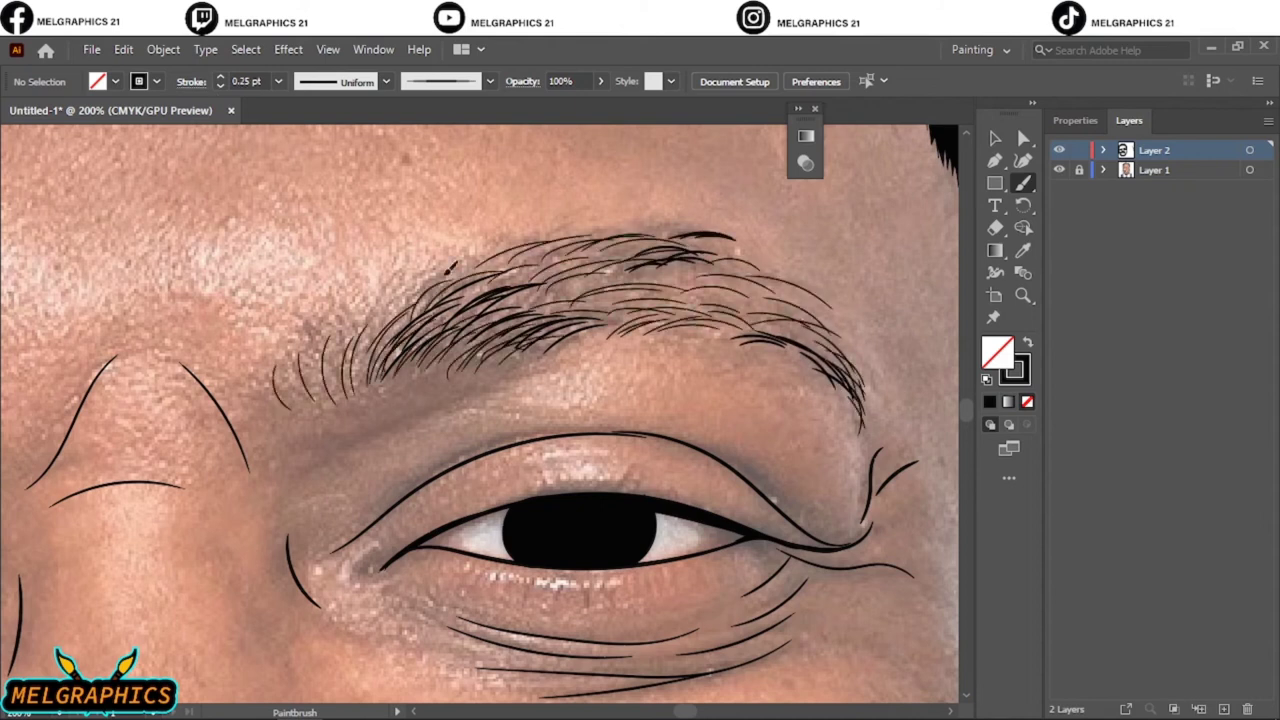
{"action": "left_click_drag", "start_coordinate": [370, 355], "coordinate": [460, 262]}
- Check the line art with the photo hidden, then start hair strokes on the other eyebrow
{"action": "key", "text": "ctrl+0"}
{"action": "left_click", "coordinate": [1058, 170]}
{"action": "scroll", "coordinate": [398, 383], "scroll_direction": "up", "scroll_amount": 5}
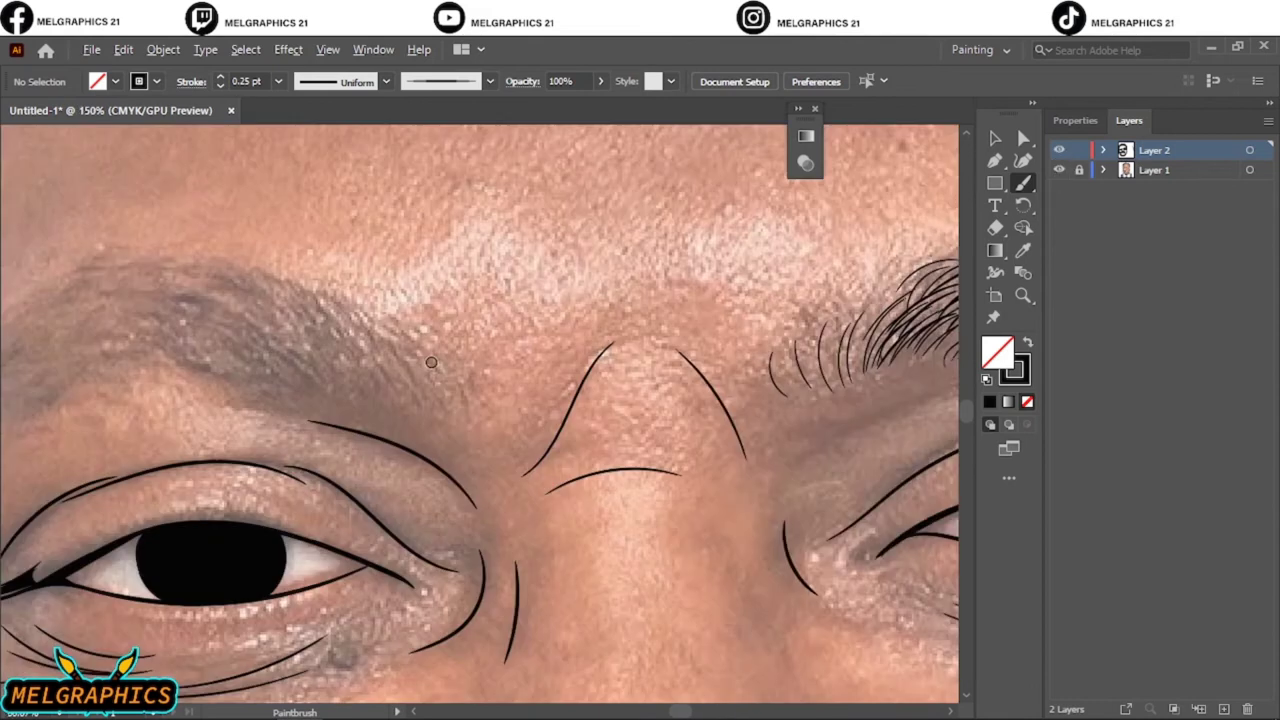
{"action": "left_click_drag", "start_coordinate": [728, 350], "coordinate": [738, 414]}
{"action": "left_click_drag", "start_coordinate": [690, 345], "coordinate": [718, 412]}
{"action": "left_click_drag", "start_coordinate": [640, 325], "coordinate": [680, 408]}
{"action": "left_click_drag", "start_coordinate": [585, 300], "coordinate": [625, 378]}
{"action": "left_click_drag", "start_coordinate": [496, 290], "coordinate": [580, 378]}
{"action": "left_click_drag", "start_coordinate": [410, 372], "coordinate": [510, 345]}
{"action": "left_click_drag", "start_coordinate": [336, 280], "coordinate": [466, 264]}
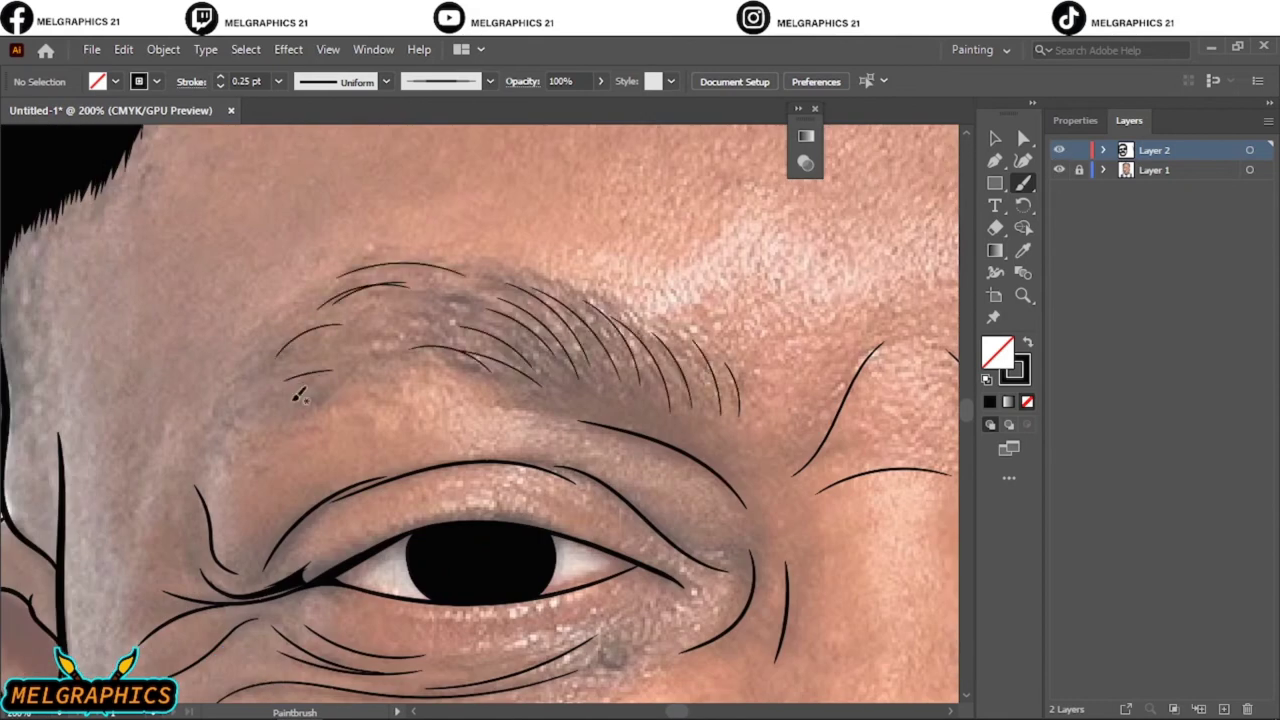
{"action": "left_click_drag", "start_coordinate": [238, 425], "coordinate": [366, 370]}
- Thicken the other eyebrow's tail with more hairs and check the result against the photo
{"action": "left_click_drag", "start_coordinate": [350, 318], "coordinate": [444, 302]}
{"action": "left_click_drag", "start_coordinate": [222, 452], "coordinate": [288, 410]}
{"action": "left_click_drag", "start_coordinate": [400, 350], "coordinate": [275, 385]}
{"action": "left_click_drag", "start_coordinate": [285, 395], "coordinate": [215, 445]}
{"action": "mouse_move", "coordinate": [590, 312]}
{"action": "left_mouse_down"}
{"action": "mouse_move", "coordinate": [672, 400]}
{"action": "mouse_move", "coordinate": [640, 388]}
{"action": "left_mouse_up"}
{"action": "left_click_drag", "start_coordinate": [520, 305], "coordinate": [615, 372]}
{"action": "left_click_drag", "start_coordinate": [470, 318], "coordinate": [555, 378]}
{"action": "left_click_drag", "start_coordinate": [518, 300], "coordinate": [442, 322]}
{"action": "left_click_drag", "start_coordinate": [524, 280], "coordinate": [316, 374]}
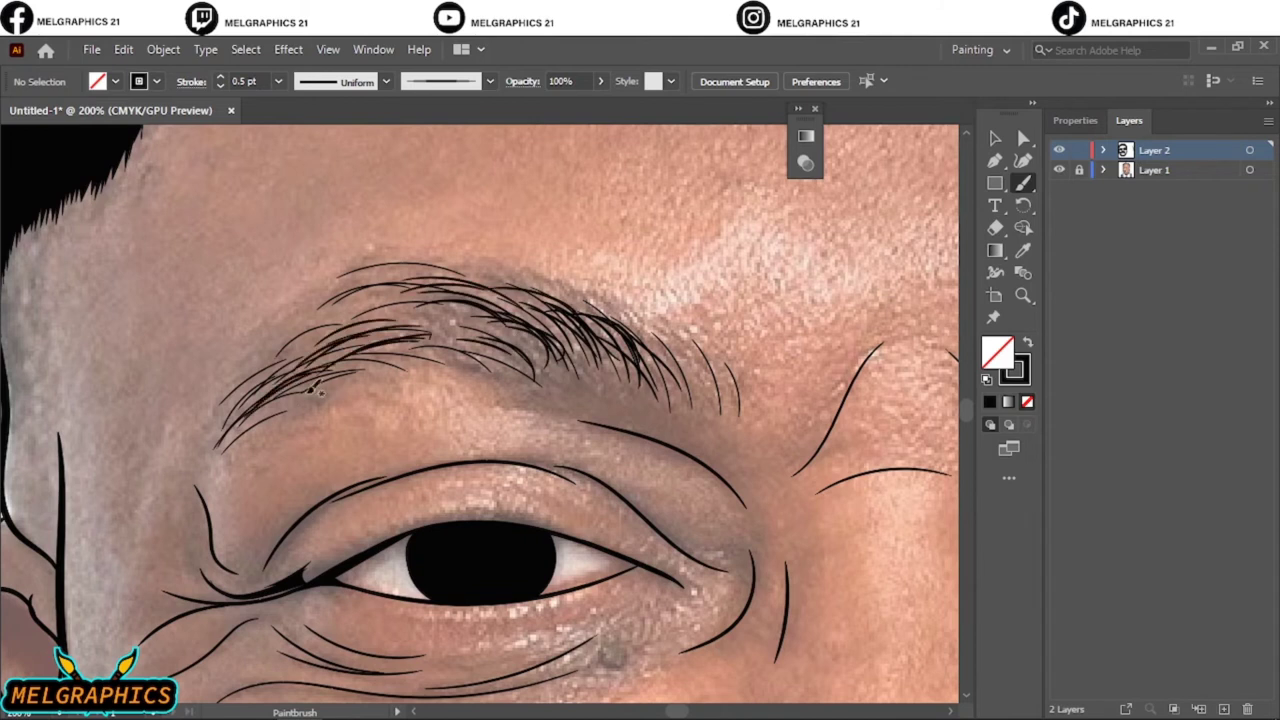
{"action": "key", "text": "ctrl+0"}
{"action": "left_click", "coordinate": [1059, 170]}
{"action": "left_click", "coordinate": [1059, 170]}
{"action": "left_click", "coordinate": [1059, 170]}
{"action": "left_click", "coordinate": [1059, 170]}
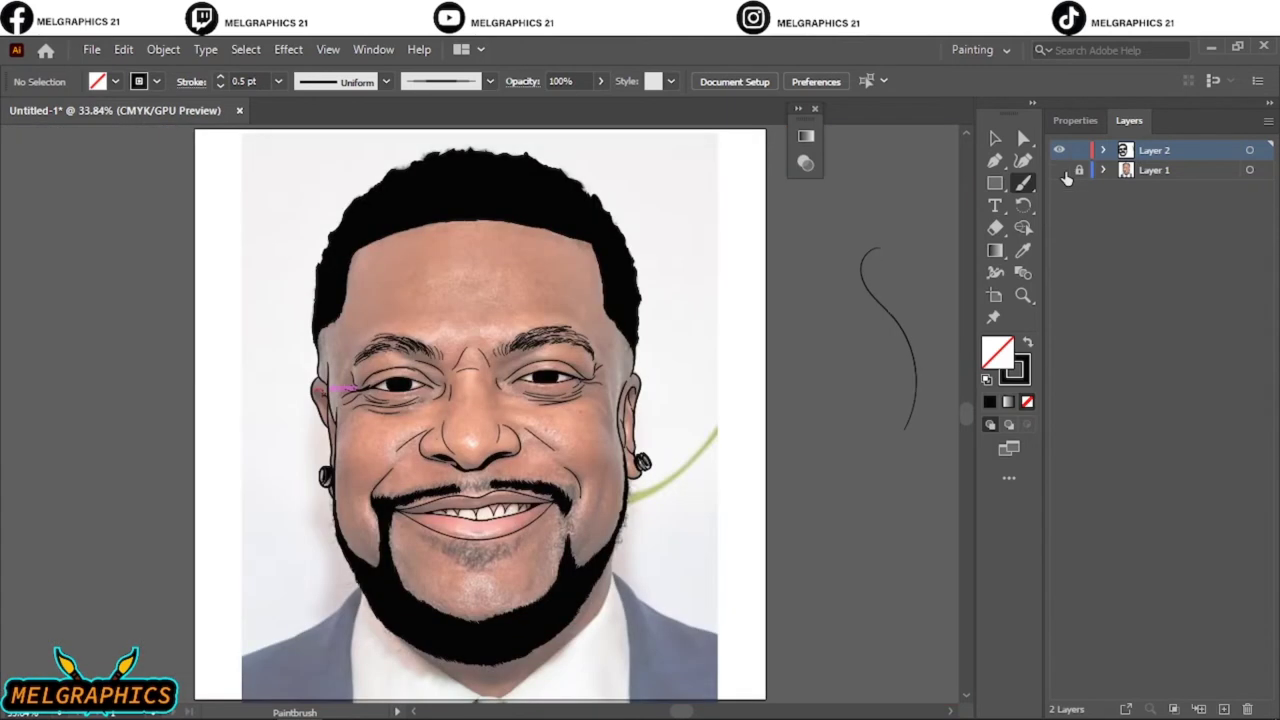
- Paint short 0.75 pt hairs on the chin below the lower lip
{"action": "left_click", "coordinate": [219, 77]}
{"action": "mouse_move", "coordinate": [560, 570]}
{"action": "left_mouse_down"}
{"action": "mouse_move", "coordinate": [610, 515]}
{"action": "mouse_move", "coordinate": [705, 468]}
{"action": "left_mouse_up"}
{"action": "mouse_move", "coordinate": [520, 575]}
{"action": "left_mouse_down"}
{"action": "mouse_move", "coordinate": [535, 528]}
{"action": "mouse_move", "coordinate": [470, 500]}
{"action": "left_mouse_up"}
{"action": "mouse_move", "coordinate": [440, 525]}
{"action": "left_mouse_down"}
{"action": "mouse_move", "coordinate": [427, 533]}
{"action": "mouse_move", "coordinate": [412, 498]}
{"action": "left_mouse_up"}
{"action": "mouse_move", "coordinate": [390, 522]}
{"action": "left_mouse_down"}
{"action": "mouse_move", "coordinate": [372, 475]}
{"action": "mouse_move", "coordinate": [305, 448]}
{"action": "left_mouse_up"}
{"action": "left_click_drag", "start_coordinate": [500, 585], "coordinate": [475, 522]}
- Fill the rest of the chin patch with curly 0.5 pt hairs, centre to both ends
{"action": "left_click", "coordinate": [219, 86]}
{"action": "mouse_move", "coordinate": [540, 572]}
{"action": "left_mouse_down"}
{"action": "mouse_move", "coordinate": [620, 500]}
{"action": "mouse_move", "coordinate": [575, 512]}
{"action": "left_mouse_up"}
{"action": "left_click_drag", "start_coordinate": [465, 565], "coordinate": [436, 498]}
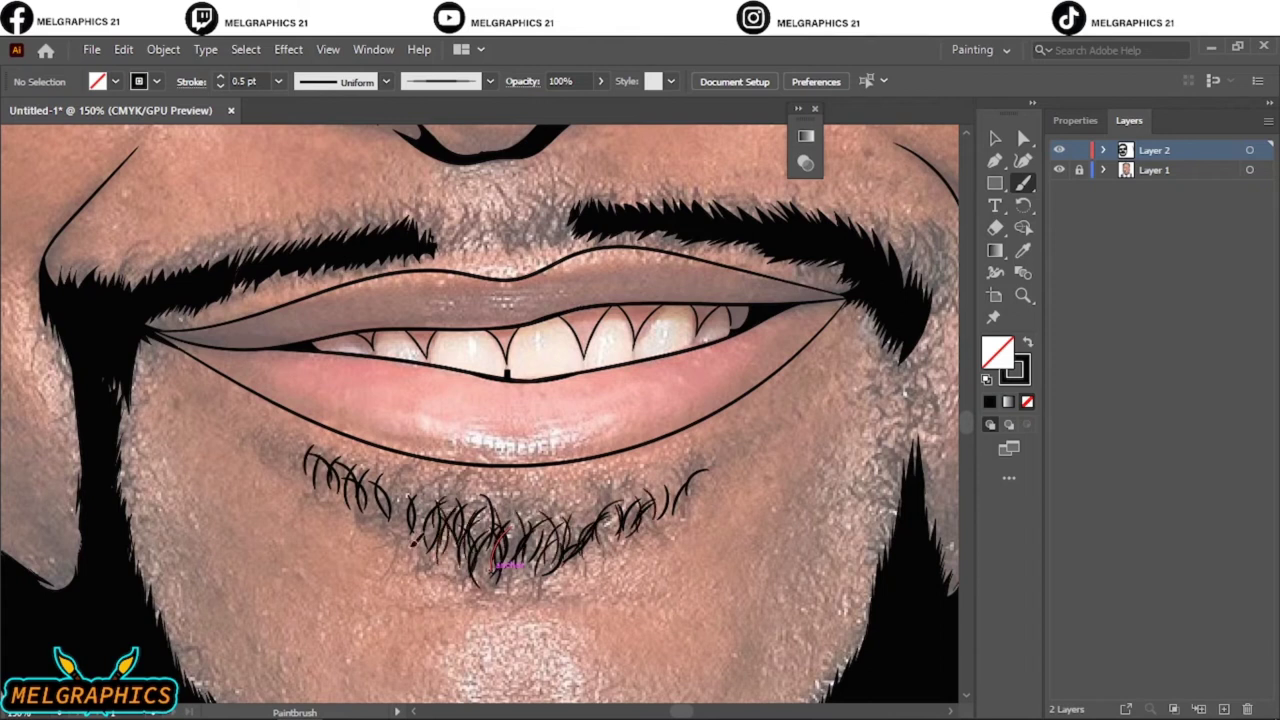
{"action": "left_click_drag", "start_coordinate": [420, 556], "coordinate": [412, 480]}
{"action": "left_click_drag", "start_coordinate": [378, 526], "coordinate": [362, 490]}
{"action": "left_click_drag", "start_coordinate": [352, 516], "coordinate": [332, 493]}
{"action": "mouse_move", "coordinate": [475, 570]}
{"action": "left_mouse_down"}
{"action": "mouse_move", "coordinate": [425, 500]}
{"action": "mouse_move", "coordinate": [545, 565]}
{"action": "mouse_move", "coordinate": [580, 530]}
{"action": "mouse_move", "coordinate": [650, 502]}
{"action": "left_mouse_up"}
{"action": "left_click_drag", "start_coordinate": [690, 495], "coordinate": [715, 455]}
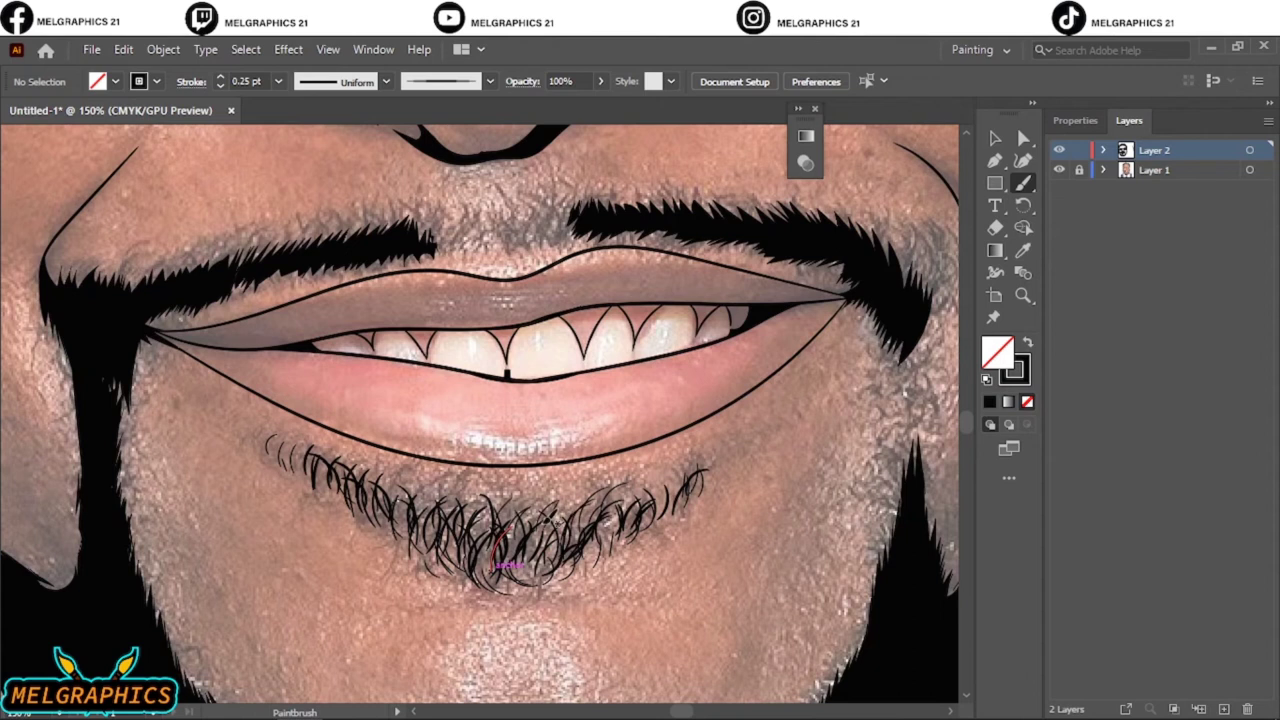
{"action": "key", "text": "ctrl+0"}
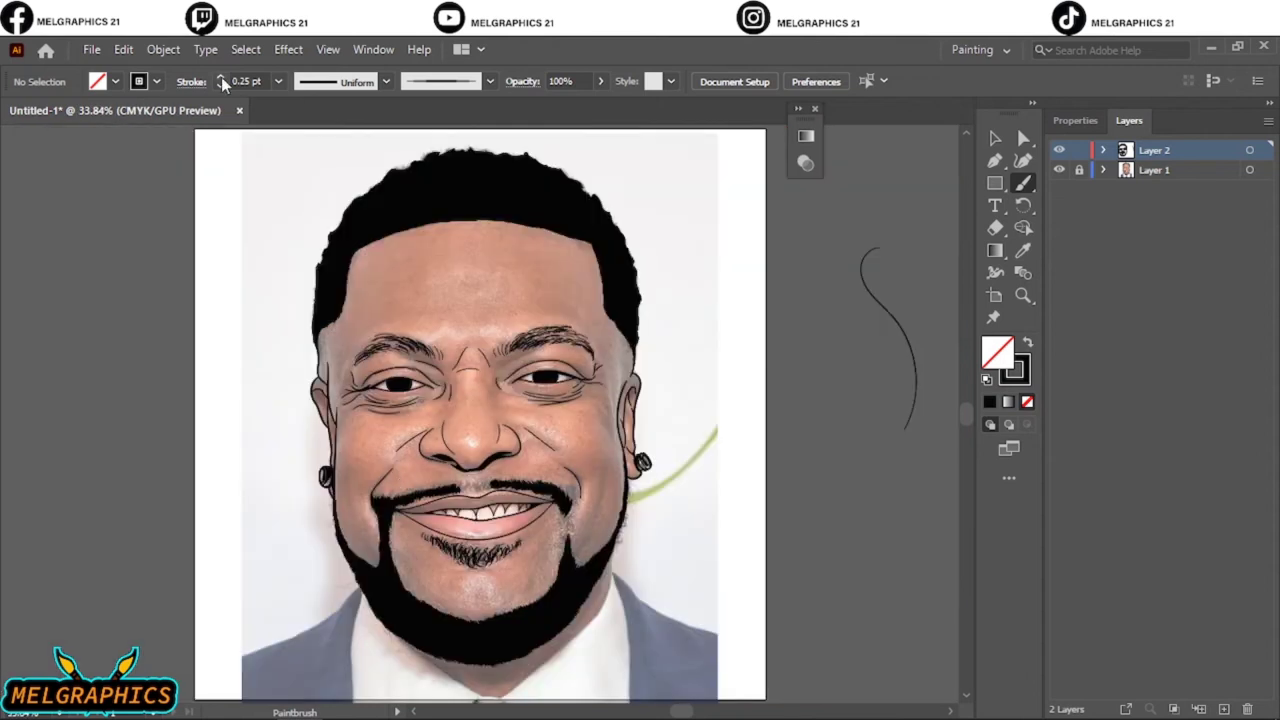
- Roughen the left jaw beard edge with 0.5 pt hair strands
{"action": "left_click", "coordinate": [221, 78]}
{"action": "scroll", "coordinate": [386, 519], "scroll_direction": "up", "scroll_amount": 4}
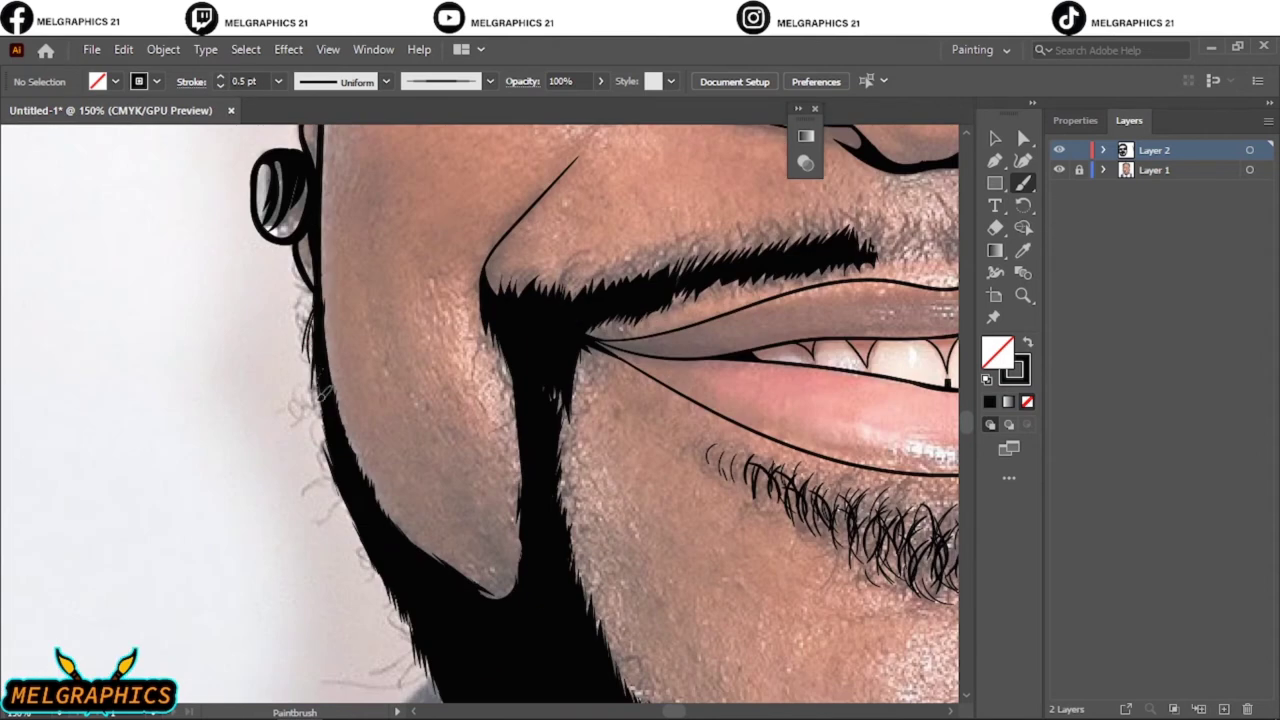
{"action": "mouse_move", "coordinate": [324, 393]}
{"action": "left_mouse_down"}
{"action": "mouse_move", "coordinate": [316, 452]}
{"action": "mouse_move", "coordinate": [374, 558]}
{"action": "left_mouse_up"}
{"action": "left_click_drag", "start_coordinate": [346, 510], "coordinate": [422, 640]}
{"action": "left_click_drag", "start_coordinate": [400, 618], "coordinate": [369, 530]}
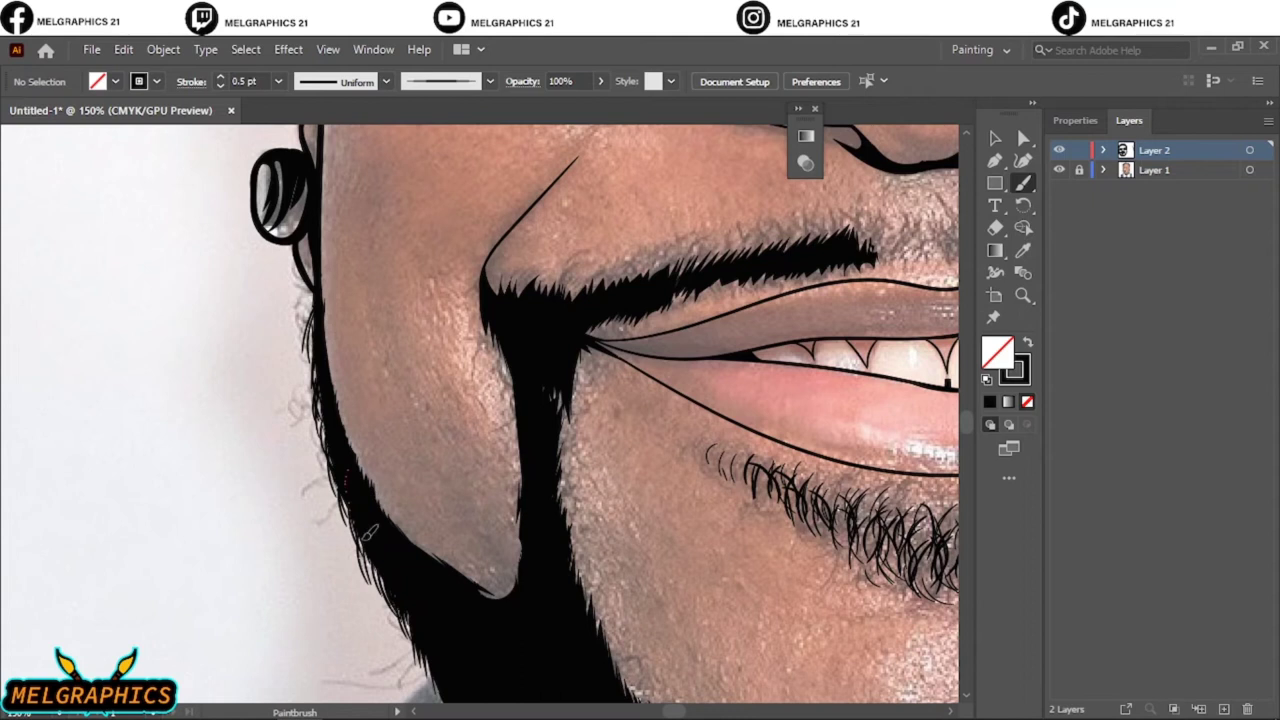
- Add hair strands along the beard's right edge, up the jaw toward the ear, and its upper edge
{"action": "left_click_drag", "start_coordinate": [468, 634], "coordinate": [234, 220]}
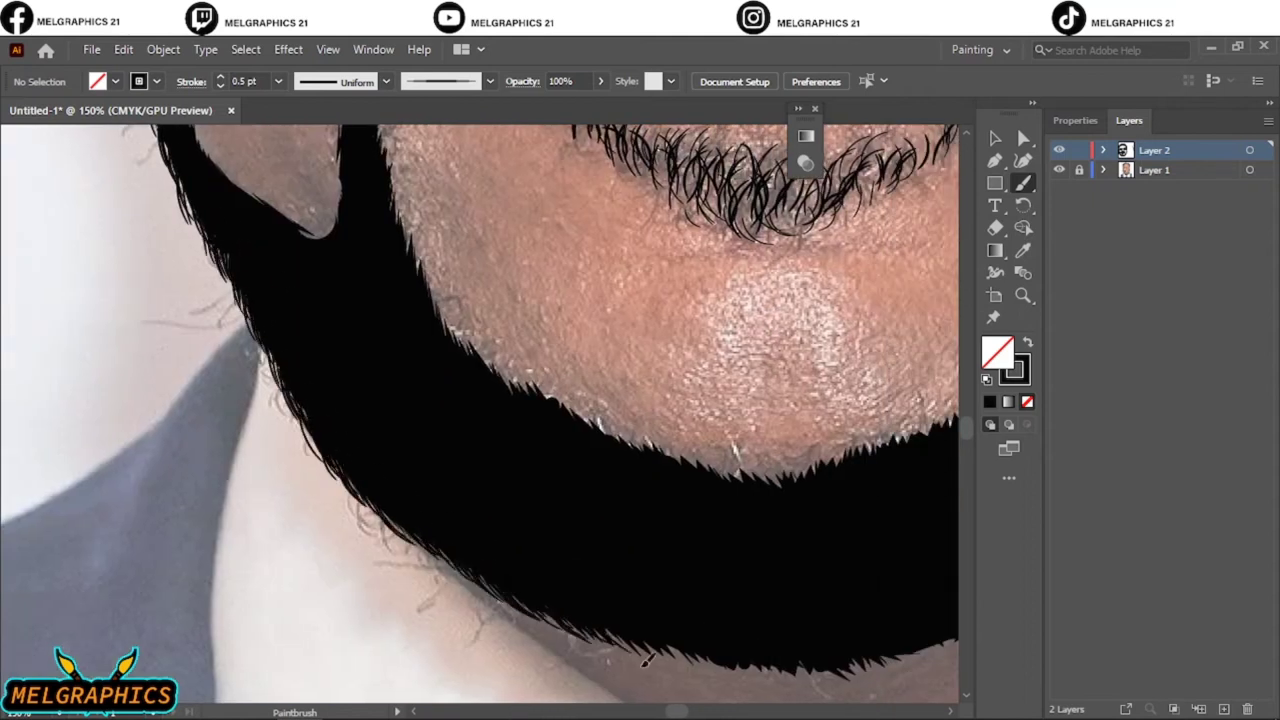
{"action": "key", "text": "ctrl+minus"}
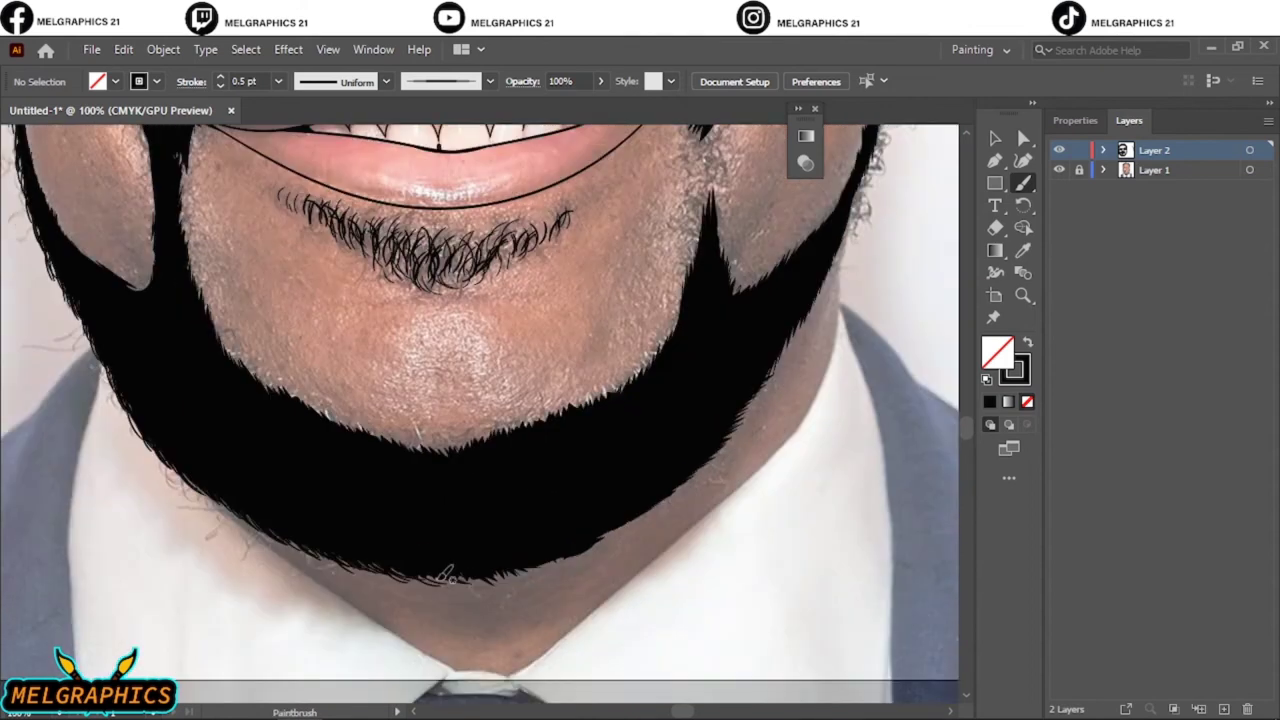
{"action": "mouse_move", "coordinate": [862, 262]}
{"action": "left_mouse_down"}
{"action": "mouse_move", "coordinate": [786, 327]}
{"action": "mouse_move", "coordinate": [660, 509]}
{"action": "left_mouse_up"}
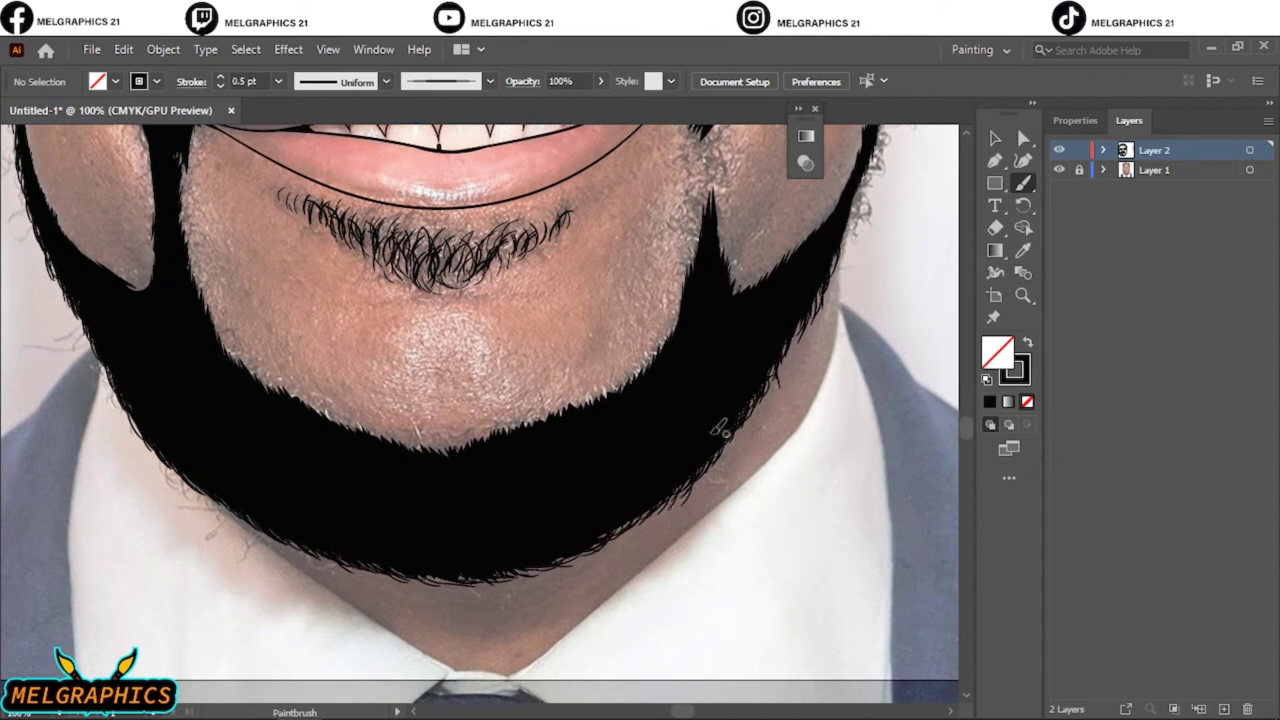
{"action": "scroll", "coordinate": [776, 350], "scroll_direction": "down", "scroll_amount": 3}
{"action": "scroll", "coordinate": [639, 520], "scroll_direction": "up", "scroll_amount": 4}
{"action": "mouse_move", "coordinate": [533, 626]}
{"action": "left_mouse_down"}
{"action": "mouse_move", "coordinate": [578, 403]}
{"action": "mouse_move", "coordinate": [530, 560]}
{"action": "mouse_move", "coordinate": [690, 245]}
{"action": "left_mouse_up"}
{"action": "scroll", "coordinate": [530, 558], "scroll_direction": "up", "scroll_amount": 3}
{"action": "mouse_move", "coordinate": [500, 490]}
{"action": "left_mouse_down"}
{"action": "mouse_move", "coordinate": [366, 523]}
{"action": "mouse_move", "coordinate": [302, 290]}
{"action": "left_mouse_up"}
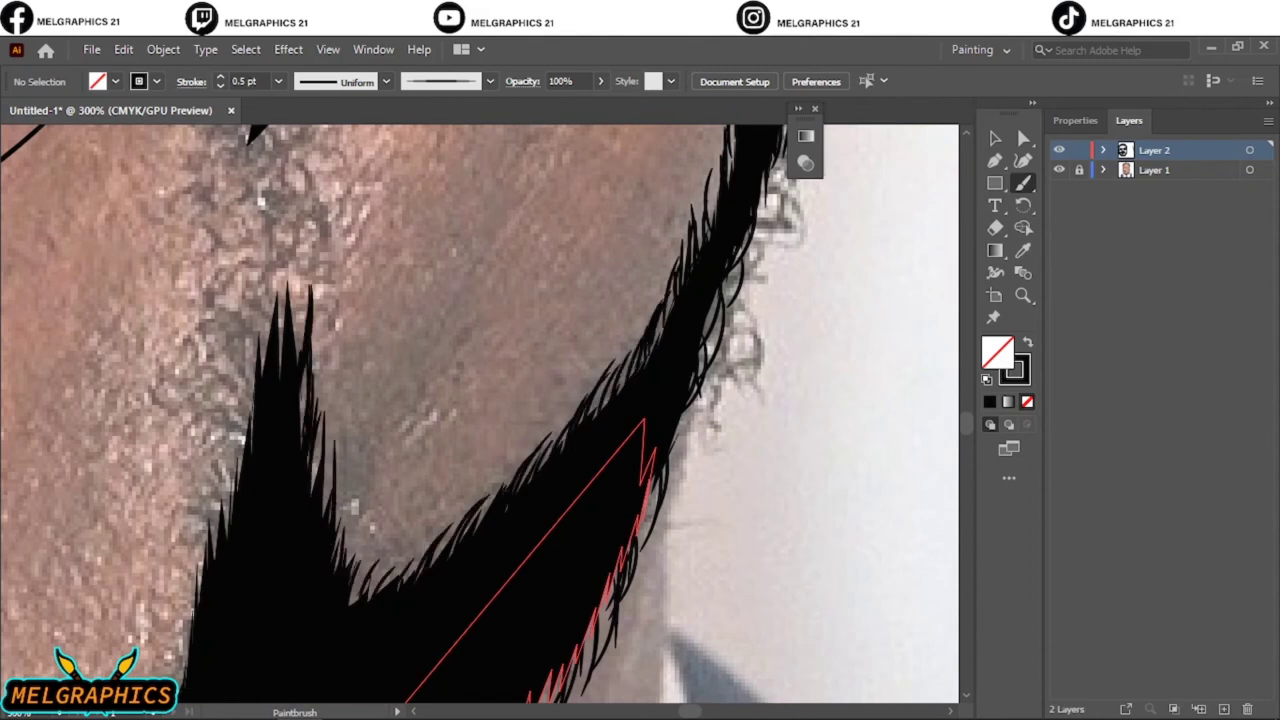
- Paint hairs down from the mustache corner and along the beard spike
{"action": "scroll", "coordinate": [322, 388], "scroll_direction": "down", "scroll_amount": 2}
{"action": "left_click_drag", "start_coordinate": [410, 240], "coordinate": [385, 328]}
{"action": "mouse_move", "coordinate": [430, 180]}
{"action": "left_mouse_down"}
{"action": "mouse_move", "coordinate": [378, 340]}
{"action": "mouse_move", "coordinate": [425, 430]}
{"action": "left_mouse_up"}
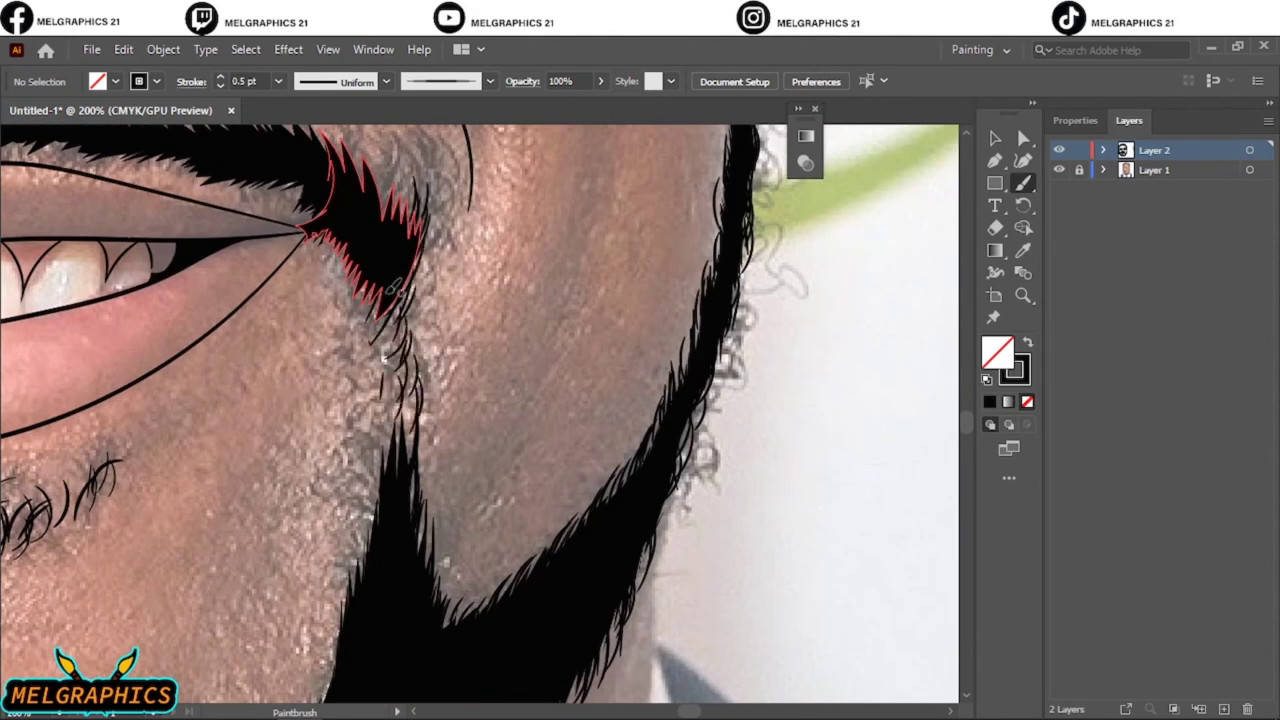
{"action": "left_click_drag", "start_coordinate": [400, 280], "coordinate": [378, 340]}
{"action": "left_click_drag", "start_coordinate": [350, 270], "coordinate": [362, 325]}
{"action": "left_click_drag", "start_coordinate": [335, 232], "coordinate": [356, 285]}
{"action": "left_click", "coordinate": [383, 385], "text": "ctrl"}
{"action": "mouse_move", "coordinate": [384, 385]}
{"action": "left_mouse_down"}
{"action": "mouse_move", "coordinate": [405, 465]}
{"action": "mouse_move", "coordinate": [370, 560]}
{"action": "left_mouse_up"}
{"action": "left_click_drag", "start_coordinate": [380, 425], "coordinate": [355, 515]}
- Feather the lower beard edge and the beard column's left edge with hairy strokes
{"action": "scroll", "coordinate": [423, 390], "scroll_direction": "up", "scroll_amount": 5}
{"action": "mouse_move", "coordinate": [440, 400]}
{"action": "left_mouse_down"}
{"action": "mouse_move", "coordinate": [430, 488]}
{"action": "mouse_move", "coordinate": [390, 480]}
{"action": "left_mouse_up"}
{"action": "left_click_drag", "start_coordinate": [405, 385], "coordinate": [370, 455]}
{"action": "scroll", "coordinate": [383, 650], "scroll_direction": "down", "scroll_amount": 3}
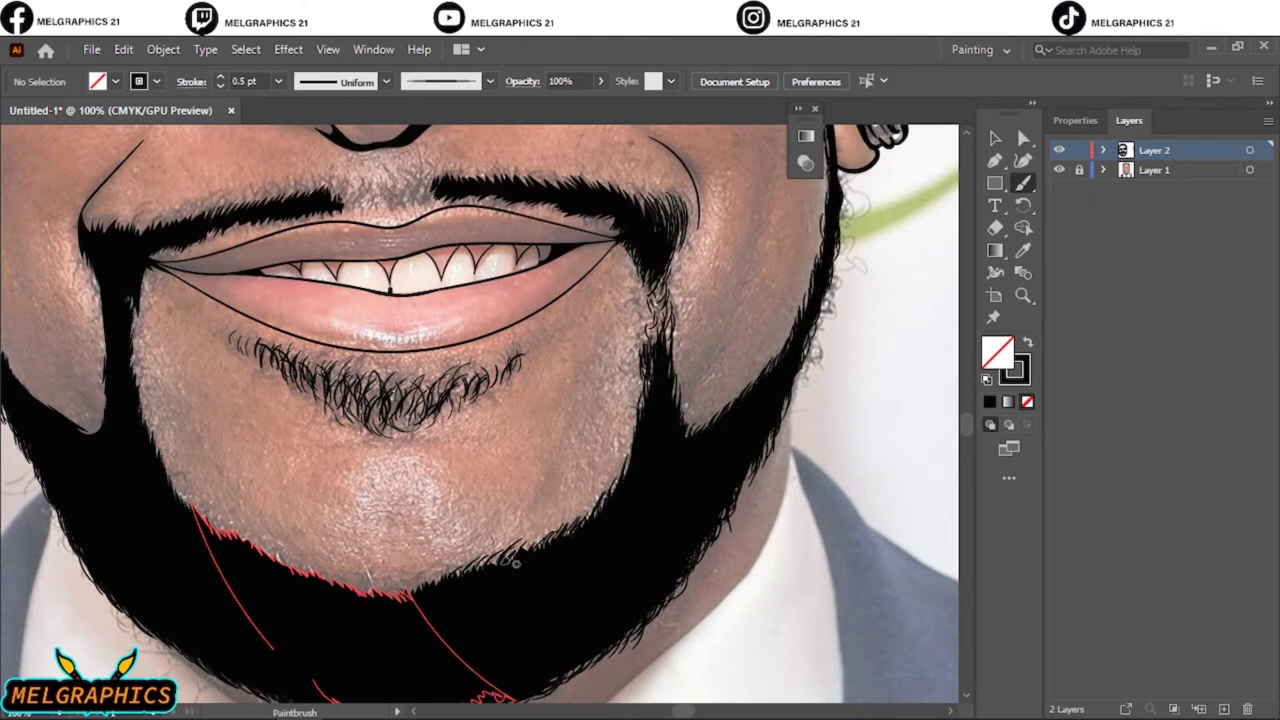
{"action": "left_click_drag", "start_coordinate": [328, 568], "coordinate": [365, 583]}
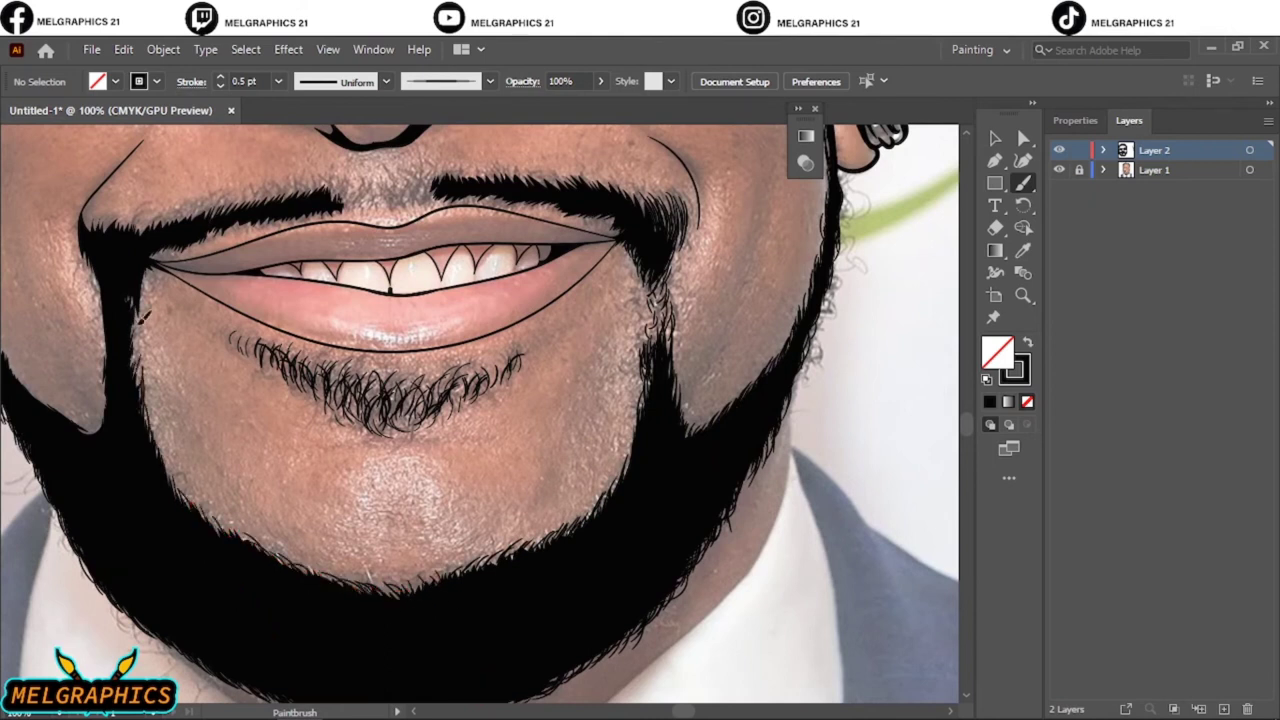
{"action": "left_click_drag", "start_coordinate": [150, 248], "coordinate": [571, 280]}
{"action": "scroll", "coordinate": [571, 280], "scroll_direction": "up", "scroll_amount": 2}
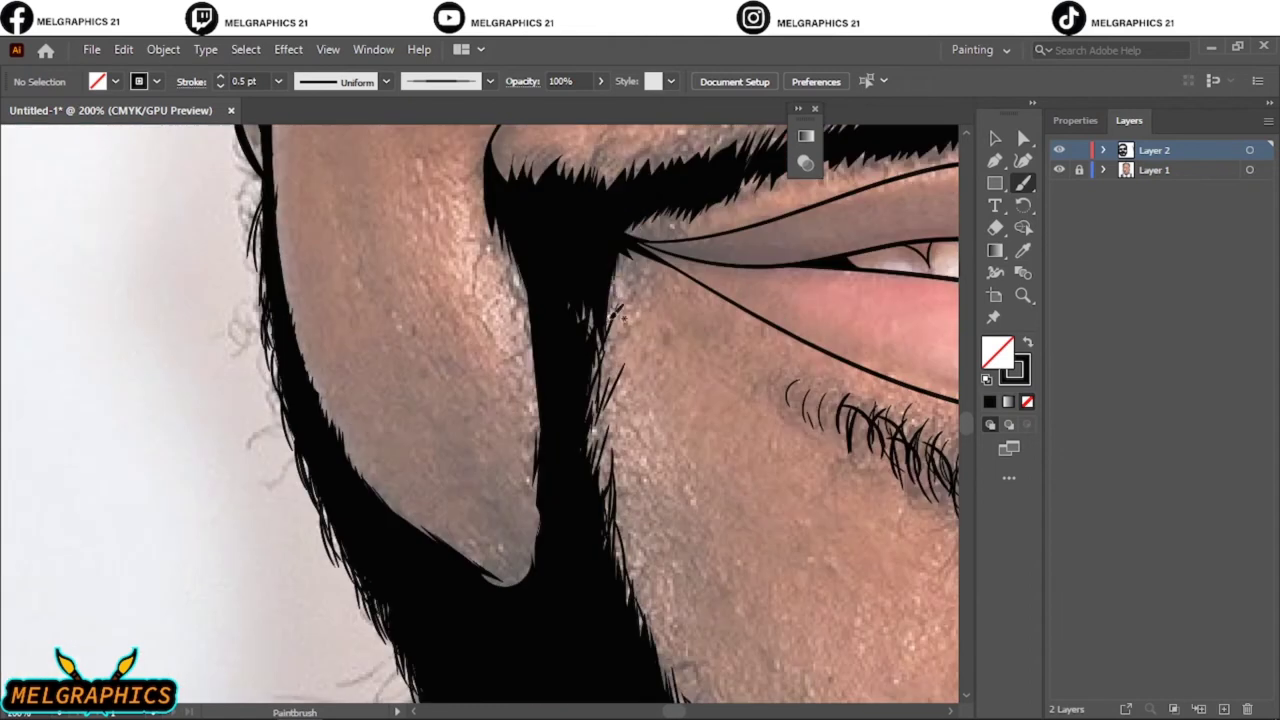
{"action": "mouse_move", "coordinate": [510, 232]}
{"action": "left_mouse_down"}
{"action": "mouse_move", "coordinate": [478, 543]}
{"action": "mouse_move", "coordinate": [295, 290]}
{"action": "left_mouse_up"}
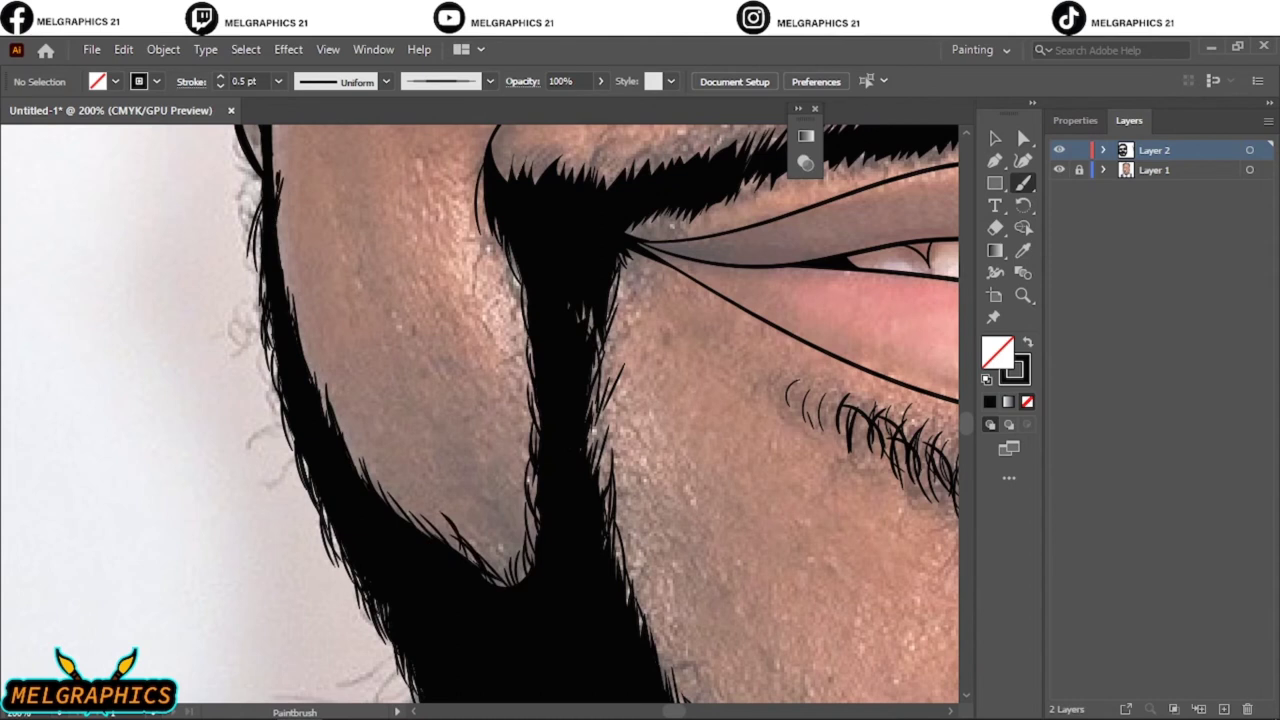
- Roughen the mustache's upper edge with hair strokes from left to right
{"action": "key", "text": "ctrl+0"}
{"action": "scroll", "coordinate": [497, 489], "scroll_direction": "up", "scroll_amount": 5}
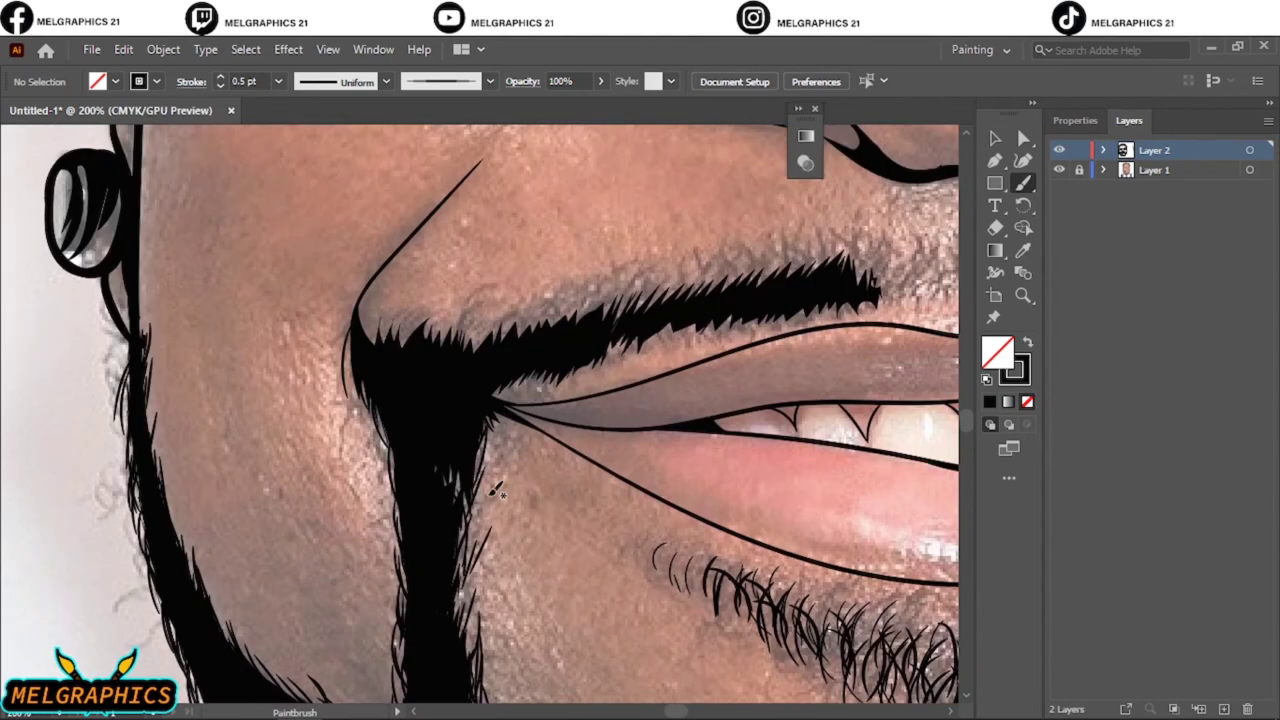
{"action": "left_click_drag", "start_coordinate": [432, 314], "coordinate": [366, 316]}
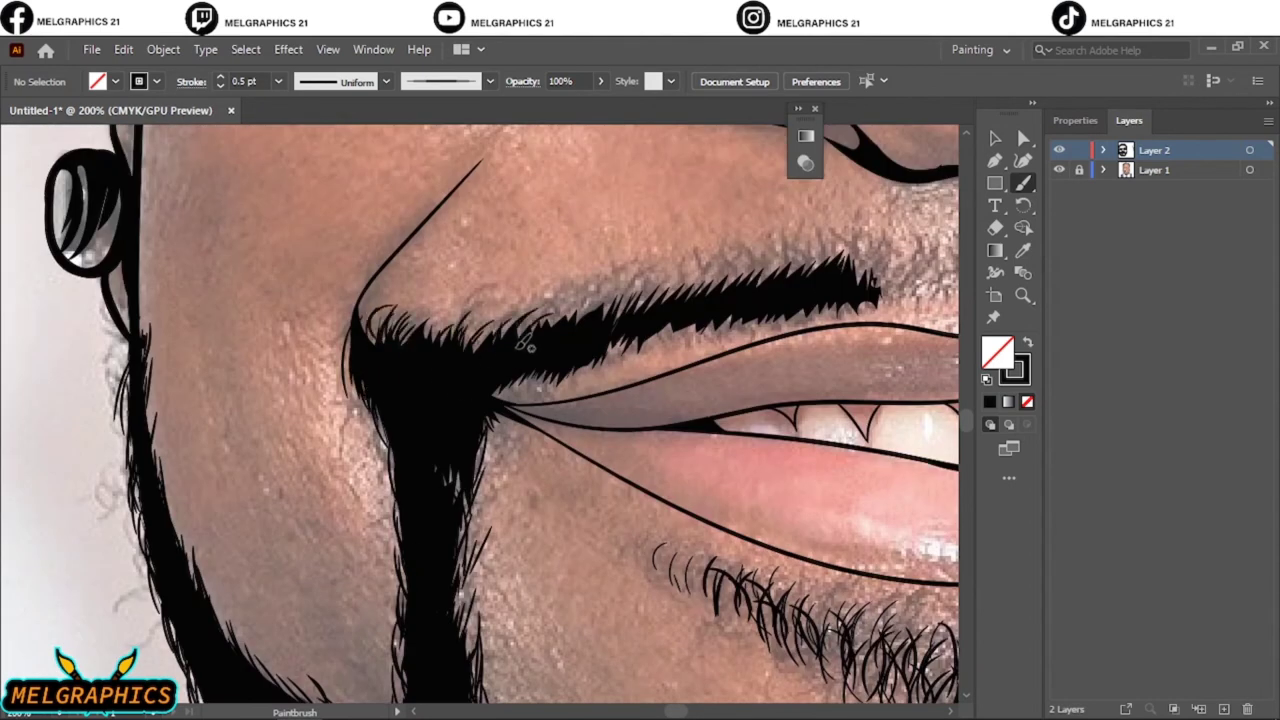
{"action": "left_click_drag", "start_coordinate": [550, 300], "coordinate": [790, 262]}
{"action": "left_click_drag", "start_coordinate": [700, 296], "coordinate": [745, 262]}
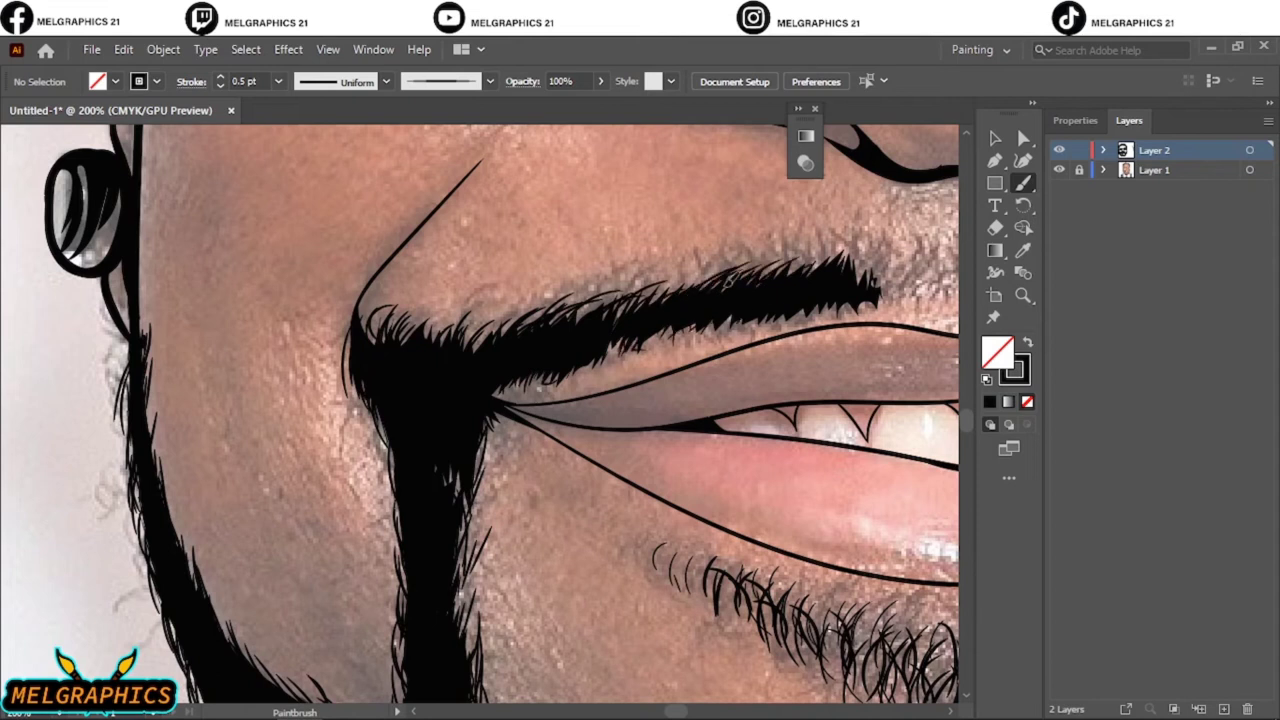
{"action": "key", "text": "ctrl+0"}
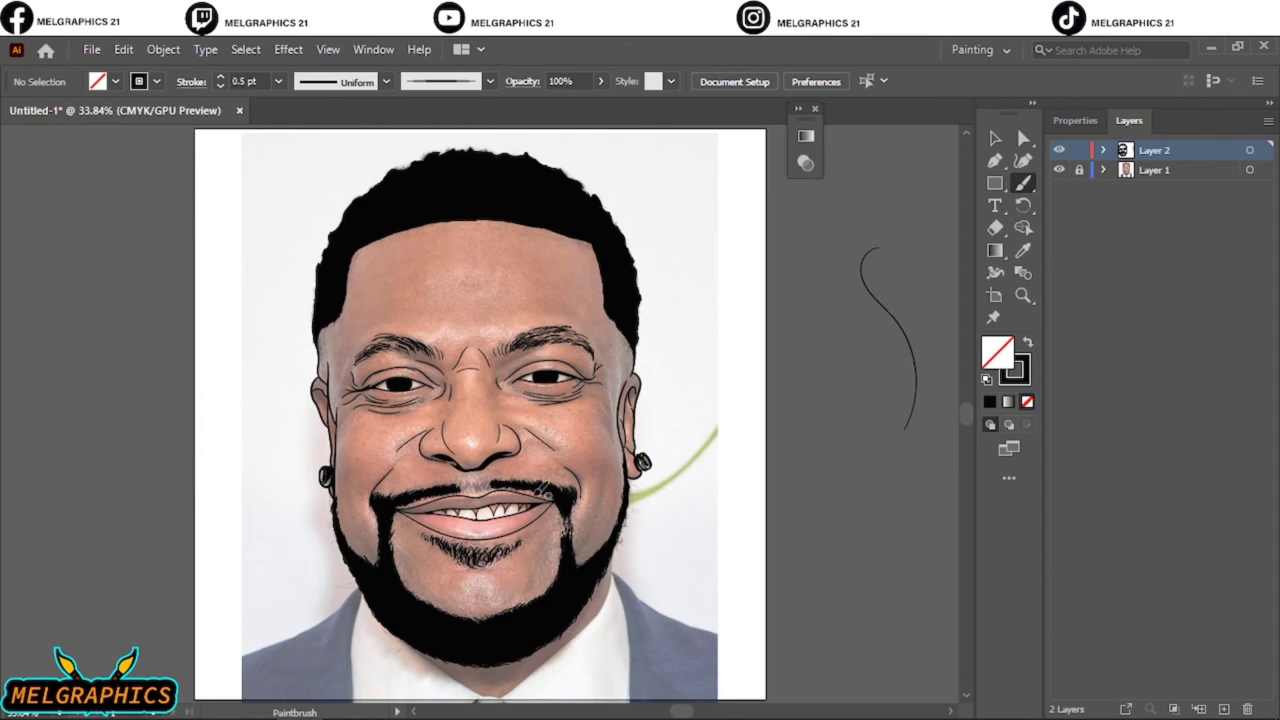
- Add thin hairs along the mustache's top edge and through its middle
{"action": "scroll", "coordinate": [544, 495], "scroll_direction": "up", "scroll_amount": 5}
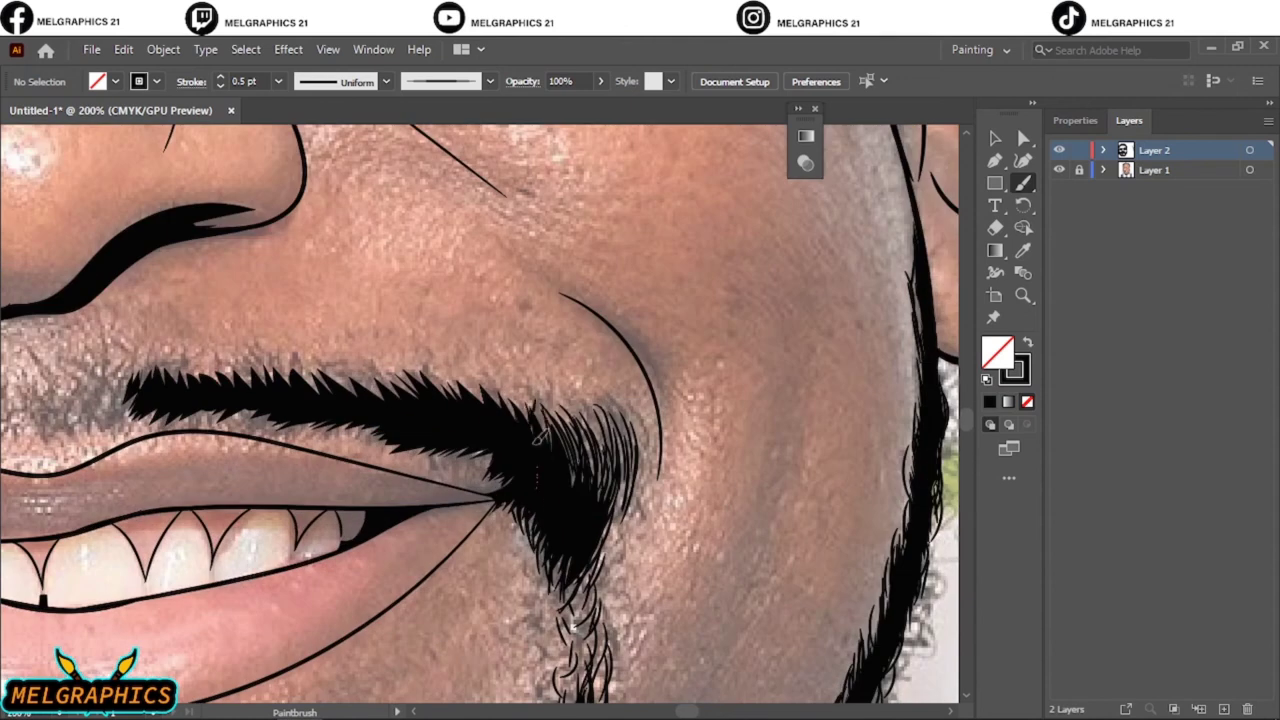
{"action": "left_click_drag", "start_coordinate": [407, 391], "coordinate": [470, 358]}
{"action": "left_click_drag", "start_coordinate": [350, 388], "coordinate": [181, 346]}
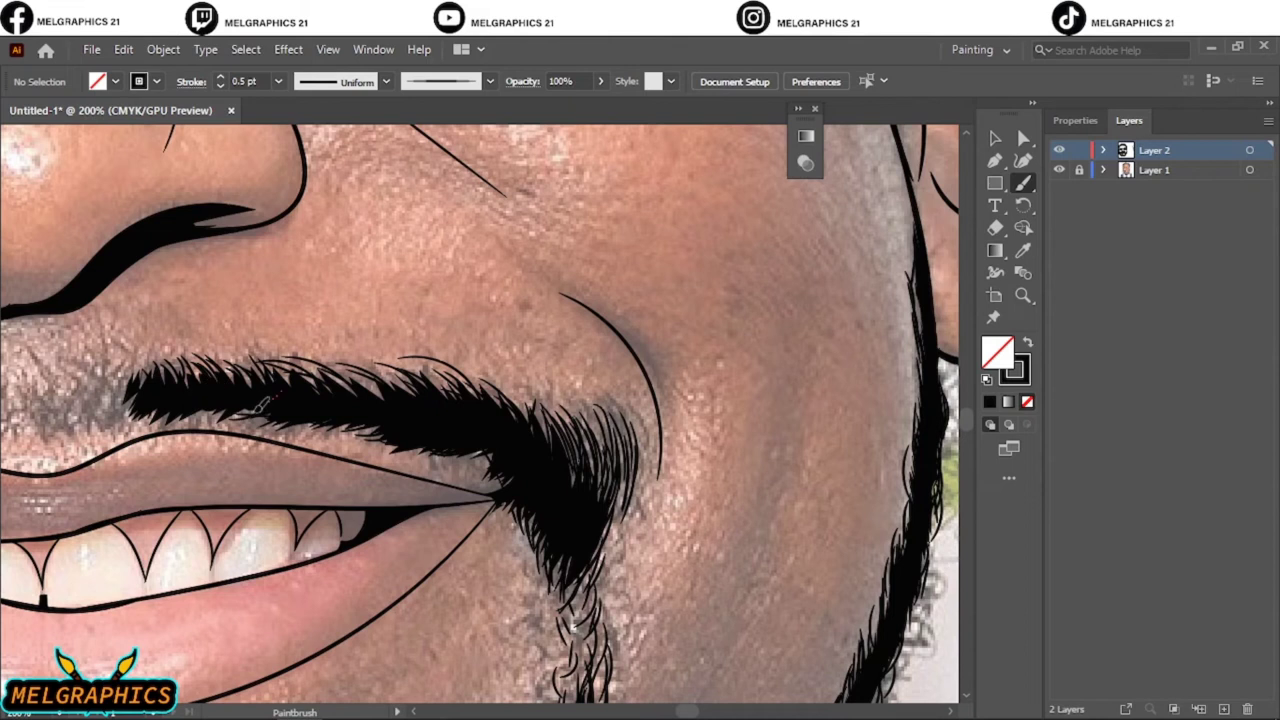
{"action": "left_click_drag", "start_coordinate": [262, 401], "coordinate": [732, 401]}
{"action": "mouse_move", "coordinate": [592, 426]}
{"action": "left_mouse_down"}
{"action": "mouse_move", "coordinate": [572, 388]}
{"action": "mouse_move", "coordinate": [598, 386]}
{"action": "left_mouse_up"}
{"action": "mouse_move", "coordinate": [526, 418]}
{"action": "left_mouse_down"}
{"action": "mouse_move", "coordinate": [574, 384]}
{"action": "mouse_move", "coordinate": [550, 386]}
{"action": "left_mouse_up"}
{"action": "left_click_drag", "start_coordinate": [440, 432], "coordinate": [426, 390]}
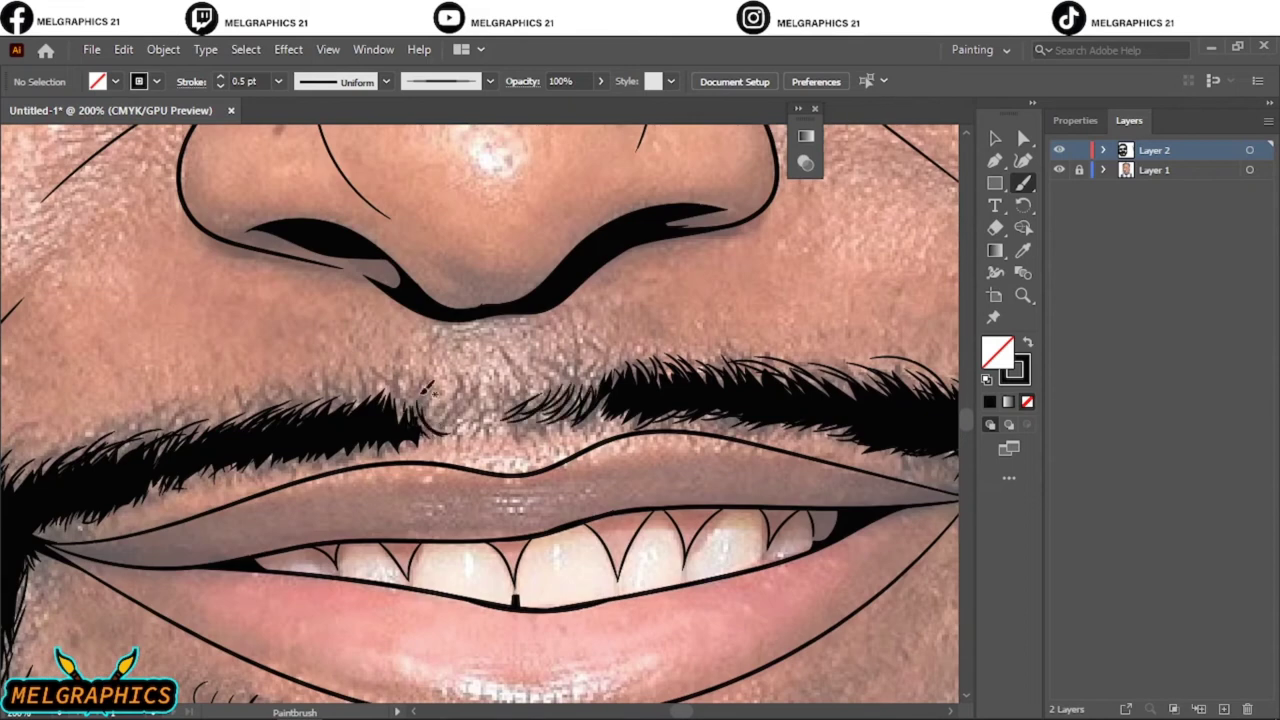
- Lower the stroke to 0.25 pt and add finer hairs across the mustache centre
{"action": "key", "text": "bracketleft"}
{"action": "mouse_move", "coordinate": [540, 414]}
{"action": "left_mouse_down"}
{"action": "mouse_move", "coordinate": [512, 388]}
{"action": "mouse_move", "coordinate": [478, 386]}
{"action": "left_mouse_up"}
{"action": "mouse_move", "coordinate": [470, 414]}
{"action": "left_mouse_down"}
{"action": "mouse_move", "coordinate": [438, 388]}
{"action": "mouse_move", "coordinate": [398, 386]}
{"action": "left_mouse_up"}
{"action": "left_click_drag", "start_coordinate": [416, 412], "coordinate": [376, 382]}
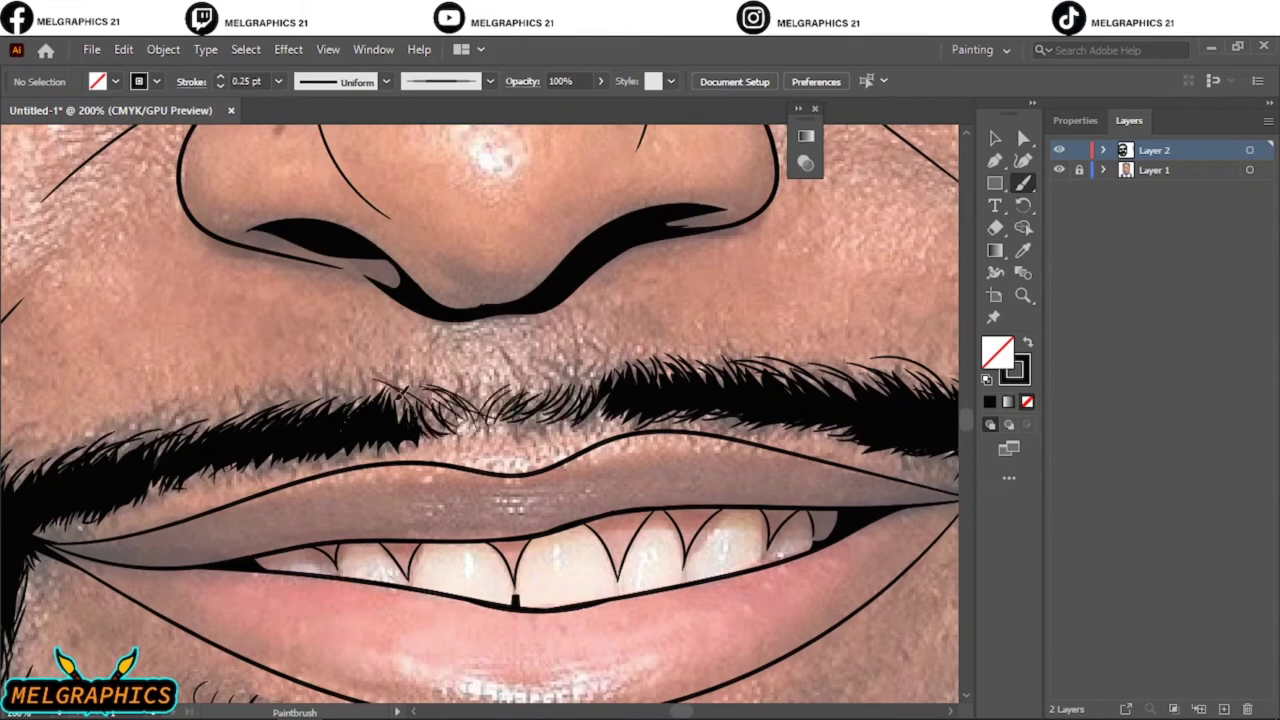
{"action": "key", "text": "ctrl+0"}
- Check the line art against the photo, then paint curly hairs along the left temple hairline
{"action": "left_click", "coordinate": [1059, 170]}
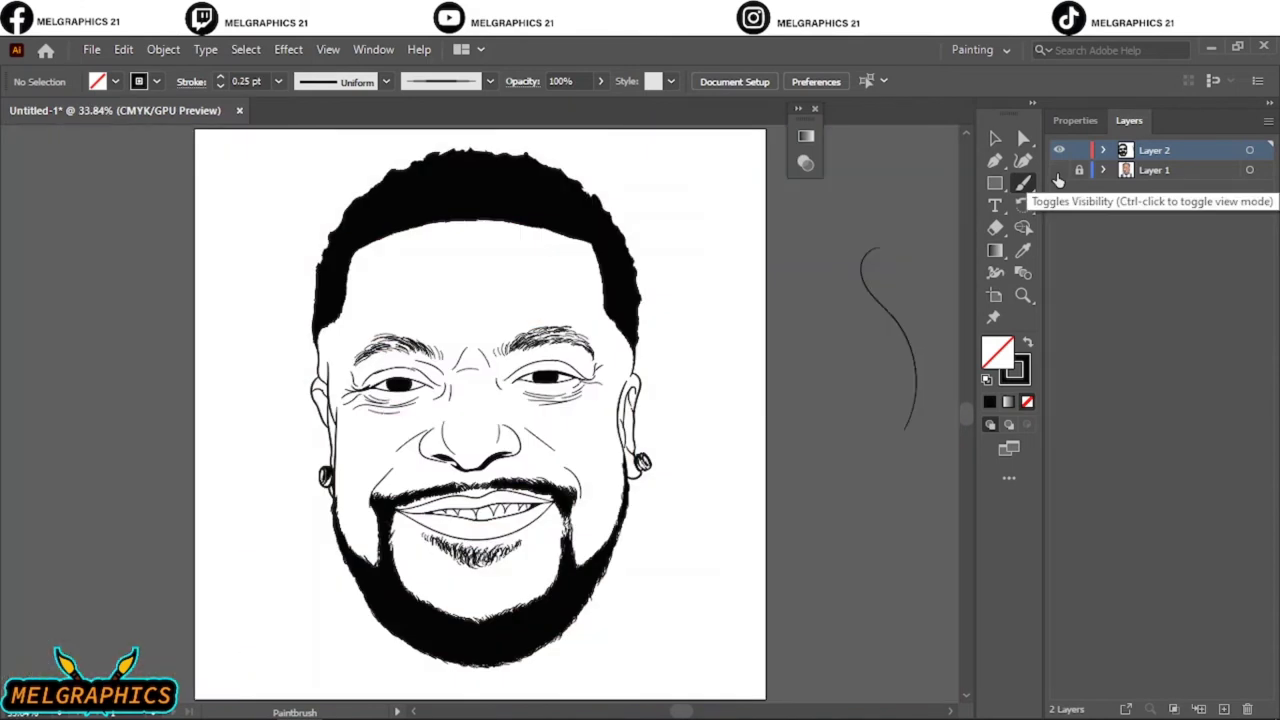
{"action": "left_click", "coordinate": [1059, 170]}
{"action": "scroll", "coordinate": [600, 528], "scroll_direction": "up", "scroll_amount": 5}
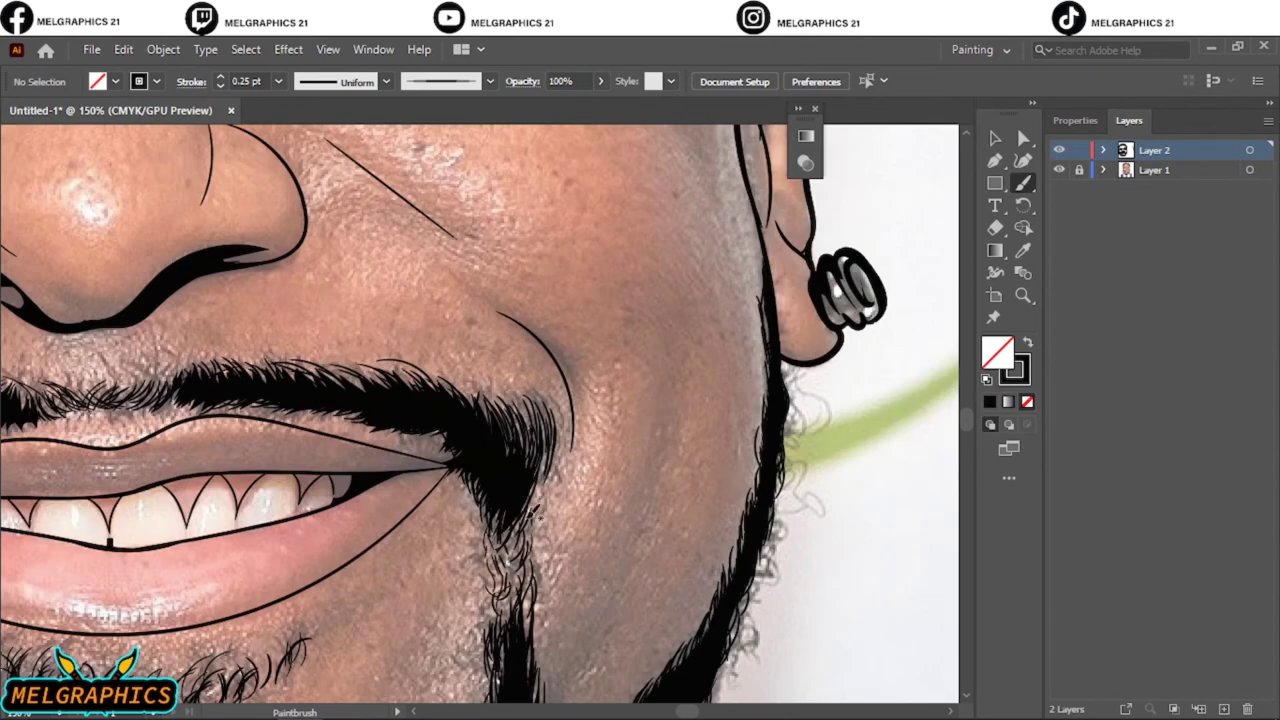
{"action": "key", "text": "ctrl+0"}
{"action": "left_click", "coordinate": [1059, 170]}
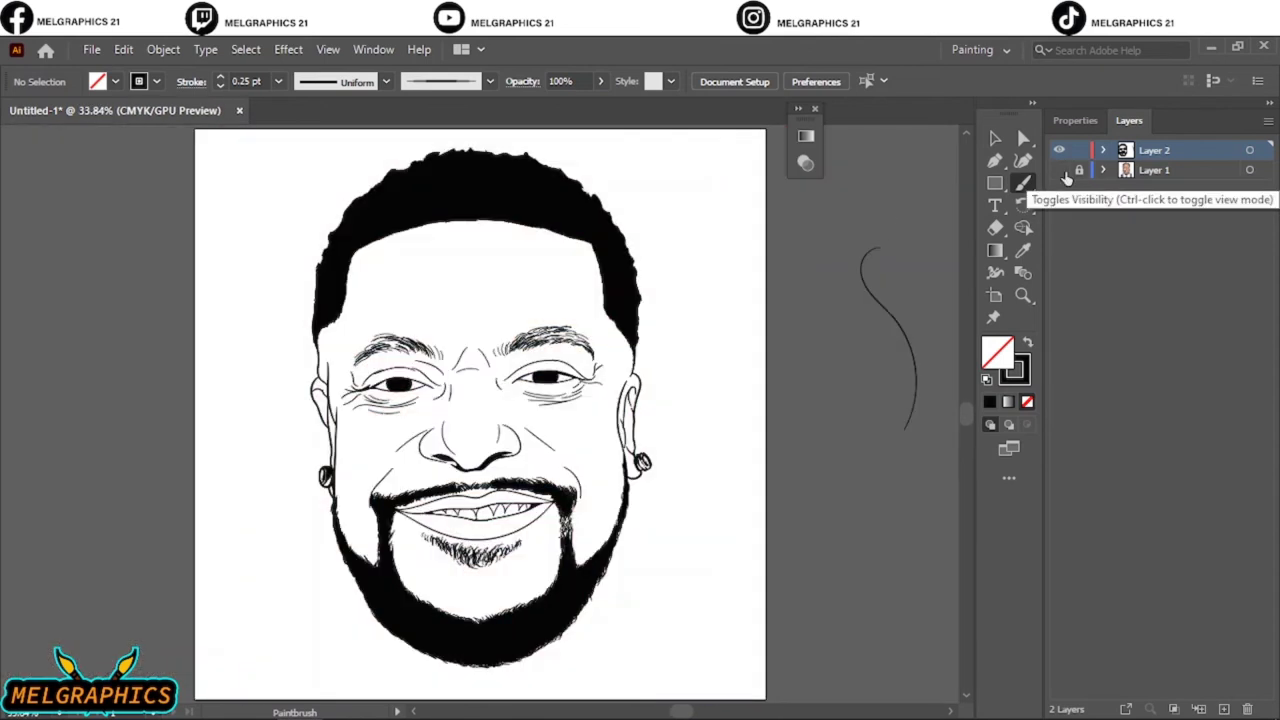
{"action": "left_click", "coordinate": [1059, 170]}
{"action": "scroll", "coordinate": [320, 336], "scroll_direction": "up", "scroll_amount": 6}
{"action": "mouse_move", "coordinate": [420, 258]}
{"action": "left_mouse_down"}
{"action": "mouse_move", "coordinate": [345, 345]}
{"action": "mouse_move", "coordinate": [378, 358]}
{"action": "mouse_move", "coordinate": [380, 310]}
{"action": "mouse_move", "coordinate": [358, 424]}
{"action": "mouse_move", "coordinate": [377, 419]}
{"action": "left_mouse_up"}
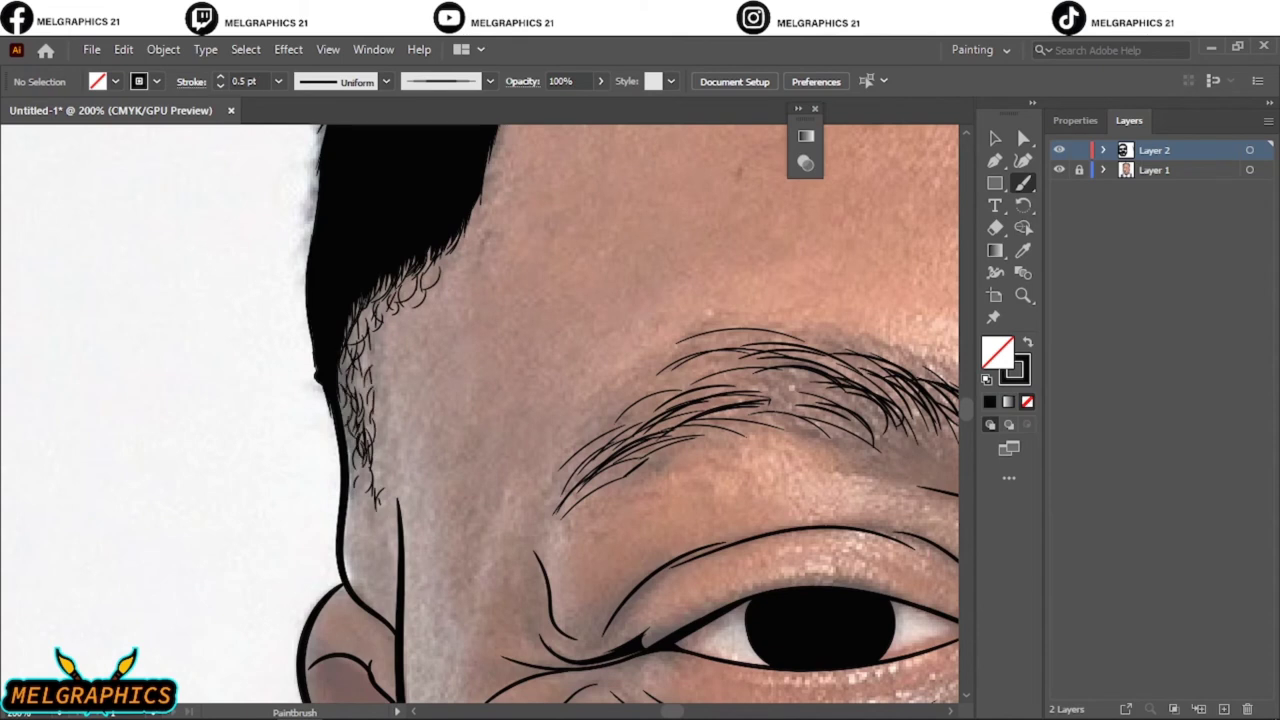
{"action": "left_click_drag", "start_coordinate": [380, 290], "coordinate": [350, 370]}
{"action": "left_click_drag", "start_coordinate": [430, 255], "coordinate": [395, 300]}
{"action": "left_click_drag", "start_coordinate": [360, 390], "coordinate": [350, 465]}
- Fill the right temple with curly hair strokes, then hide the reference photo
{"action": "key", "text": "ctrl+0"}
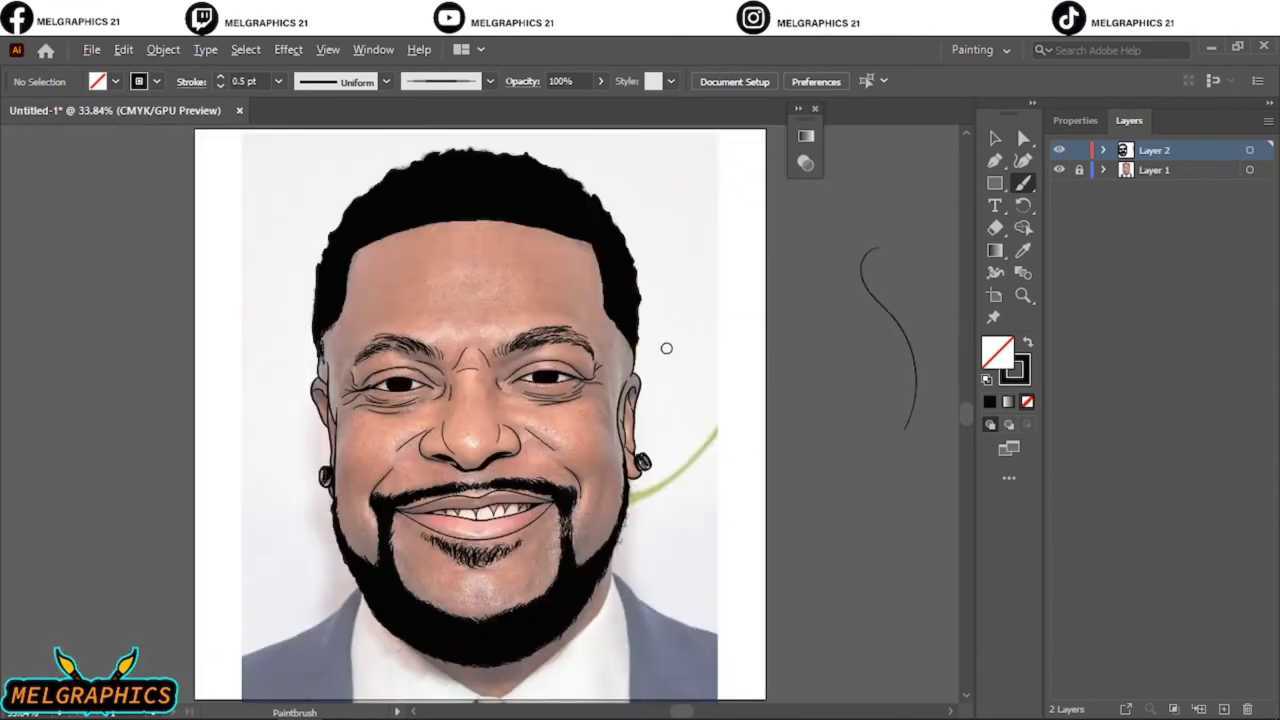
{"action": "scroll", "coordinate": [666, 348], "scroll_direction": "up", "scroll_amount": 5}
{"action": "left_click_drag", "start_coordinate": [445, 388], "coordinate": [448, 396]}
{"action": "mouse_move", "coordinate": [440, 451]}
{"action": "left_mouse_down"}
{"action": "mouse_move", "coordinate": [446, 505]}
{"action": "mouse_move", "coordinate": [468, 420]}
{"action": "left_mouse_up"}
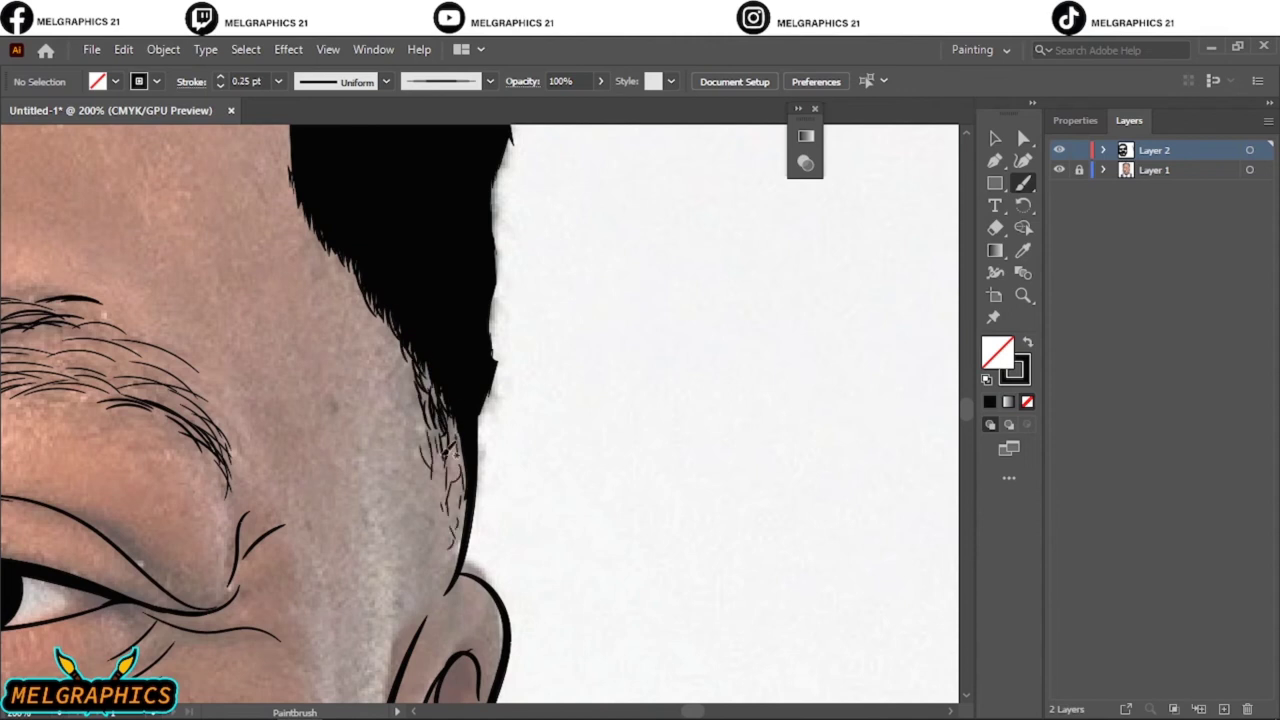
{"action": "left_click_drag", "start_coordinate": [452, 500], "coordinate": [436, 416]}
{"action": "left_click_drag", "start_coordinate": [422, 352], "coordinate": [405, 382]}
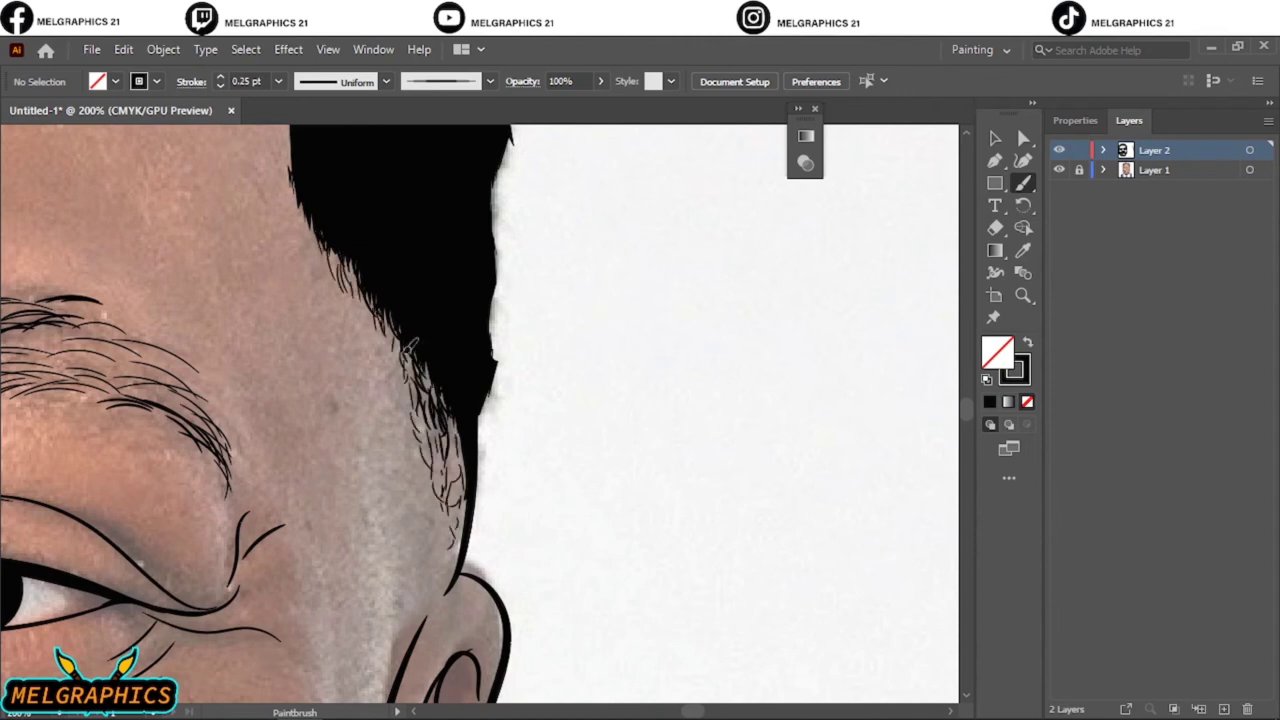
{"action": "key", "text": "ctrl+0"}
{"action": "left_click", "coordinate": [1059, 170]}
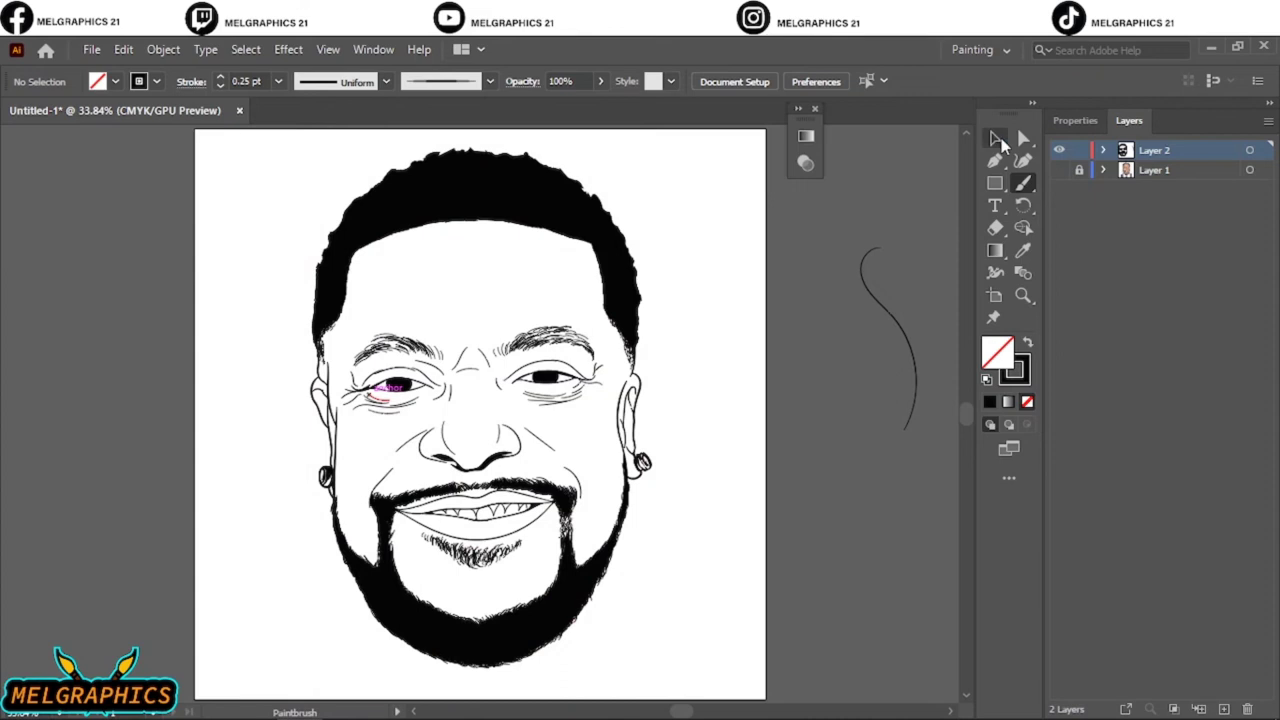
{"action": "left_click", "coordinate": [995, 138]}
{"action": "key", "text": "ctrl+1"}
{"action": "key", "text": "b"}
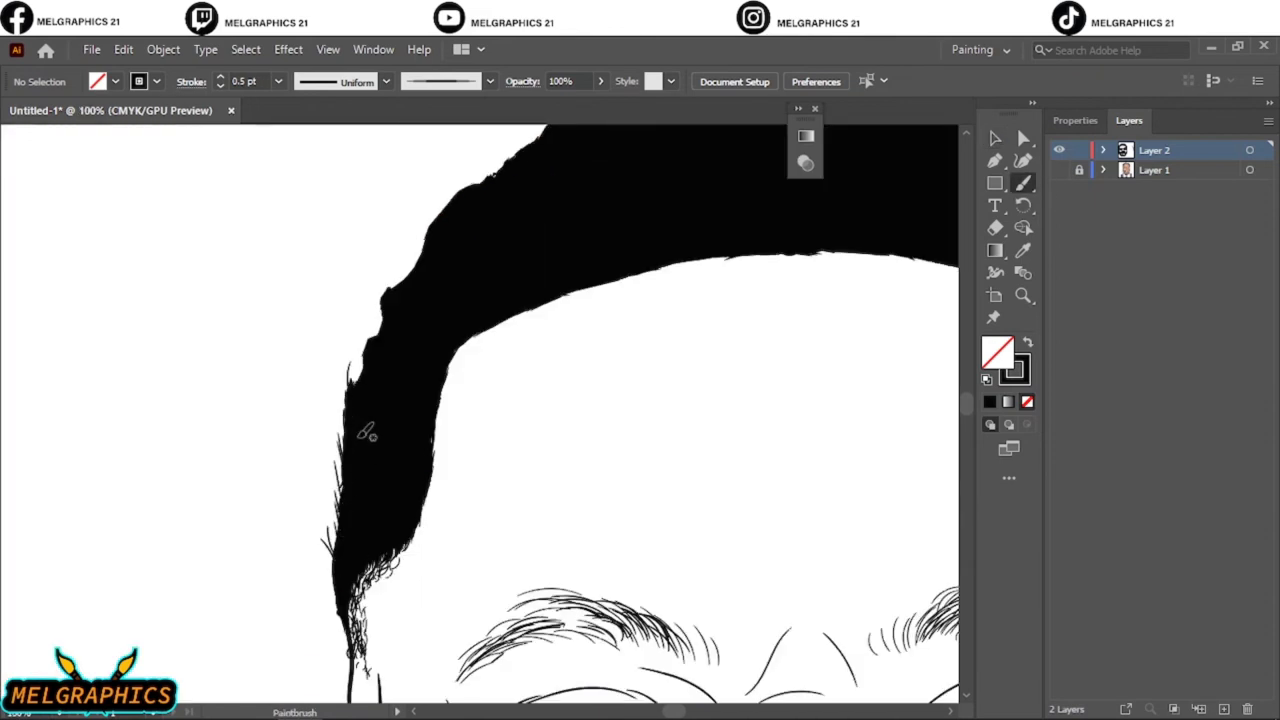
{"action": "mouse_move", "coordinate": [358, 500]}
{"action": "left_mouse_down"}
{"action": "mouse_move", "coordinate": [386, 280]}
{"action": "mouse_move", "coordinate": [482, 165]}
{"action": "left_mouse_up"}
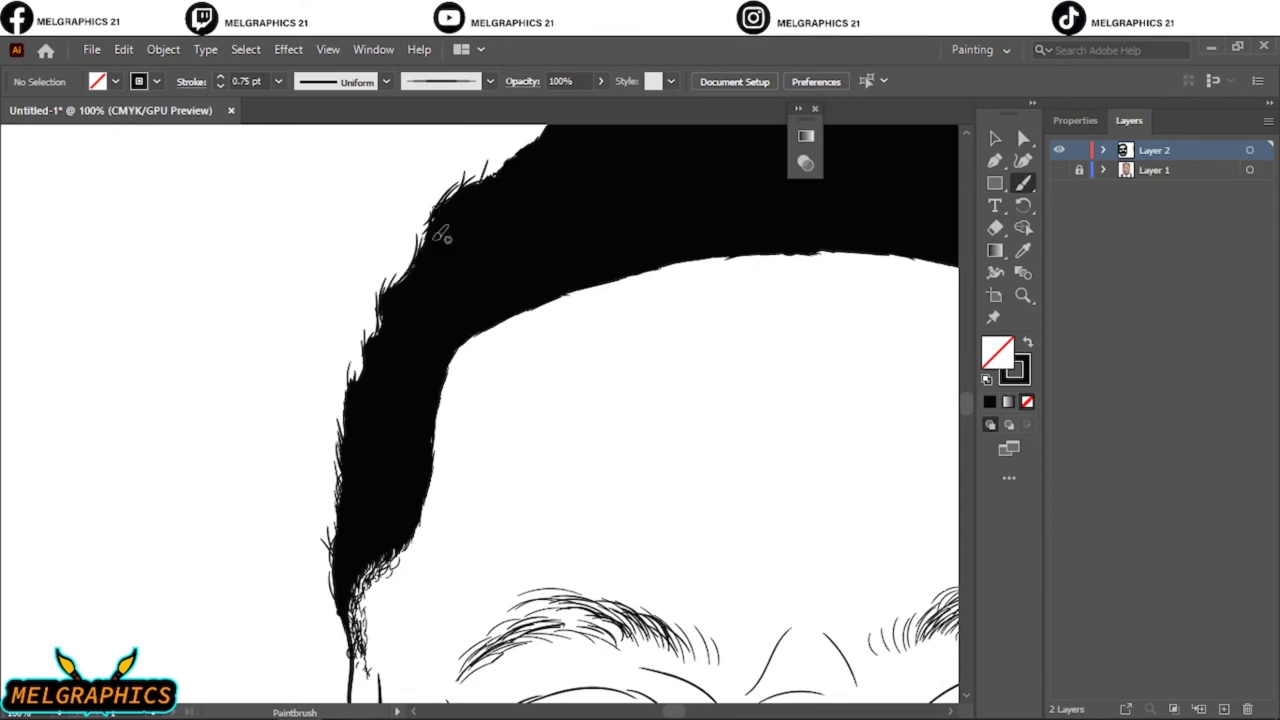
{"action": "scroll", "coordinate": [366, 350], "scroll_direction": "up", "scroll_amount": 5}
{"action": "scroll", "coordinate": [366, 350], "scroll_direction": "up", "scroll_amount": 3}
{"action": "left_click_drag", "start_coordinate": [325, 565], "coordinate": [407, 496]}
{"action": "mouse_move", "coordinate": [490, 467]}
{"action": "left_mouse_down"}
{"action": "mouse_move", "coordinate": [545, 432]}
{"action": "mouse_move", "coordinate": [571, 443]}
{"action": "mouse_move", "coordinate": [623, 423]}
{"action": "mouse_move", "coordinate": [704, 428]}
{"action": "mouse_move", "coordinate": [700, 503]}
{"action": "mouse_move", "coordinate": [424, 392]}
{"action": "left_mouse_up"}
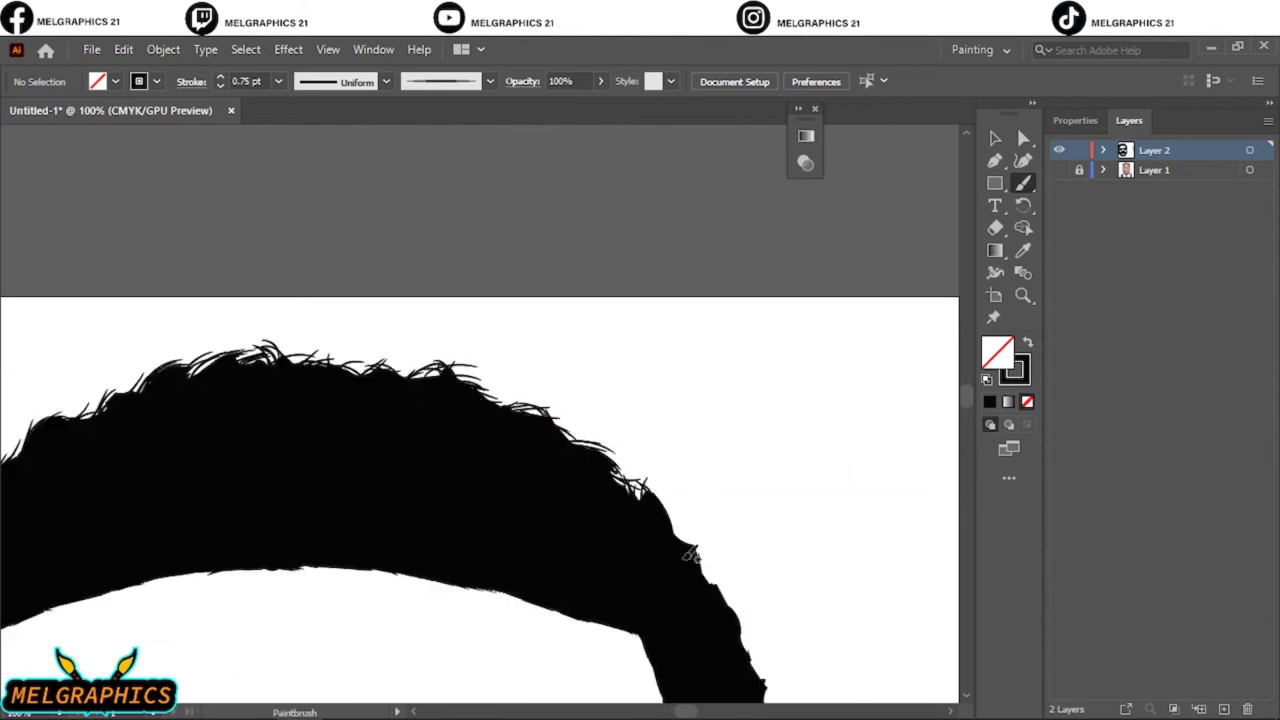
{"action": "scroll", "coordinate": [630, 468], "scroll_direction": "down", "scroll_amount": 5}
{"action": "scroll", "coordinate": [645, 475], "scroll_direction": "up", "scroll_amount": 5}
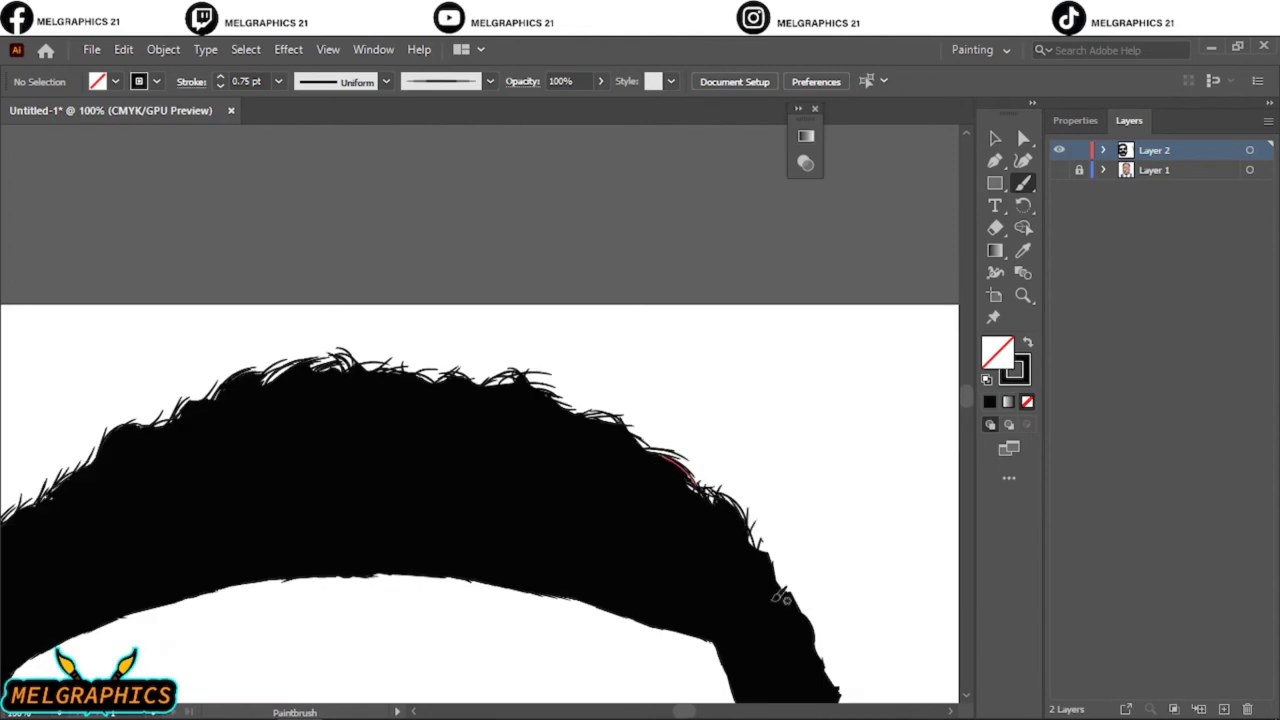
{"action": "scroll", "coordinate": [785, 455], "scroll_direction": "down", "scroll_amount": 3}
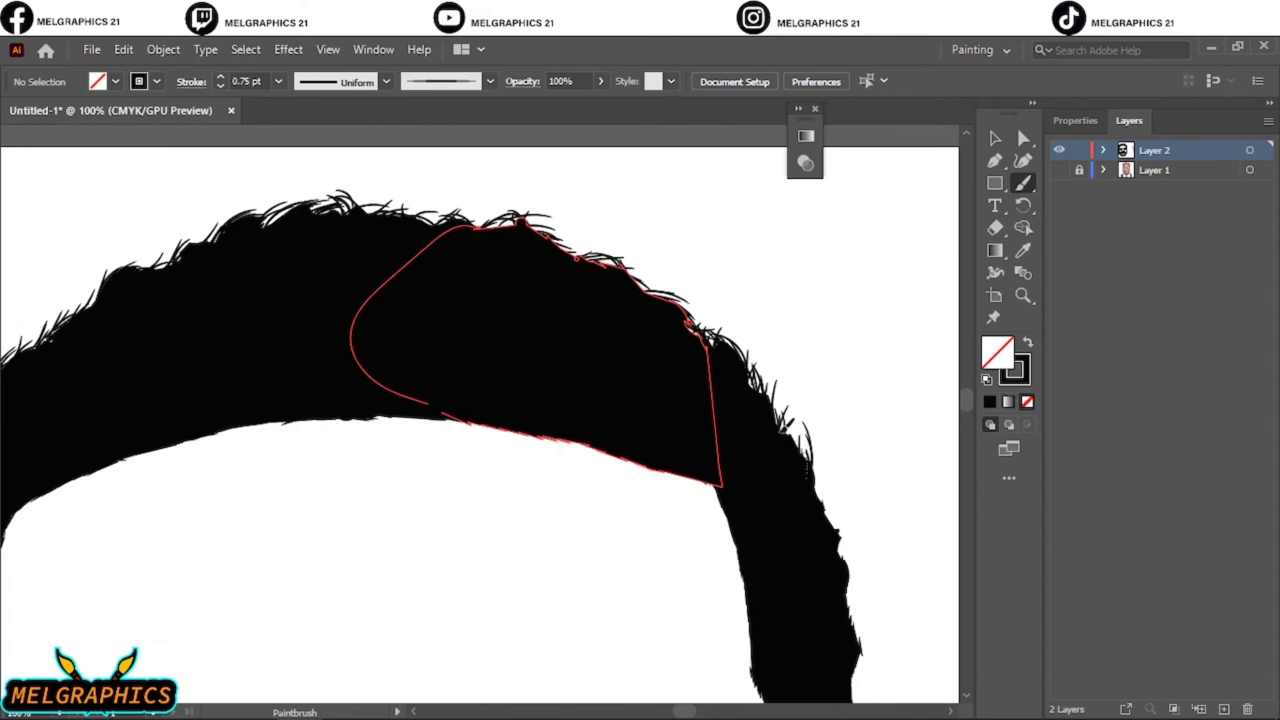
{"action": "scroll", "coordinate": [517, 457], "scroll_direction": "down", "scroll_amount": 3}
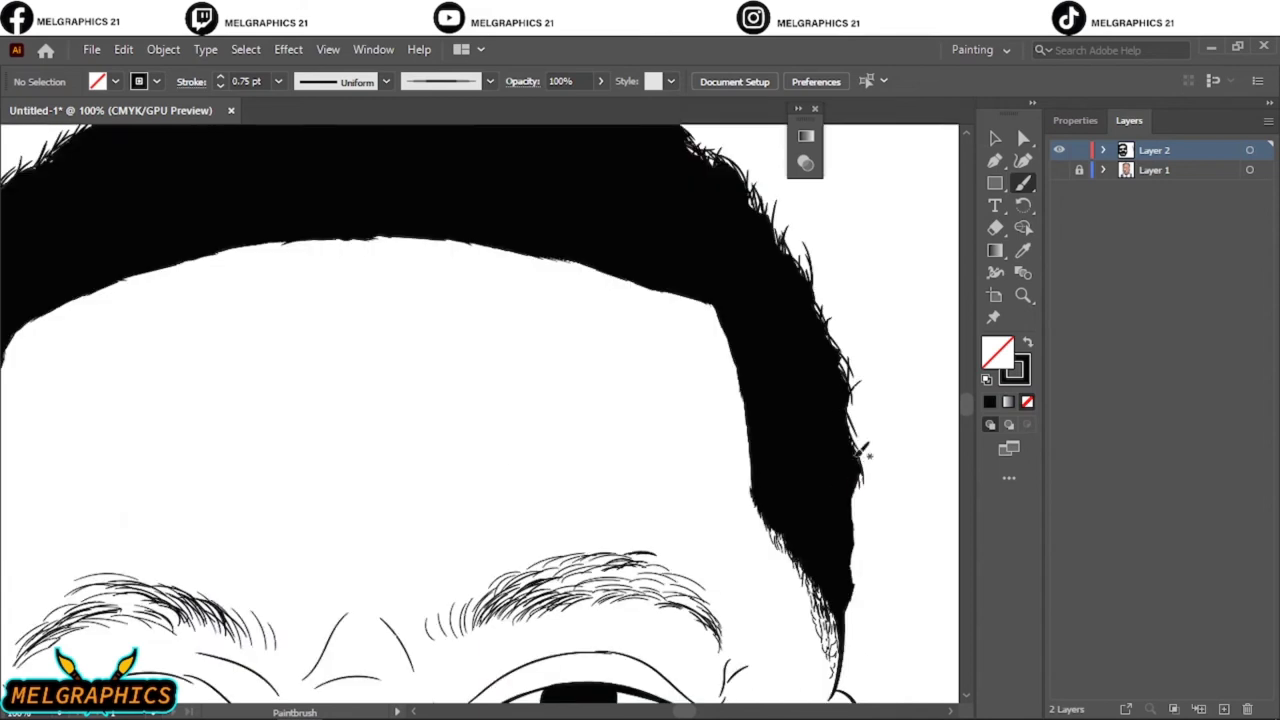
{"action": "scroll", "coordinate": [778, 258], "scroll_direction": "up", "scroll_amount": 6}
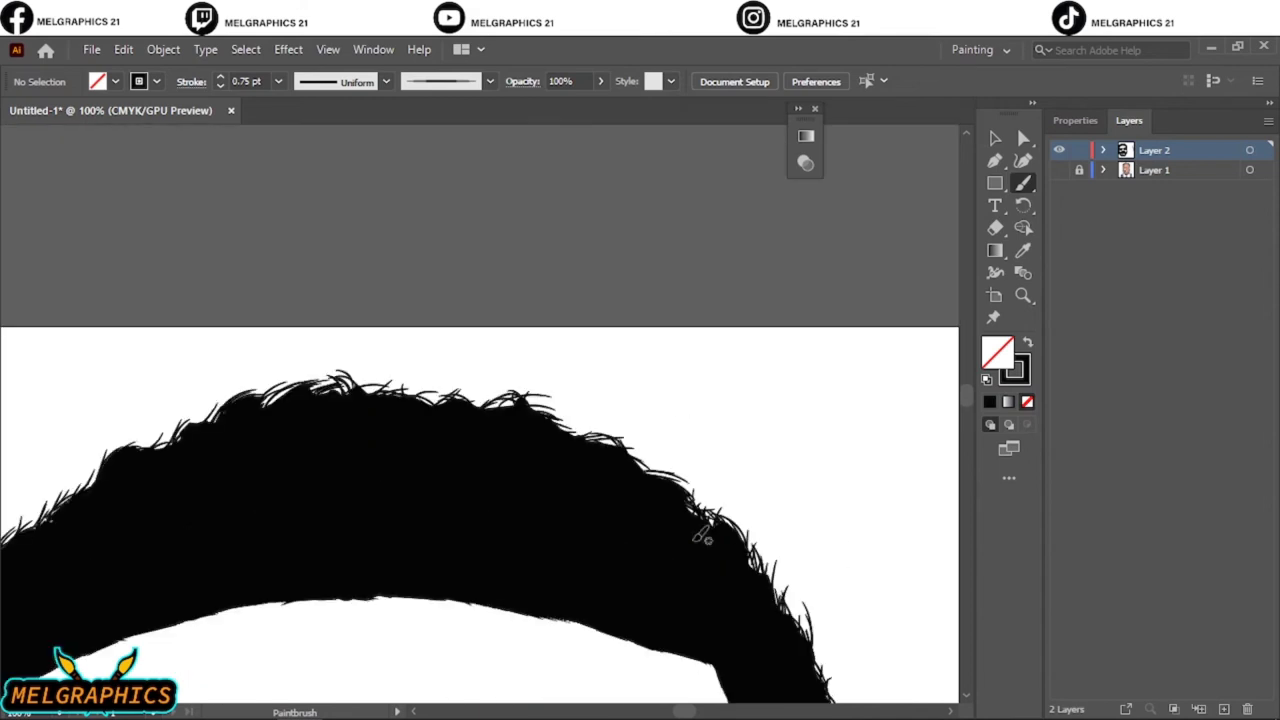
{"action": "scroll", "coordinate": [820, 435], "scroll_direction": "down", "scroll_amount": 6}
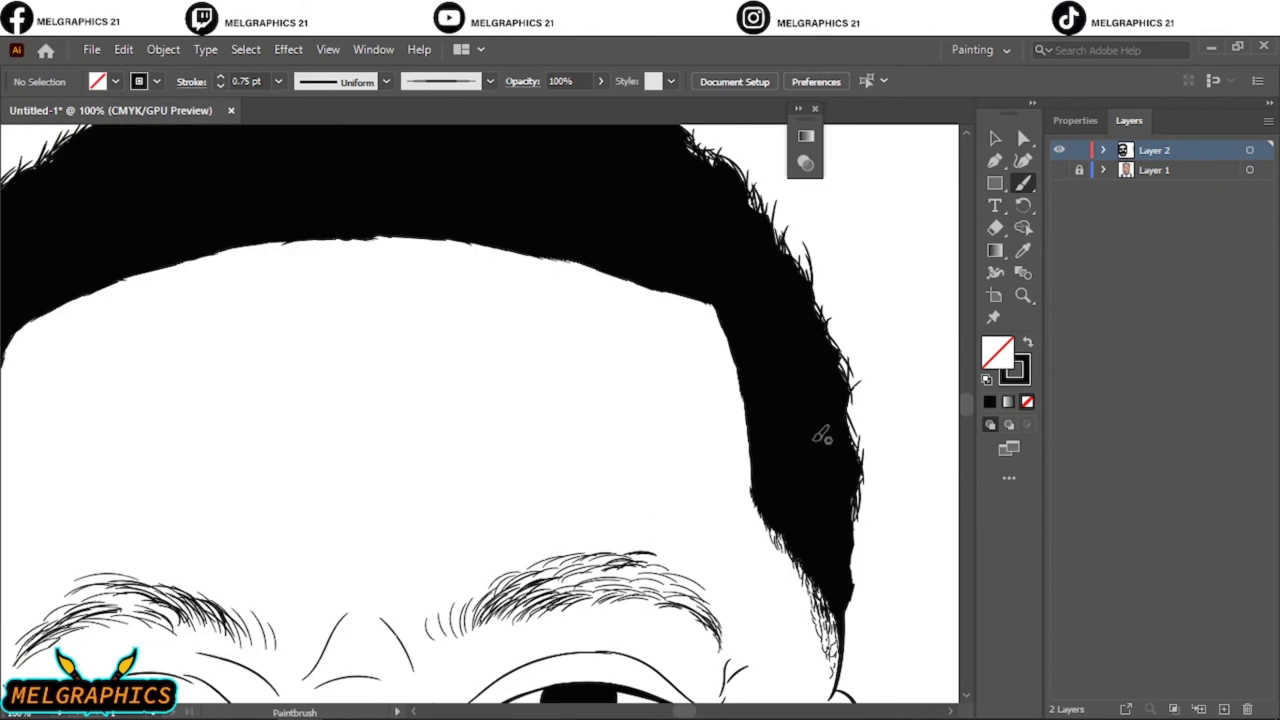
{"action": "key", "text": "ctrl+0"}
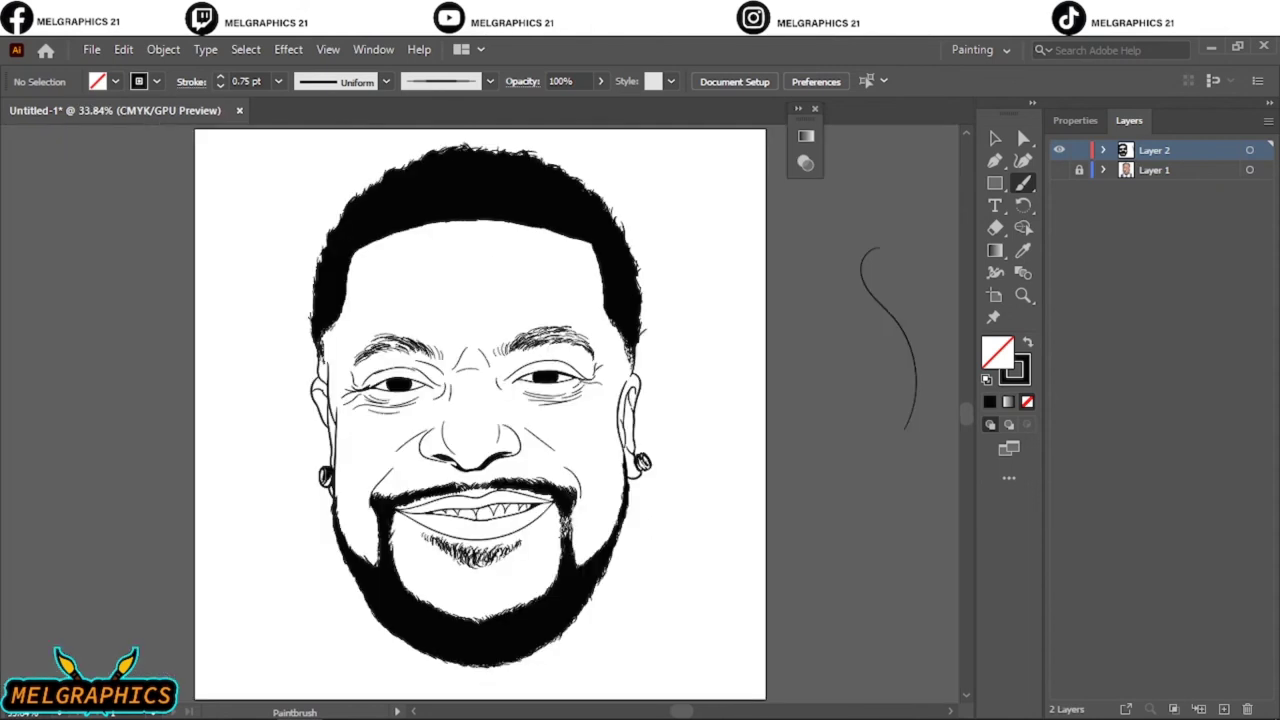
{"action": "scroll", "coordinate": [640, 468], "scroll_direction": "up", "scroll_amount": 1}
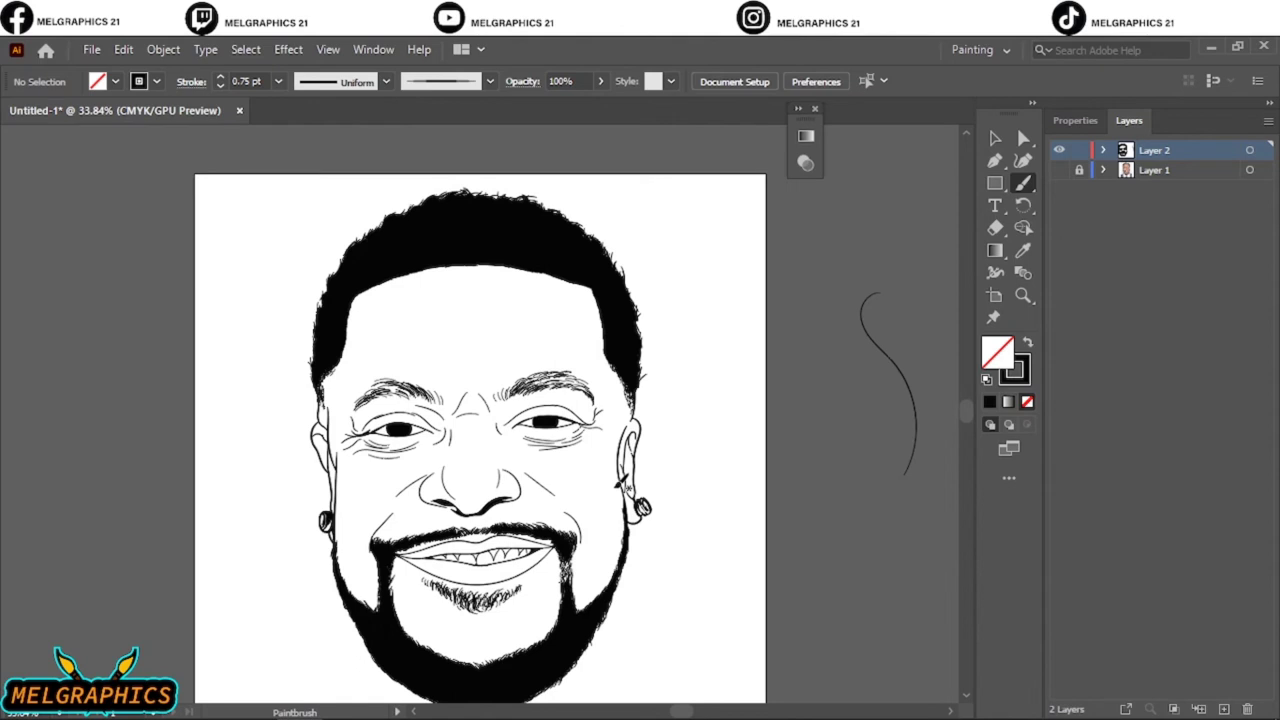
{"action": "scroll", "coordinate": [622, 482], "scroll_direction": "down", "scroll_amount": 1}
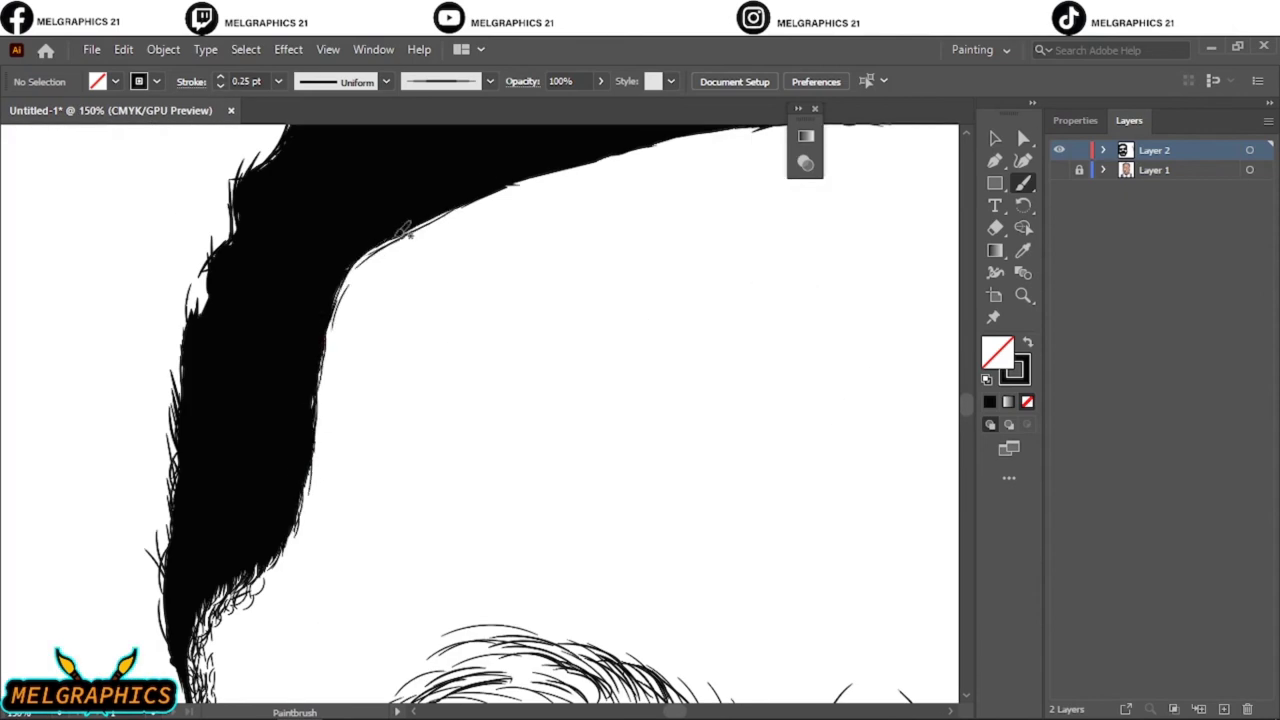
{"action": "key", "text": "v"}
{"action": "scroll", "coordinate": [317, 334], "scroll_direction": "up", "scroll_amount": 2}
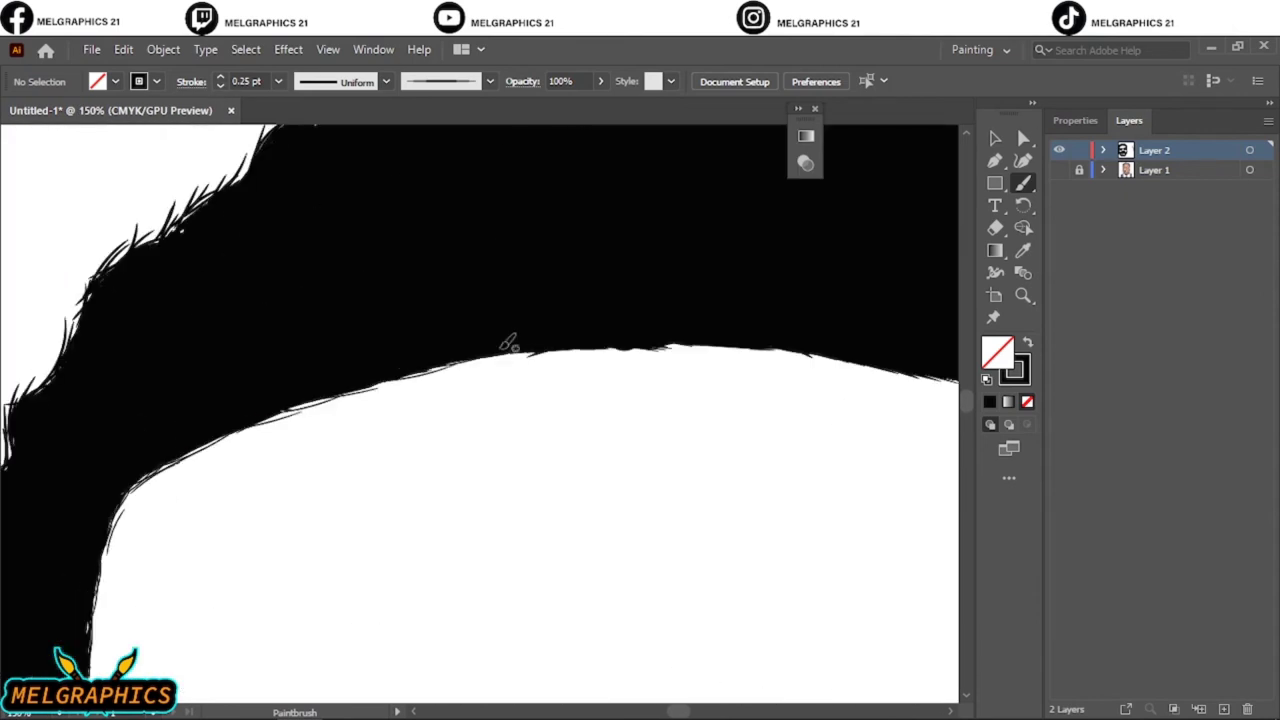
{"action": "scroll", "coordinate": [200, 318], "scroll_direction": "right", "scroll_amount": 5}
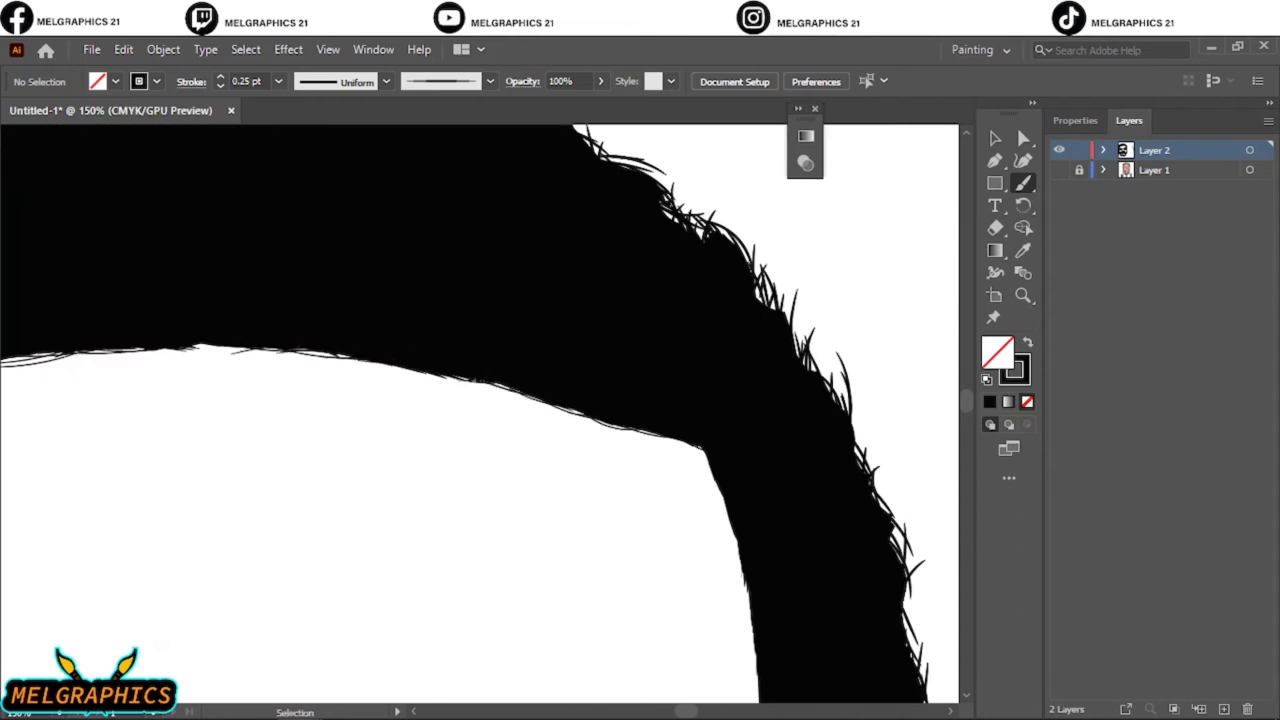
{"action": "key", "text": "ctrl+0"}
{"action": "key", "text": "b"}
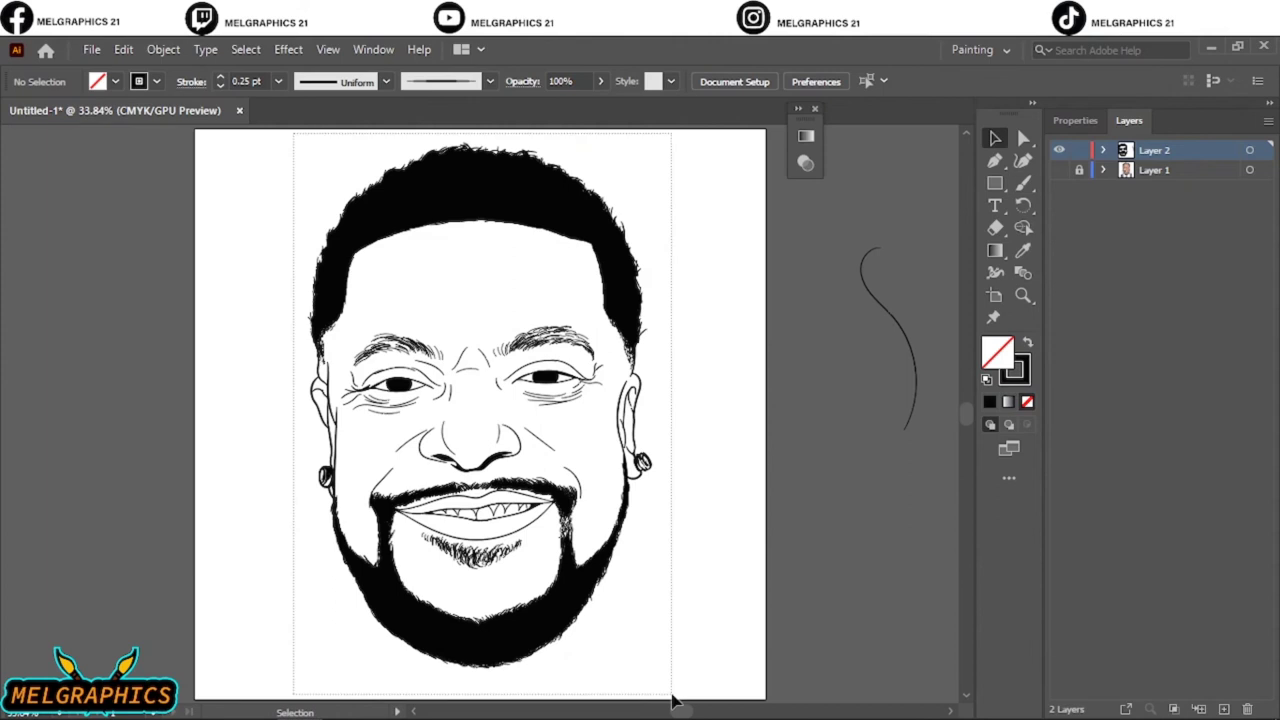
- Select all the artwork, apply an Object command, and duplicate Layer 2 into Layer 2 copy
{"action": "key", "text": "ctrl+a"}
{"action": "left_click", "coordinate": [162, 49]}
{"action": "left_click", "coordinate": [1075, 121]}
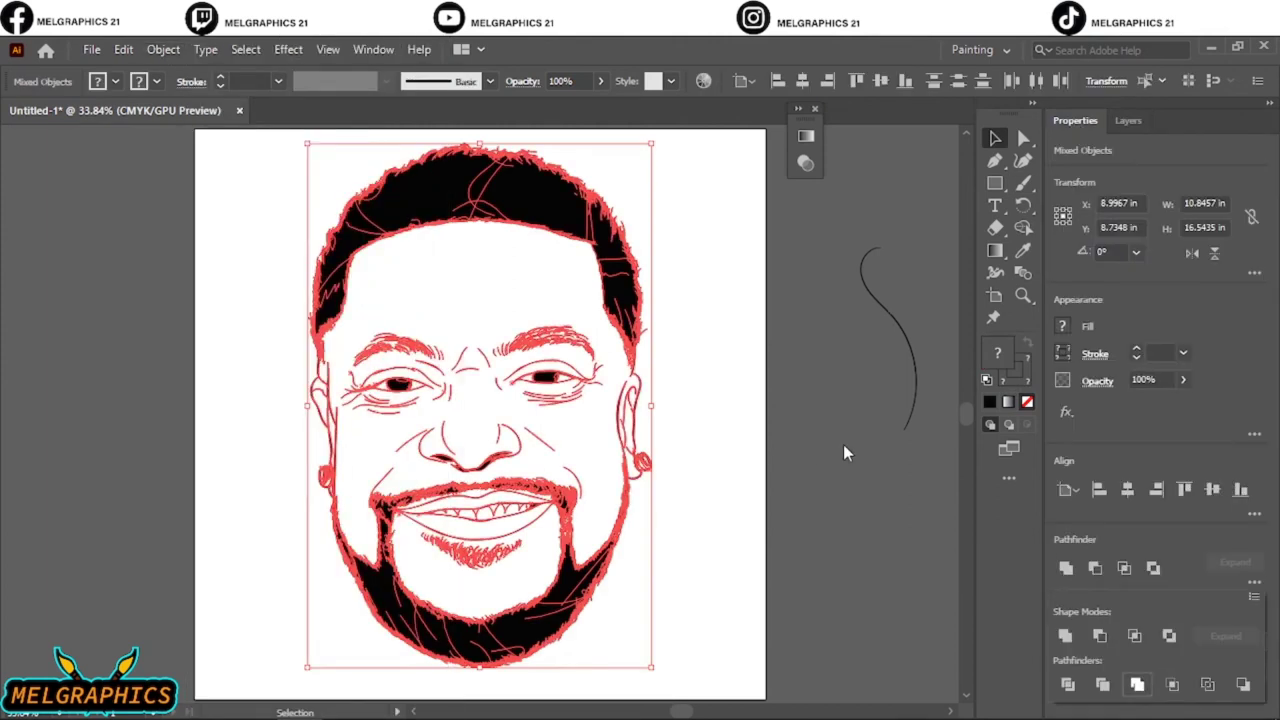
{"action": "left_click", "coordinate": [845, 442]}
{"action": "left_click", "coordinate": [1128, 120]}
{"action": "left_click", "coordinate": [1059, 170]}
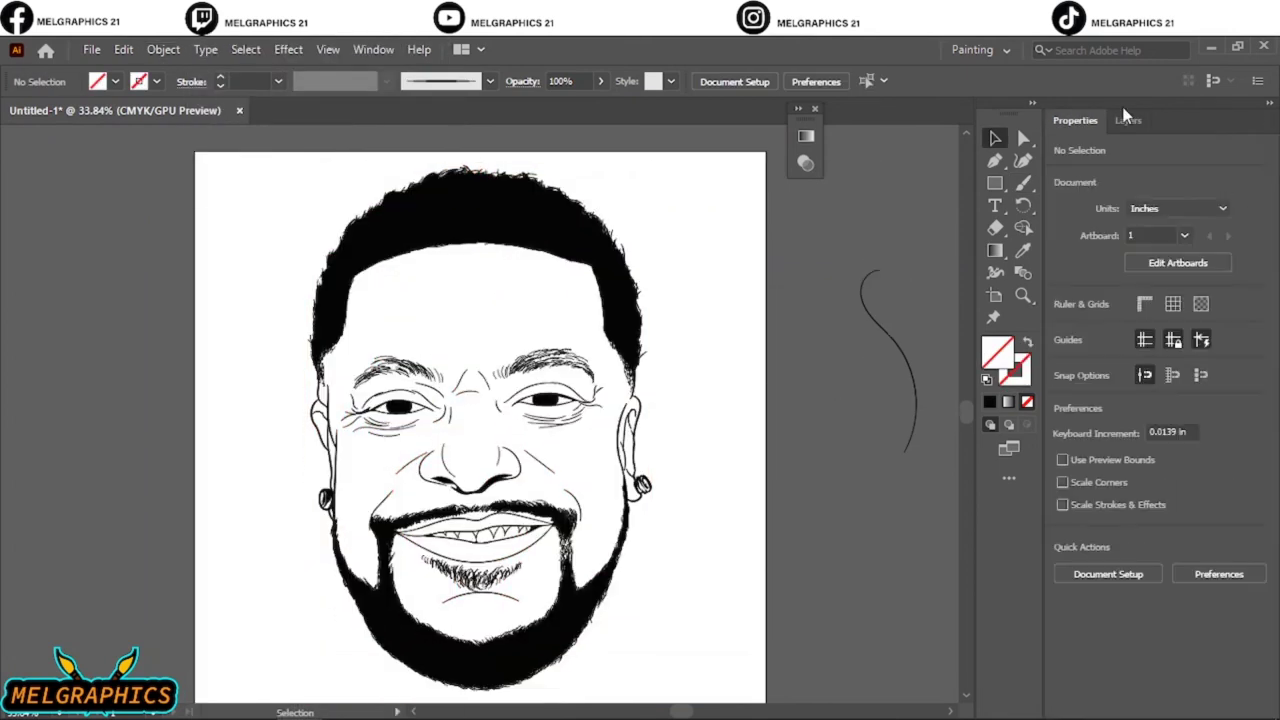
- Open the Fill colour picker and choose an orange
{"action": "left_click", "coordinate": [1128, 120]}
{"action": "double_click", "coordinate": [999, 351]}
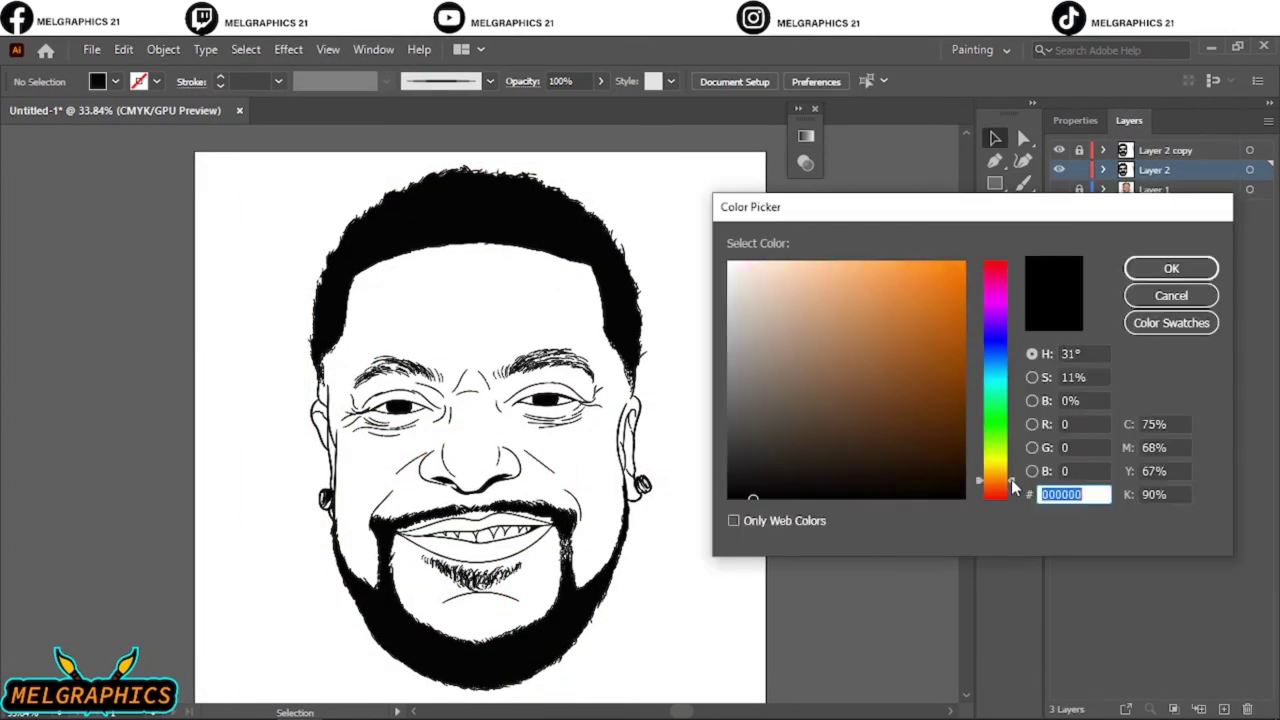
{"action": "left_click", "coordinate": [921, 279]}
- Draw an orange rectangle covering the artboard and send it behind the line art
{"action": "key", "text": "Return"}
{"action": "key", "text": "m"}
{"action": "mouse_move", "coordinate": [262, 156]}
{"action": "left_mouse_down"}
{"action": "mouse_move", "coordinate": [632, 580]}
{"action": "mouse_move", "coordinate": [707, 692]}
{"action": "left_mouse_up"}
{"action": "right_click", "coordinate": [629, 314]}
{"action": "key", "text": "Escape"}
- Deepen the rectangle to a reddish orange via Adjust Color Balance, then Pathfinder-merge it with the line art
{"action": "left_click", "coordinate": [123, 49]}
{"action": "left_click", "coordinate": [480, 410]}
{"action": "left_click_drag", "start_coordinate": [941, 322], "coordinate": [952, 294]}
{"action": "left_click_drag", "start_coordinate": [953, 354], "coordinate": [942, 350]}
{"action": "left_click_drag", "start_coordinate": [941, 378], "coordinate": [951, 388]}
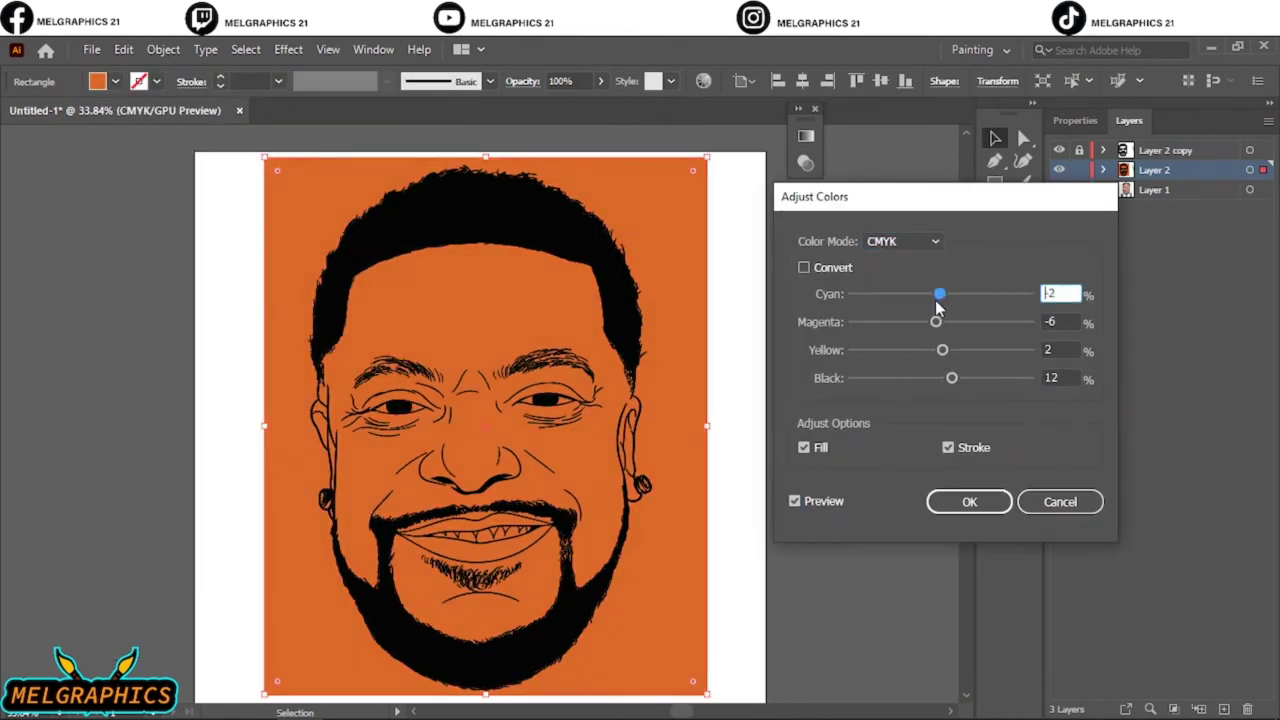
{"action": "left_click_drag", "start_coordinate": [935, 322], "coordinate": [936, 322]}
{"action": "left_click_drag", "start_coordinate": [942, 350], "coordinate": [957, 350]}
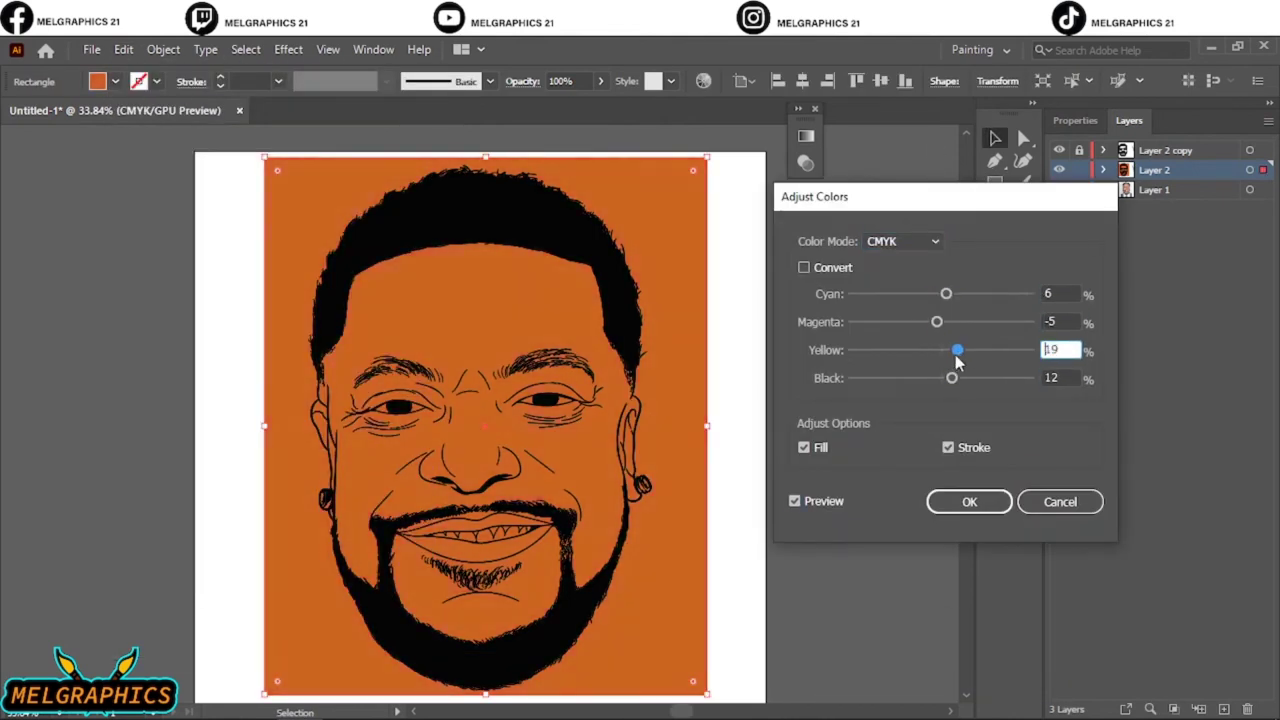
{"action": "mouse_move", "coordinate": [946, 294]}
{"action": "left_mouse_down"}
{"action": "mouse_move", "coordinate": [934, 294]}
{"action": "mouse_move", "coordinate": [949, 322]}
{"action": "left_mouse_up"}
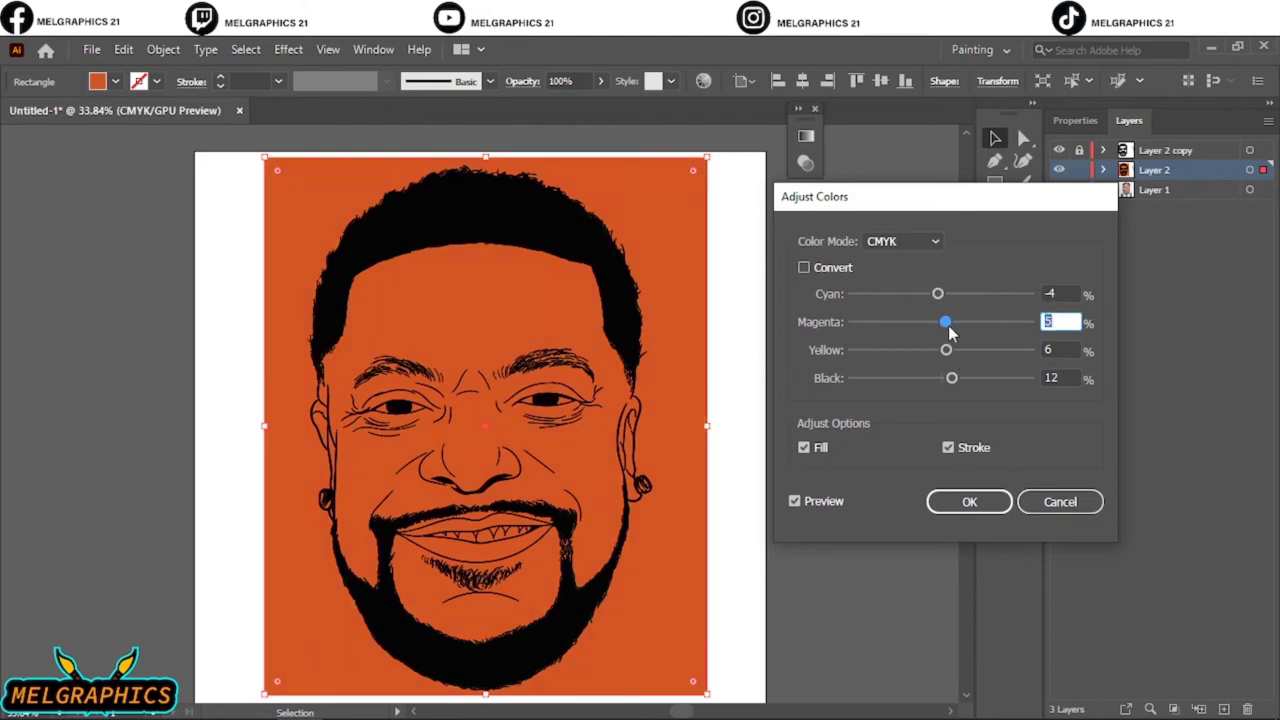
{"action": "key", "text": "Return"}
{"action": "left_click", "coordinate": [1137, 684]}
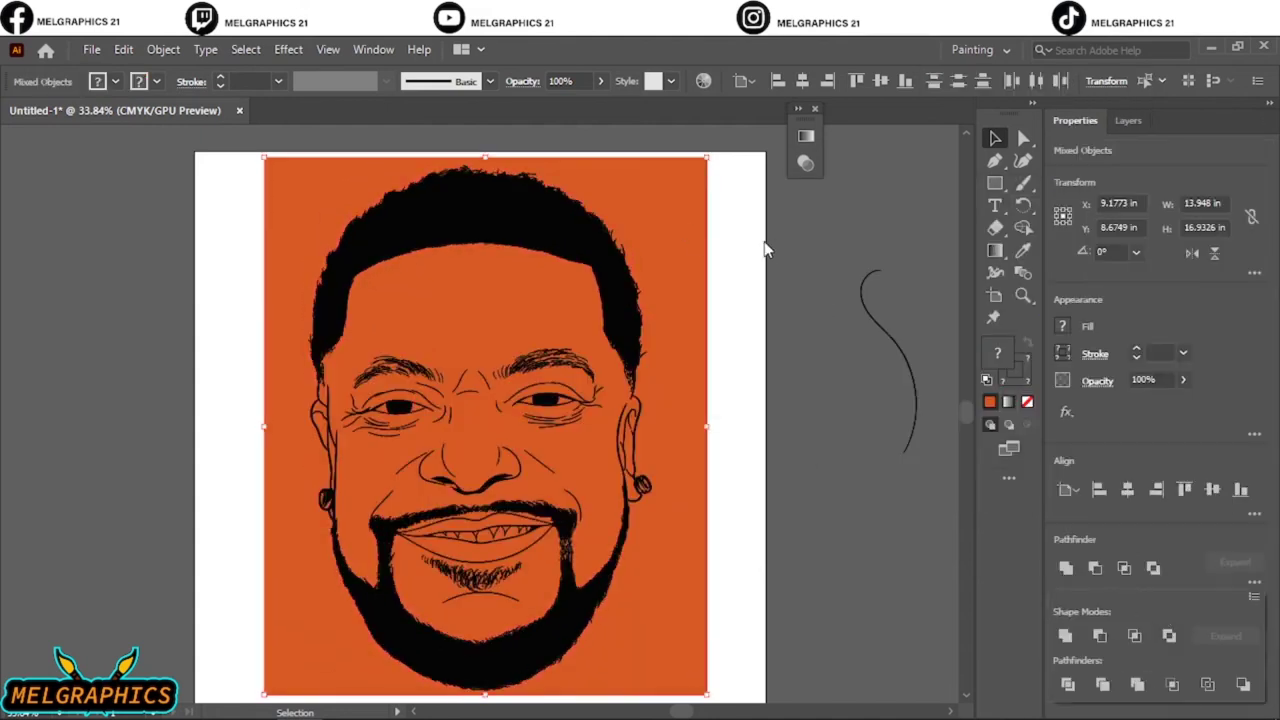
{"action": "right_click", "coordinate": [617, 243]}
- Isolate the merged group, delete the orange background outside the face, and expand the group in Layers
{"action": "left_click", "coordinate": [686, 383]}
{"action": "key", "text": "Delete"}
{"action": "left_click", "coordinate": [1128, 120]}
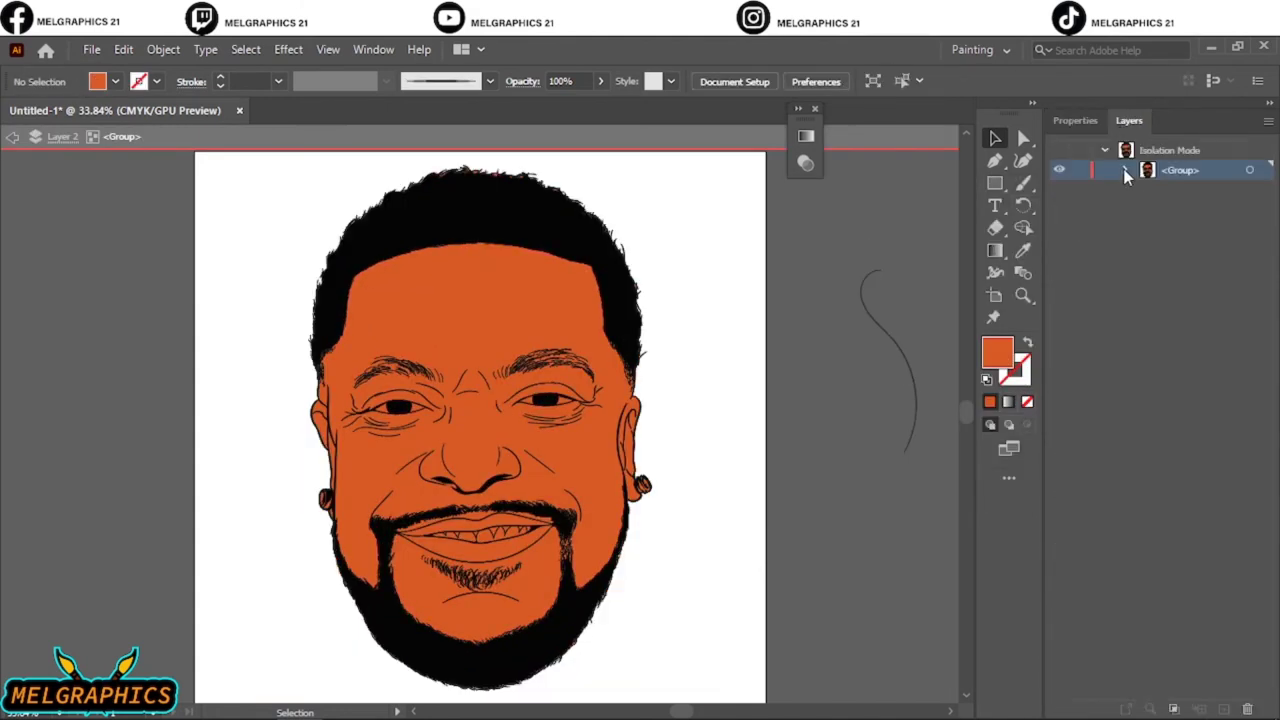
{"action": "left_click", "coordinate": [1077, 169]}
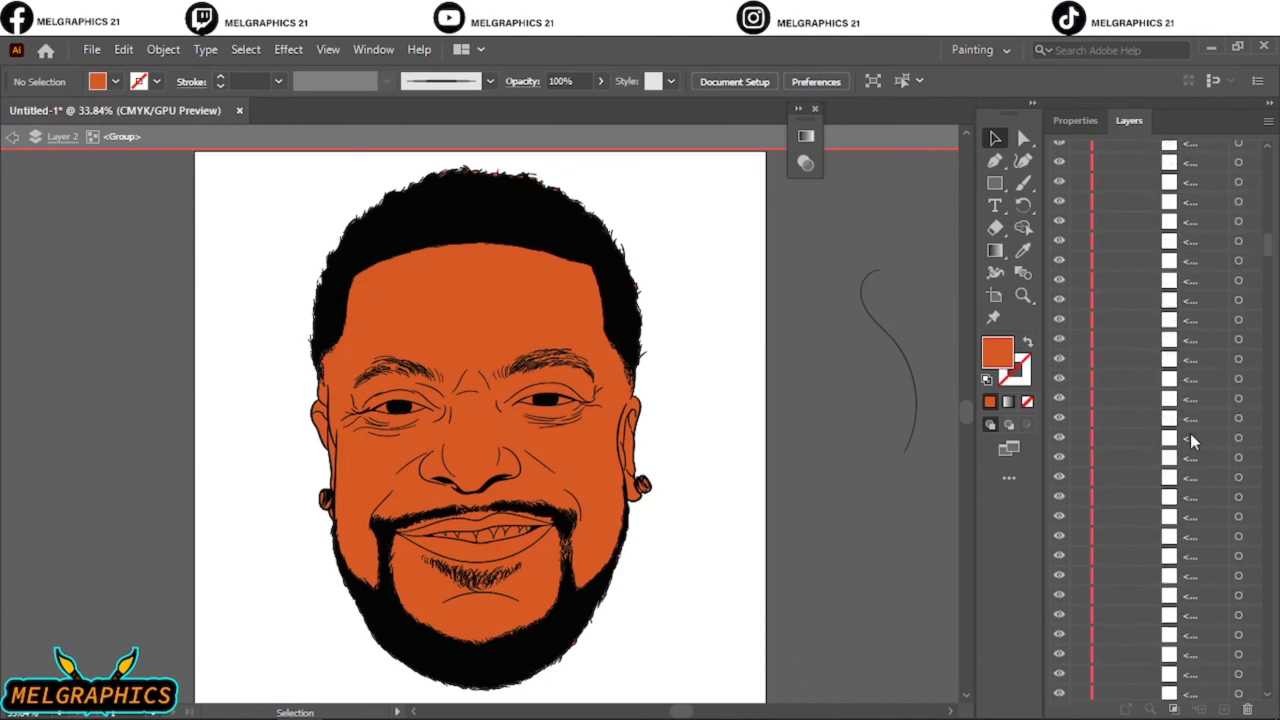
- Lock all of the group's sublayers in the Layers panel
{"action": "scroll", "coordinate": [1190, 433], "scroll_direction": "down", "scroll_amount": 5}
{"action": "scroll", "coordinate": [1273, 316], "scroll_direction": "down", "scroll_amount": 5}
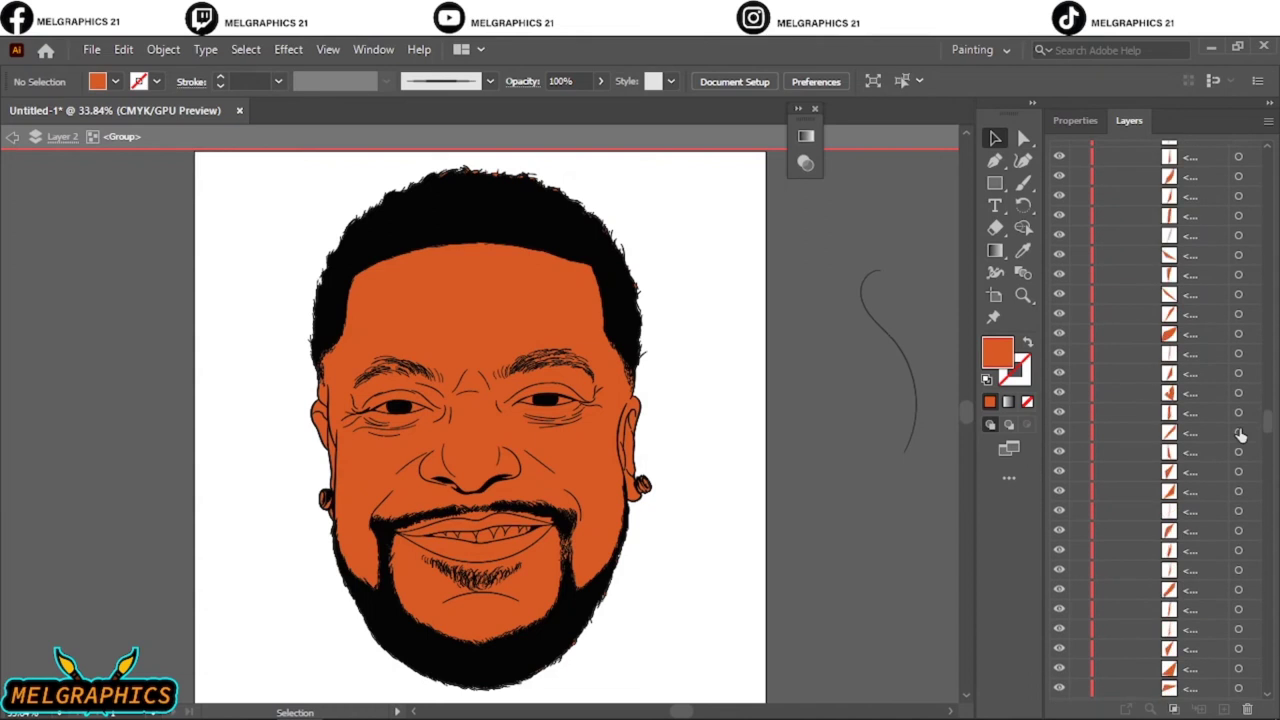
{"action": "scroll", "coordinate": [1243, 432], "scroll_direction": "up", "scroll_amount": 2}
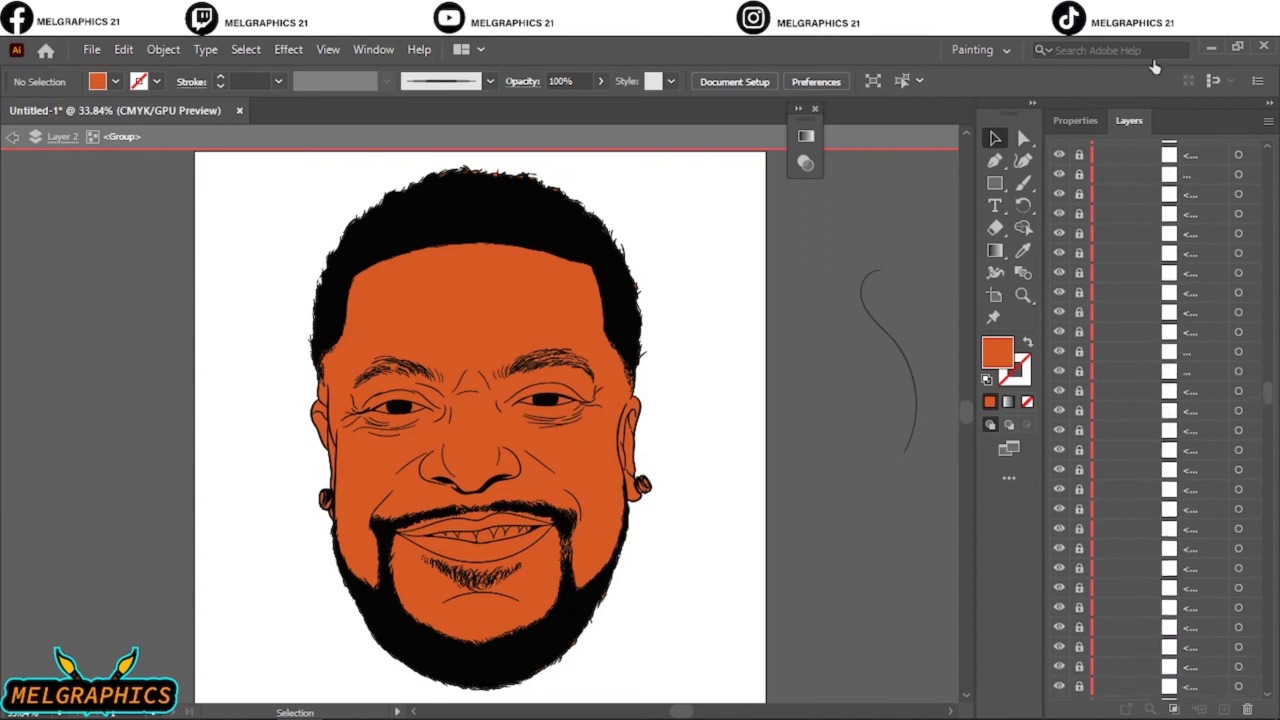
{"action": "key", "text": "ctrl+a"}
{"action": "key", "text": "ctrl+2"}
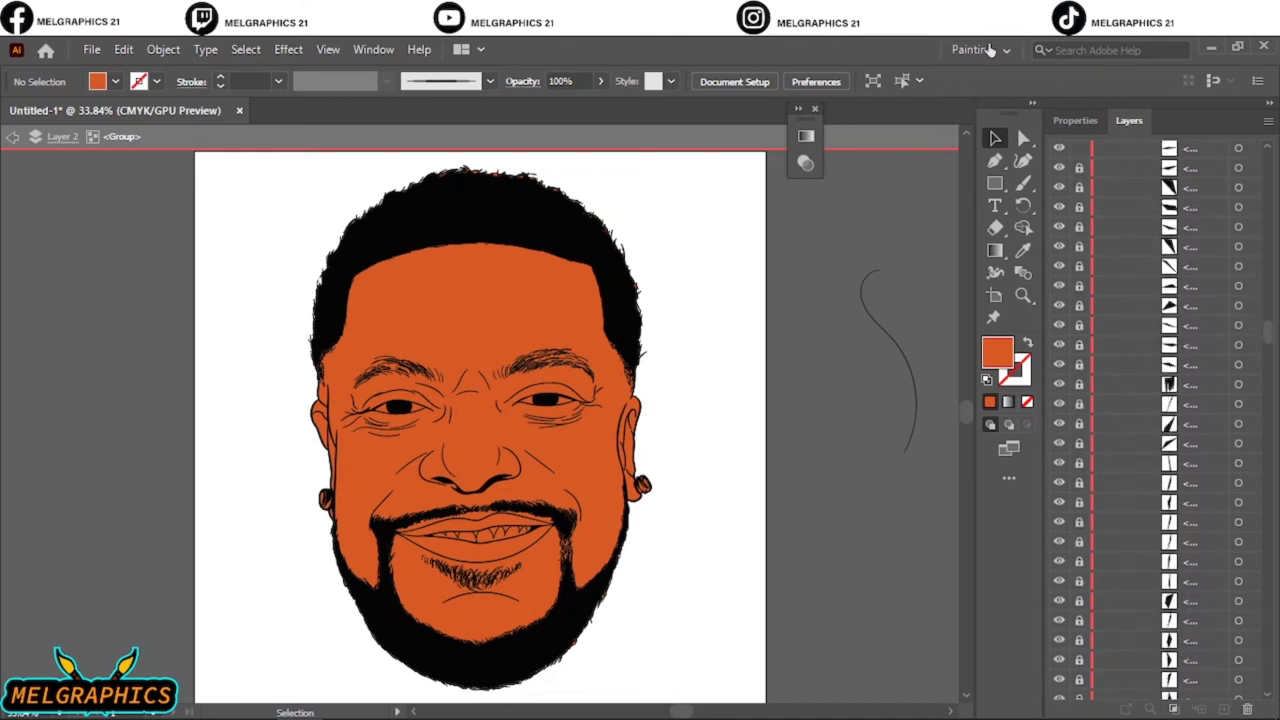
{"action": "mouse_move", "coordinate": [1079, 160]}
{"action": "left_mouse_down"}
{"action": "mouse_move", "coordinate": [1097, 655]}
{"action": "mouse_move", "coordinate": [1070, 140]}
{"action": "left_mouse_up"}
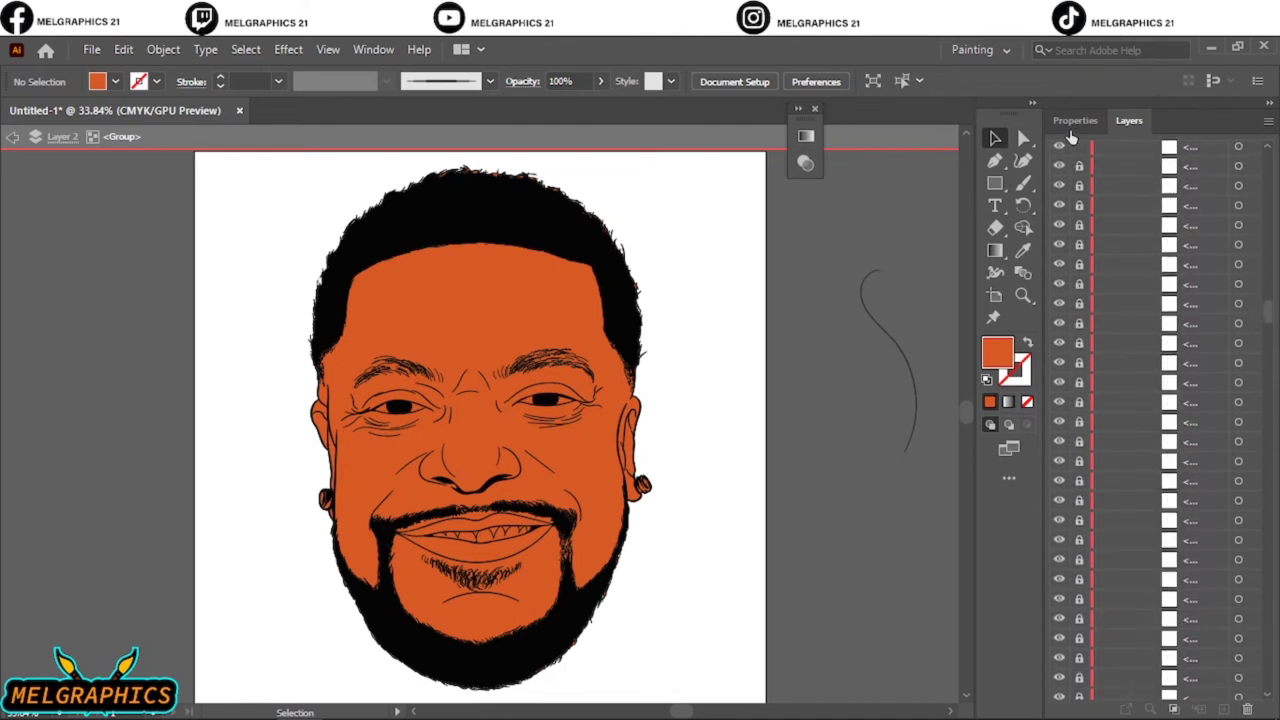
{"action": "left_click_drag", "start_coordinate": [1079, 642], "coordinate": [1070, 145]}
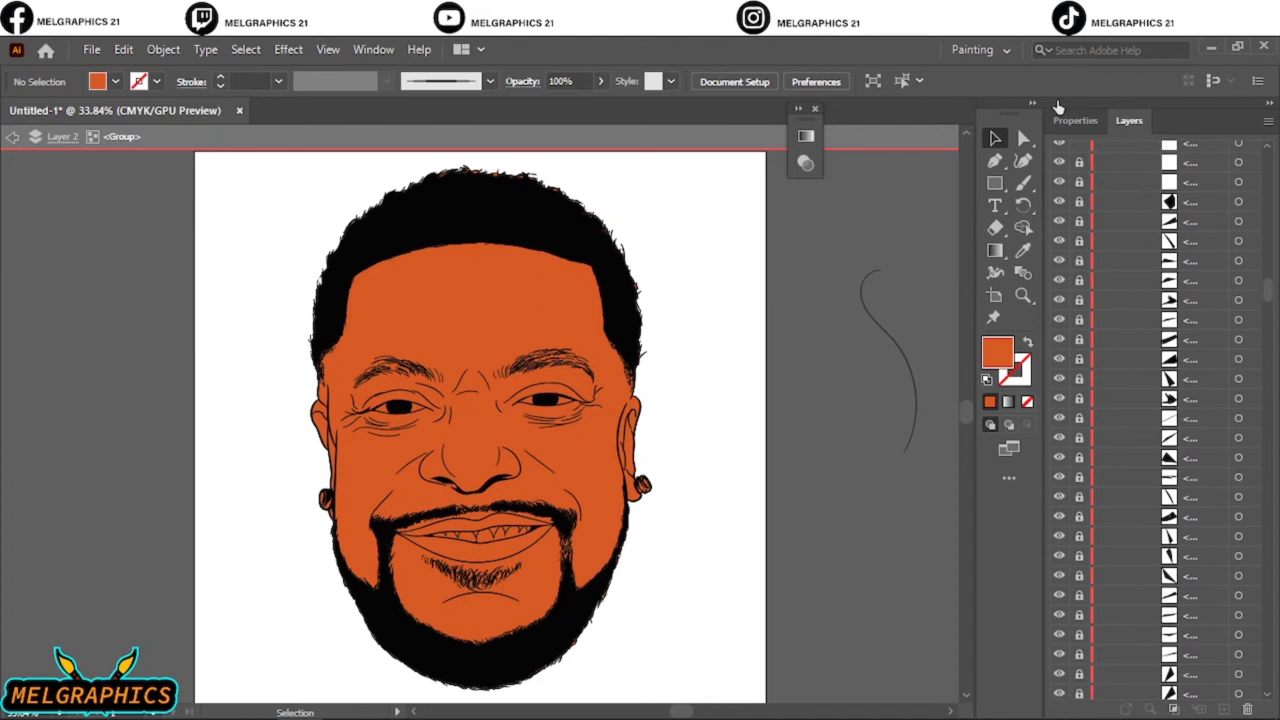
{"action": "left_click_drag", "start_coordinate": [1079, 643], "coordinate": [1072, 140]}
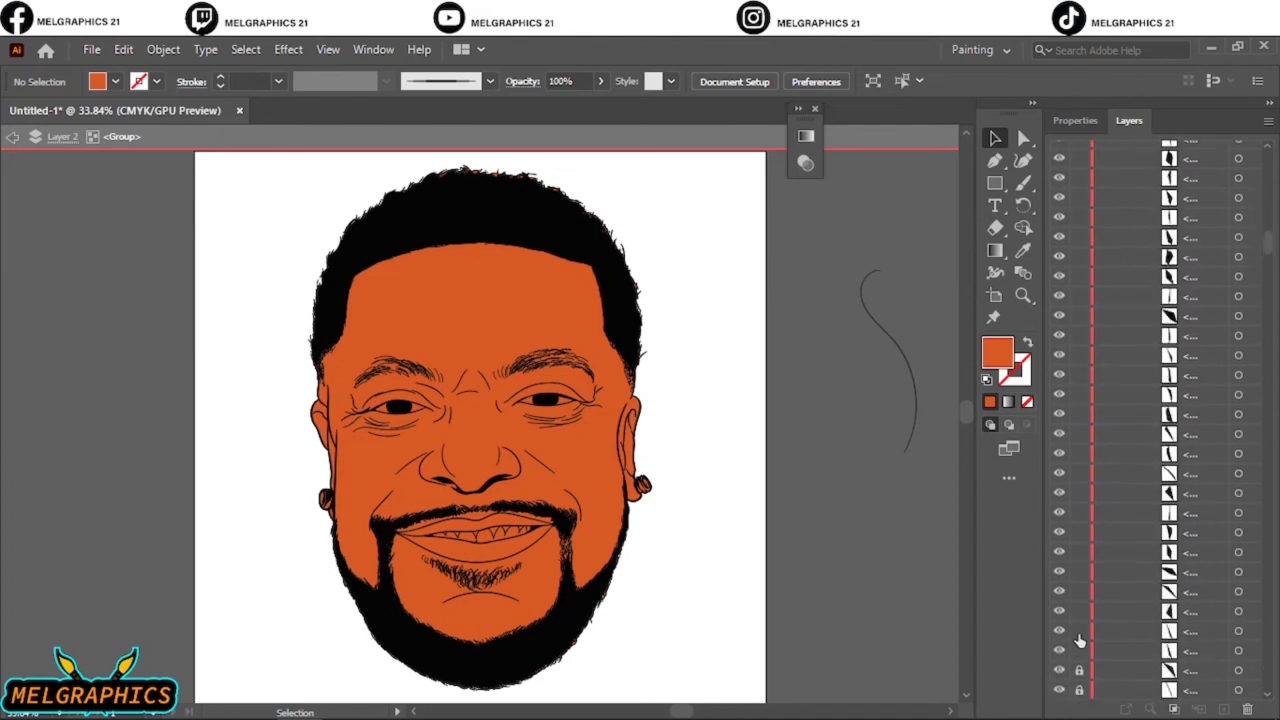
{"action": "left_click", "coordinate": [1023, 138]}
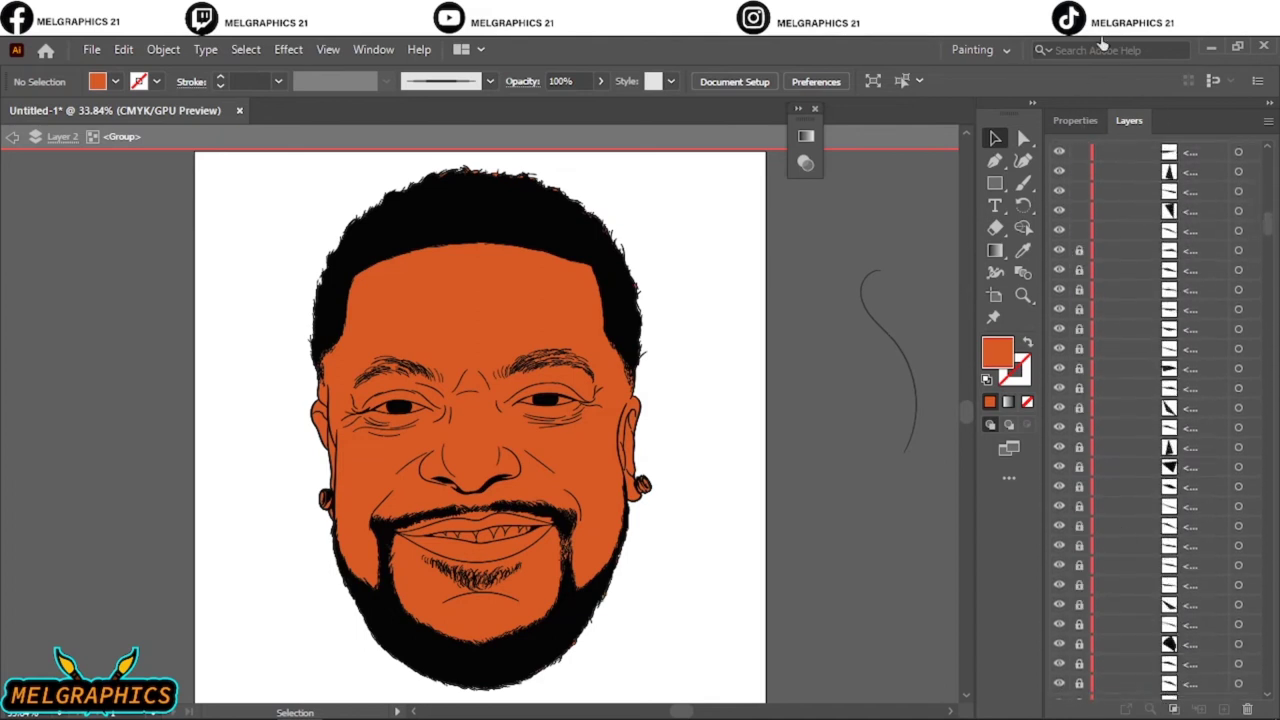
{"action": "scroll", "coordinate": [320, 600], "scroll_direction": "up", "scroll_amount": 5, "text": "alt"}
{"action": "scroll", "coordinate": [281, 546], "scroll_direction": "up", "scroll_amount": 5}
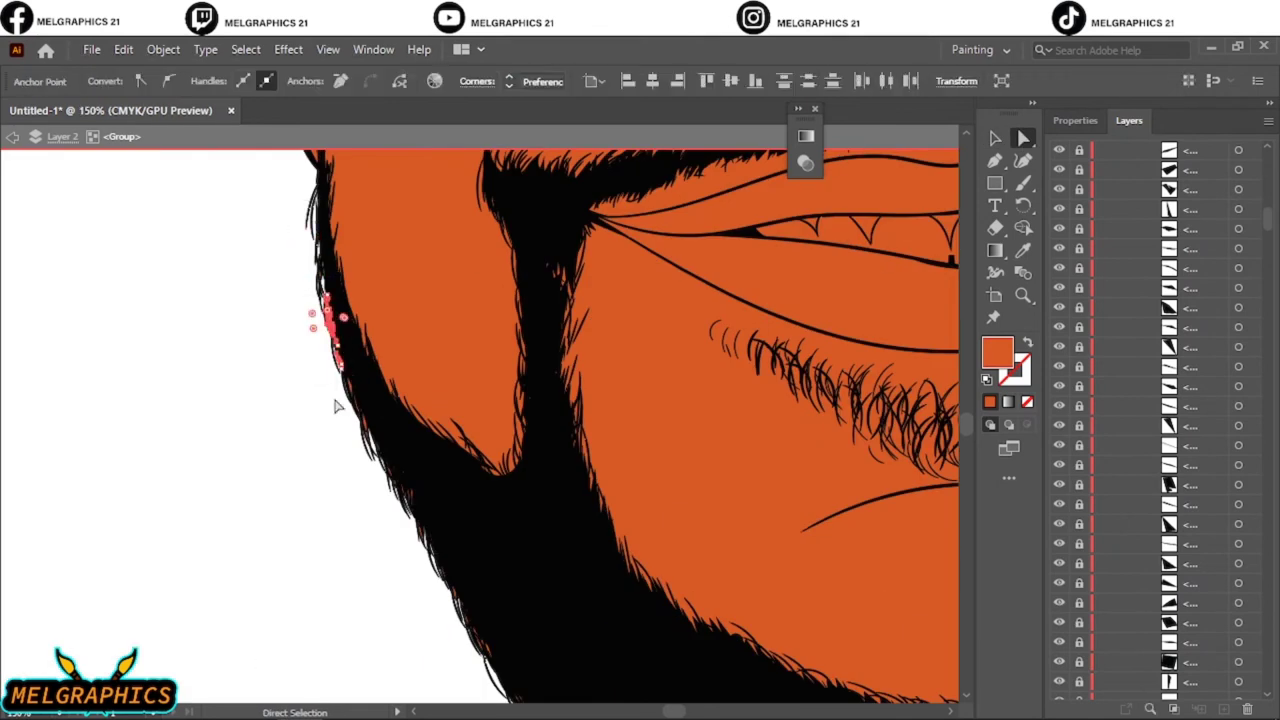
- Remove stray orange anchors along the beard's lower and right edges
{"action": "left_click_drag", "start_coordinate": [337, 406], "coordinate": [428, 520]}
{"action": "scroll", "coordinate": [590, 505], "scroll_direction": "down", "scroll_amount": 3, "text": "alt"}
{"action": "left_click_drag", "start_coordinate": [120, 430], "coordinate": [540, 700]}
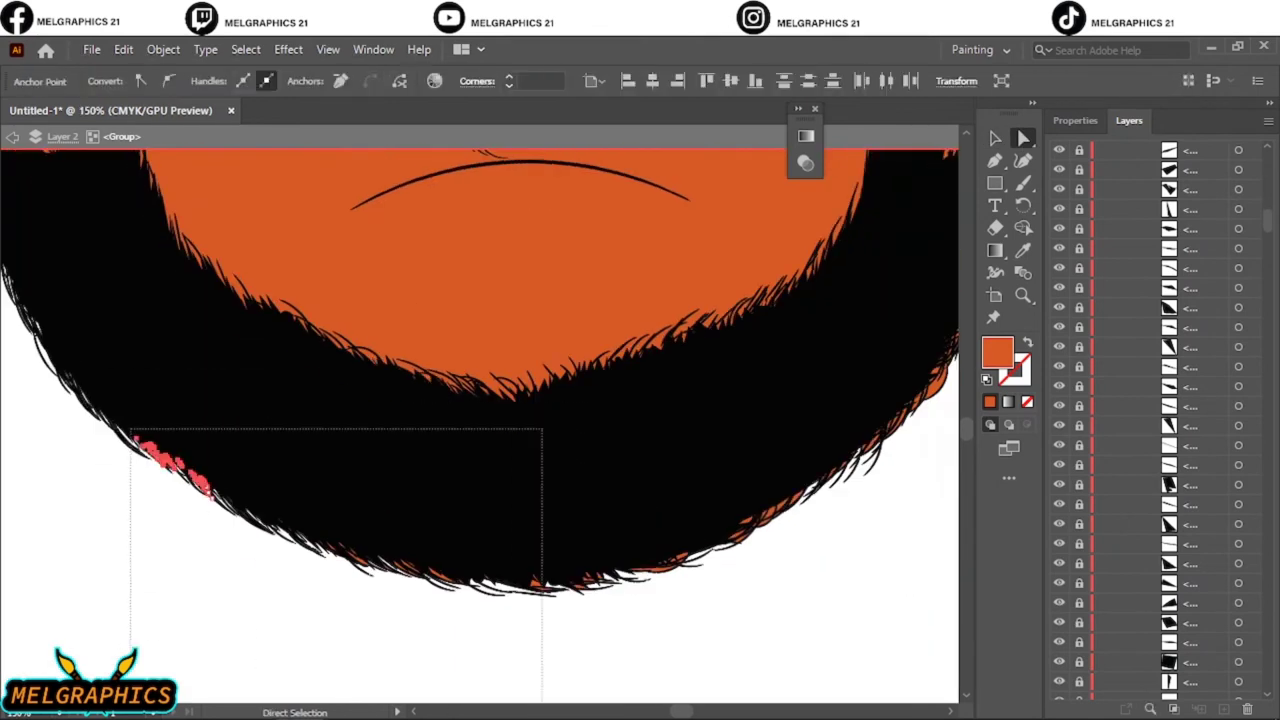
{"action": "scroll", "coordinate": [812, 522], "scroll_direction": "up", "scroll_amount": 3, "text": "alt"}
{"action": "left_click", "coordinate": [693, 494]}
{"action": "scroll", "coordinate": [760, 420], "scroll_direction": "up", "scroll_amount": 5}
{"action": "left_click_drag", "start_coordinate": [830, 250], "coordinate": [763, 404]}
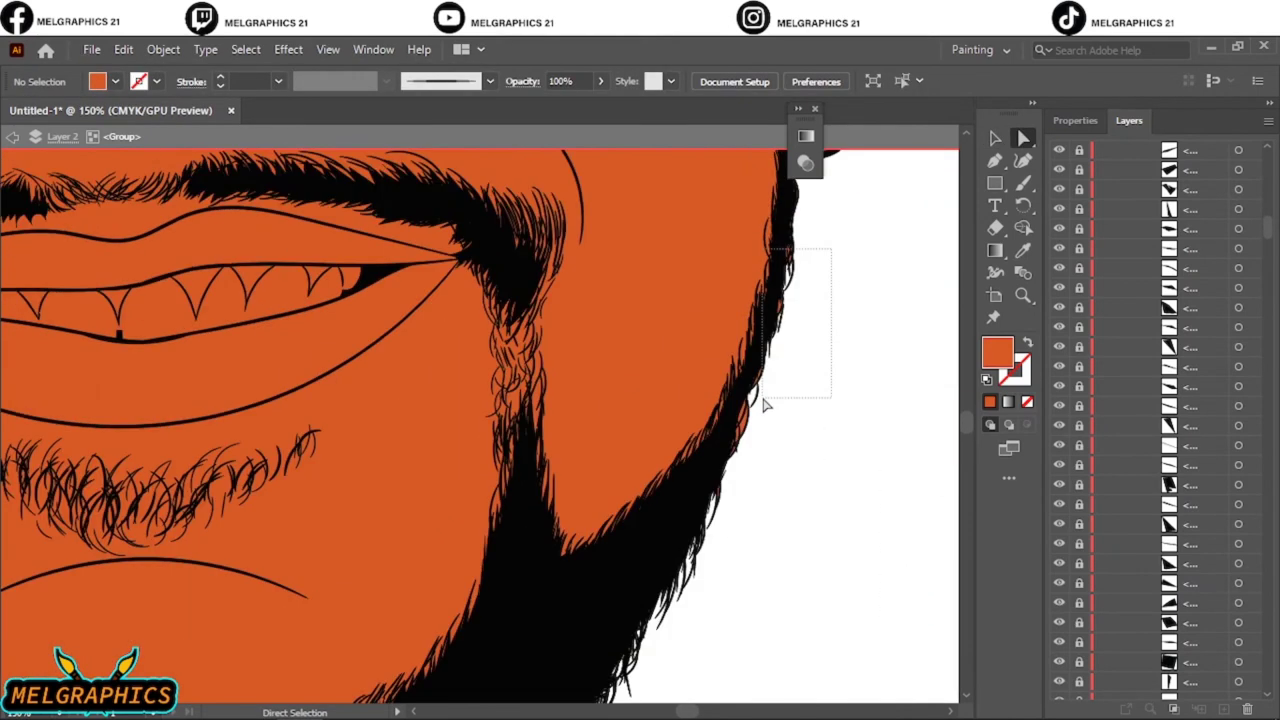
{"action": "scroll", "coordinate": [780, 418], "scroll_direction": "up", "scroll_amount": 3}
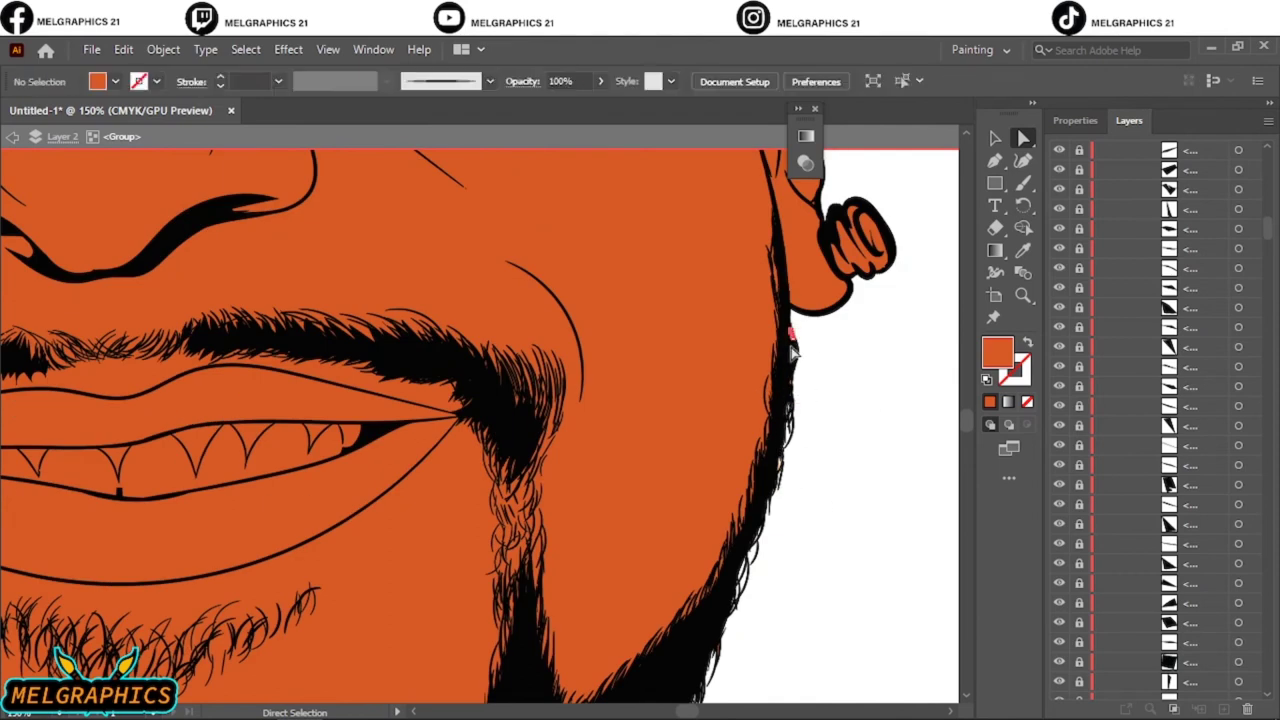
{"action": "scroll", "coordinate": [792, 350], "scroll_direction": "down", "scroll_amount": 2, "text": "alt"}
{"action": "scroll", "coordinate": [790, 390], "scroll_direction": "up", "scroll_amount": 3}
{"action": "scroll", "coordinate": [780, 400], "scroll_direction": "up", "scroll_amount": 3}
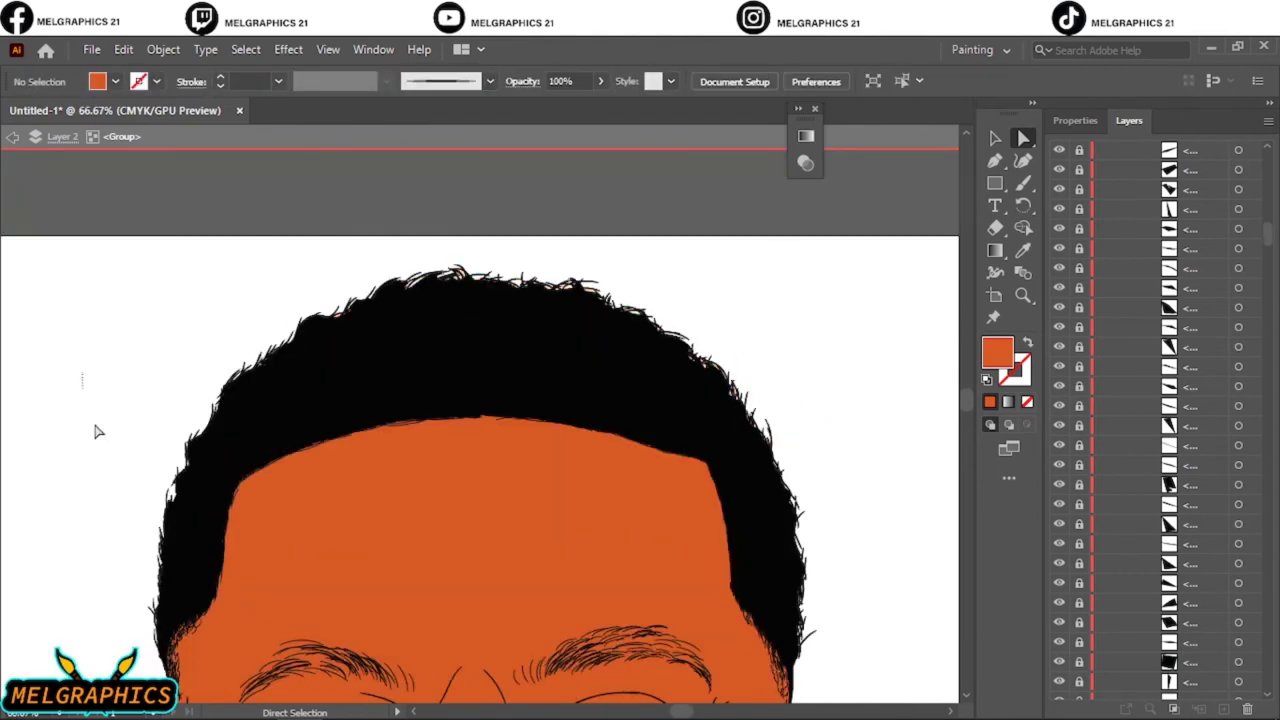
{"action": "scroll", "coordinate": [150, 480], "scroll_direction": "down", "scroll_amount": 3}
- Remove stray orange bits along the left hairline and return to the full-face view
{"action": "key", "text": "ctrl+0"}
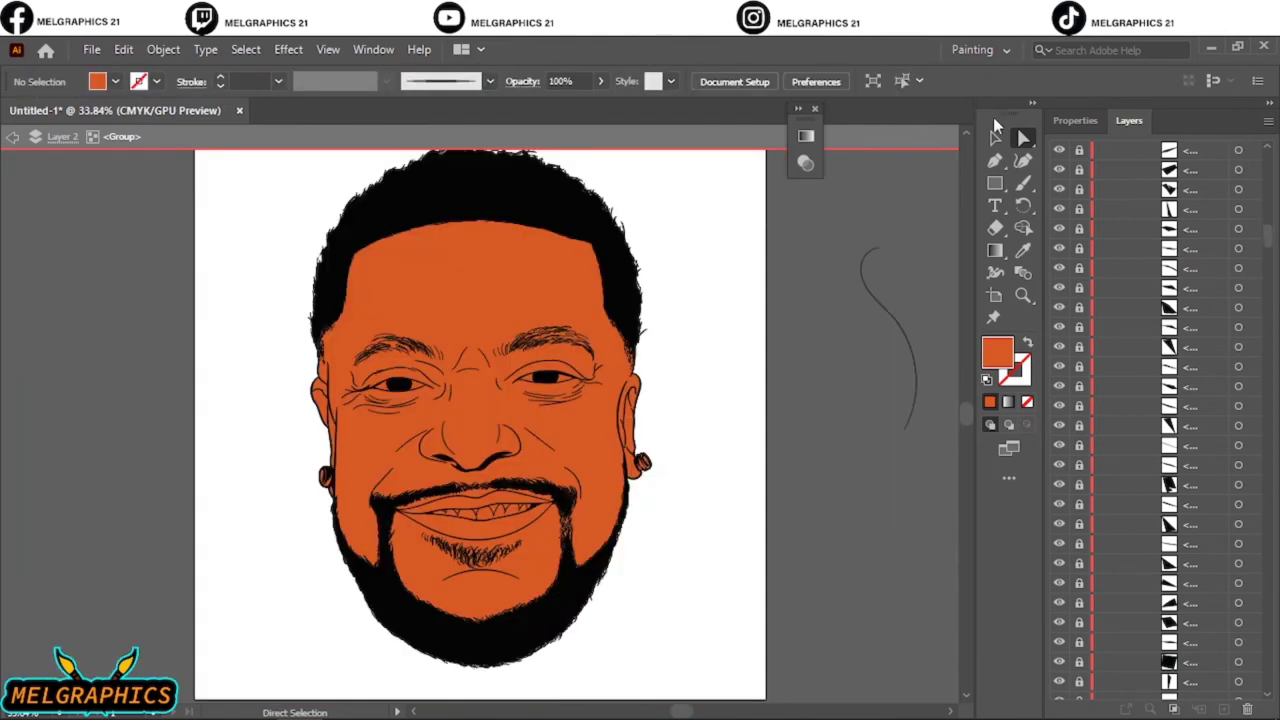
{"action": "left_click_drag", "start_coordinate": [200, 206], "coordinate": [606, 543]}
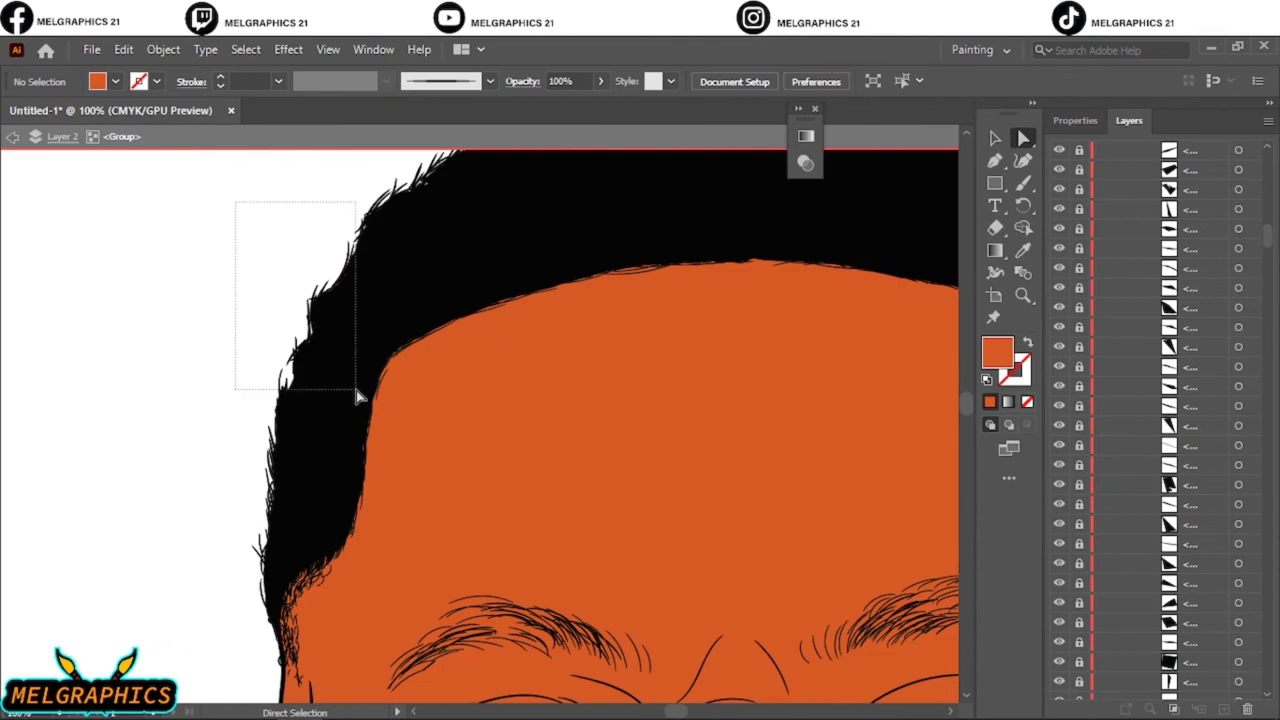
{"action": "left_click_drag", "start_coordinate": [262, 260], "coordinate": [336, 450]}
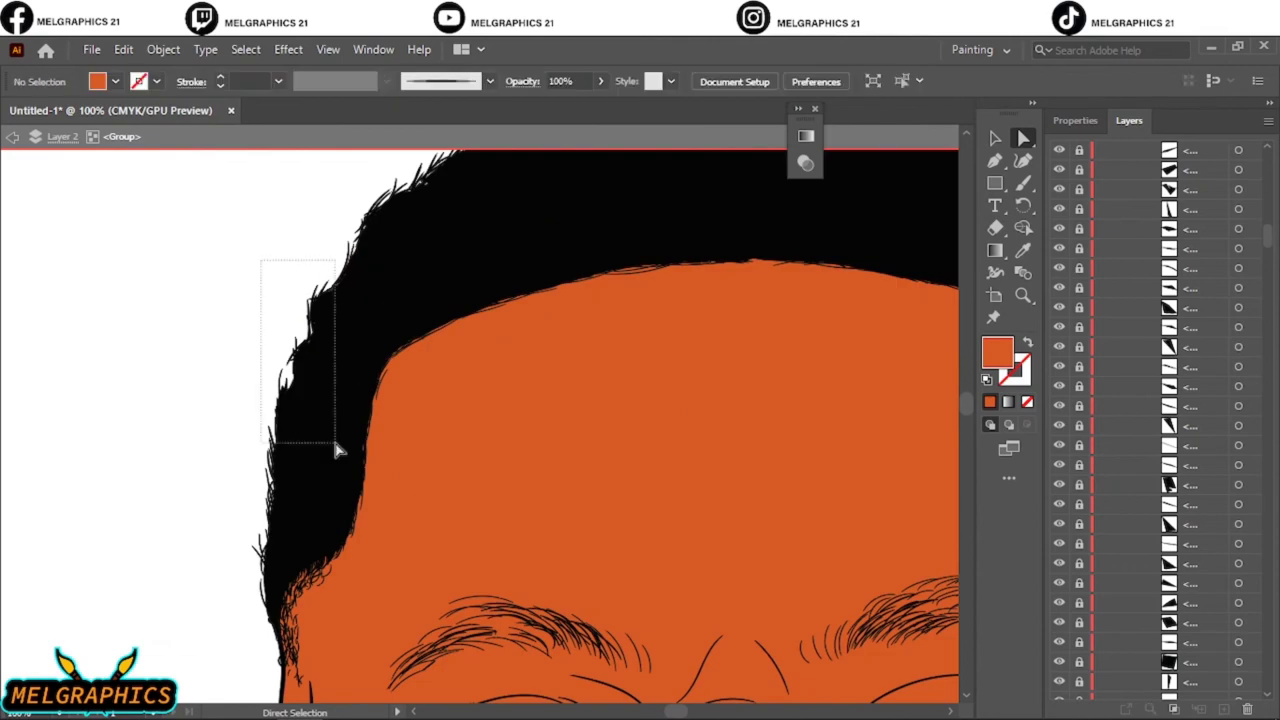
{"action": "key", "text": "ctrl+minus"}
{"action": "key", "text": "ctrl+minus"}
{"action": "key", "text": "ctrl+minus"}
- Select the orange skin pieces, then open and dismiss Adjust Color Balance
{"action": "left_click", "coordinate": [995, 138]}
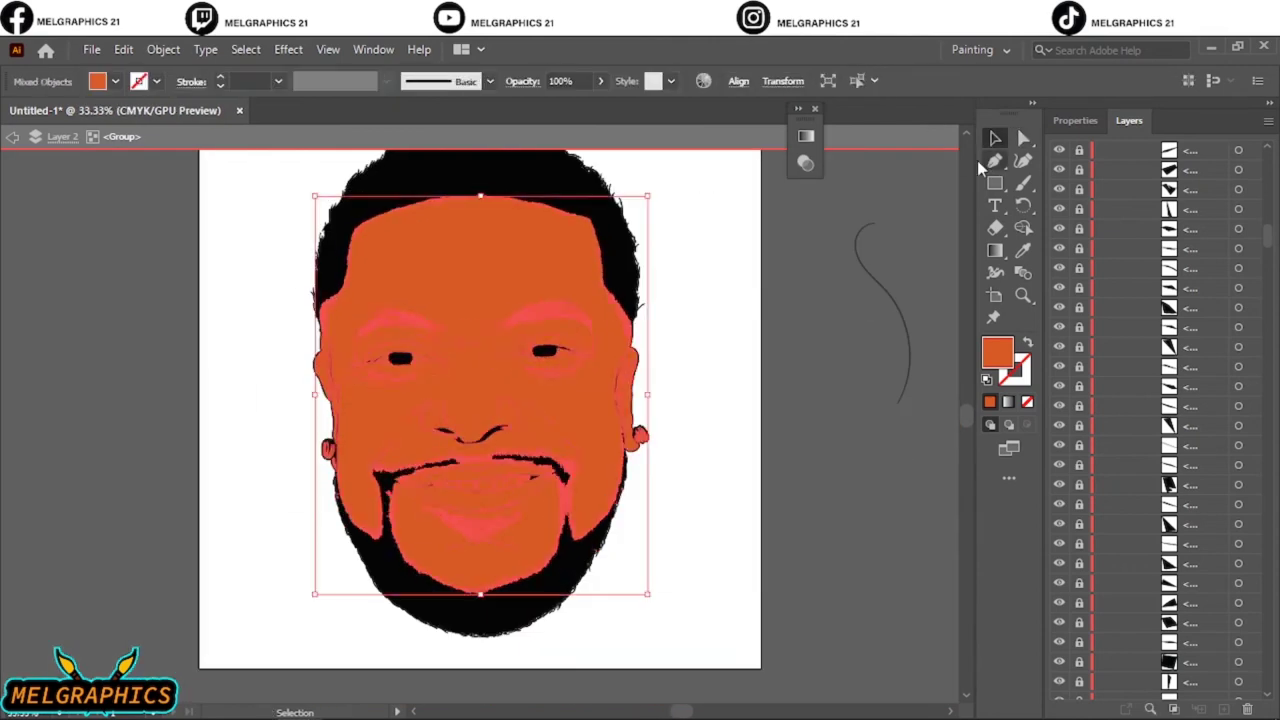
{"action": "key", "text": "ctrl+plus"}
{"action": "key", "text": "ctrl+plus"}
{"action": "left_click", "coordinate": [123, 49]}
{"action": "left_click", "coordinate": [480, 397]}
{"action": "key", "text": "Escape"}
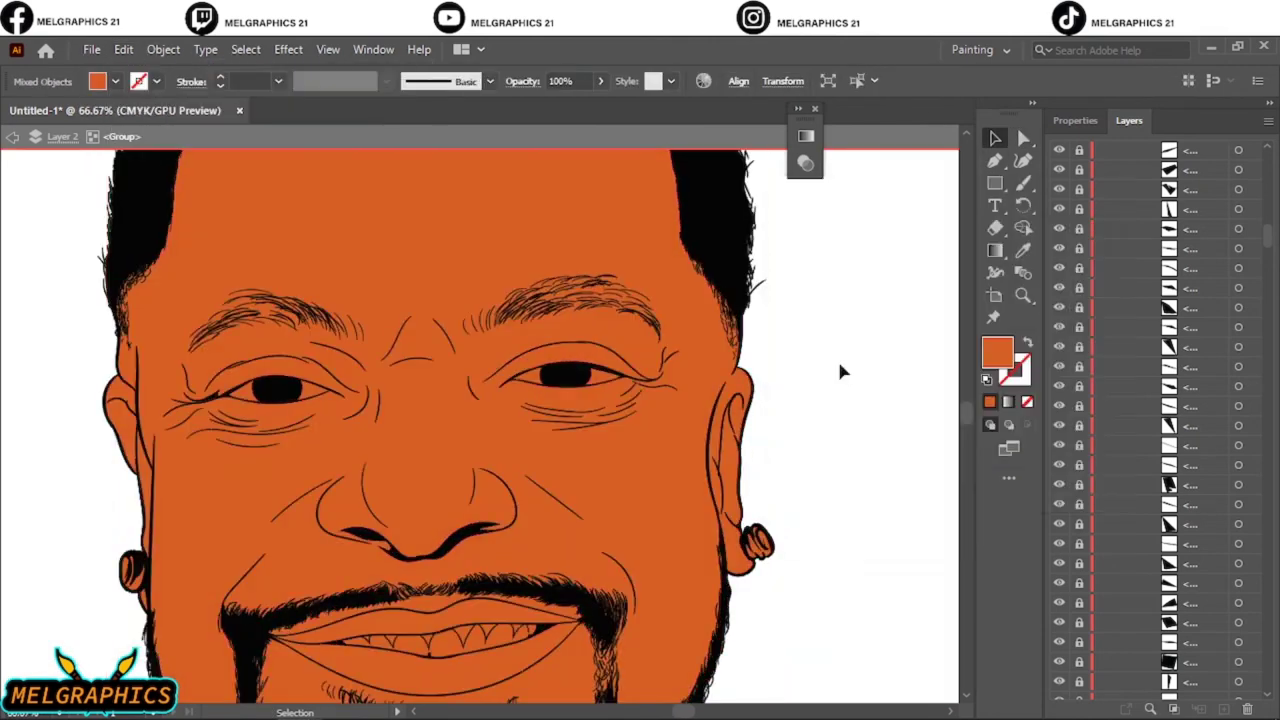
{"action": "key", "text": "ctrl+minus"}
- Fill the upper lip with dark red A32F1C
{"action": "left_click", "coordinate": [470, 520]}
{"action": "key", "text": "ctrl+plus"}
{"action": "key", "text": "ctrl+plus"}
{"action": "double_click", "coordinate": [1000, 357]}
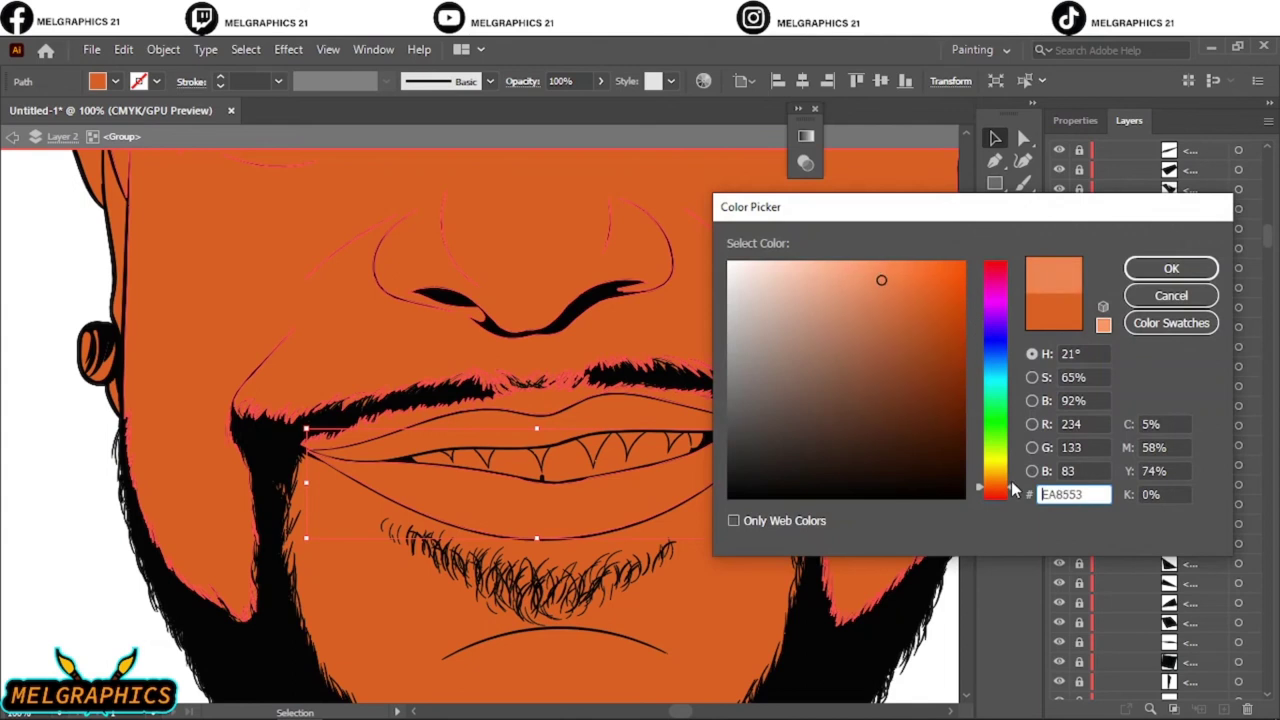
{"action": "type", "text": "A32F1C"}
{"action": "key", "text": "Return"}
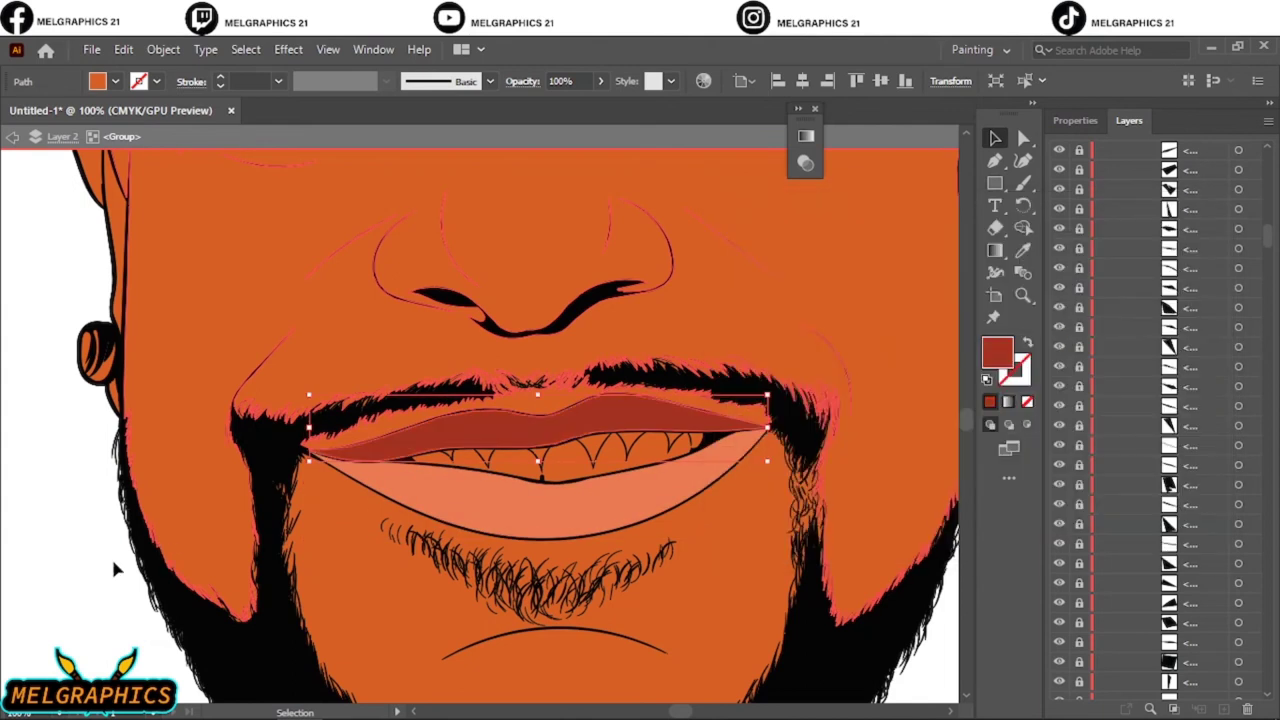
- Fill the teeth shape with white
{"action": "left_click", "coordinate": [556, 457]}
{"action": "double_click", "coordinate": [1000, 357]}
{"action": "key", "text": "Escape"}
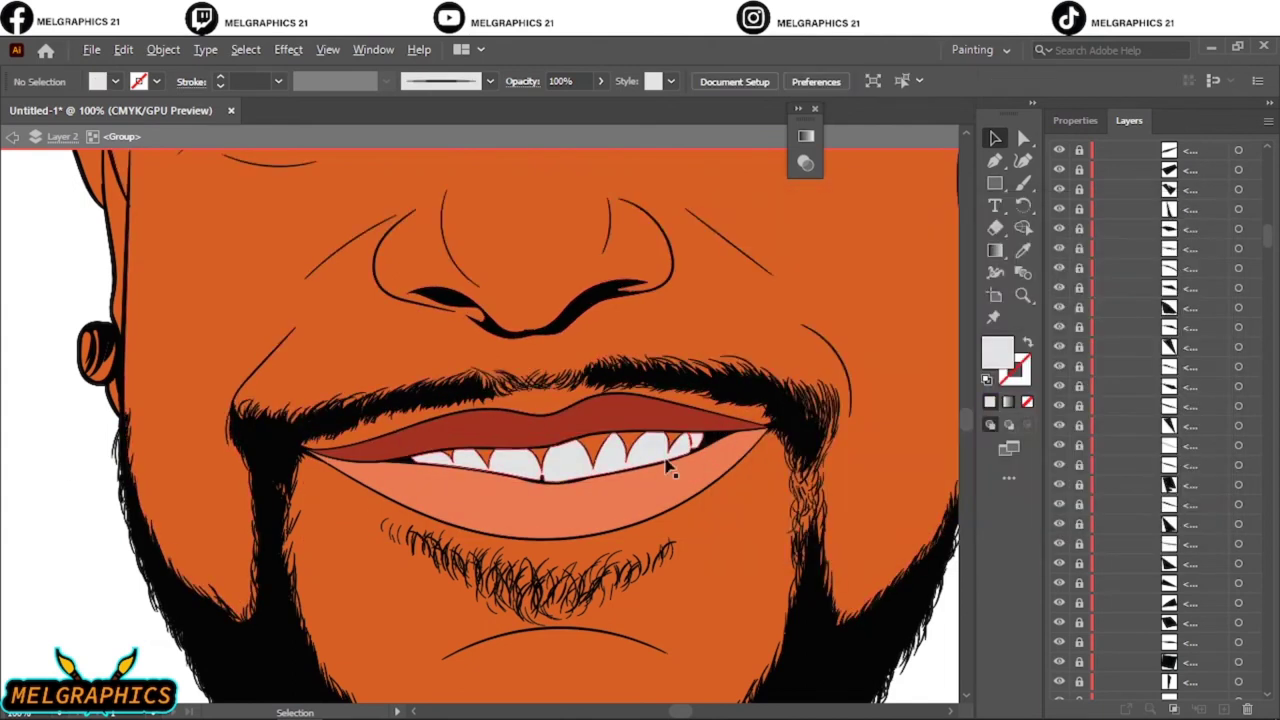
{"action": "scroll", "coordinate": [671, 466], "scroll_direction": "up", "scroll_amount": 5}
{"action": "scroll", "coordinate": [400, 500], "scroll_direction": "down", "scroll_amount": 3}
- Fill the three triangular gaps between the teeth with red
{"action": "left_click", "coordinate": [290, 572]}
{"action": "left_click", "coordinate": [259, 570], "text": "shift"}
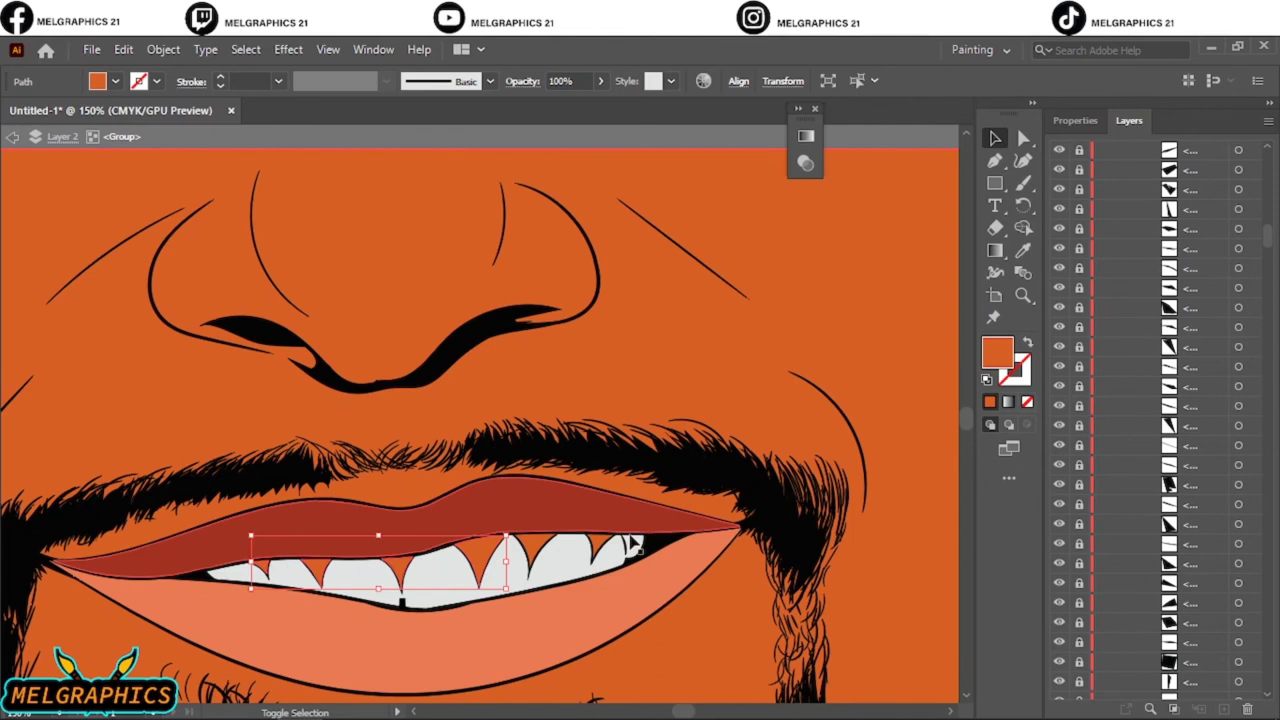
{"action": "left_click", "coordinate": [595, 550], "text": "shift"}
{"action": "double_click", "coordinate": [997, 352]}
{"action": "left_click", "coordinate": [886, 274]}
{"action": "left_click", "coordinate": [906, 289]}
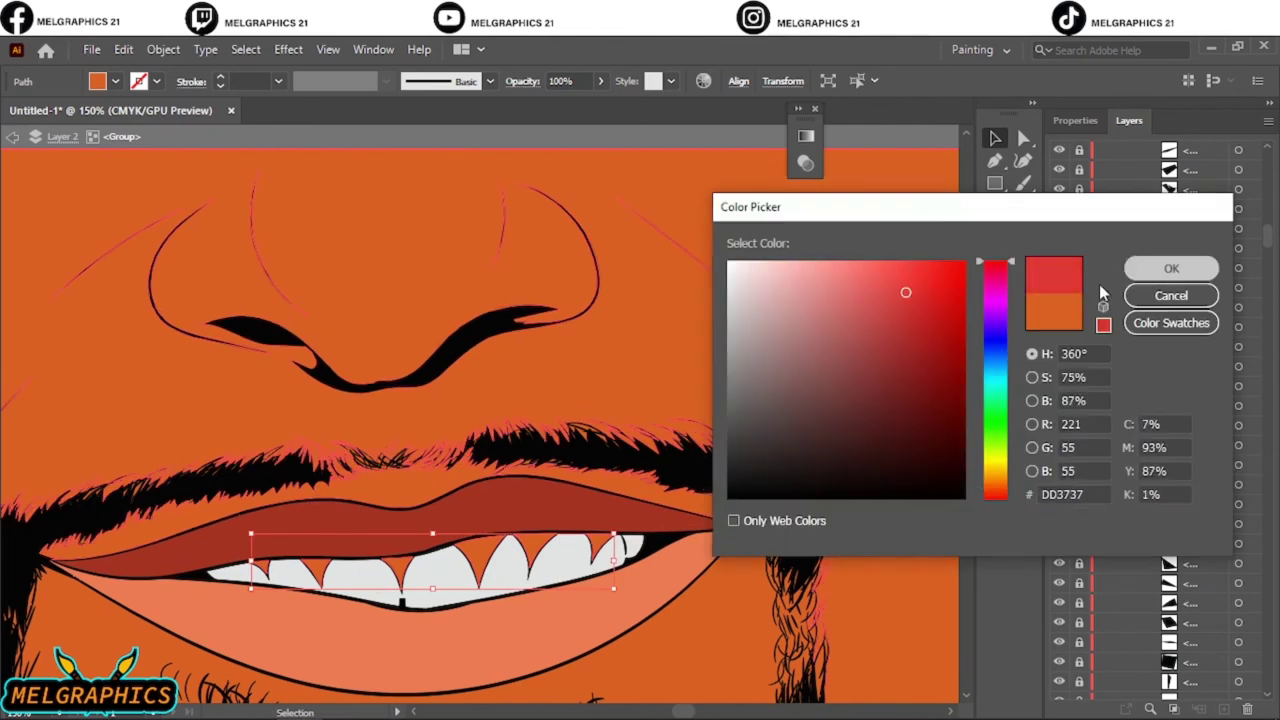
{"action": "key", "text": "Return"}
- Fill the eye whites with white
{"action": "key", "text": "ctrl+0"}
{"action": "scroll", "coordinate": [330, 403], "scroll_direction": "up", "scroll_amount": 5}
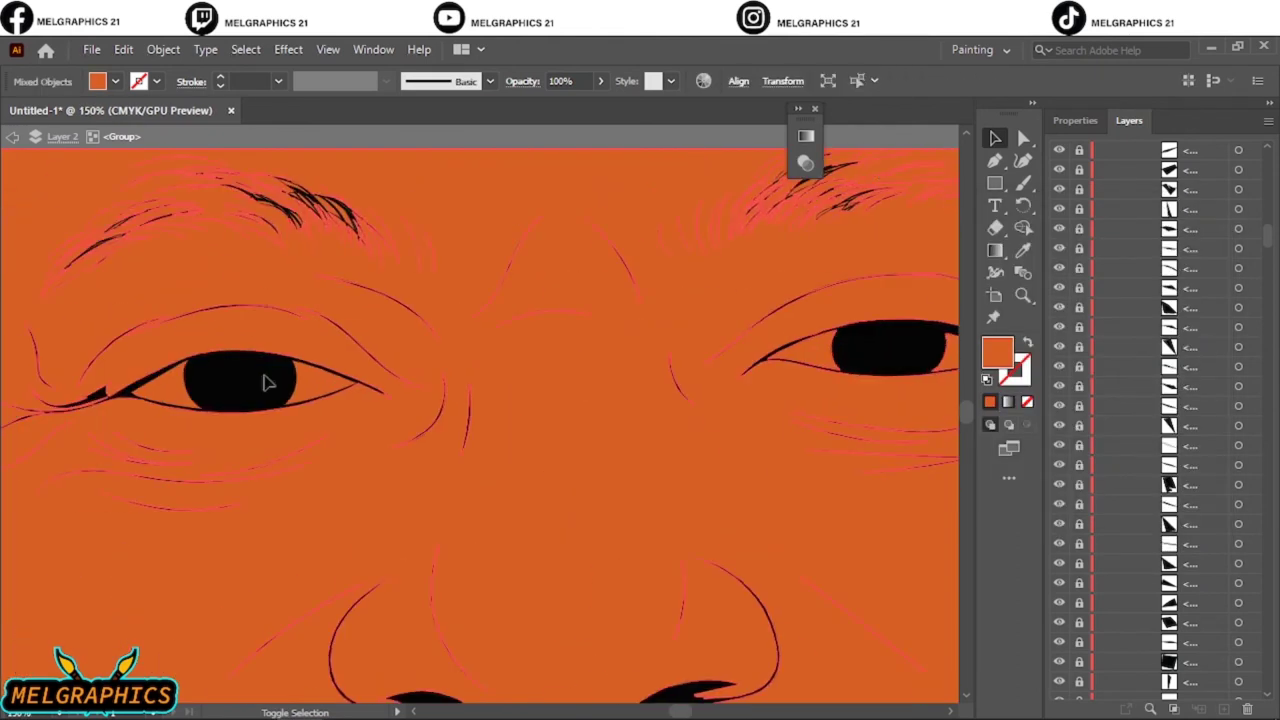
{"action": "double_click", "coordinate": [997, 352]}
{"action": "key", "text": "Return"}
{"action": "scroll", "coordinate": [672, 348], "scroll_direction": "down", "scroll_amount": 3}
{"action": "left_click", "coordinate": [672, 348]}
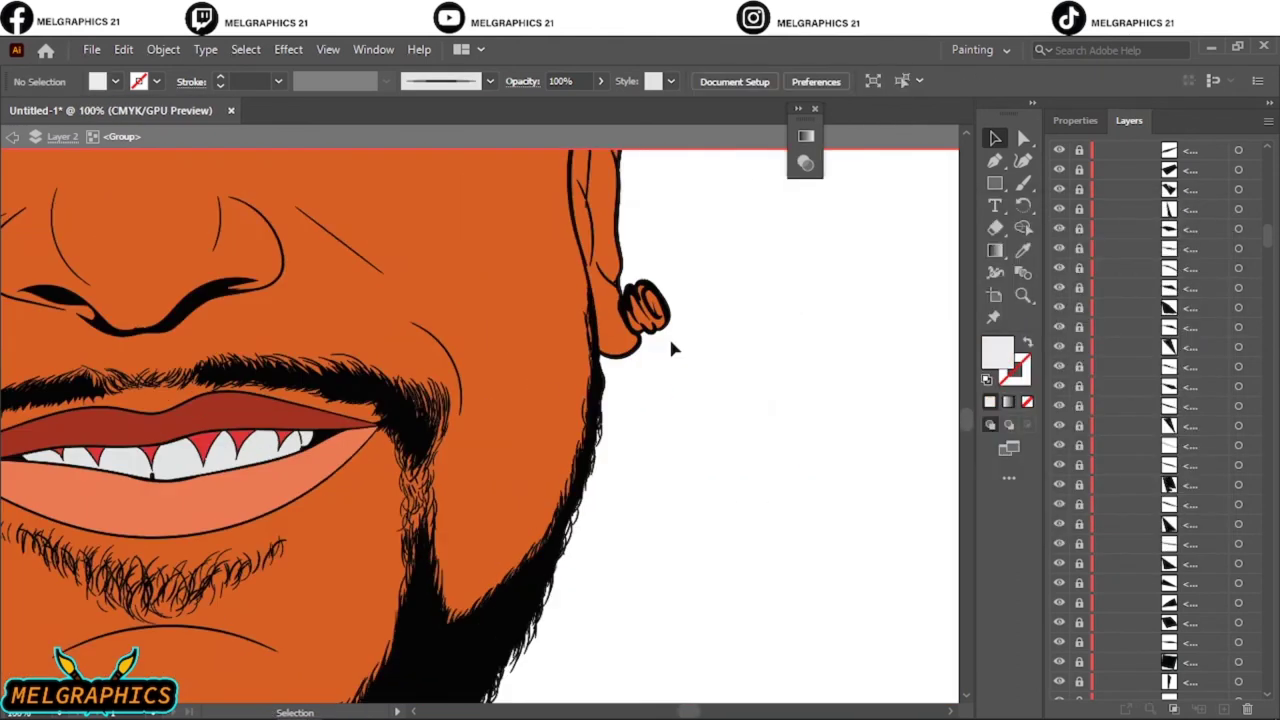
- Select the orange skin shape and confirm its fill colour
{"action": "left_click", "coordinate": [640, 335]}
{"action": "scroll", "coordinate": [672, 348], "scroll_direction": "left", "scroll_amount": 5}
{"action": "double_click", "coordinate": [997, 352]}
{"action": "key", "text": "Return"}
{"action": "key", "text": "ctrl+0"}
{"action": "left_click", "coordinate": [240, 540]}
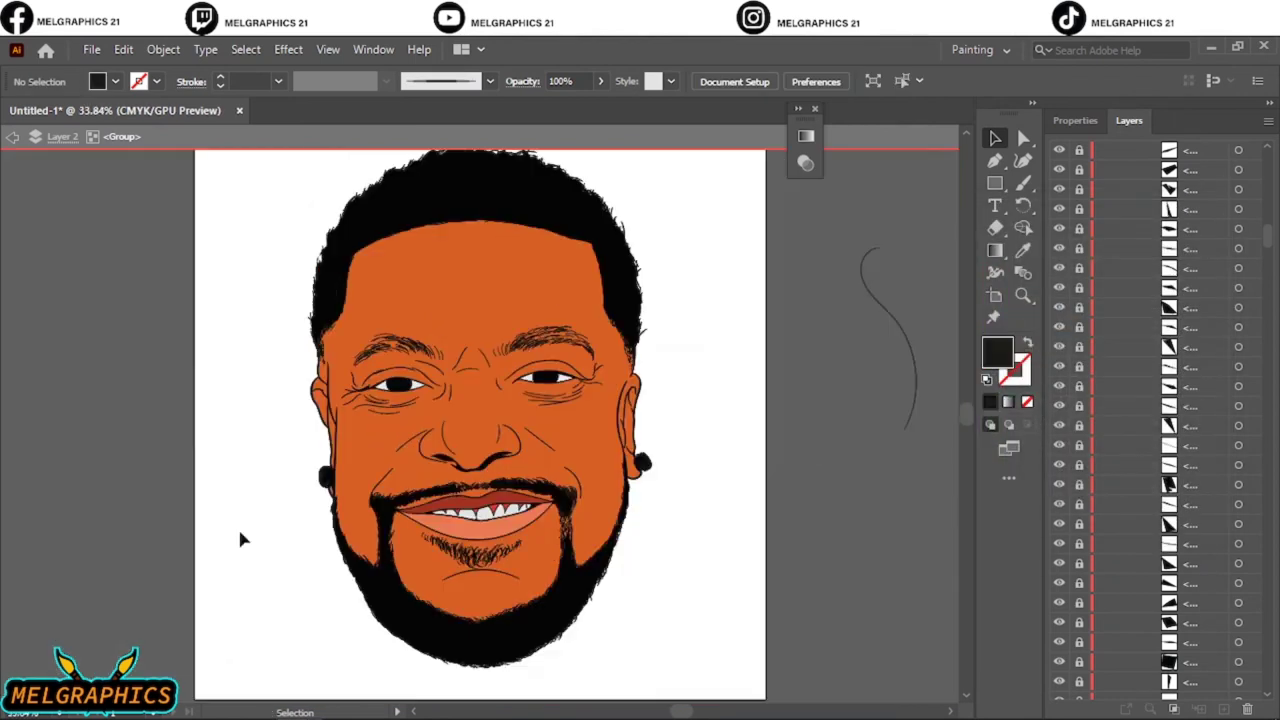
- Recolor the face artwork, lowering the skin orange's saturation and raising its brightness
{"action": "left_click", "coordinate": [480, 260]}
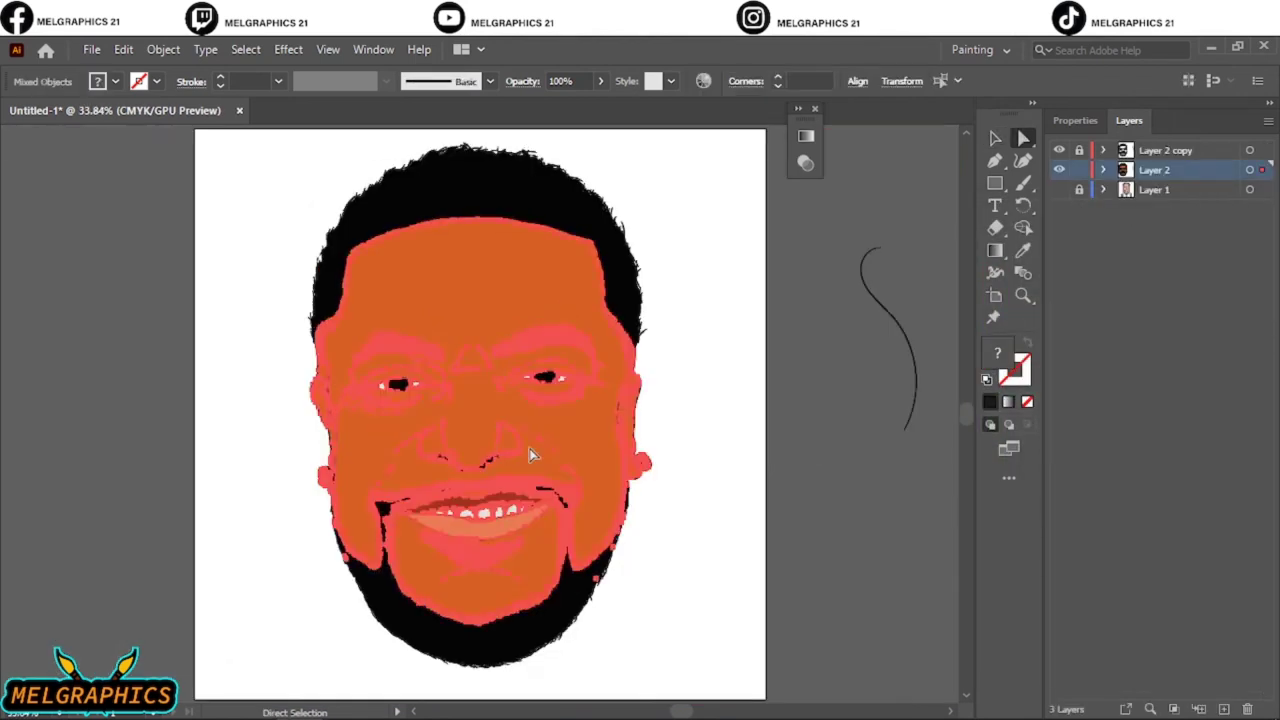
{"action": "key", "text": "ctrl+plus"}
{"action": "key", "text": "ctrl+plus"}
{"action": "left_click", "coordinate": [123, 49]}
{"action": "left_click", "coordinate": [819, 344]}
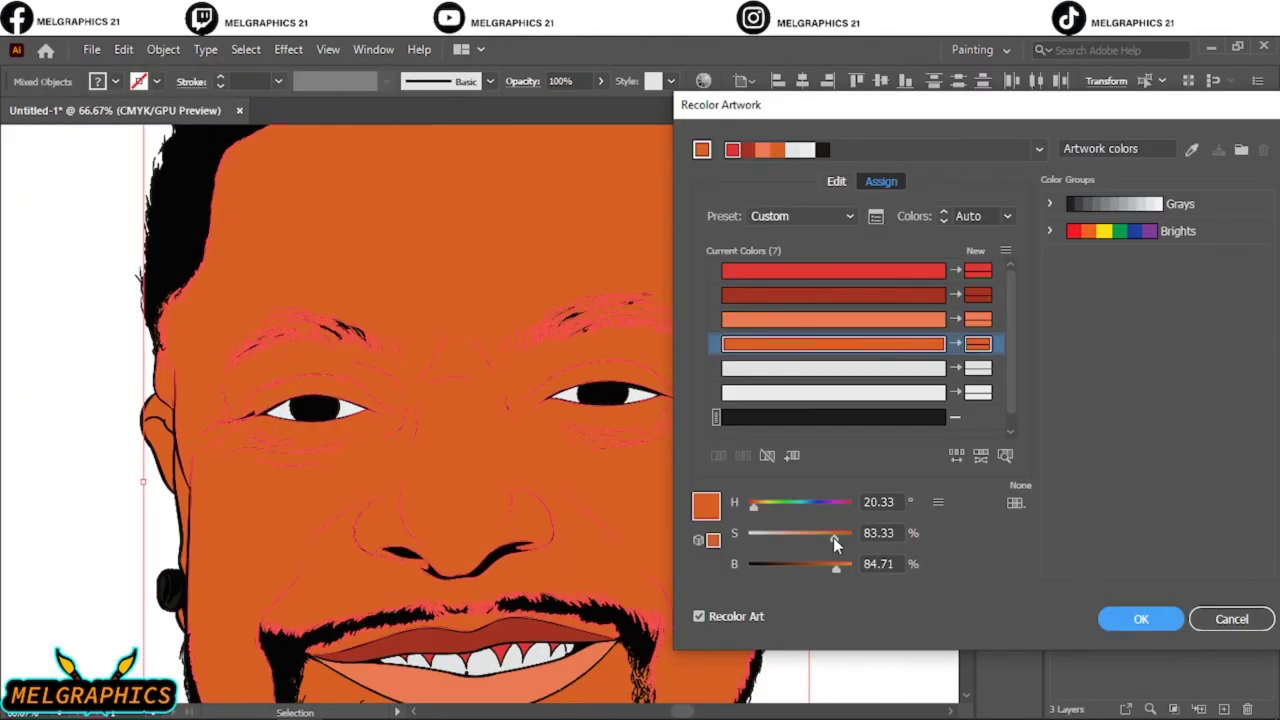
{"action": "left_click_drag", "start_coordinate": [835, 543], "coordinate": [830, 540]}
{"action": "left_click_drag", "start_coordinate": [836, 566], "coordinate": [819, 542]}
{"action": "left_click", "coordinate": [843, 320]}
{"action": "left_click", "coordinate": [1141, 619]}
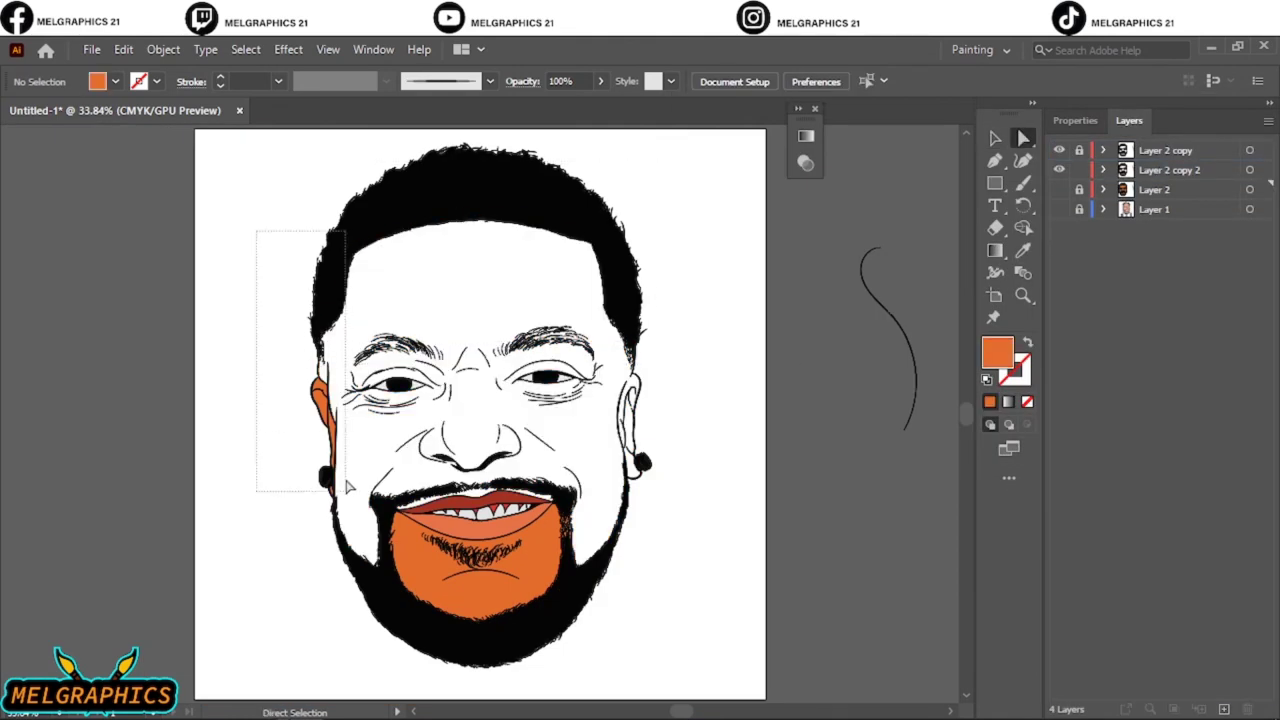
- Delete the orange fill pieces on the chin
{"action": "key", "text": "ctrl+1"}
{"action": "scroll", "coordinate": [731, 343], "scroll_direction": "down", "scroll_amount": 3}
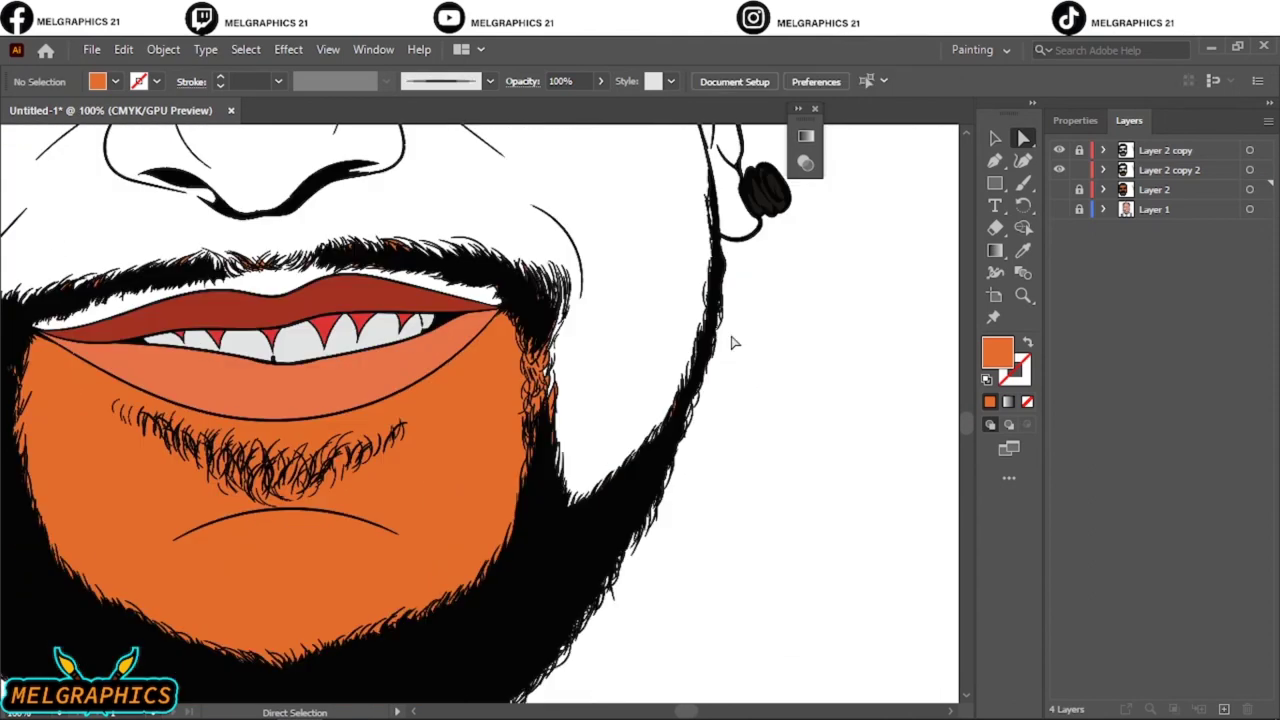
{"action": "left_click", "coordinate": [529, 280]}
{"action": "mouse_move", "coordinate": [434, 415]}
{"action": "left_mouse_down"}
{"action": "mouse_move", "coordinate": [320, 583]}
{"action": "mouse_move", "coordinate": [300, 508]}
{"action": "left_mouse_up"}
{"action": "key", "text": "Delete"}
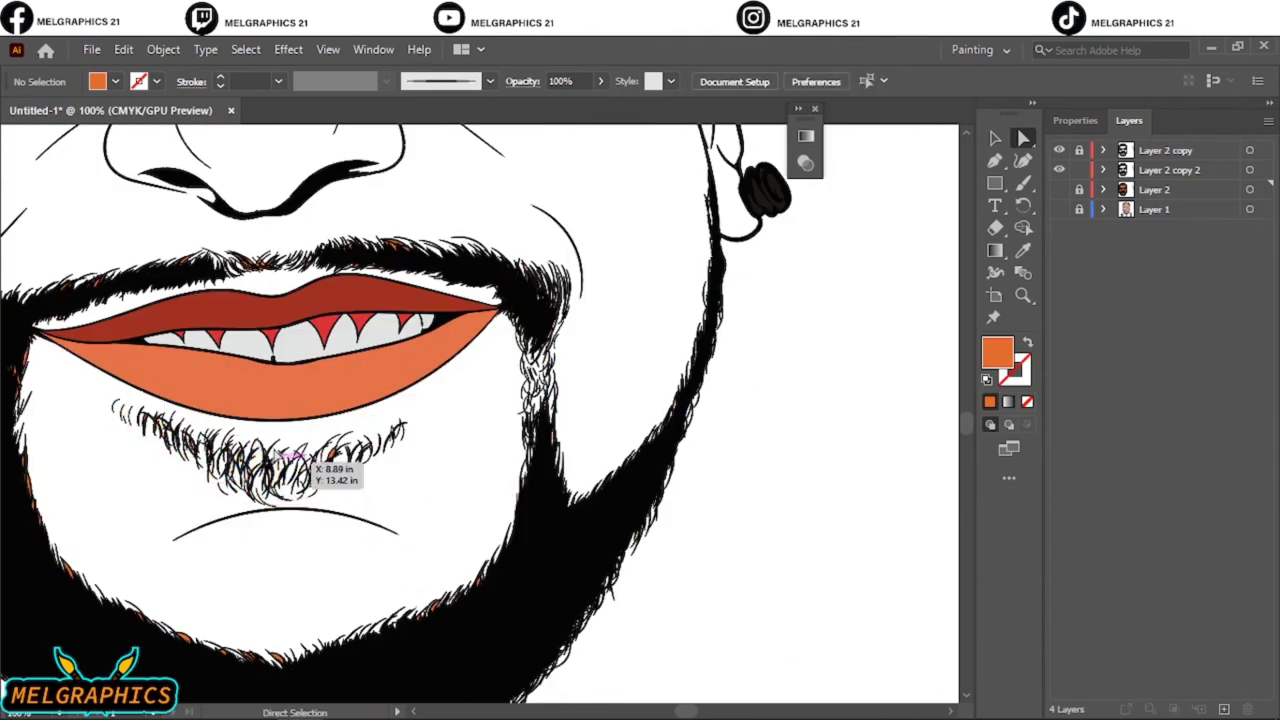
{"action": "left_click", "coordinate": [337, 449]}
- Select the orange bits among the moustache hairs, then make Layer 2 the active layer
{"action": "scroll", "coordinate": [449, 571], "scroll_direction": "left", "scroll_amount": 3}
{"action": "key", "text": "a"}
{"action": "scroll", "coordinate": [493, 657], "scroll_direction": "left", "scroll_amount": 3}
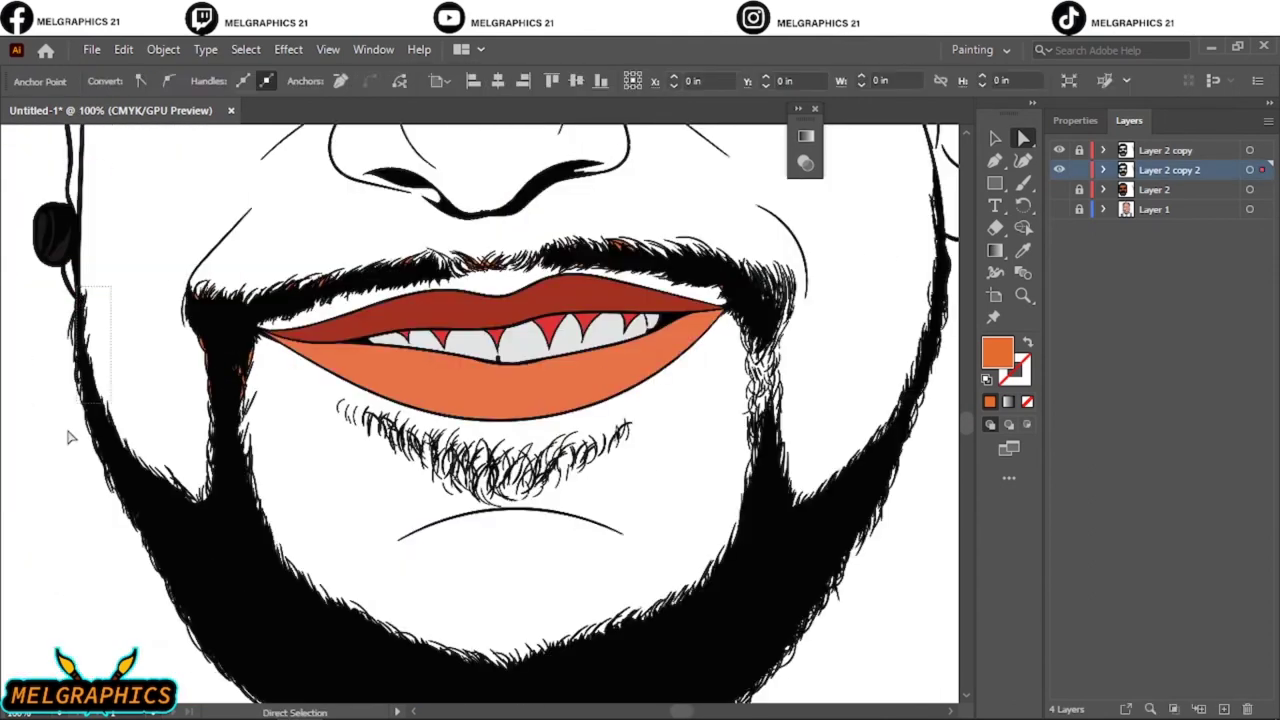
{"action": "left_click_drag", "start_coordinate": [390, 247], "coordinate": [529, 283]}
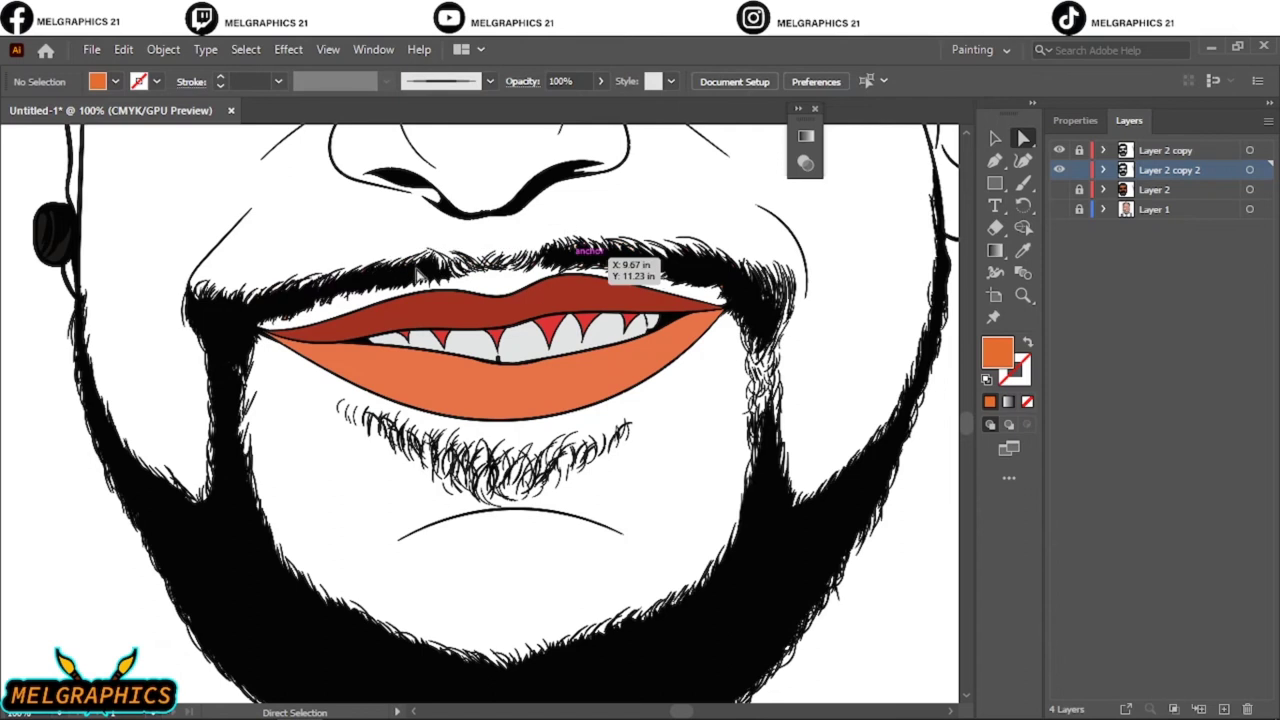
{"action": "key", "text": "ctrl+0"}
{"action": "left_click", "coordinate": [1150, 189]}
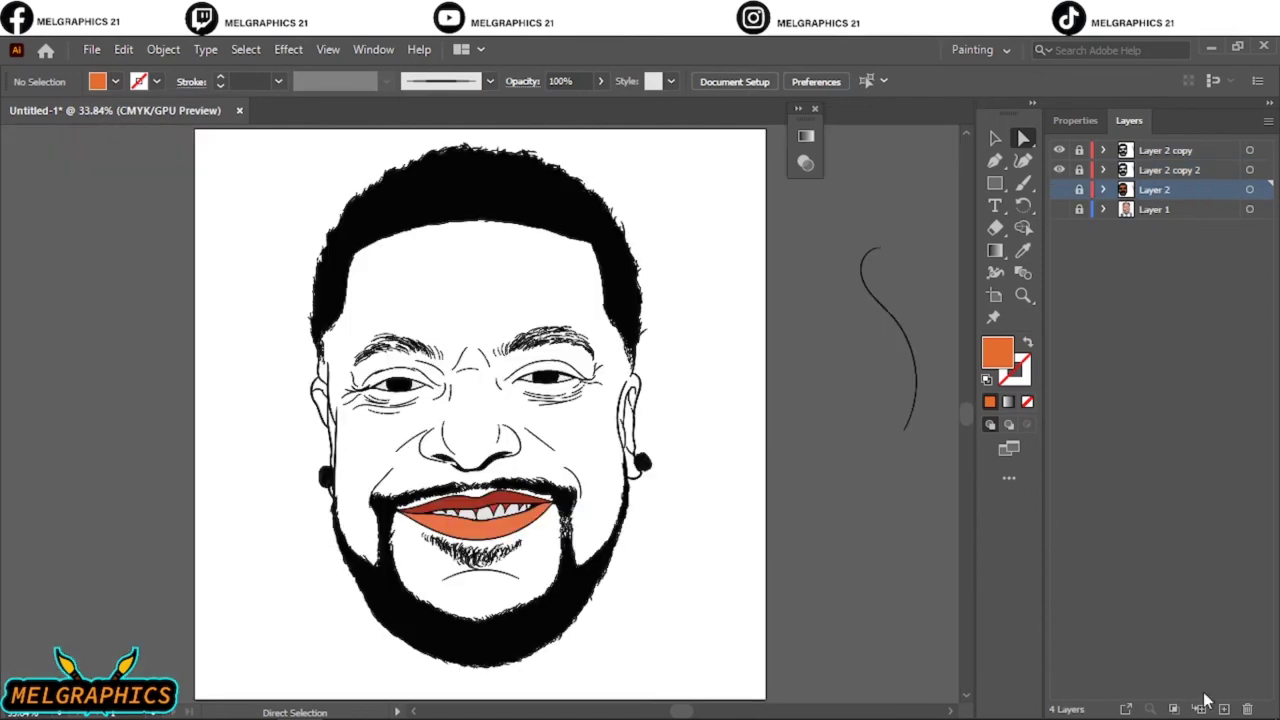
- Add Layer 5 for shading, show the reference photo and pick a darker orange Pencil fill
{"action": "left_click", "coordinate": [1059, 209]}
{"action": "left_click", "coordinate": [1059, 209]}
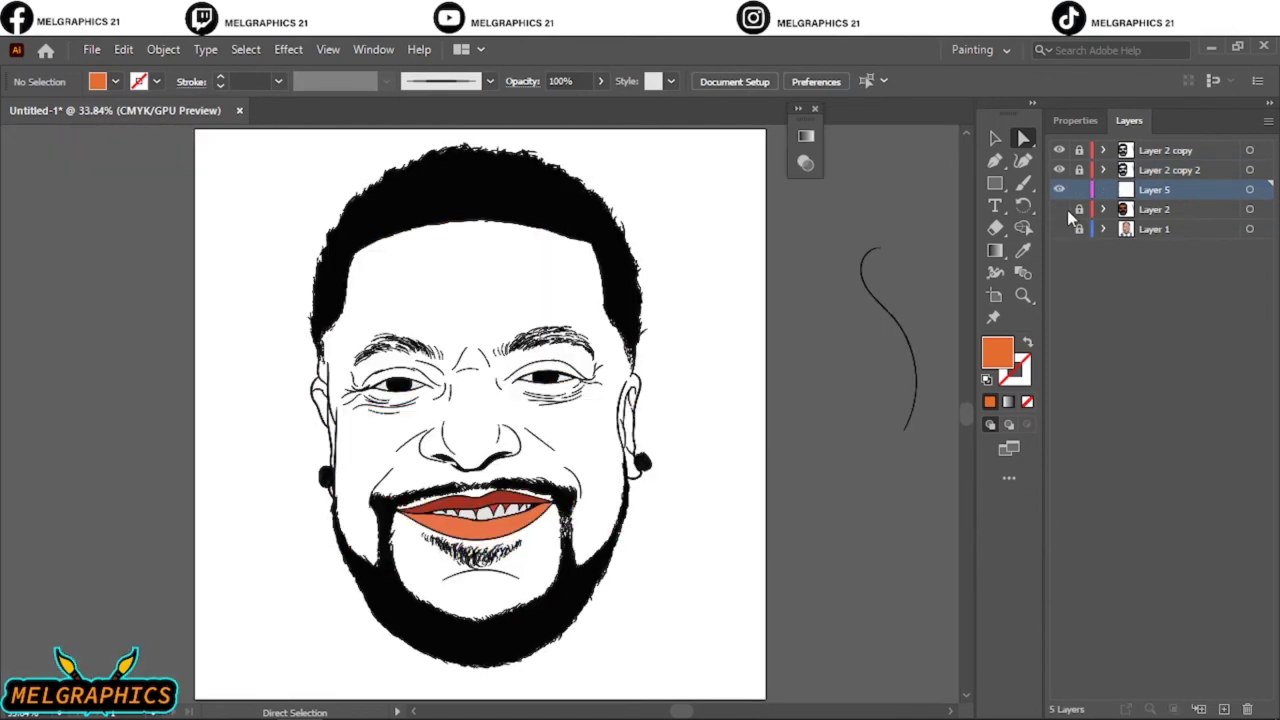
{"action": "left_click_drag", "start_coordinate": [1022, 183], "coordinate": [1128, 229]}
{"action": "left_click", "coordinate": [1059, 229]}
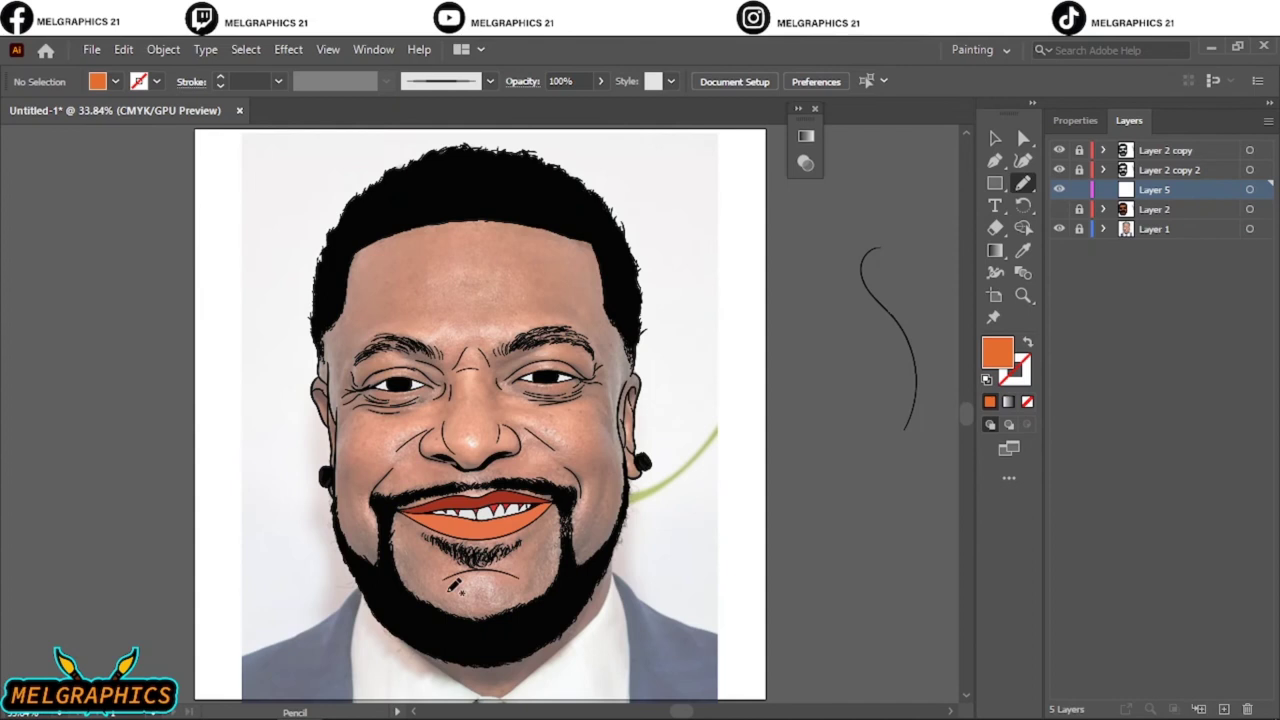
{"action": "key", "text": "ctrl+plus"}
{"action": "key", "text": "ctrl+plus"}
{"action": "key", "text": "ctrl+plus"}
{"action": "key", "text": "ctrl+plus"}
{"action": "double_click", "coordinate": [997, 352]}
{"action": "left_click", "coordinate": [919, 308]}
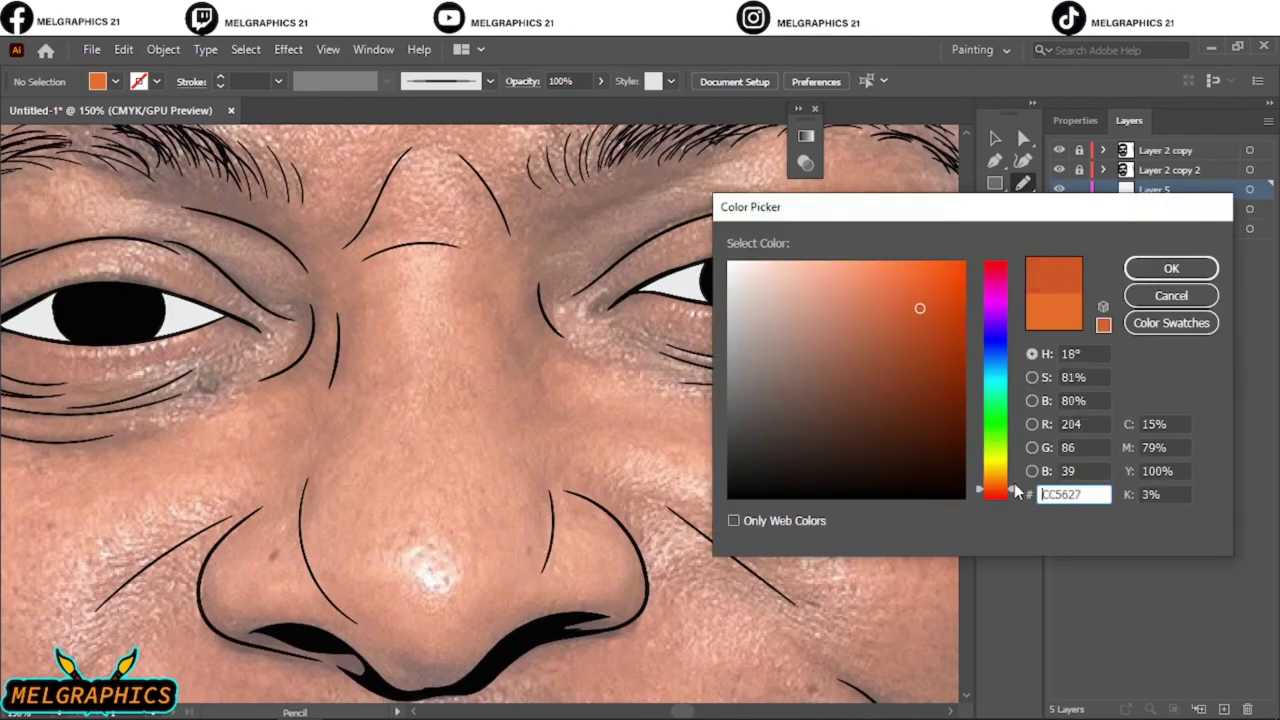
- Sample the orange skin colour with the Eyedropper and set a darker shade of it as fill
{"action": "left_click", "coordinate": [1171, 268]}
{"action": "left_click", "coordinate": [1059, 229]}
{"action": "key", "text": "i"}
{"action": "left_click", "coordinate": [690, 345]}
{"action": "double_click", "coordinate": [997, 352]}
{"action": "left_click", "coordinate": [927, 310]}
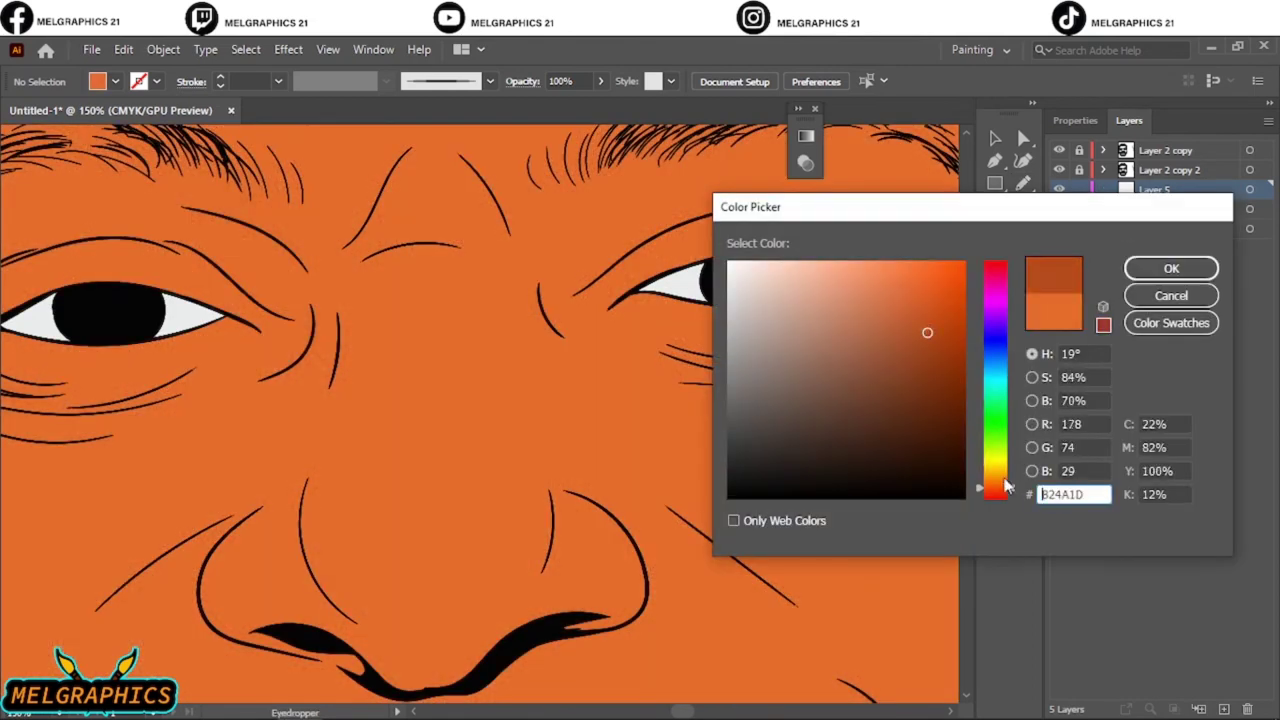
{"action": "left_click", "coordinate": [1171, 322]}
{"action": "left_click", "coordinate": [1171, 322]}
{"action": "left_click", "coordinate": [923, 309]}
{"action": "left_click", "coordinate": [1171, 268]}
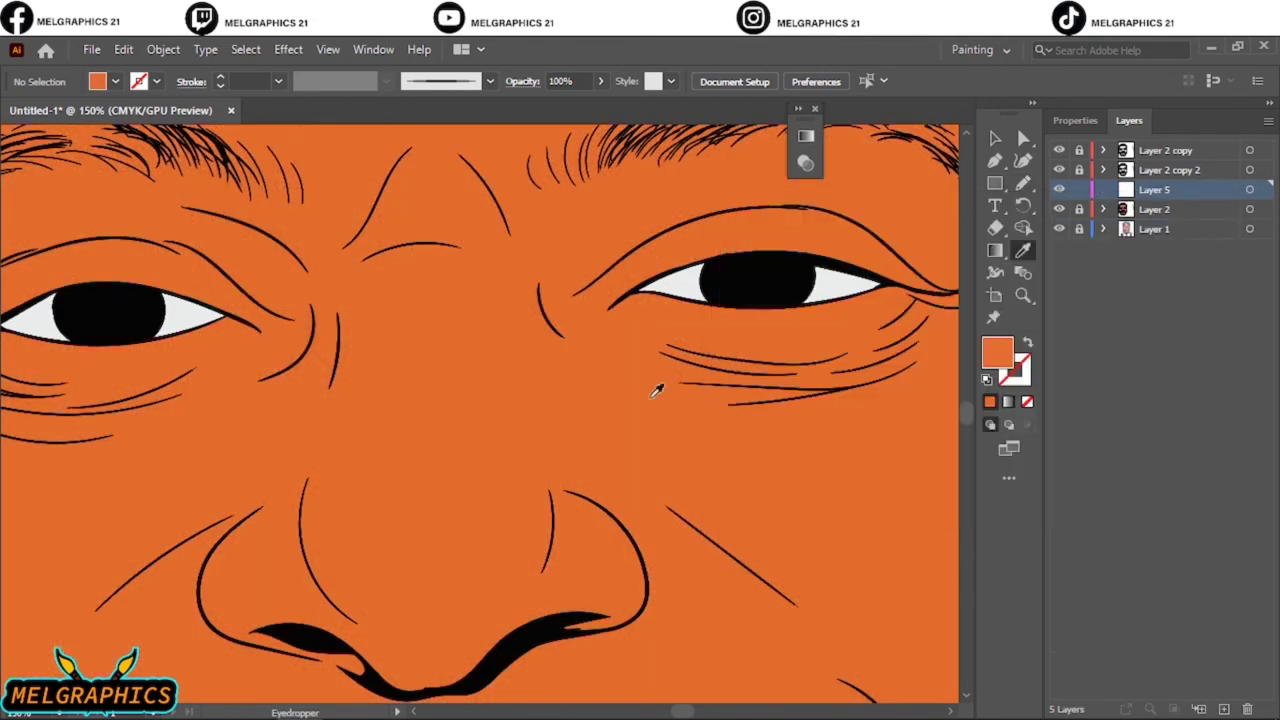
- Change the shading fill to a redder, darker orange and show the reference photo
{"action": "double_click", "coordinate": [997, 352]}
{"action": "left_click", "coordinate": [929, 300]}
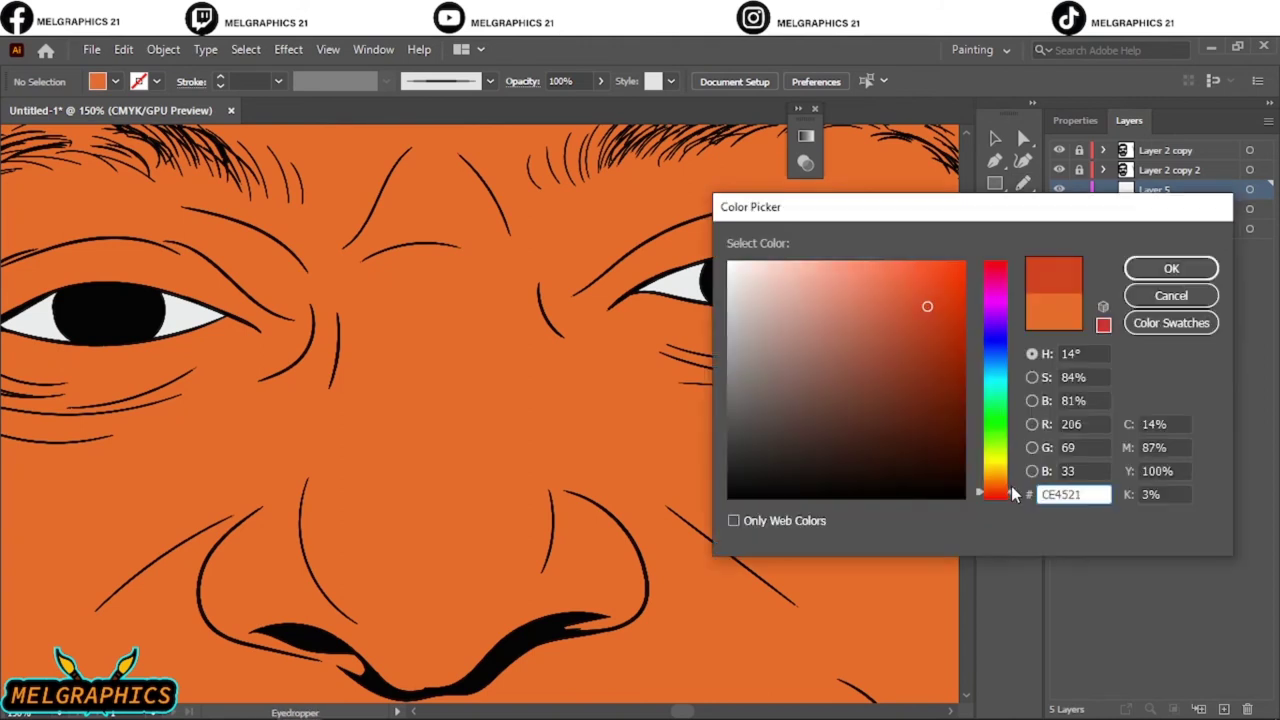
{"action": "left_click", "coordinate": [1169, 267]}
{"action": "left_click", "coordinate": [1059, 229]}
{"action": "scroll", "coordinate": [480, 400], "scroll_direction": "up", "scroll_amount": 3}
- Settle the shading fill on dark red-orange BF4928 and show only the reference photo layer
{"action": "key", "text": "i"}
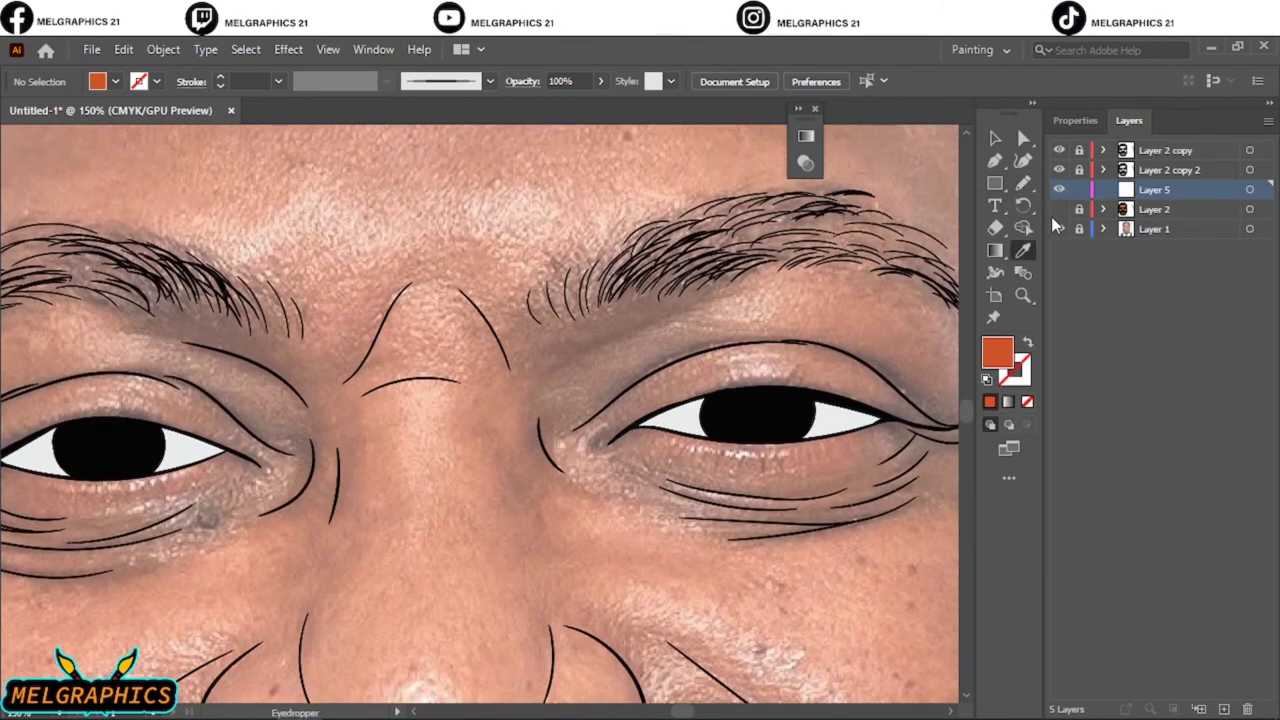
{"action": "left_click", "coordinate": [1059, 229]}
{"action": "double_click", "coordinate": [997, 352]}
{"action": "left_click", "coordinate": [918, 318]}
{"action": "left_click", "coordinate": [1171, 268]}
{"action": "double_click", "coordinate": [997, 352]}
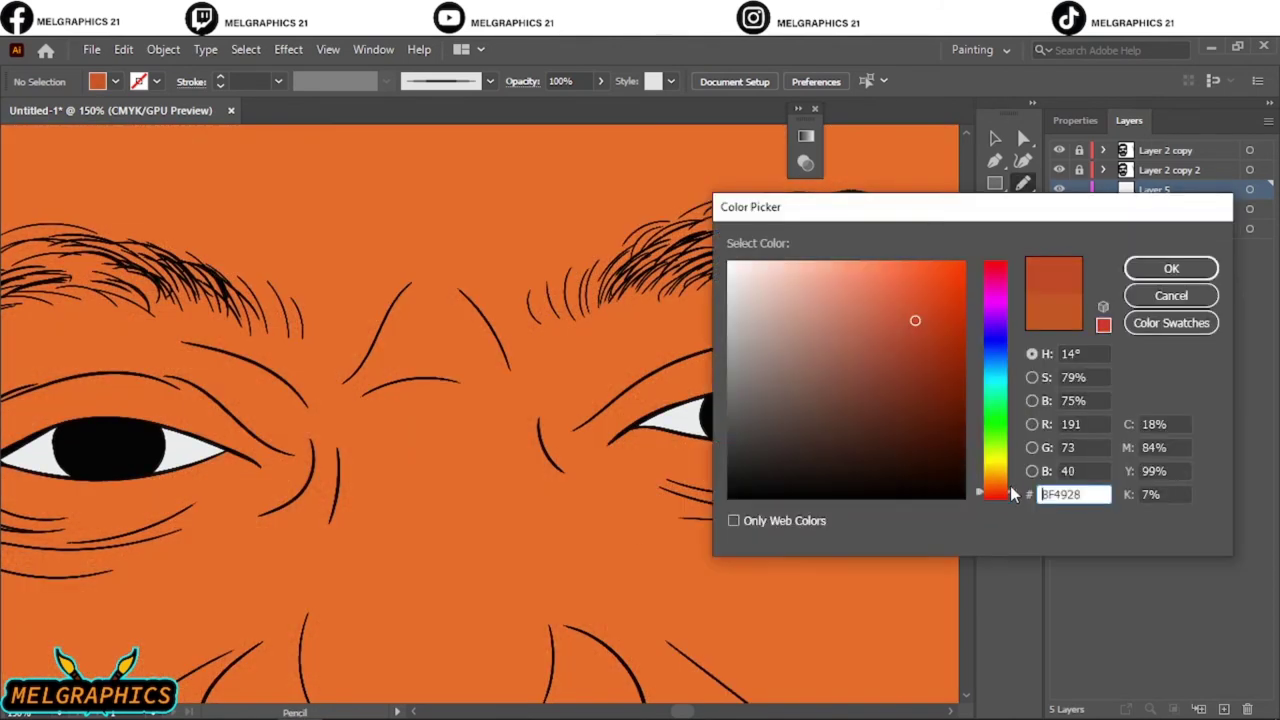
{"action": "left_click", "coordinate": [1171, 268]}
{"action": "left_click", "coordinate": [1059, 209]}
{"action": "left_click", "coordinate": [1059, 229]}
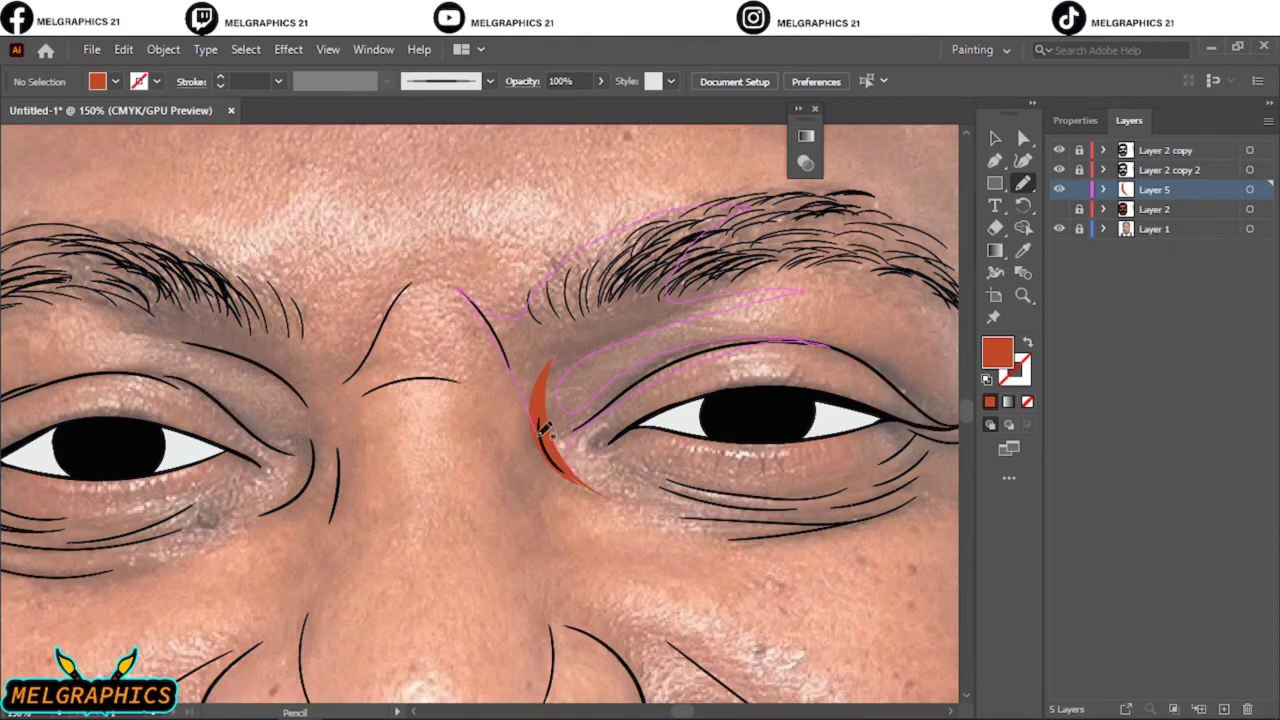
- Draw shadow shapes along the eyebrow, upper eyelid and under the eye
{"action": "left_click_drag", "start_coordinate": [543, 430], "coordinate": [545, 440]}
{"action": "scroll", "coordinate": [556, 337], "scroll_direction": "right", "scroll_amount": 3}
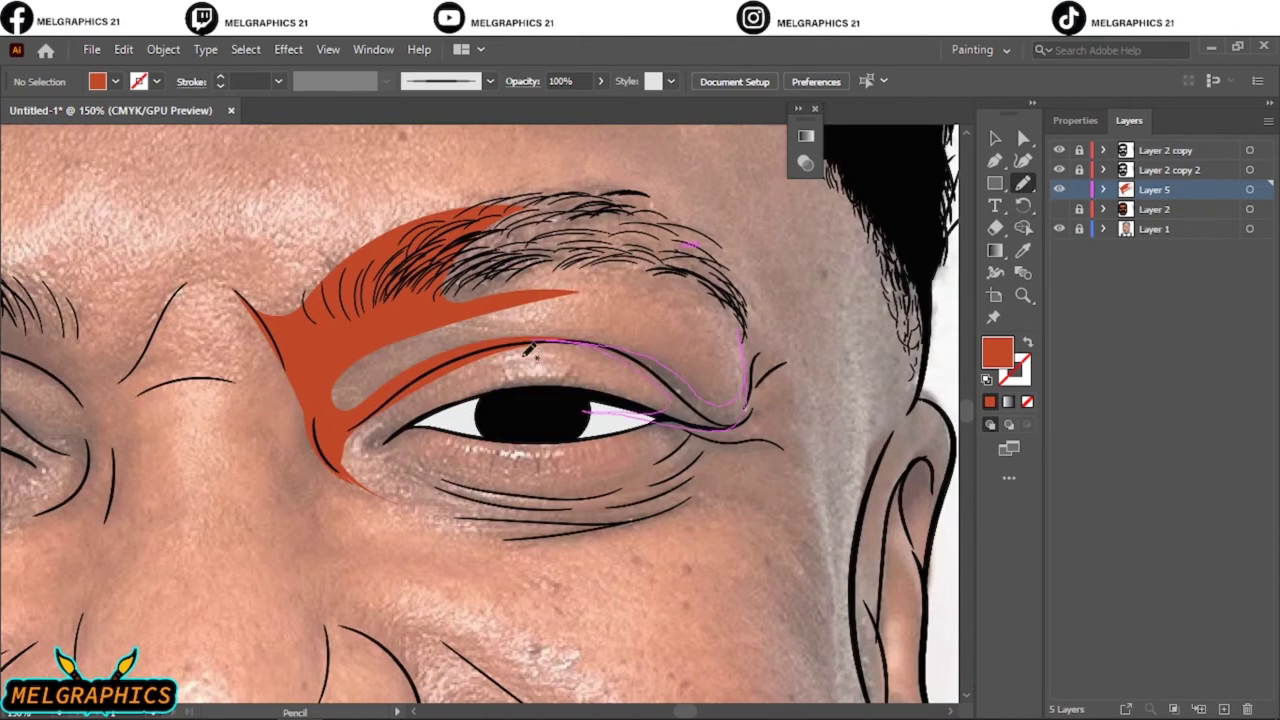
{"action": "left_click_drag", "start_coordinate": [527, 352], "coordinate": [526, 350]}
{"action": "left_click_drag", "start_coordinate": [452, 406], "coordinate": [369, 437]}
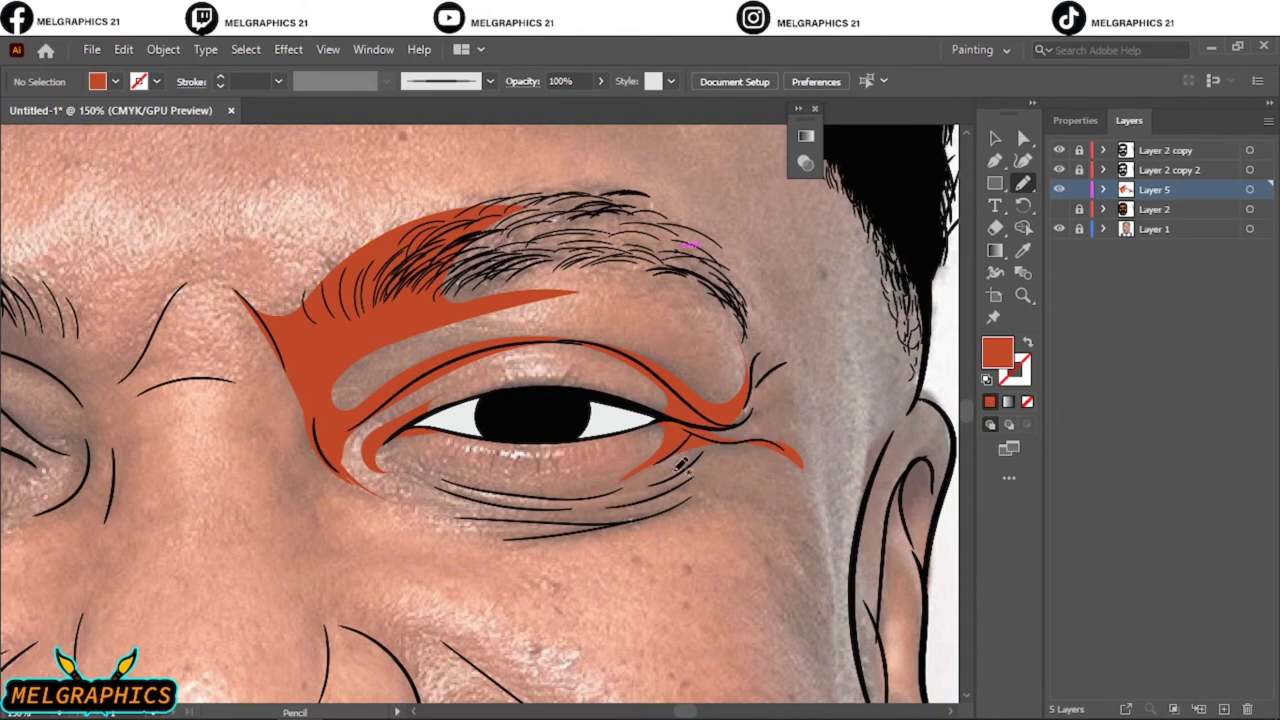
- Darken the selected eye shadow shapes by setting Black to 27% in Adjust Colors
{"action": "left_click", "coordinate": [1059, 209]}
{"action": "left_click", "coordinate": [1059, 229]}
{"action": "key", "text": "ctrl+0"}
{"action": "key", "text": "ctrl+a"}
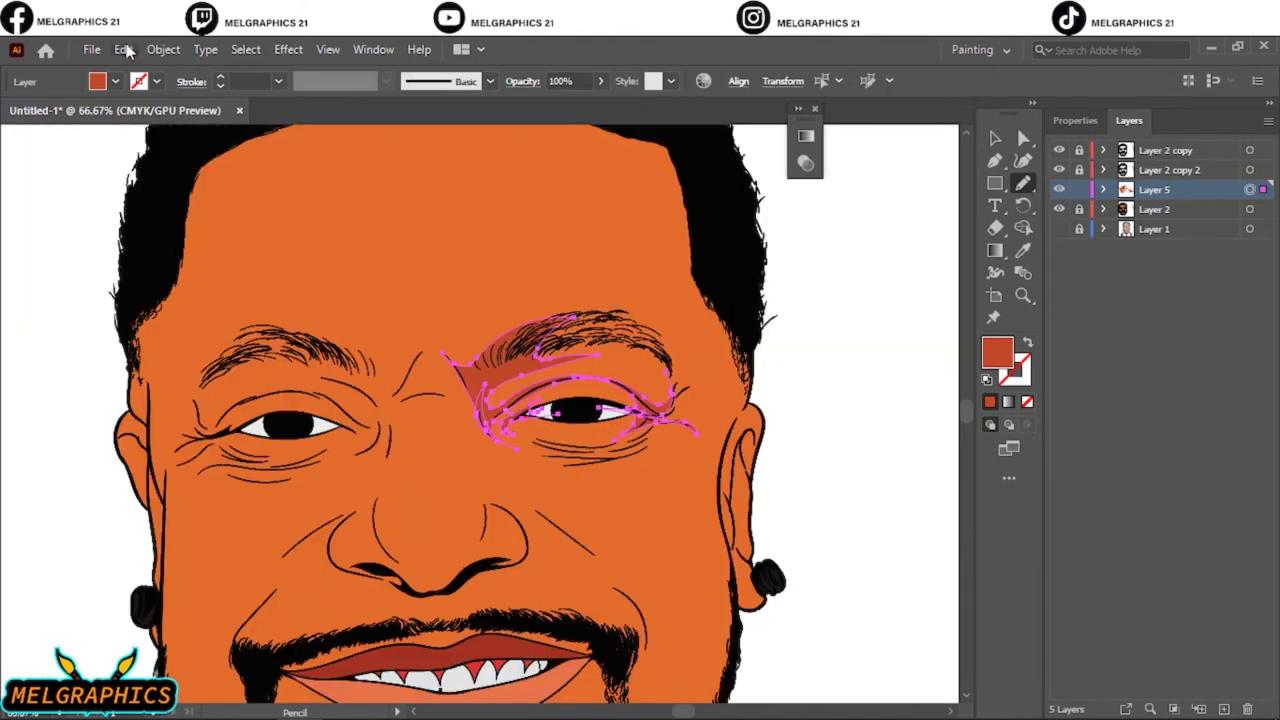
{"action": "left_click", "coordinate": [123, 49]}
{"action": "left_click", "coordinate": [688, 367]}
{"action": "left_click_drag", "start_coordinate": [941, 378], "coordinate": [966, 380]}
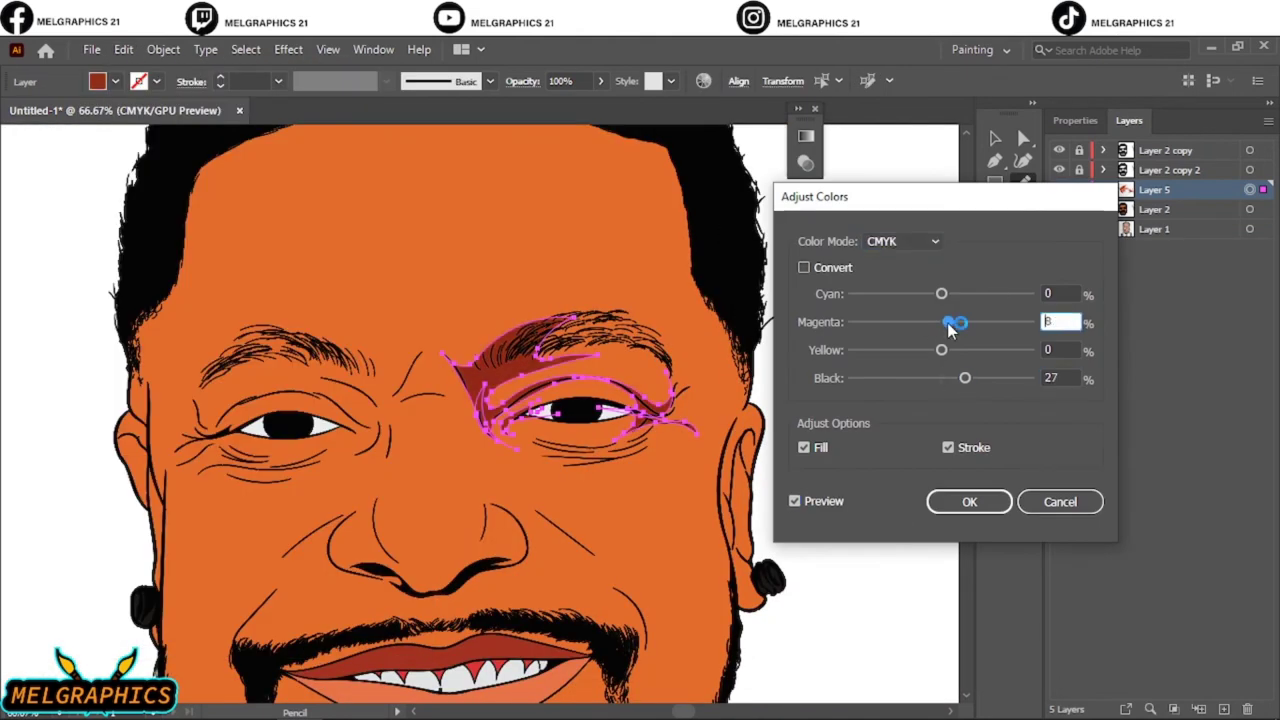
{"action": "key", "text": "Return"}
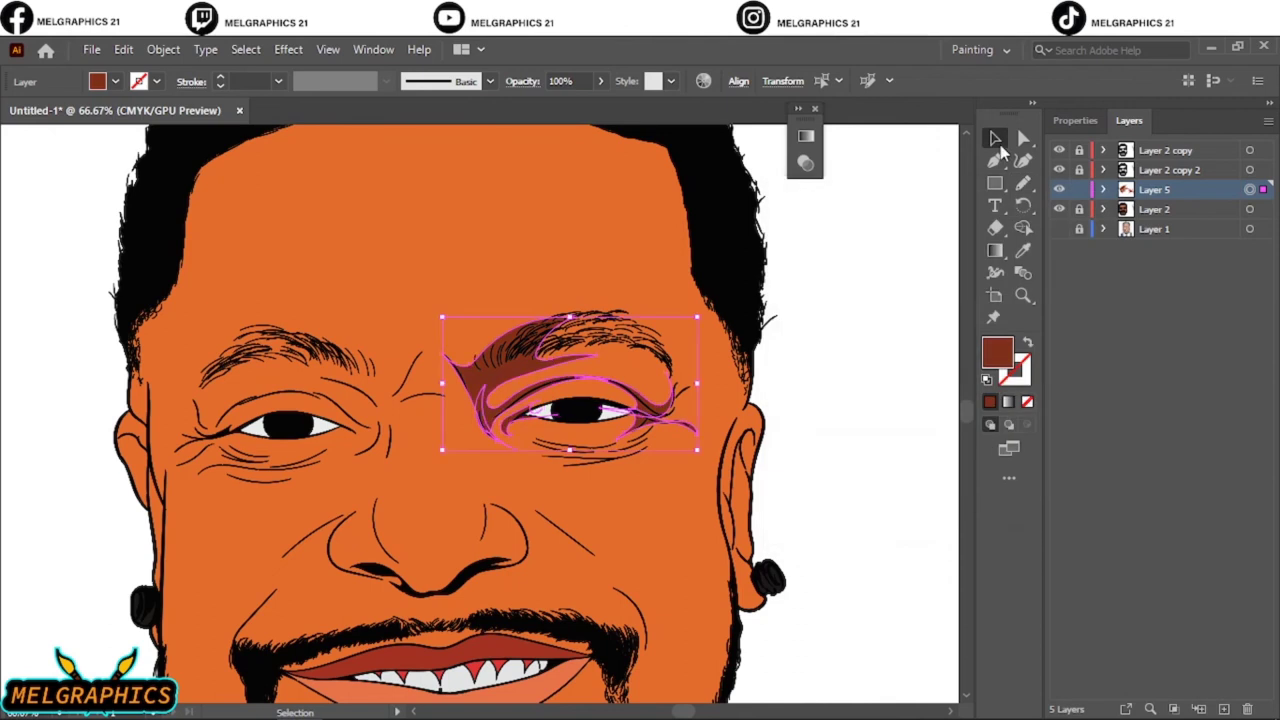
- Add shadow shapes along the eye crease lines and at the outer eye corner
{"action": "key", "text": "ctrl+0"}
{"action": "scroll", "coordinate": [571, 420], "scroll_direction": "up", "scroll_amount": 3}
{"action": "scroll", "coordinate": [726, 355], "scroll_direction": "up", "scroll_amount": 2}
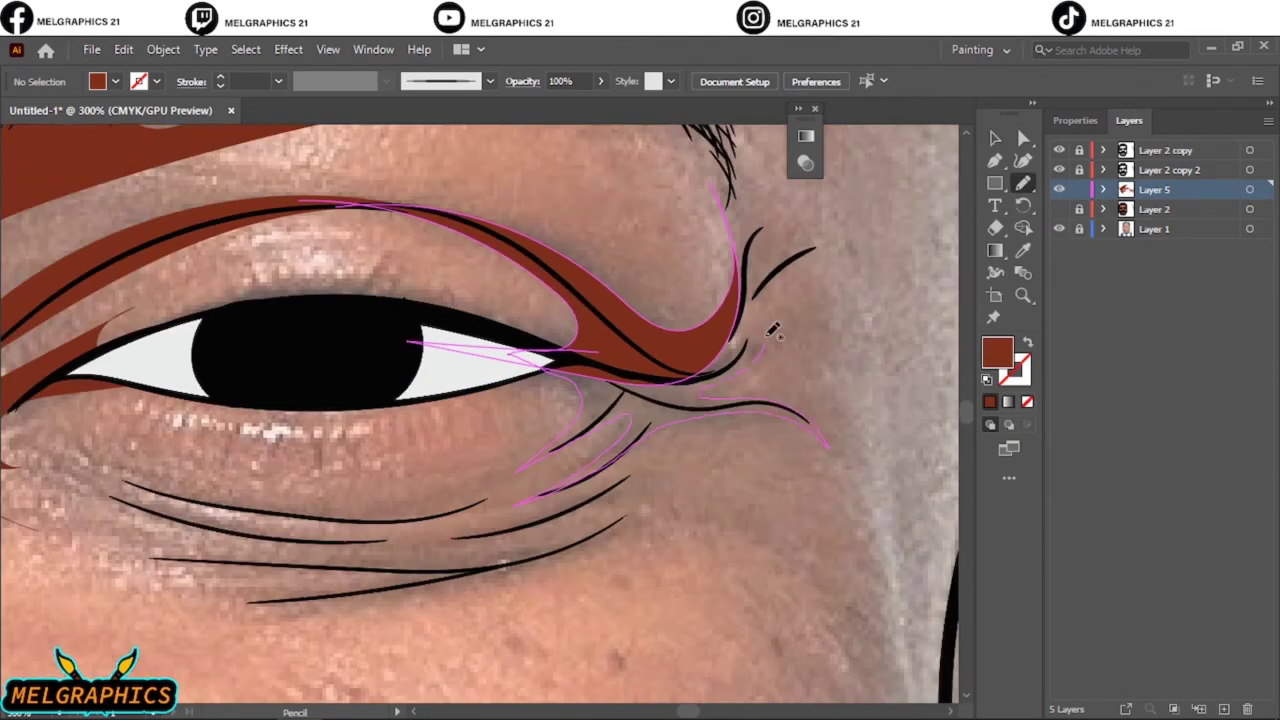
{"action": "left_click_drag", "start_coordinate": [768, 335], "coordinate": [731, 320]}
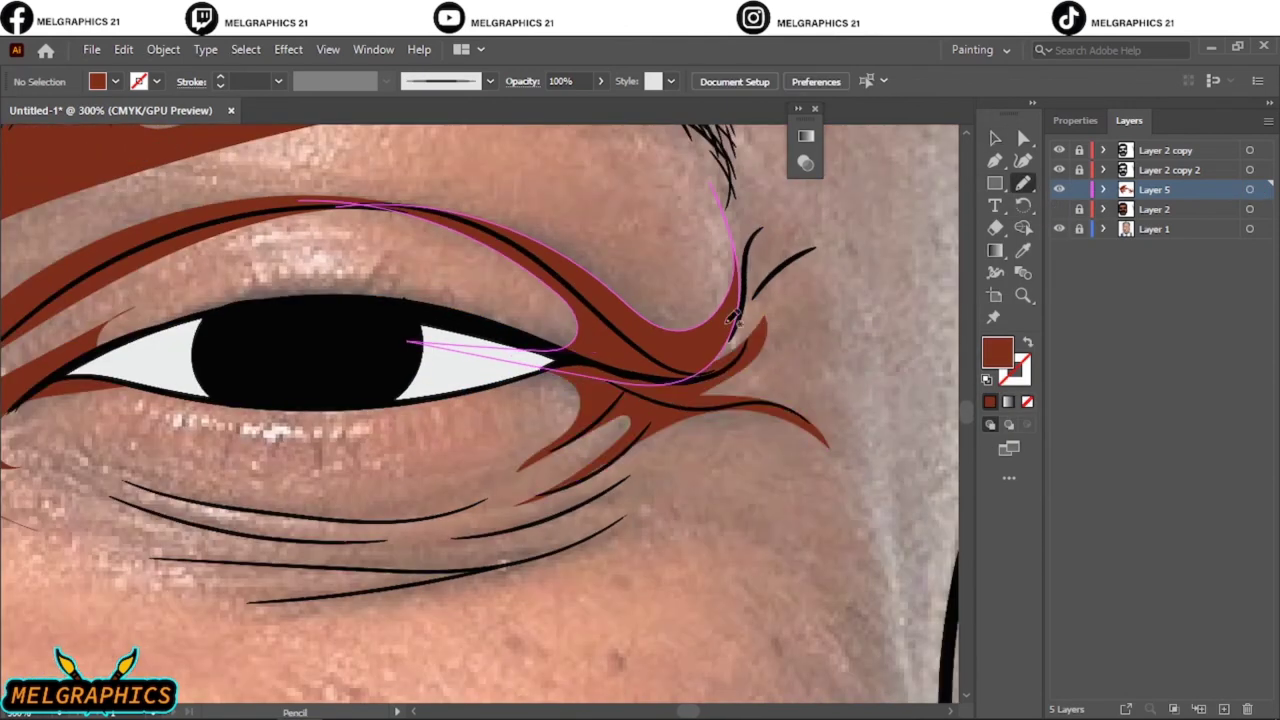
{"action": "left_click_drag", "start_coordinate": [772, 282], "coordinate": [766, 314]}
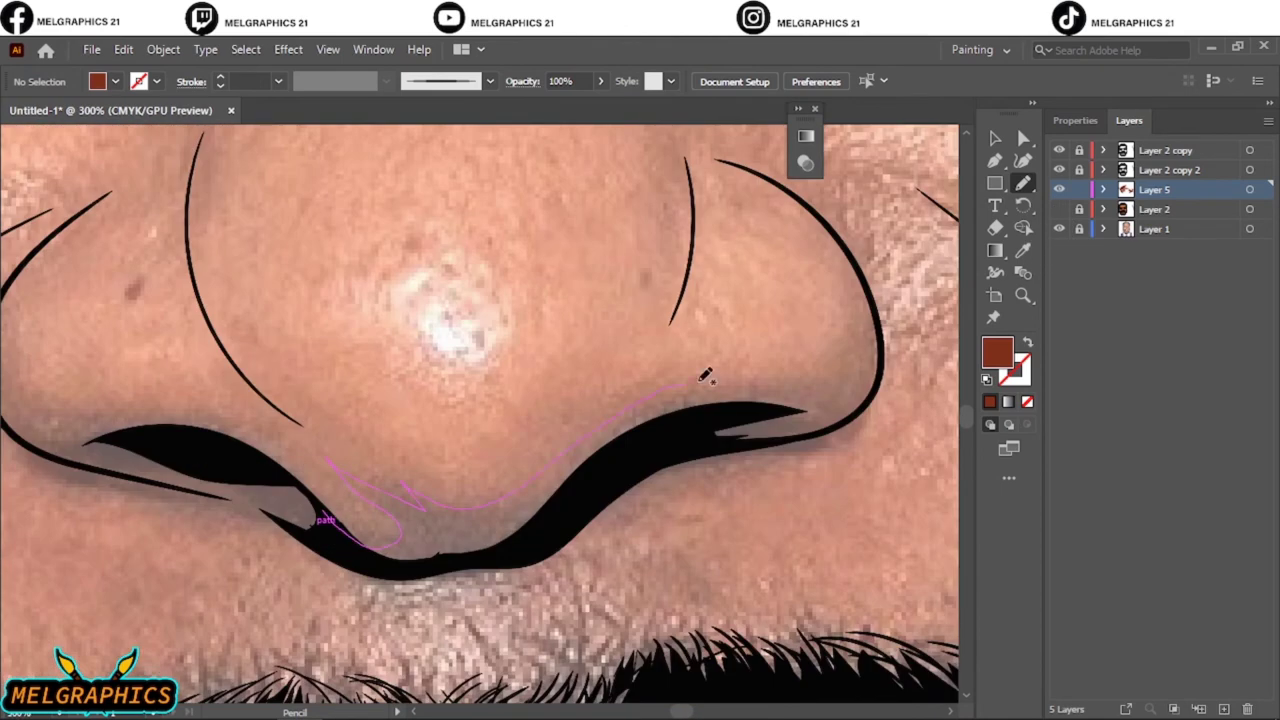
- Draw shadow shapes above the nose's bottom edge and around both nostrils
{"action": "left_click_drag", "start_coordinate": [541, 480], "coordinate": [828, 392]}
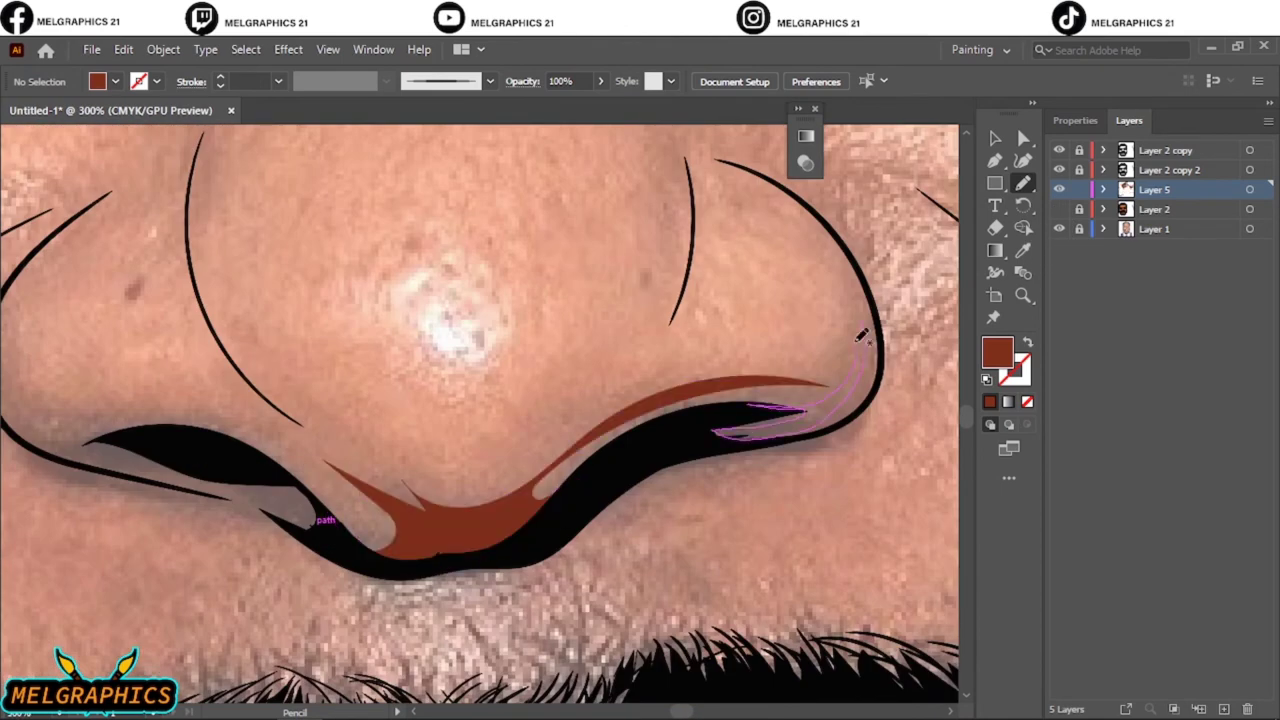
{"action": "left_click_drag", "start_coordinate": [860, 336], "coordinate": [720, 430]}
{"action": "scroll", "coordinate": [275, 343], "scroll_direction": "left", "scroll_amount": 3}
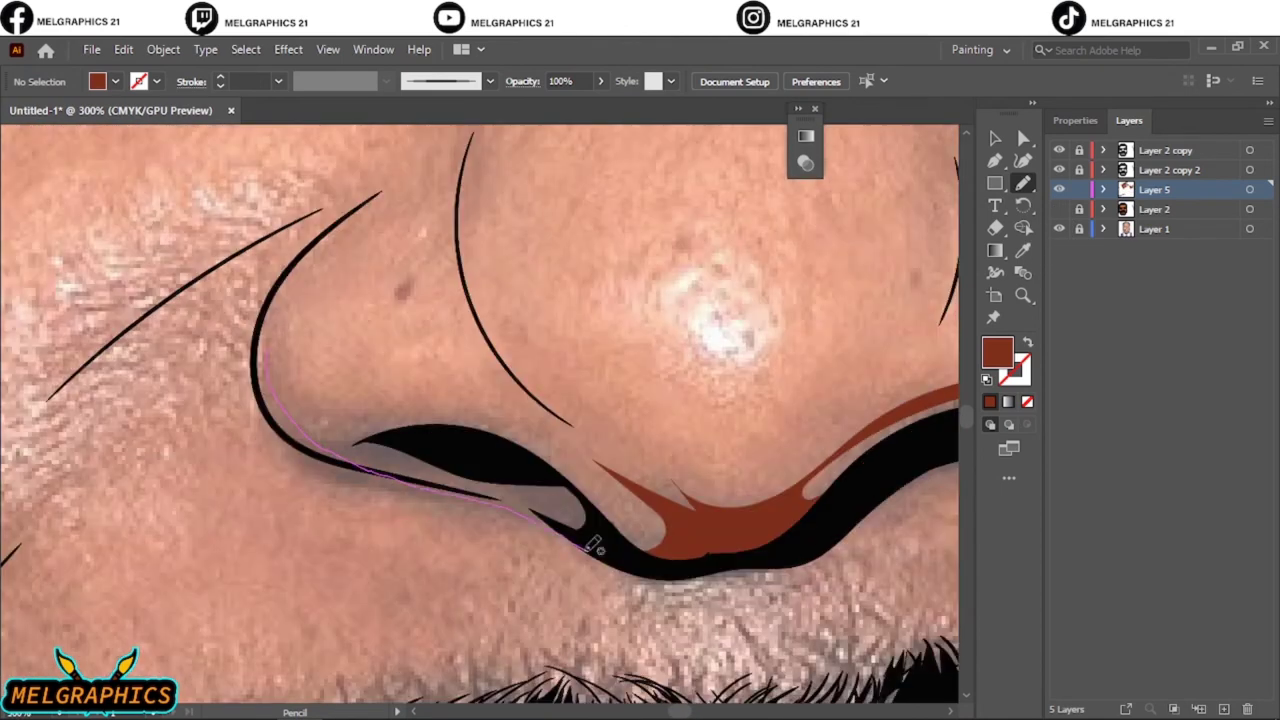
{"action": "left_click_drag", "start_coordinate": [331, 424], "coordinate": [339, 409]}
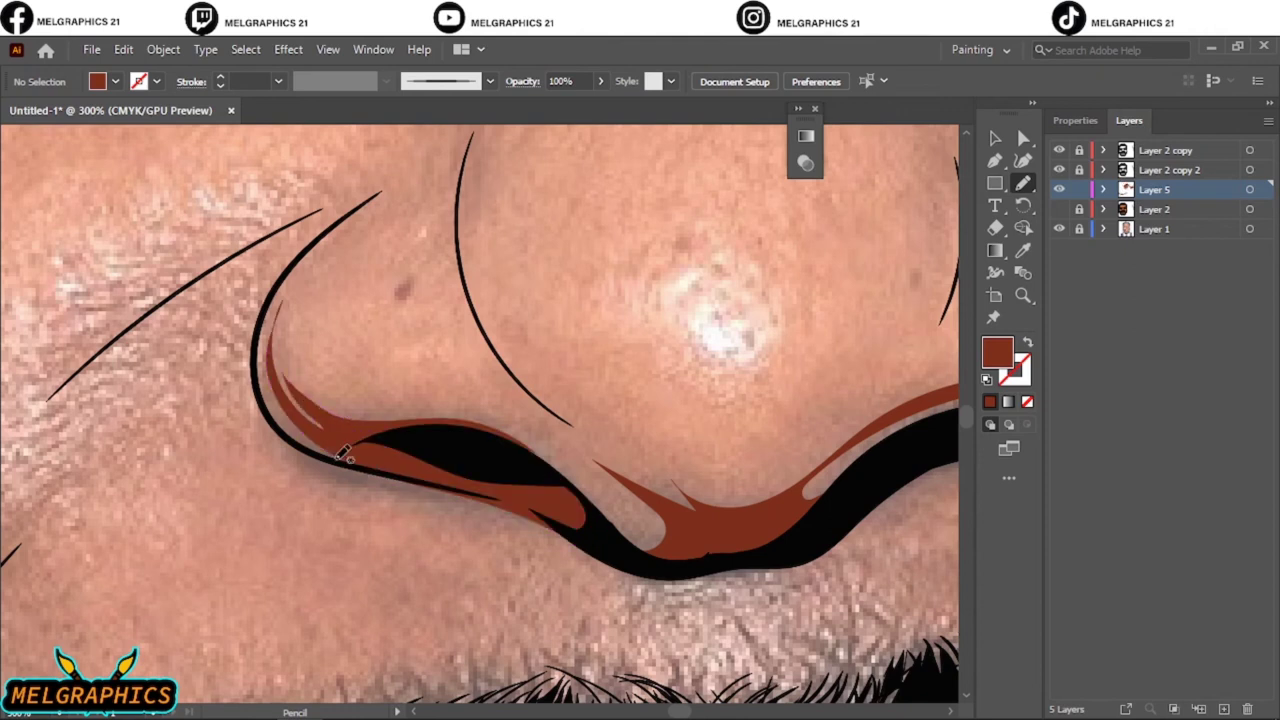
{"action": "left_click_drag", "start_coordinate": [576, 483], "coordinate": [578, 485]}
{"action": "key", "text": "ctrl+0"}
- Add shadows at the moustache corner, down the left cheek and near the left ear
{"action": "left_click", "coordinate": [1059, 209]}
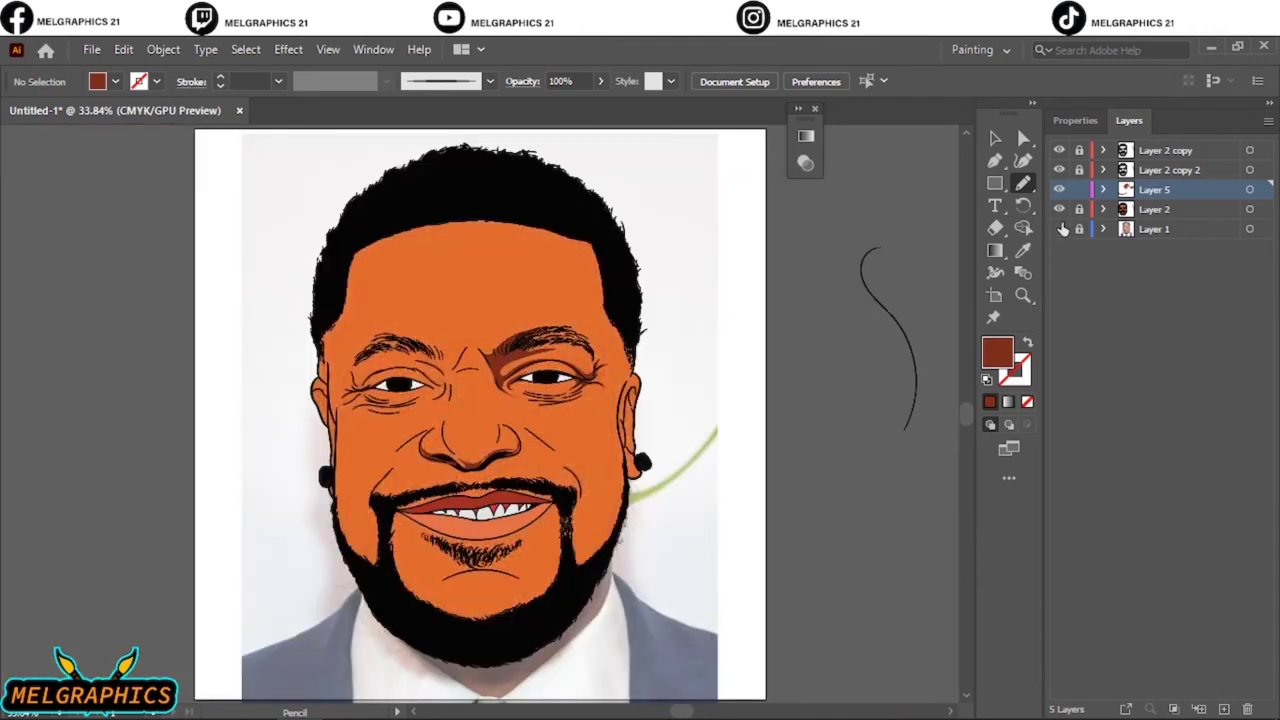
{"action": "left_click", "coordinate": [1059, 229]}
{"action": "left_click", "coordinate": [1059, 229]}
{"action": "left_click", "coordinate": [1059, 209]}
{"action": "scroll", "coordinate": [374, 555], "scroll_direction": "up", "scroll_amount": 3}
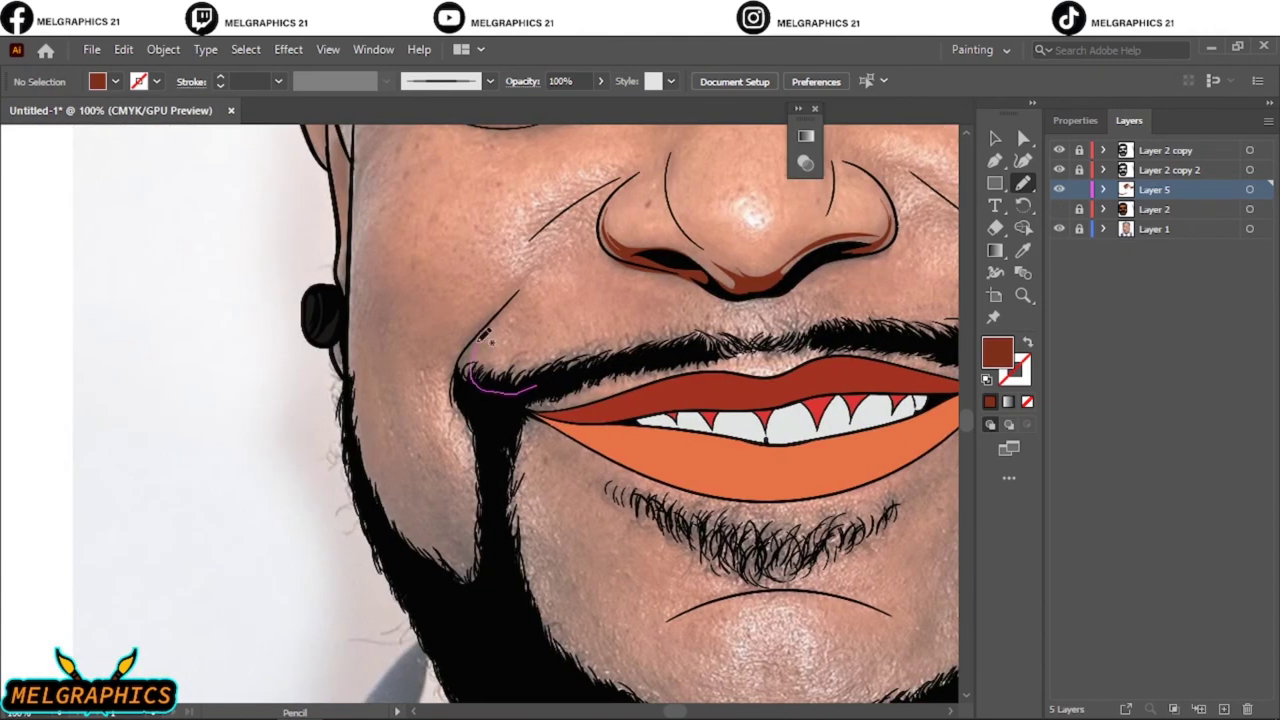
{"action": "left_click_drag", "start_coordinate": [510, 397], "coordinate": [505, 400]}
{"action": "mouse_move", "coordinate": [466, 412]}
{"action": "left_mouse_down"}
{"action": "mouse_move", "coordinate": [398, 402]}
{"action": "mouse_move", "coordinate": [405, 420]}
{"action": "left_mouse_up"}
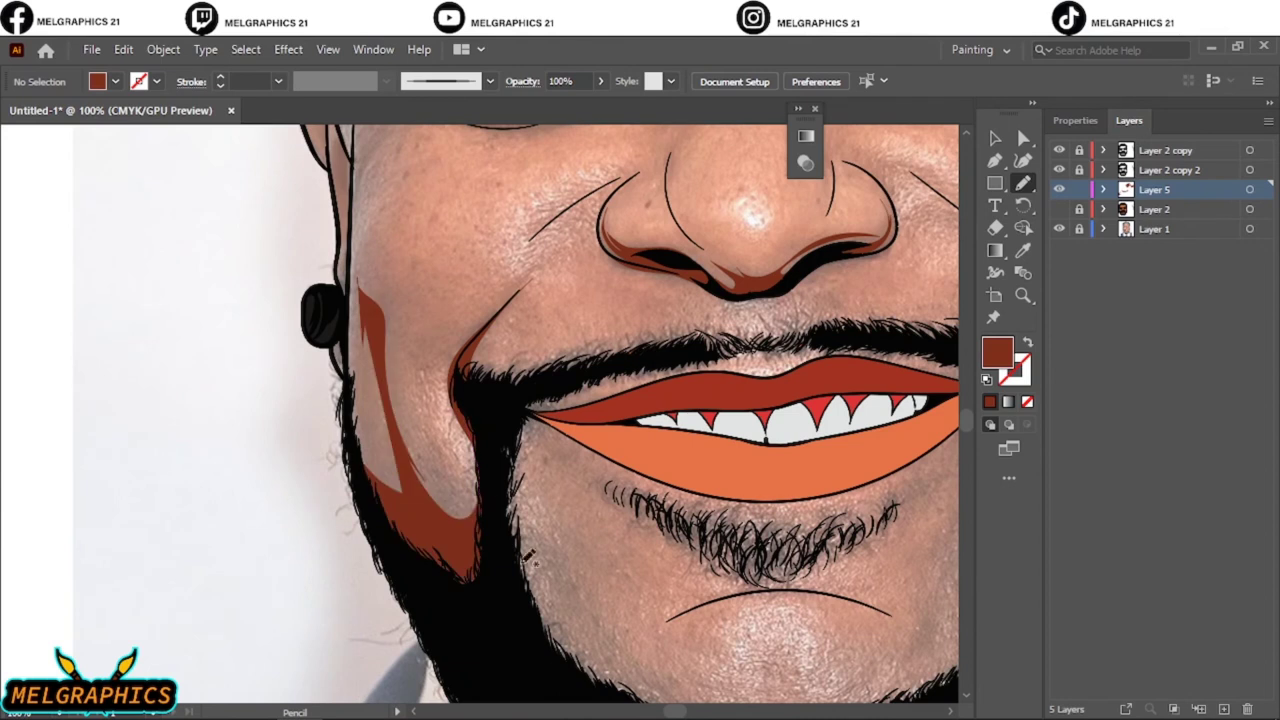
{"action": "scroll", "coordinate": [521, 400], "scroll_direction": "up", "scroll_amount": 3}
{"action": "left_click_drag", "start_coordinate": [530, 508], "coordinate": [521, 400]}
{"action": "left_click_drag", "start_coordinate": [453, 197], "coordinate": [455, 200]}
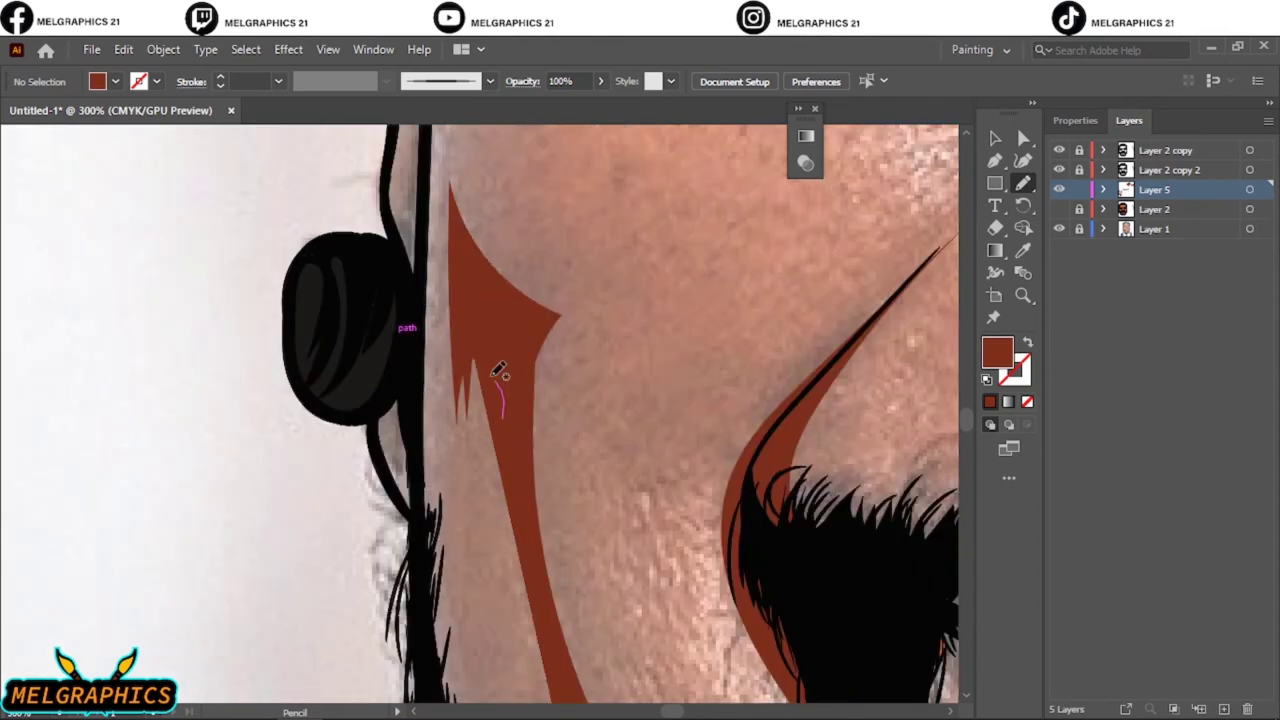
- Draw the shadow shape along the right cheek beside the beard
{"action": "key", "text": "ctrl+0"}
{"action": "left_click", "coordinate": [1059, 229]}
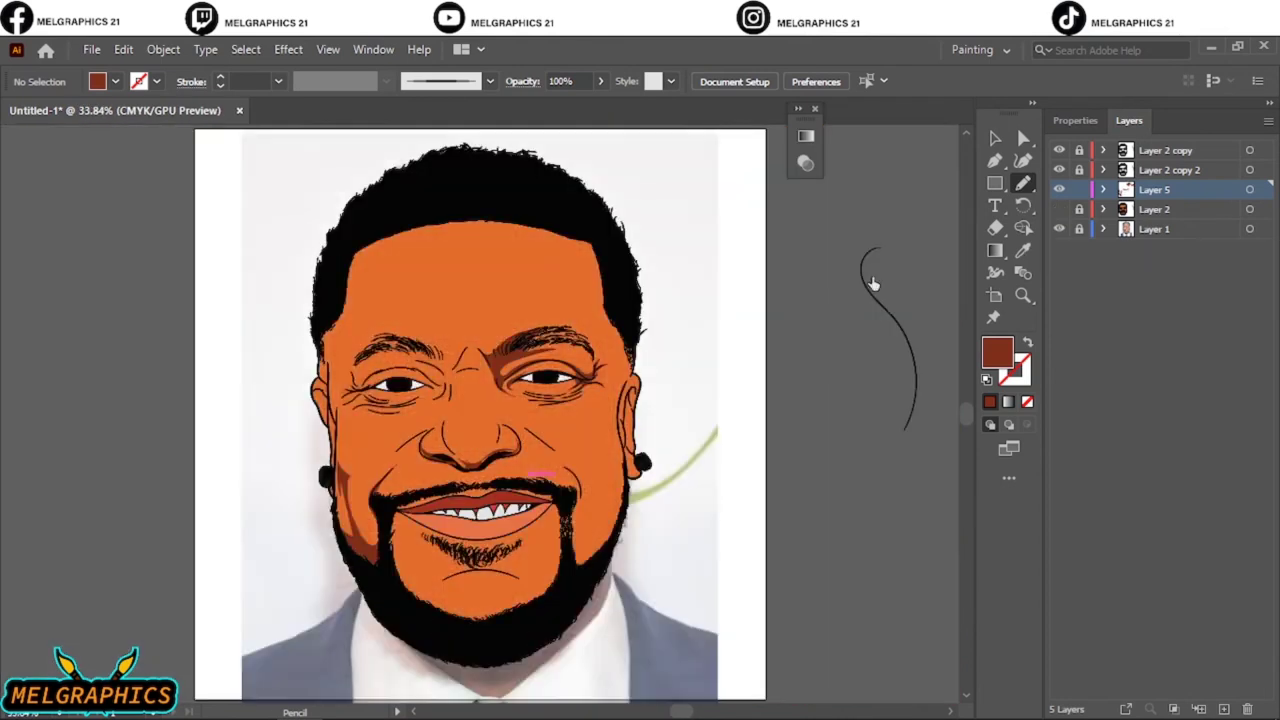
{"action": "left_click", "coordinate": [1059, 209]}
{"action": "scroll", "coordinate": [593, 541], "scroll_direction": "up", "scroll_amount": 3}
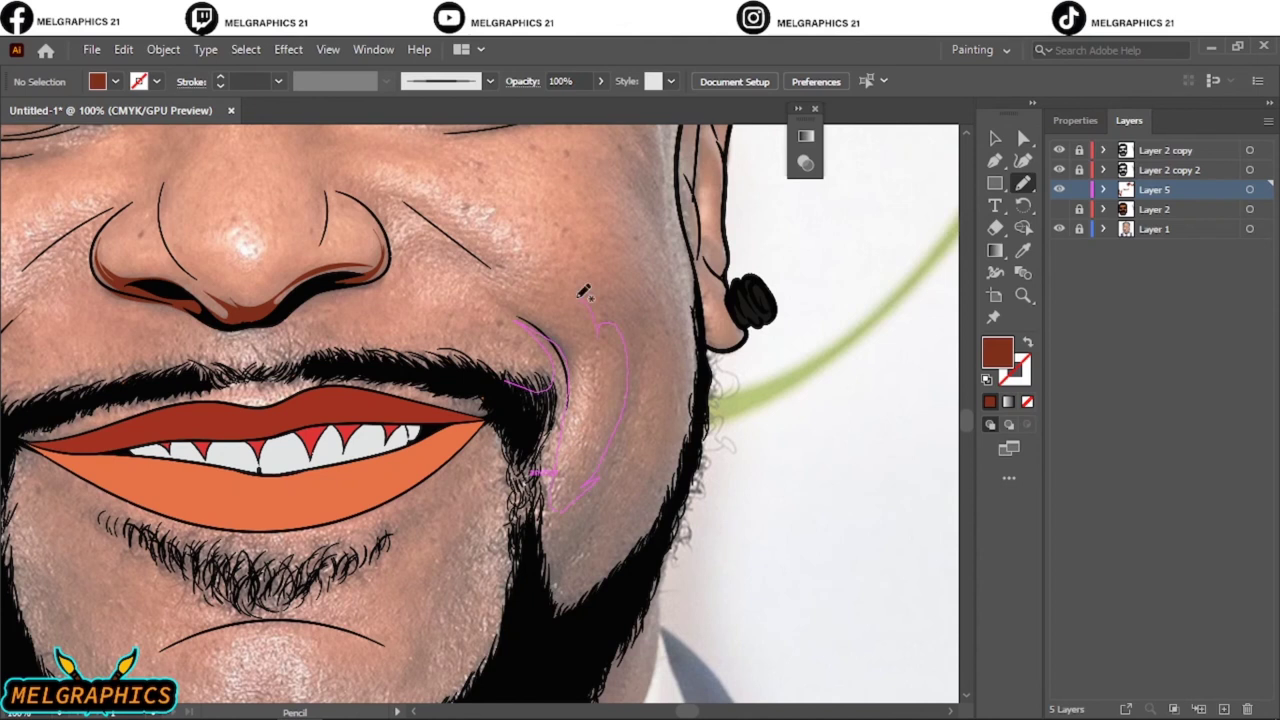
{"action": "left_click_drag", "start_coordinate": [545, 472], "coordinate": [552, 456]}
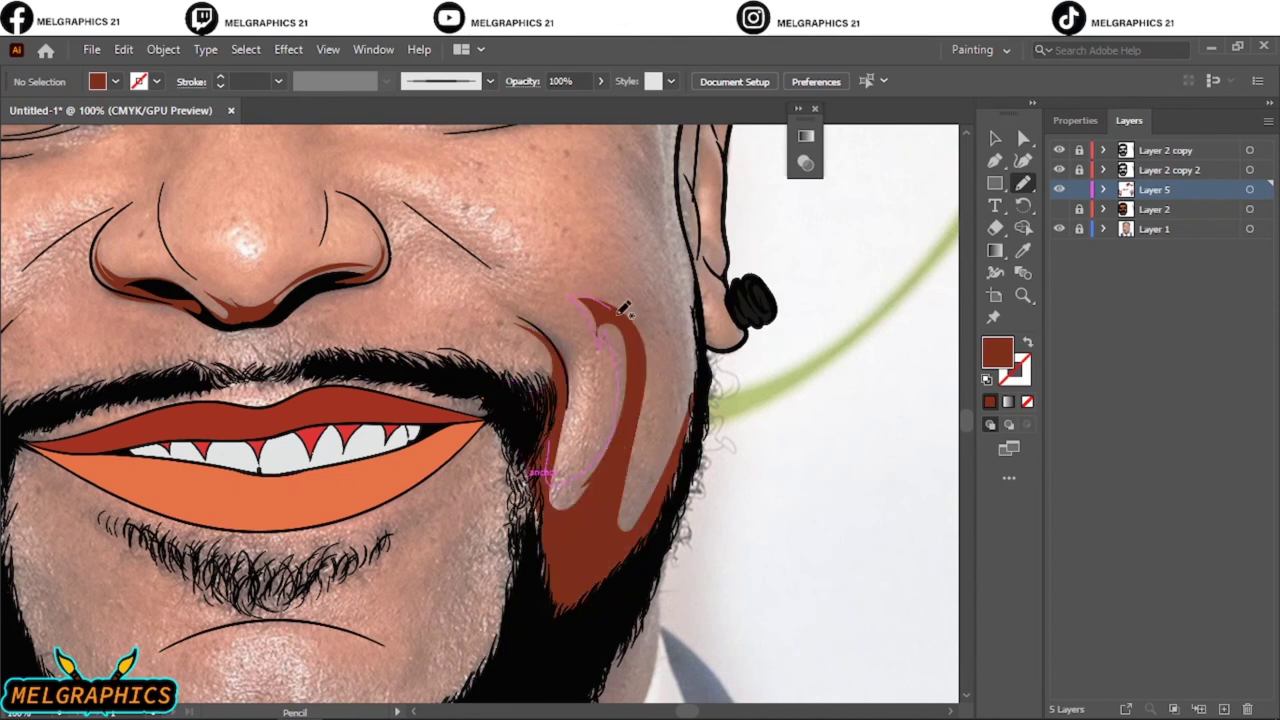
{"action": "left_click_drag", "start_coordinate": [624, 307], "coordinate": [626, 310]}
{"action": "scroll", "coordinate": [733, 455], "scroll_direction": "up", "scroll_amount": 2}
{"action": "left_click_drag", "start_coordinate": [668, 192], "coordinate": [670, 196]}
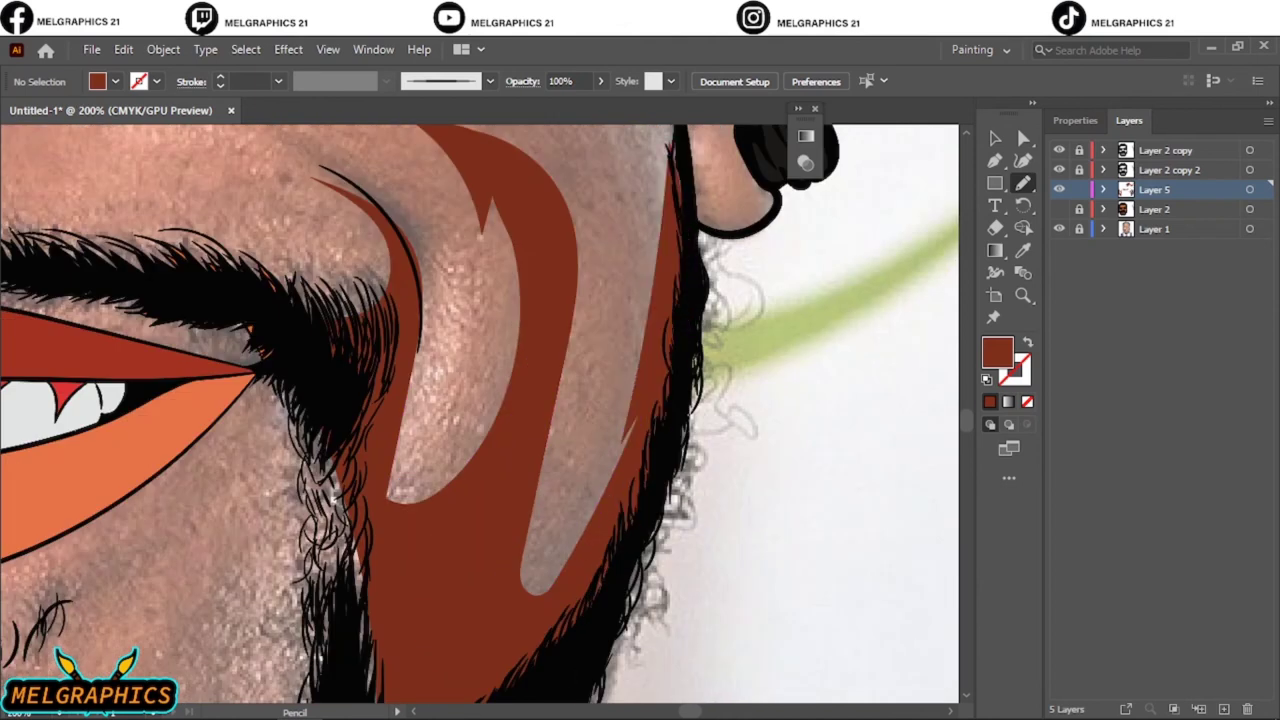
{"action": "key", "text": "ctrl+0"}
- Add shadow shapes near the lip corner and down the right side of the chin
{"action": "left_click", "coordinate": [1059, 209]}
{"action": "left_click", "coordinate": [1059, 229]}
{"action": "left_click", "coordinate": [1059, 229]}
{"action": "left_click", "coordinate": [1059, 209]}
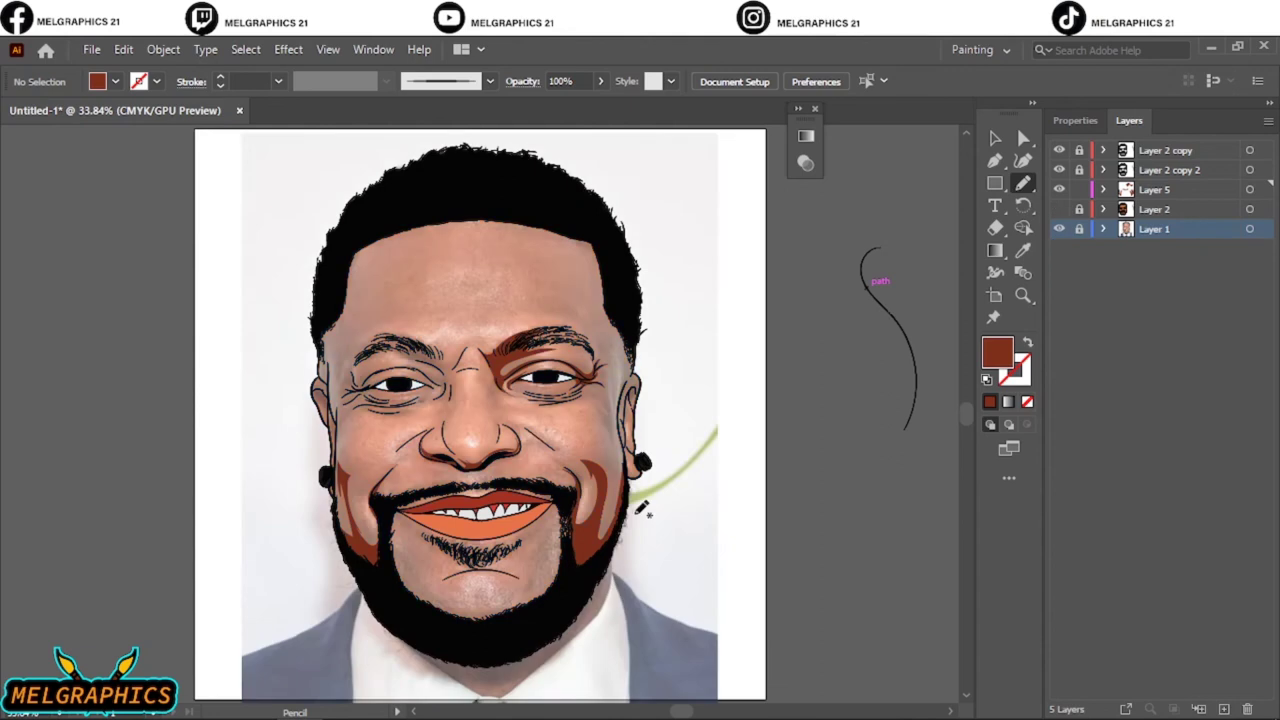
{"action": "scroll", "coordinate": [480, 510], "scroll_direction": "up", "scroll_amount": 3}
{"action": "left_click_drag", "start_coordinate": [526, 238], "coordinate": [548, 277]}
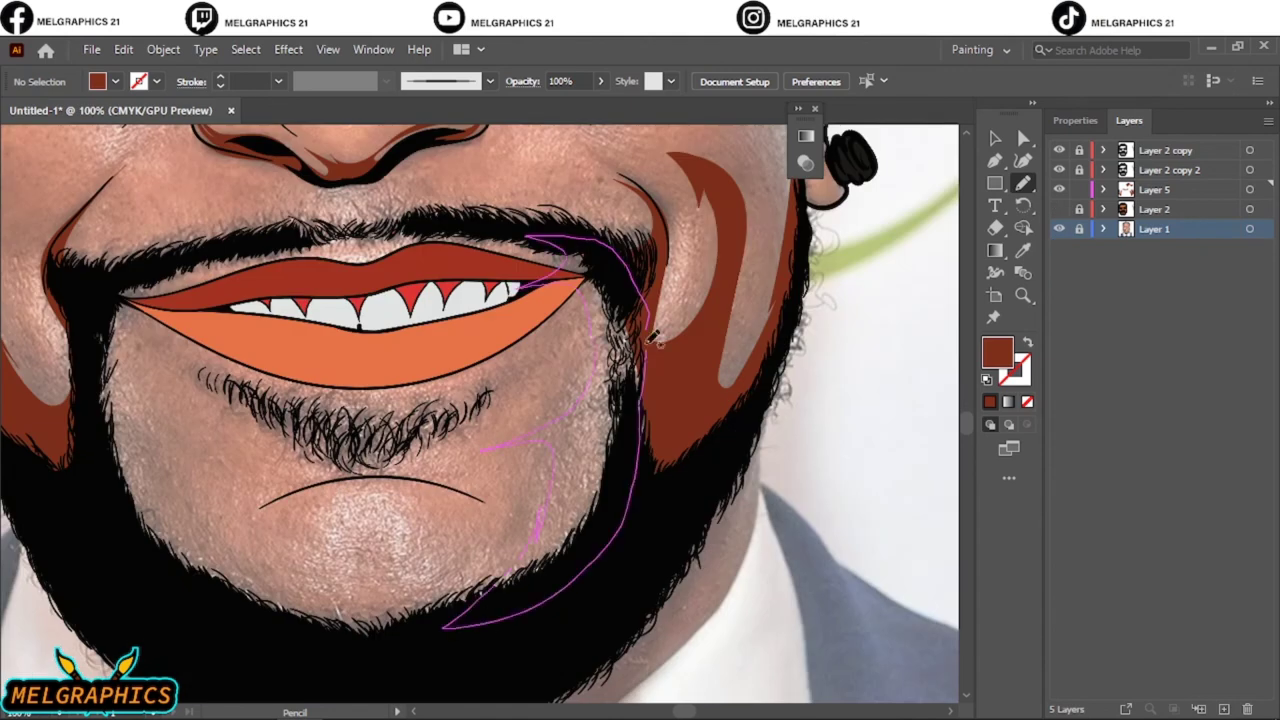
{"action": "left_click_drag", "start_coordinate": [558, 480], "coordinate": [480, 595]}
{"action": "left_click_drag", "start_coordinate": [490, 590], "coordinate": [546, 516]}
{"action": "left_click_drag", "start_coordinate": [572, 305], "coordinate": [572, 305]}
- Add a final shadow along the left cheek beside the beard and preview the shading
{"action": "scroll", "coordinate": [190, 537], "scroll_direction": "left", "scroll_amount": 5}
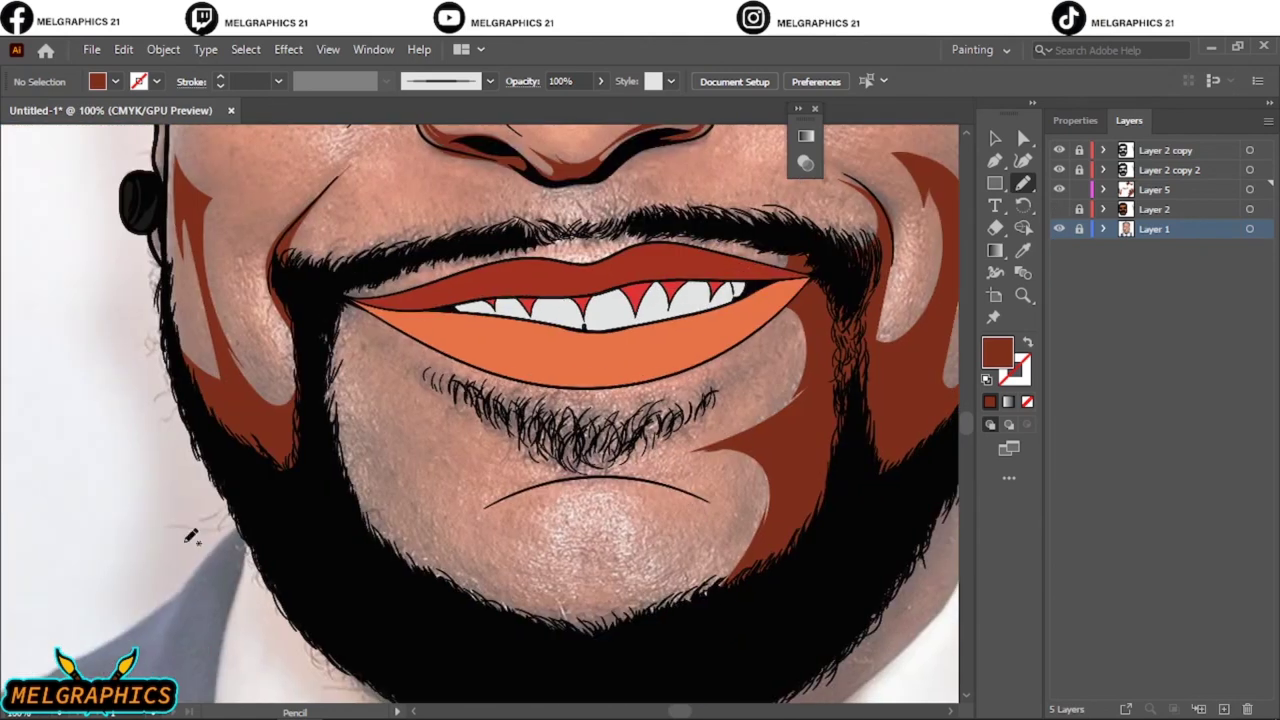
{"action": "left_click_drag", "start_coordinate": [403, 535], "coordinate": [345, 300]}
{"action": "left_click_drag", "start_coordinate": [520, 603], "coordinate": [518, 605]}
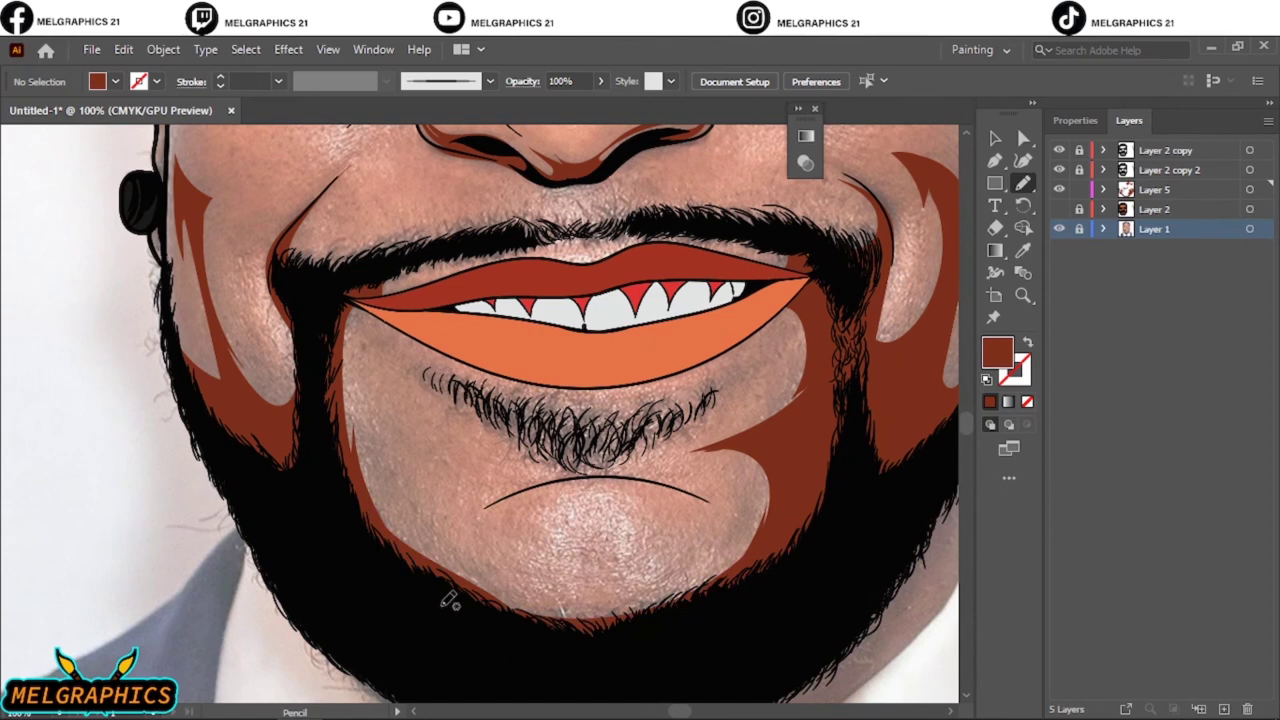
{"action": "key", "text": "ctrl+0"}
{"action": "left_click", "coordinate": [1059, 229]}
- Add shadows inside the left ear, on the left temple and along the under-eye creases
{"action": "left_click", "coordinate": [1059, 229]}
{"action": "left_click", "coordinate": [1059, 209]}
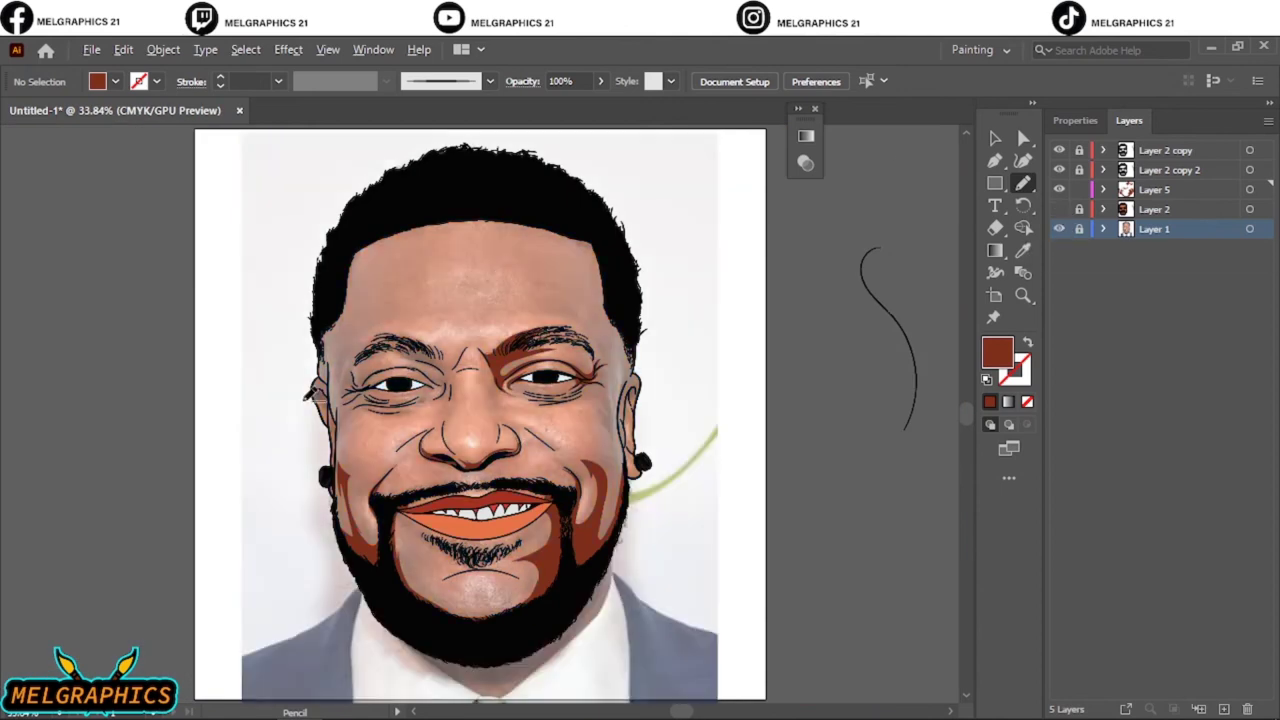
{"action": "scroll", "coordinate": [393, 452], "scroll_direction": "up", "scroll_amount": 5}
{"action": "left_click_drag", "start_coordinate": [436, 385], "coordinate": [438, 390]}
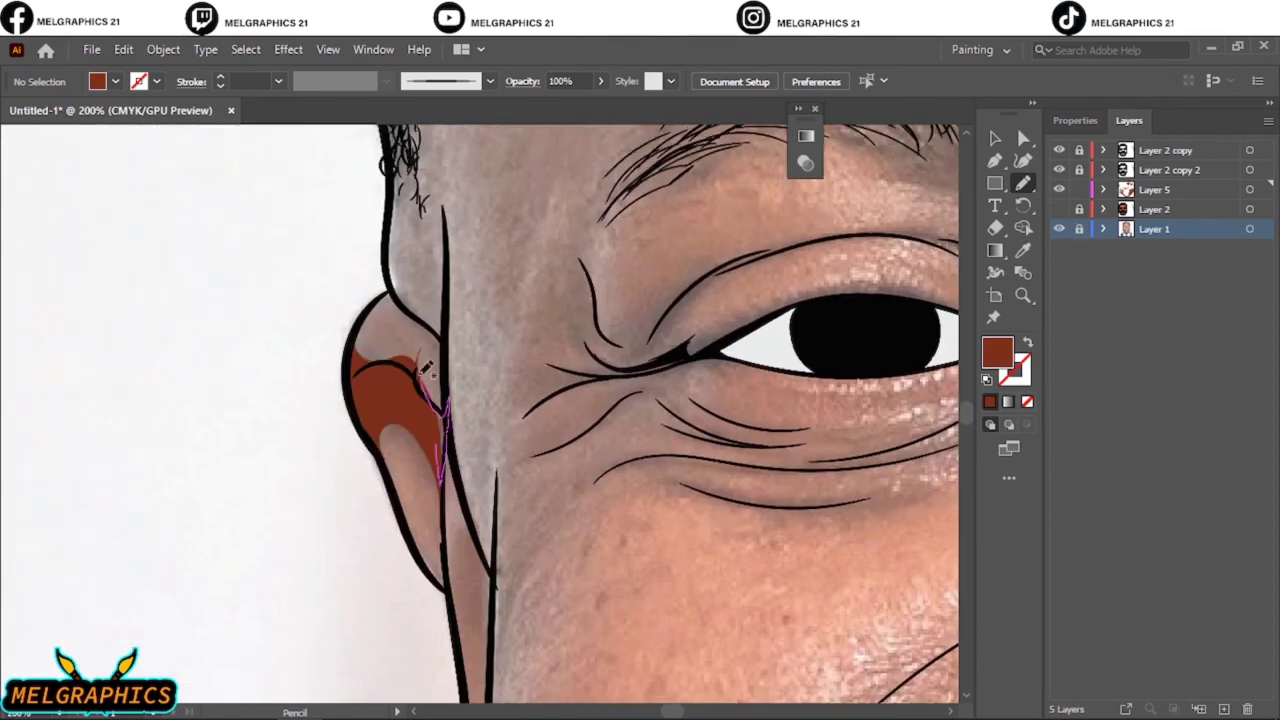
{"action": "left_click_drag", "start_coordinate": [481, 460], "coordinate": [483, 463]}
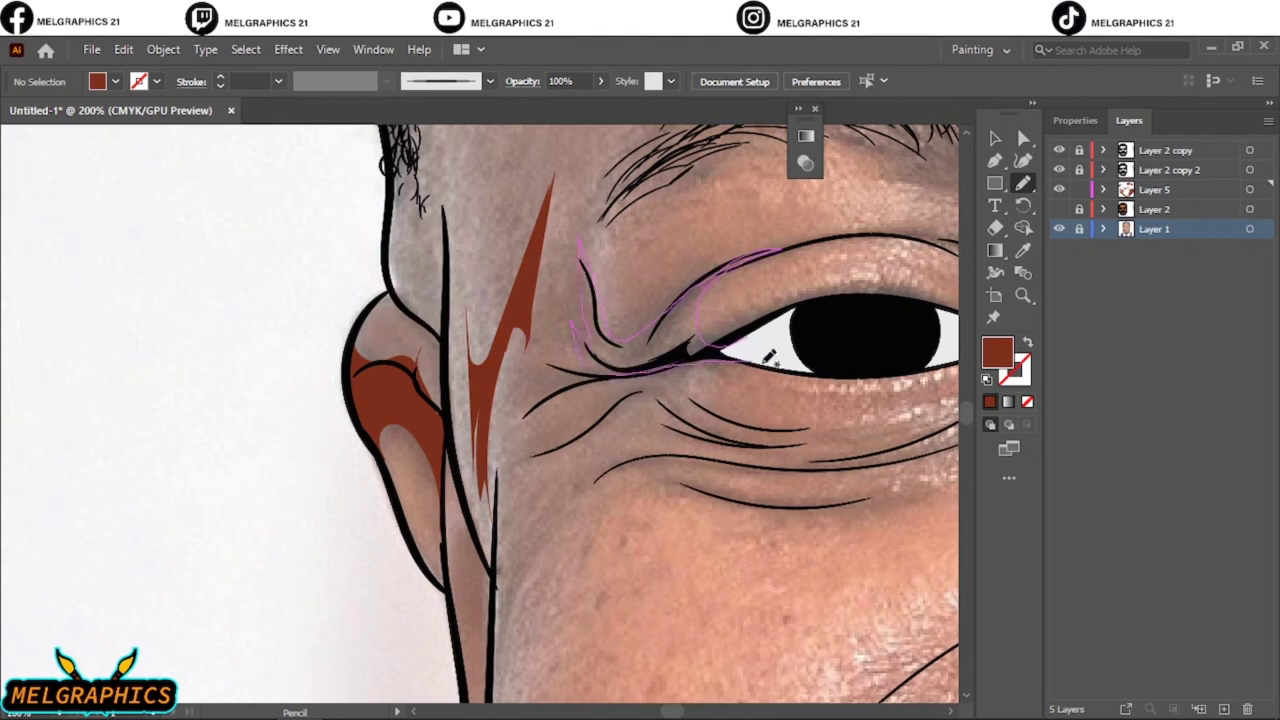
{"action": "left_click_drag", "start_coordinate": [768, 358], "coordinate": [770, 360]}
{"action": "left_click_drag", "start_coordinate": [620, 378], "coordinate": [630, 408]}
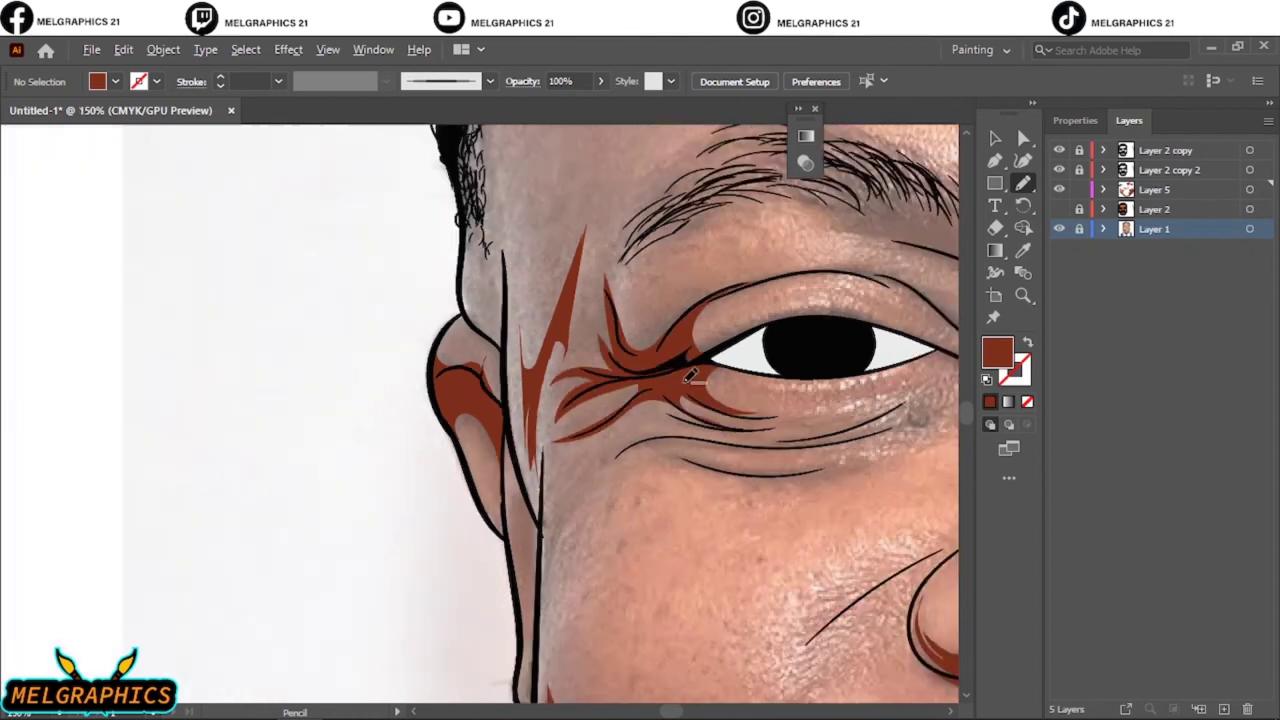
{"action": "left_click_drag", "start_coordinate": [727, 368], "coordinate": [325, 452]}
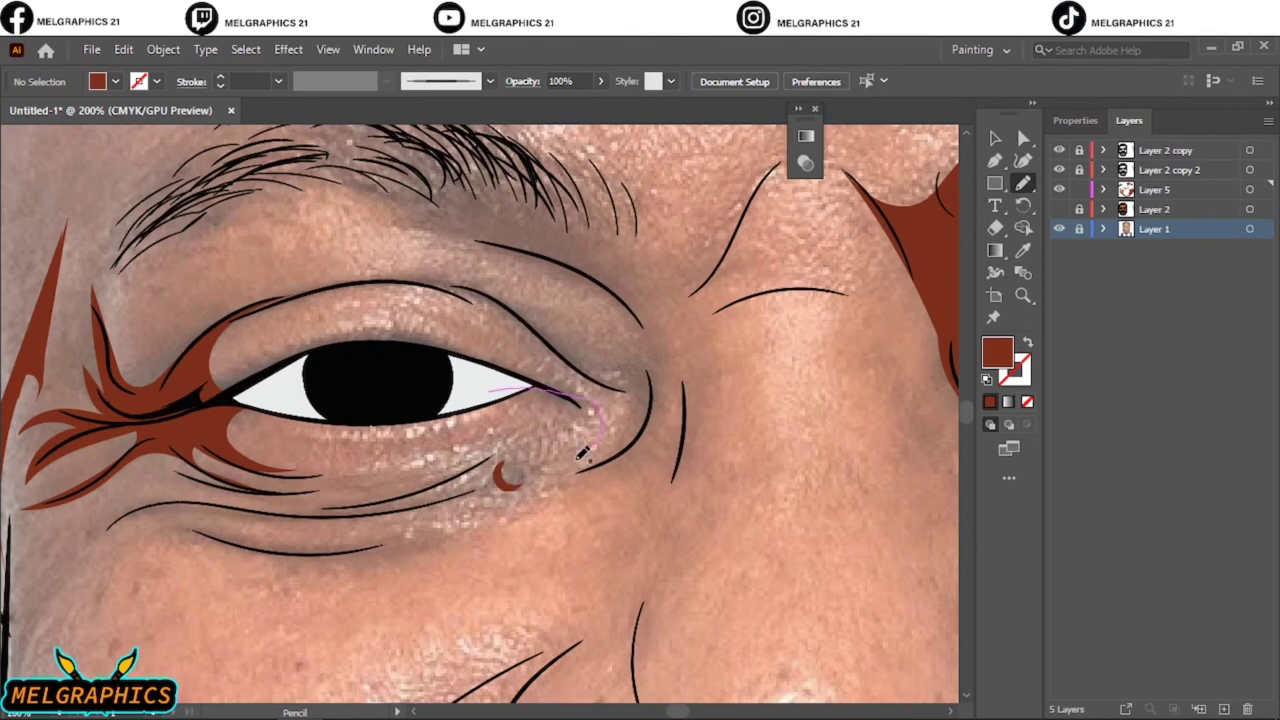
- Shade the lower eyelid, inner eye corner, upper eyelid crease and eyebrow area
{"action": "left_click_drag", "start_coordinate": [470, 236], "coordinate": [472, 238]}
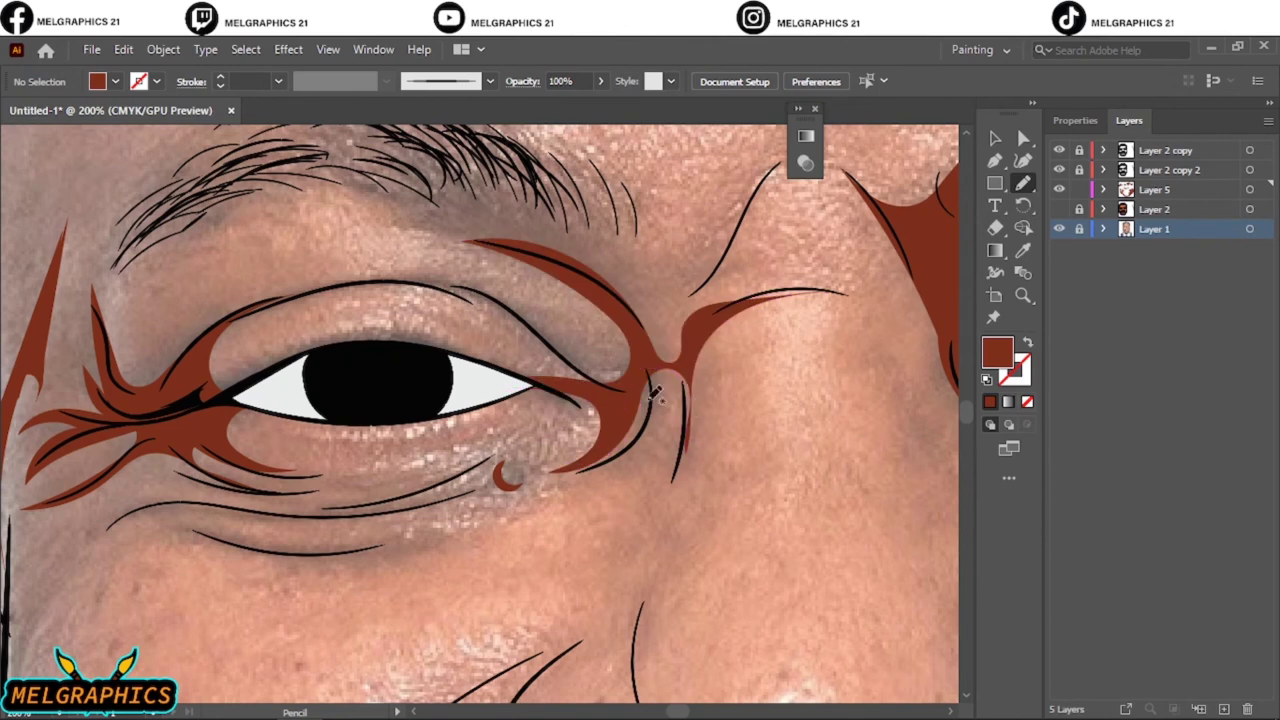
{"action": "left_click_drag", "start_coordinate": [687, 345], "coordinate": [690, 350]}
{"action": "left_click_drag", "start_coordinate": [613, 306], "coordinate": [627, 318]}
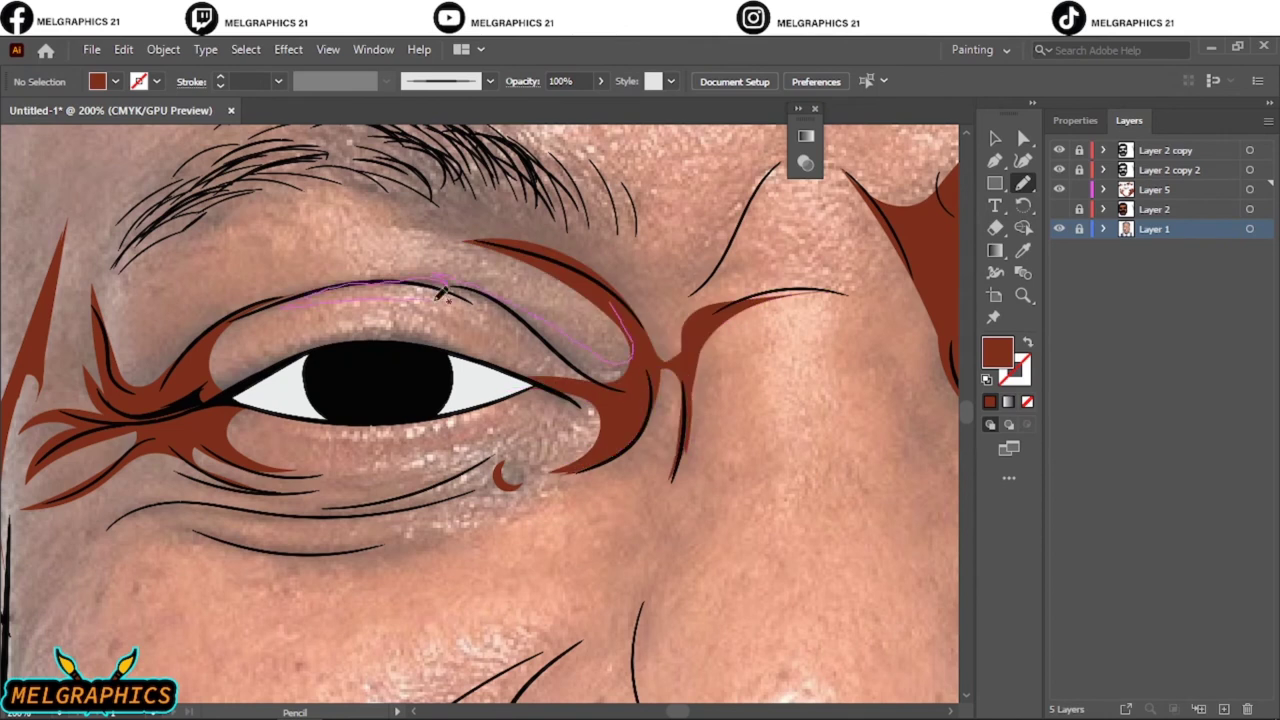
{"action": "left_click_drag", "start_coordinate": [443, 291], "coordinate": [441, 288]}
{"action": "scroll", "coordinate": [636, 432], "scroll_direction": "up", "scroll_amount": 3}
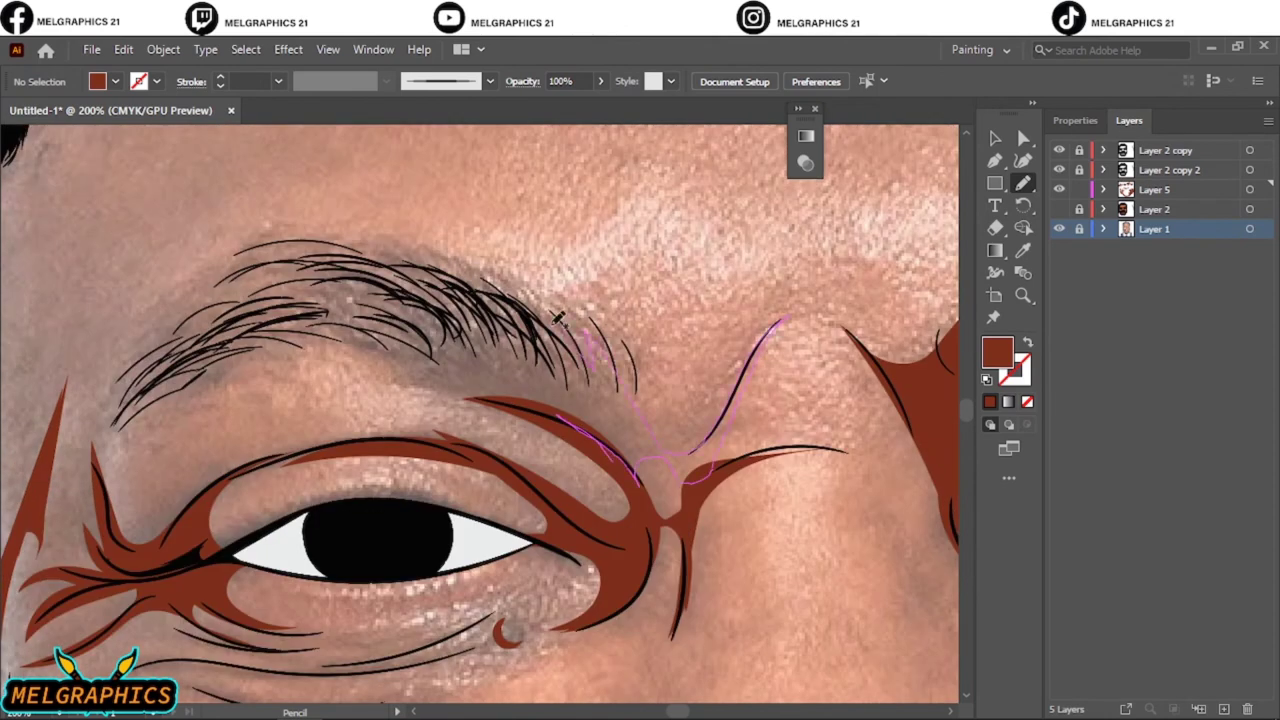
{"action": "left_click_drag", "start_coordinate": [346, 350], "coordinate": [348, 352]}
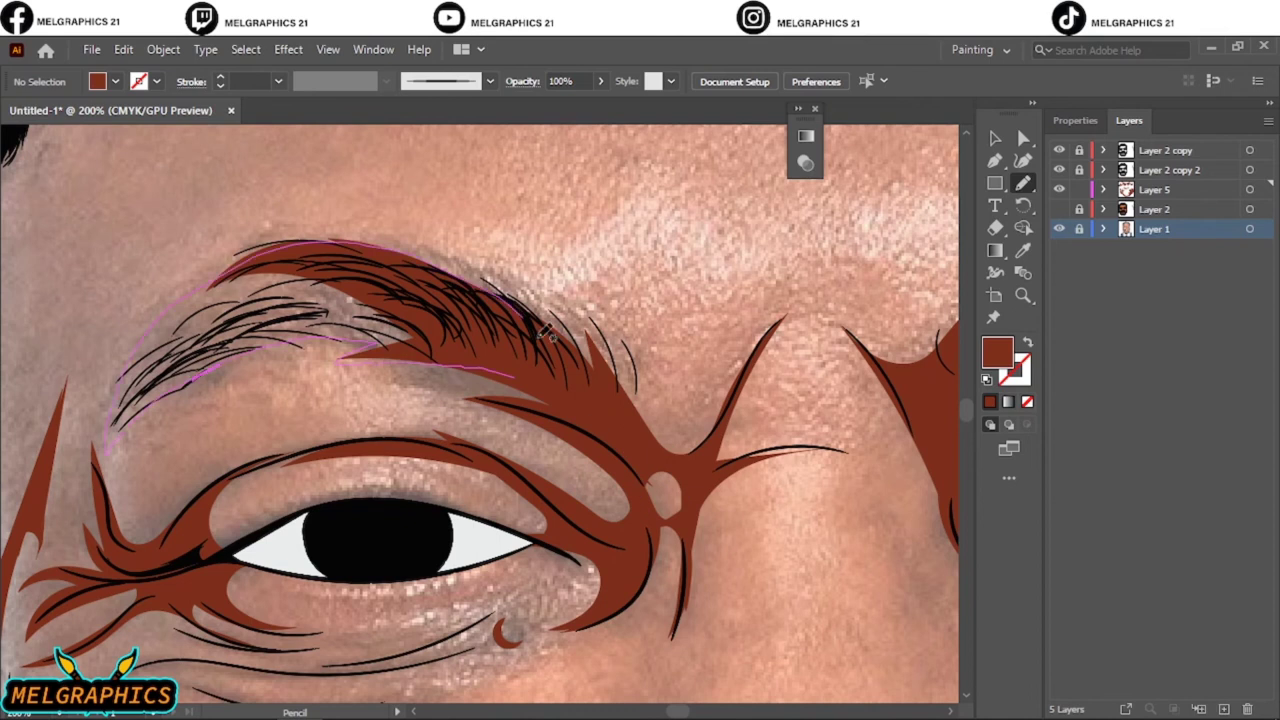
{"action": "key", "text": "ctrl+0"}
{"action": "left_click", "coordinate": [1059, 229]}
{"action": "left_click", "coordinate": [1059, 229]}
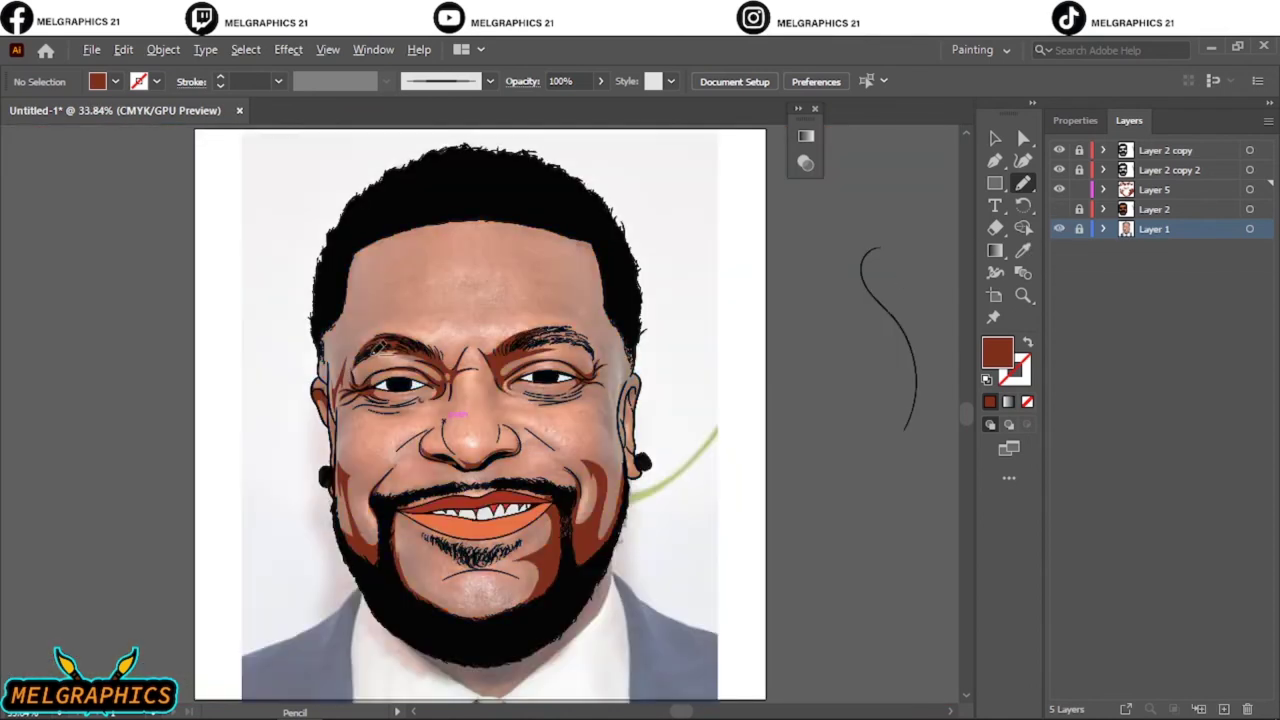
- Draw cheek shadow shapes beside the ear, including a brown spike shadow
{"action": "key", "text": "ctrl+plus"}
{"action": "key", "text": "ctrl+plus"}
{"action": "key", "text": "ctrl+plus"}
{"action": "key", "text": "ctrl+plus"}
{"action": "left_click_drag", "start_coordinate": [641, 281], "coordinate": [641, 282]}
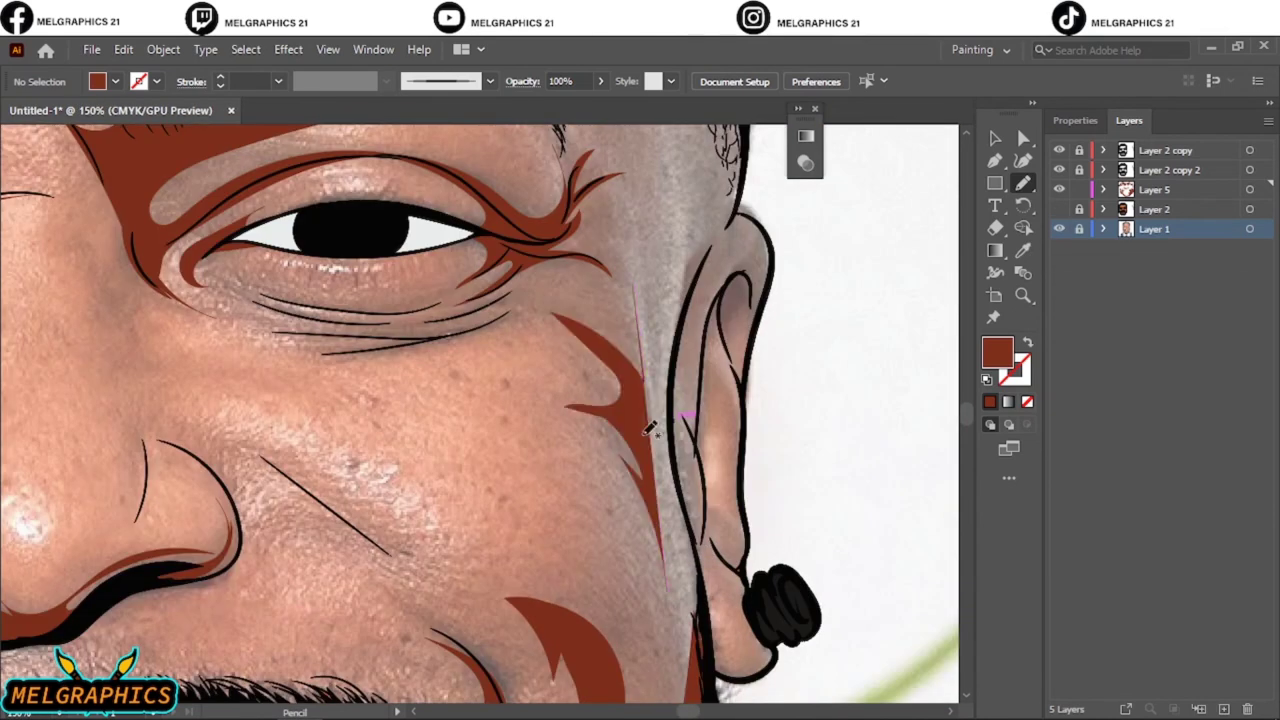
{"action": "key", "text": "ctrl+z"}
{"action": "left_click_drag", "start_coordinate": [590, 408], "coordinate": [620, 452]}
{"action": "mouse_move", "coordinate": [598, 392]}
{"action": "left_mouse_down"}
{"action": "mouse_move", "coordinate": [615, 415]}
{"action": "mouse_move", "coordinate": [646, 343]}
{"action": "left_mouse_up"}
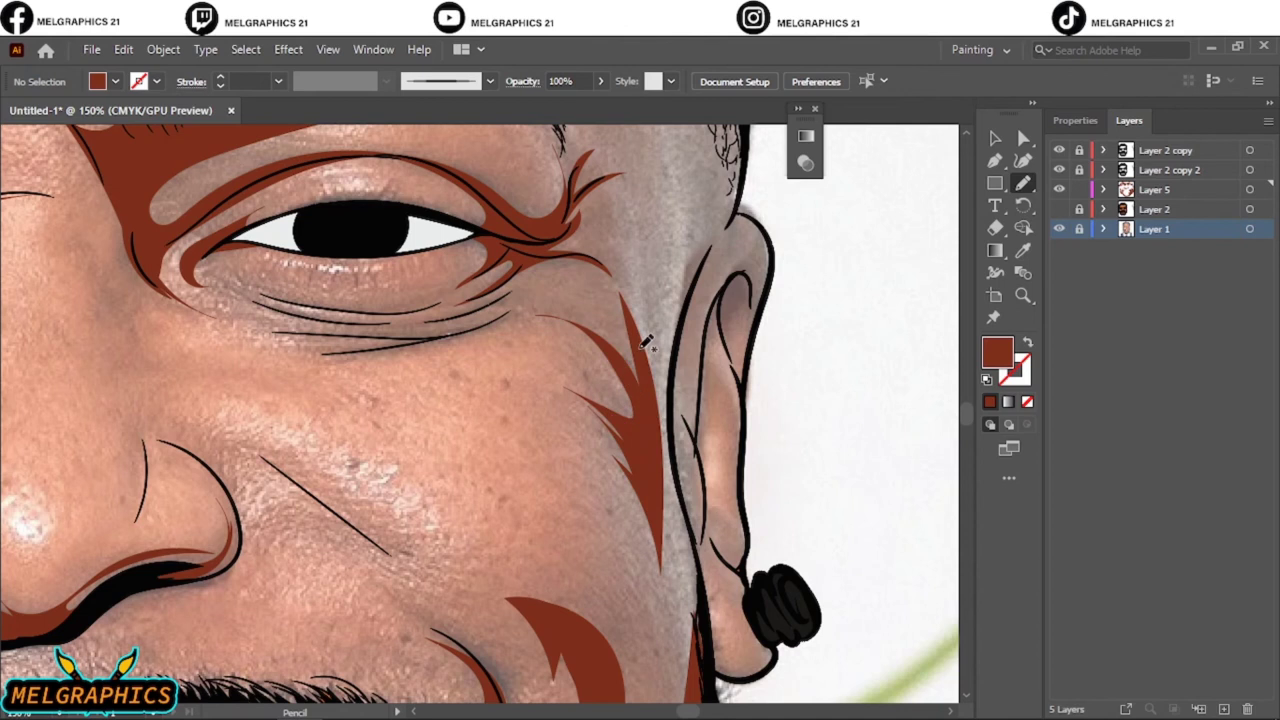
{"action": "key", "text": "ctrl+0"}
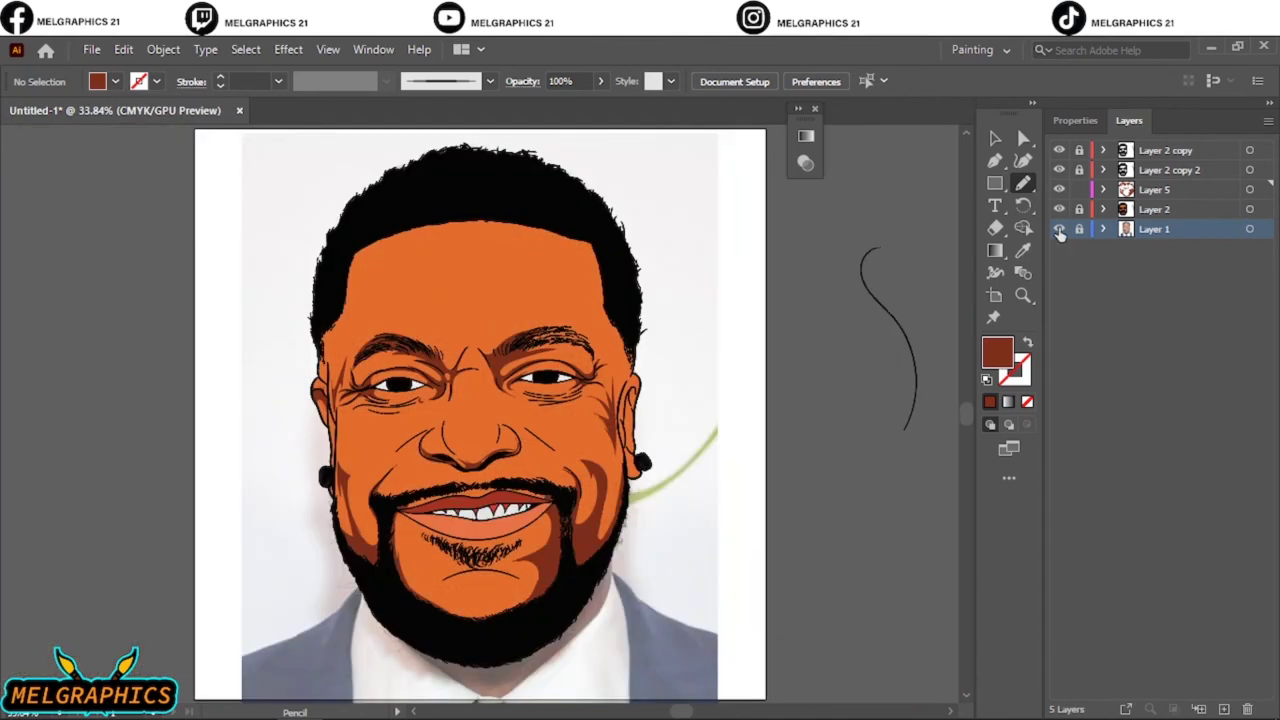
{"action": "left_click", "coordinate": [1059, 229]}
{"action": "left_click", "coordinate": [1059, 229]}
{"action": "left_click", "coordinate": [1059, 209]}
- Draw the brown shadow inside the ear and a shadow down the right temple
{"action": "scroll", "coordinate": [639, 420], "scroll_direction": "up", "scroll_amount": 5}
{"action": "left_click_drag", "start_coordinate": [628, 165], "coordinate": [620, 262]}
{"action": "scroll", "coordinate": [510, 447], "scroll_direction": "up", "scroll_amount": 3}
{"action": "left_click_drag", "start_coordinate": [606, 216], "coordinate": [508, 405]}
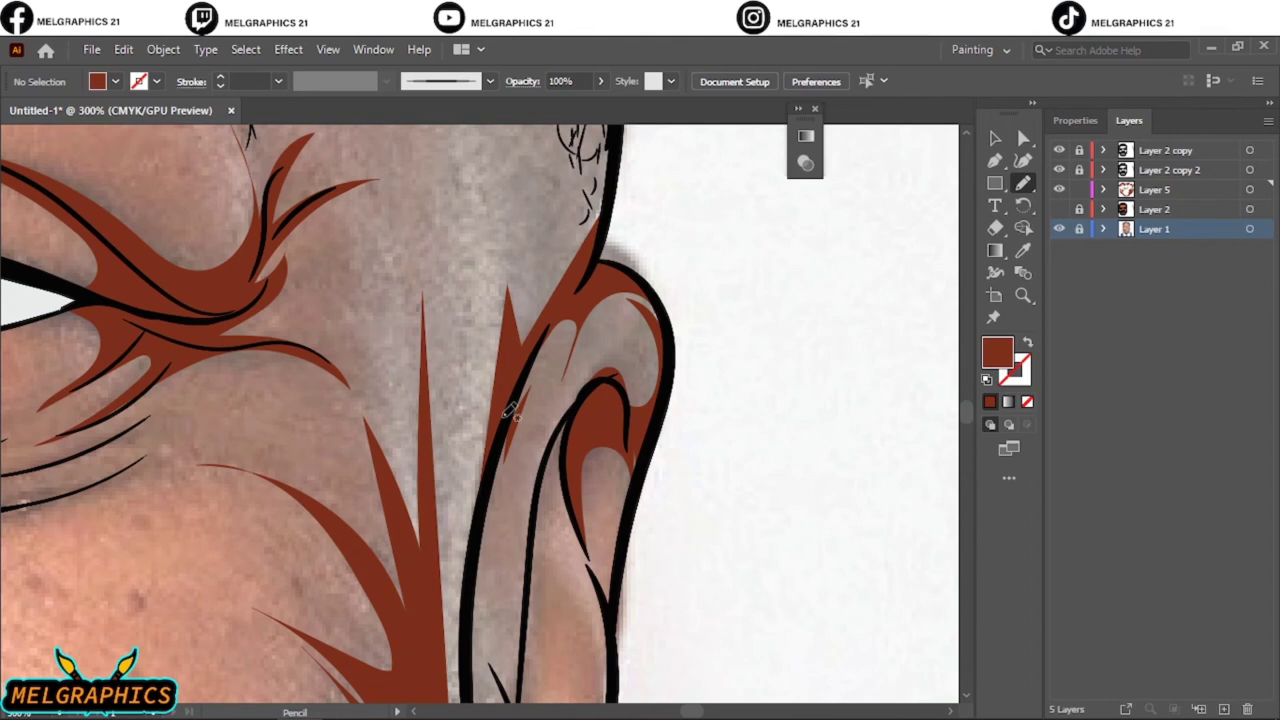
{"action": "key", "text": "ctrl+0"}
{"action": "scroll", "coordinate": [624, 313], "scroll_direction": "up", "scroll_amount": 2}
{"action": "scroll", "coordinate": [624, 313], "scroll_direction": "up", "scroll_amount": 1}
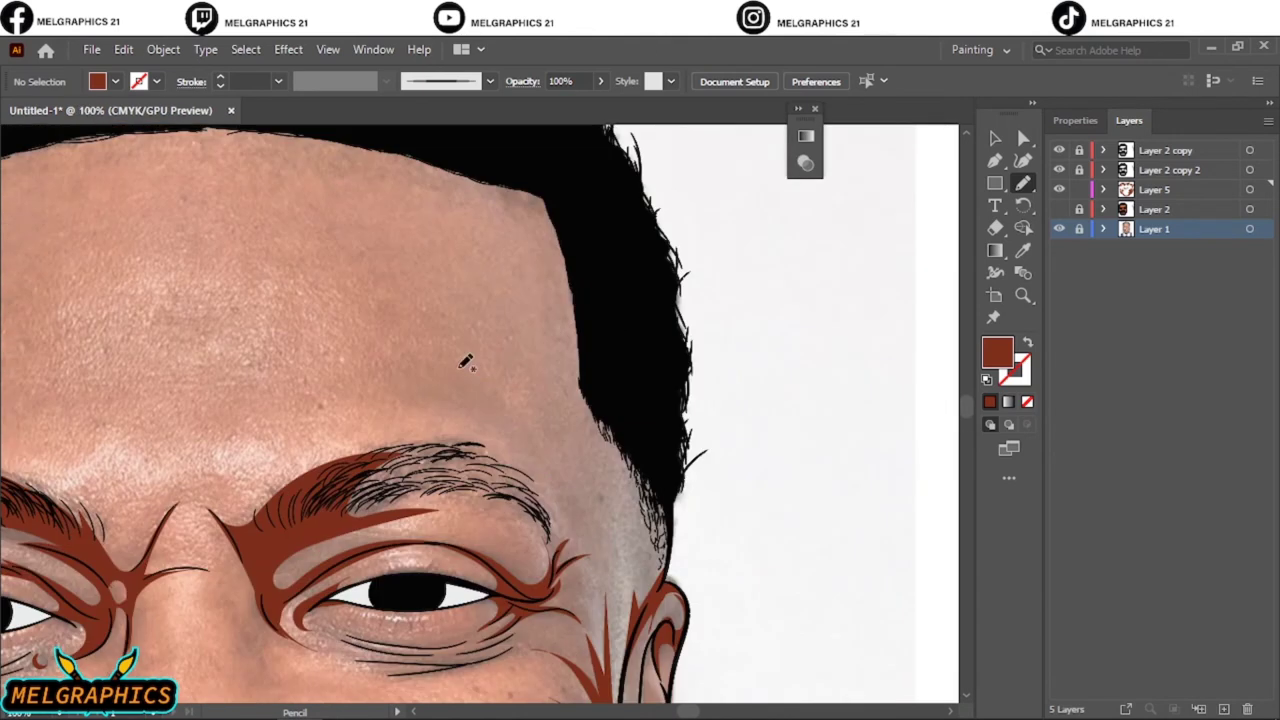
{"action": "left_click_drag", "start_coordinate": [535, 274], "coordinate": [530, 230]}
{"action": "key", "text": "ctrl+0"}
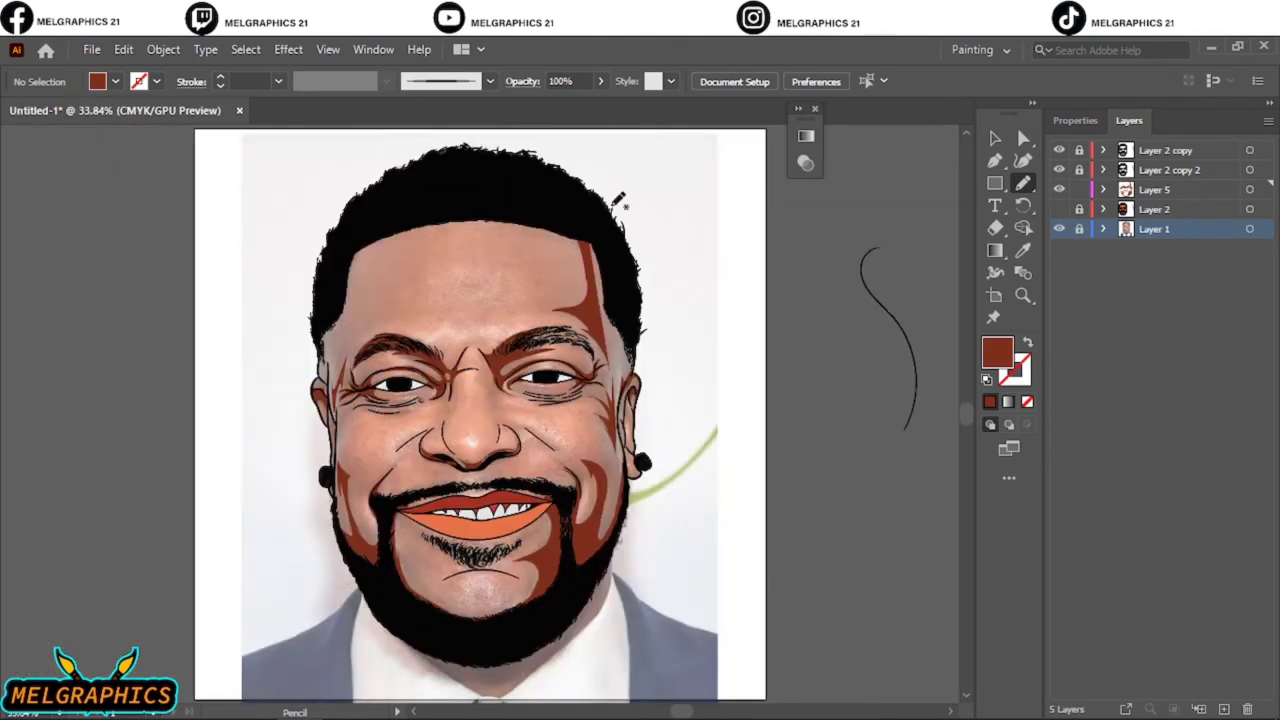
- Lighten the Layer 5 shadows by raising B to 57% in Recolor Artwork, then add a sixth layer
{"action": "left_click", "coordinate": [1059, 209]}
{"action": "left_click", "coordinate": [1059, 229]}
{"action": "left_click", "coordinate": [1249, 189]}
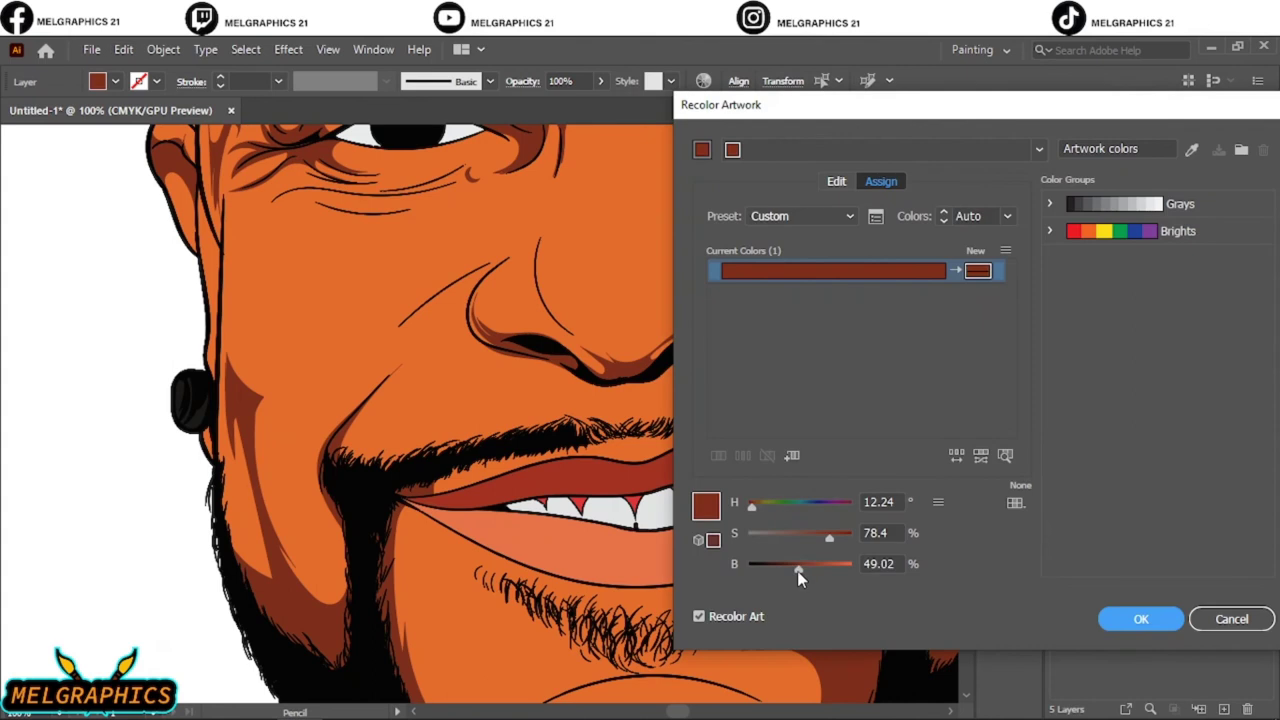
{"action": "left_click_drag", "start_coordinate": [800, 567], "coordinate": [826, 563]}
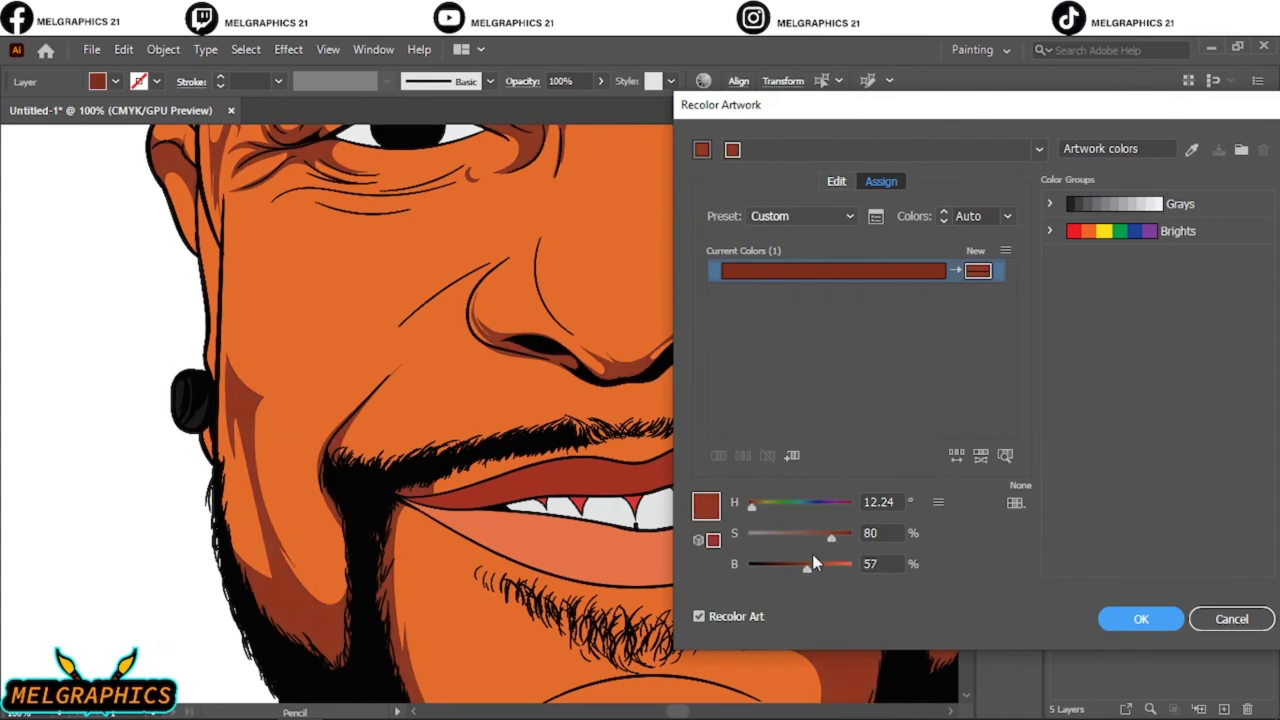
{"action": "left_click", "coordinate": [1120, 610]}
{"action": "key", "text": "ctrl+0"}
{"action": "left_click", "coordinate": [896, 274]}
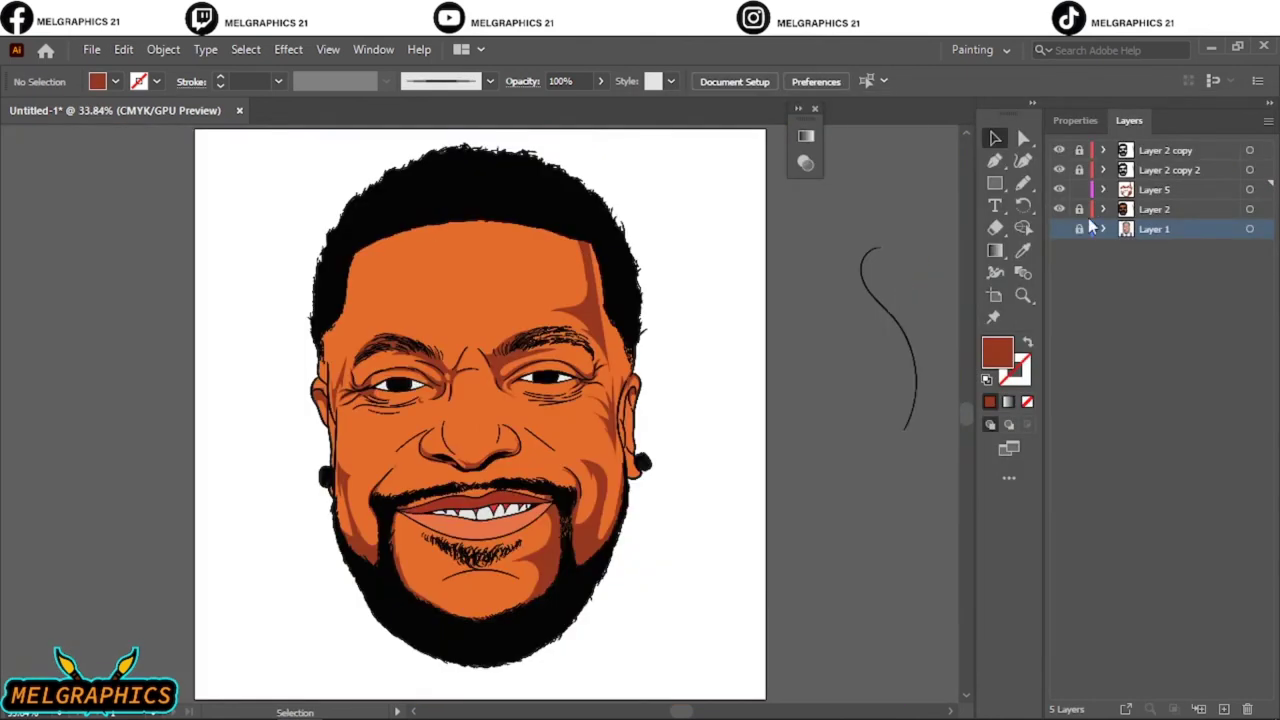
{"action": "left_click", "coordinate": [1100, 206]}
{"action": "left_click", "coordinate": [1223, 709]}
- Sample the orange skin colour and set a darker orange as the fill
{"action": "key", "text": "i"}
{"action": "left_click", "coordinate": [543, 270]}
{"action": "double_click", "coordinate": [997, 352]}
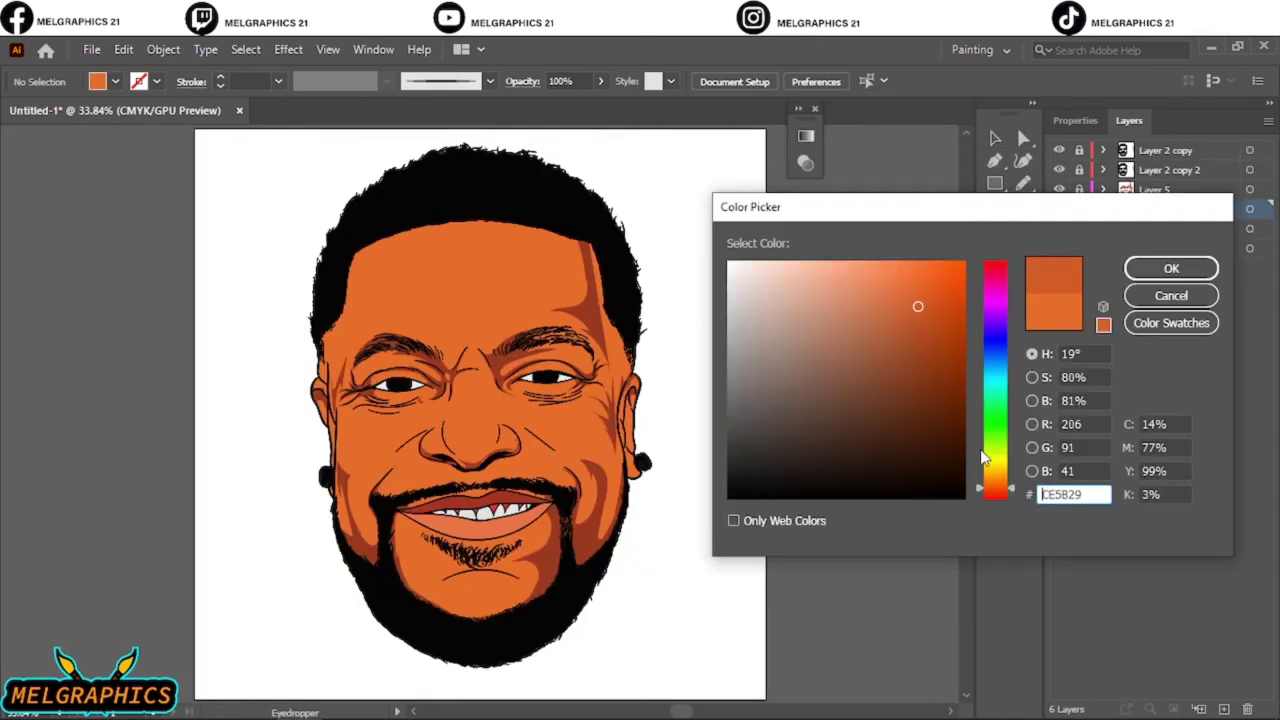
{"action": "key", "text": "Return"}
- Pencil mid-tone shapes around the nostrils, the side of the nose and the nose bridge
{"action": "scroll", "coordinate": [610, 343], "scroll_direction": "up", "scroll_amount": 5}
{"action": "key", "text": "n"}
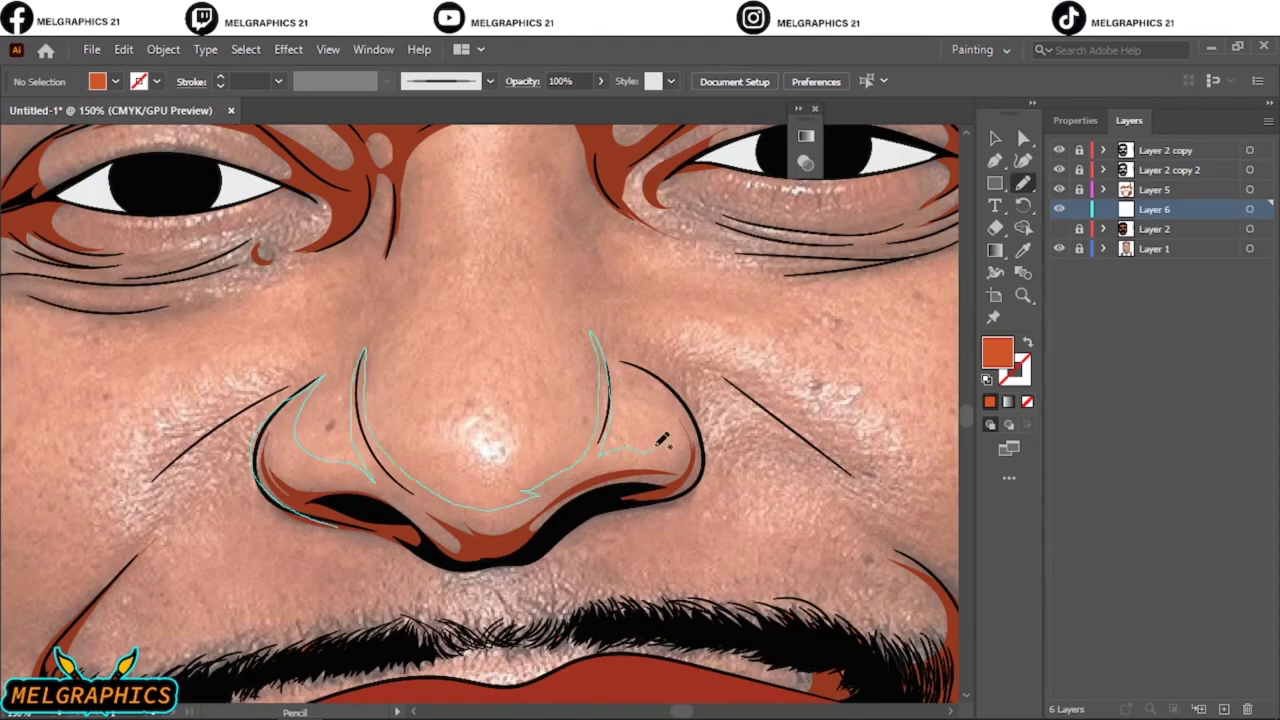
{"action": "left_click_drag", "start_coordinate": [661, 440], "coordinate": [628, 366]}
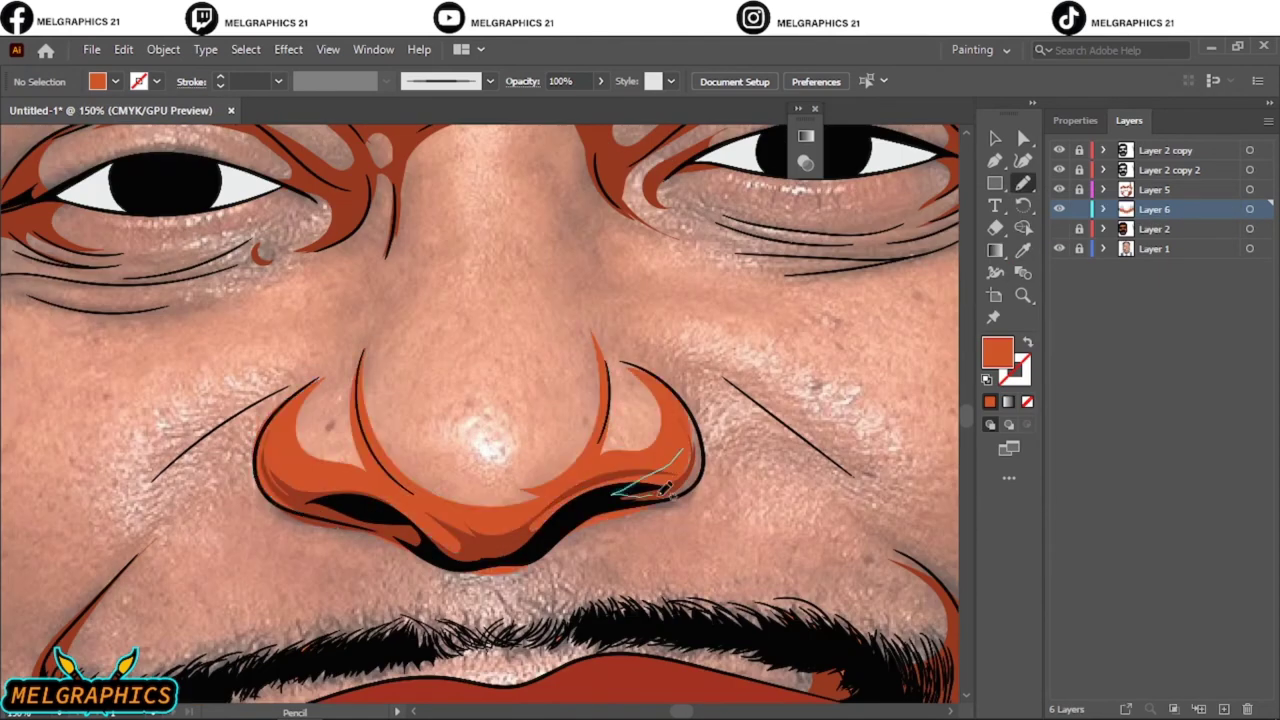
{"action": "left_click", "coordinate": [1059, 228]}
{"action": "left_click", "coordinate": [1250, 209]}
{"action": "left_click", "coordinate": [123, 49]}
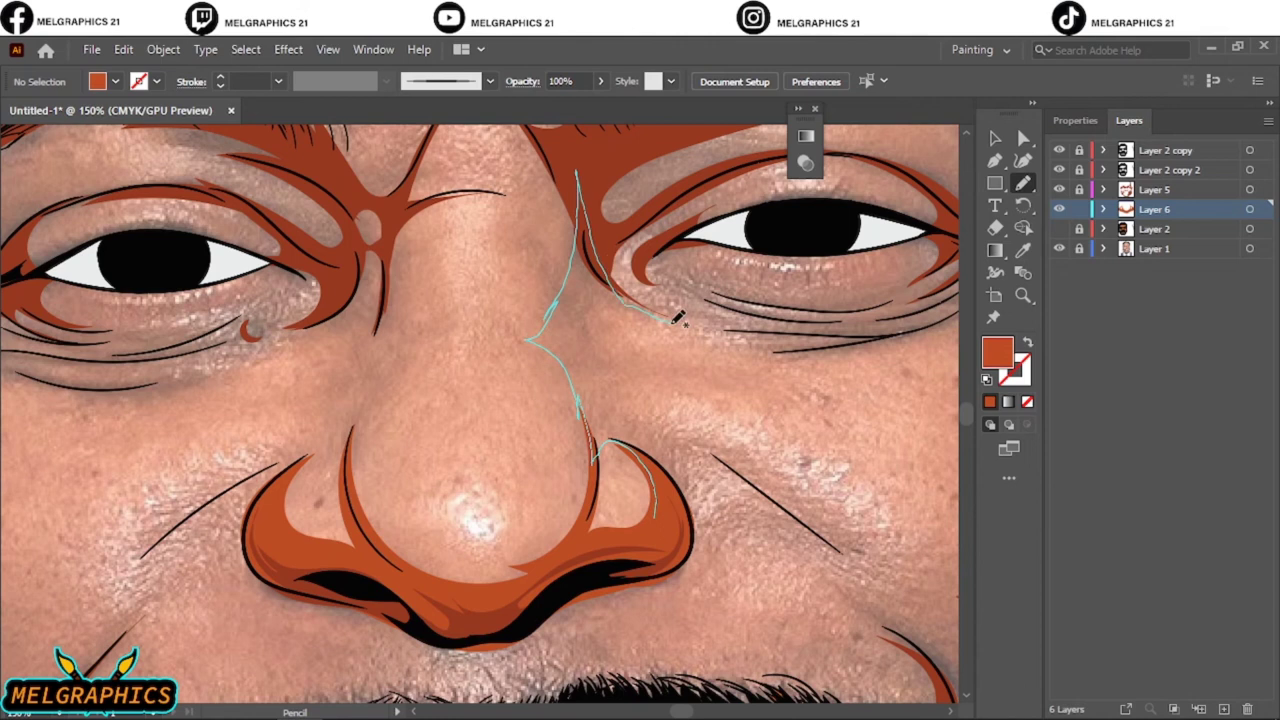
{"action": "left_click_drag", "start_coordinate": [676, 318], "coordinate": [660, 510]}
{"action": "mouse_move", "coordinate": [350, 505]}
{"action": "left_mouse_down"}
{"action": "mouse_move", "coordinate": [303, 325]}
{"action": "mouse_move", "coordinate": [276, 480]}
{"action": "left_mouse_up"}
{"action": "scroll", "coordinate": [483, 258], "scroll_direction": "up", "scroll_amount": 5}
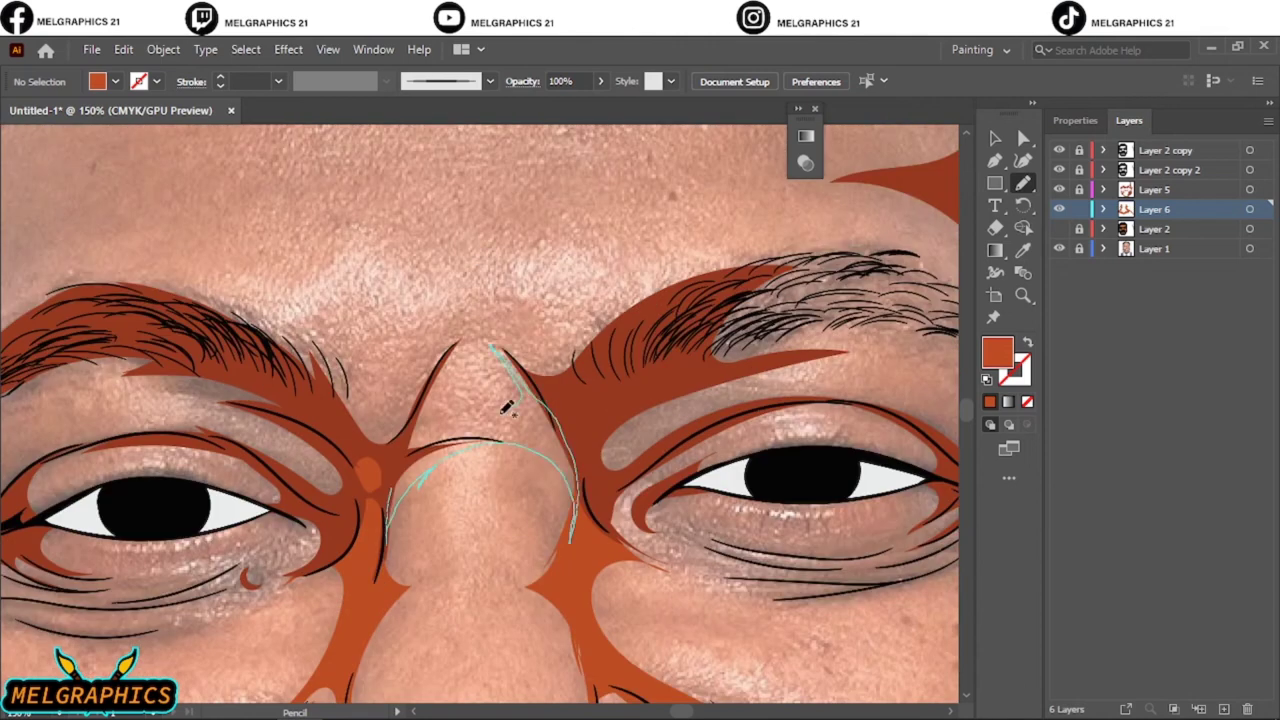
{"action": "left_click_drag", "start_coordinate": [507, 405], "coordinate": [548, 425]}
- Preview the face, then draw a mid-tone shape from nose to mouth corner
{"action": "key", "text": "ctrl+0"}
{"action": "left_click", "coordinate": [1059, 248]}
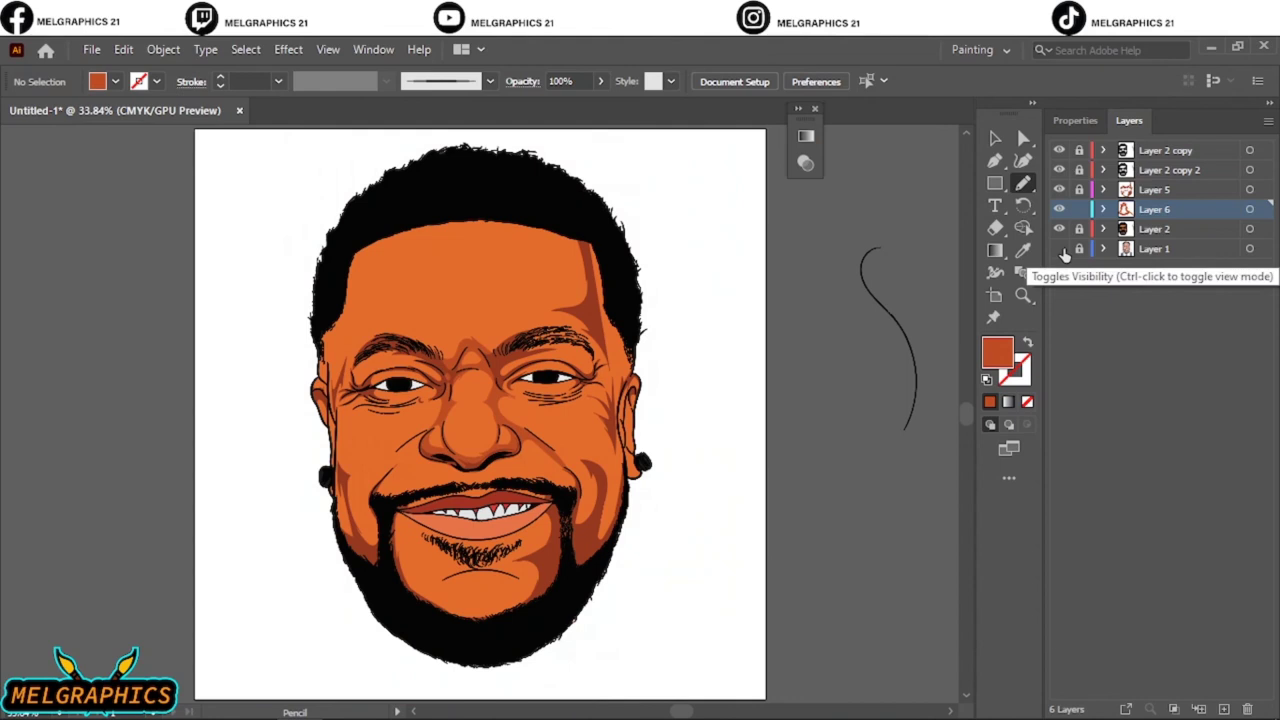
{"action": "left_click", "coordinate": [1059, 248]}
{"action": "scroll", "coordinate": [497, 447], "scroll_direction": "up", "scroll_amount": 3}
{"action": "scroll", "coordinate": [497, 447], "scroll_direction": "up", "scroll_amount": 2}
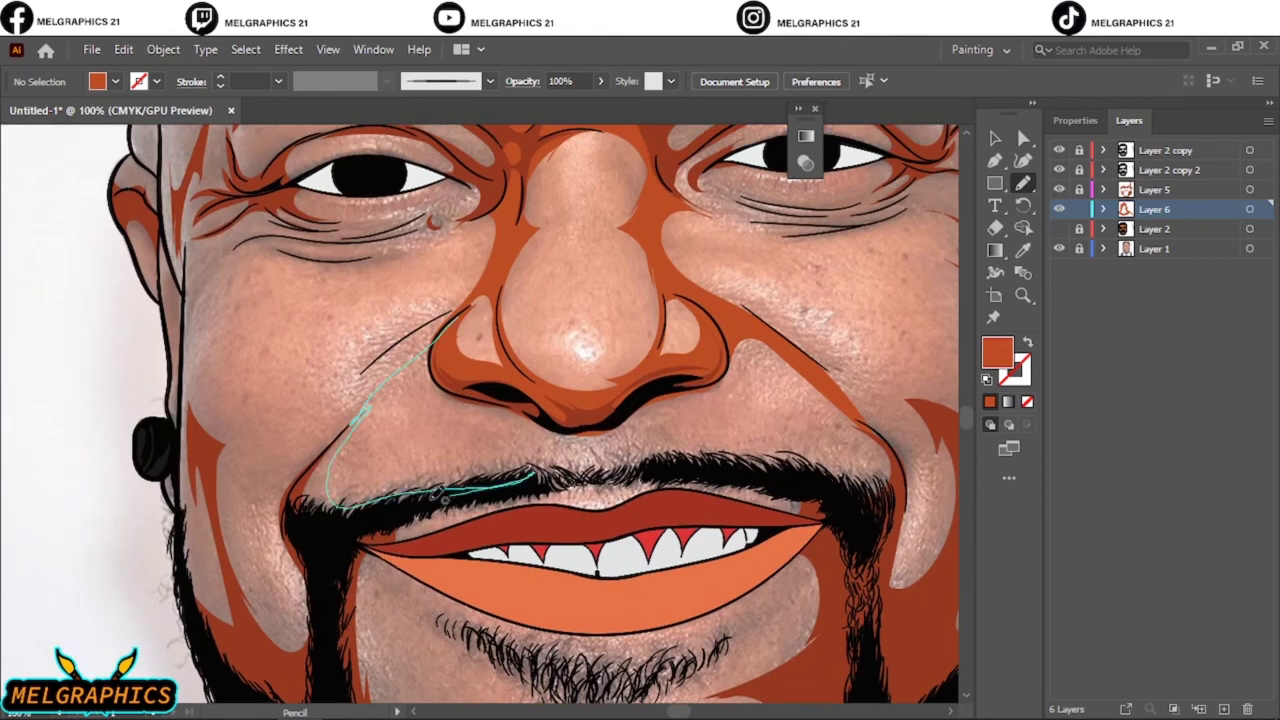
{"action": "left_click_drag", "start_coordinate": [440, 325], "coordinate": [320, 450]}
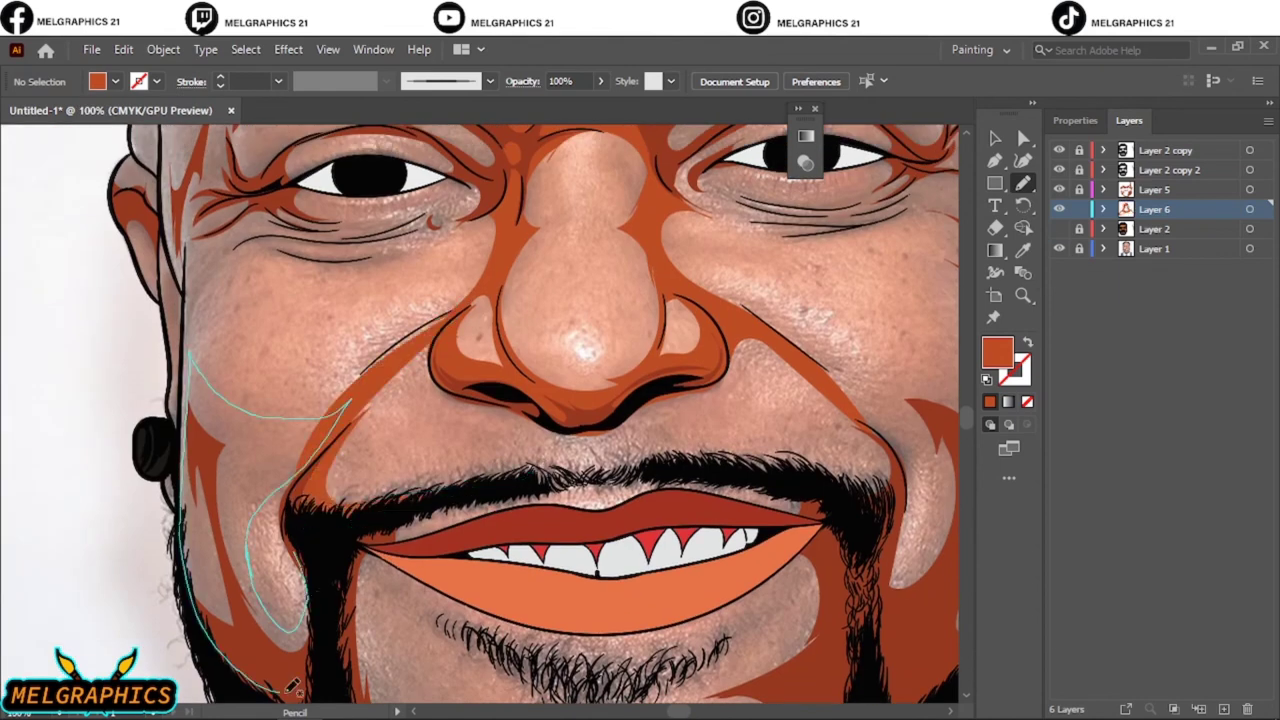
{"action": "key", "text": "v"}
- Draw mid-tone shapes under and around the left eye and along the brow
{"action": "scroll", "coordinate": [449, 547], "scroll_direction": "up", "scroll_amount": 2}
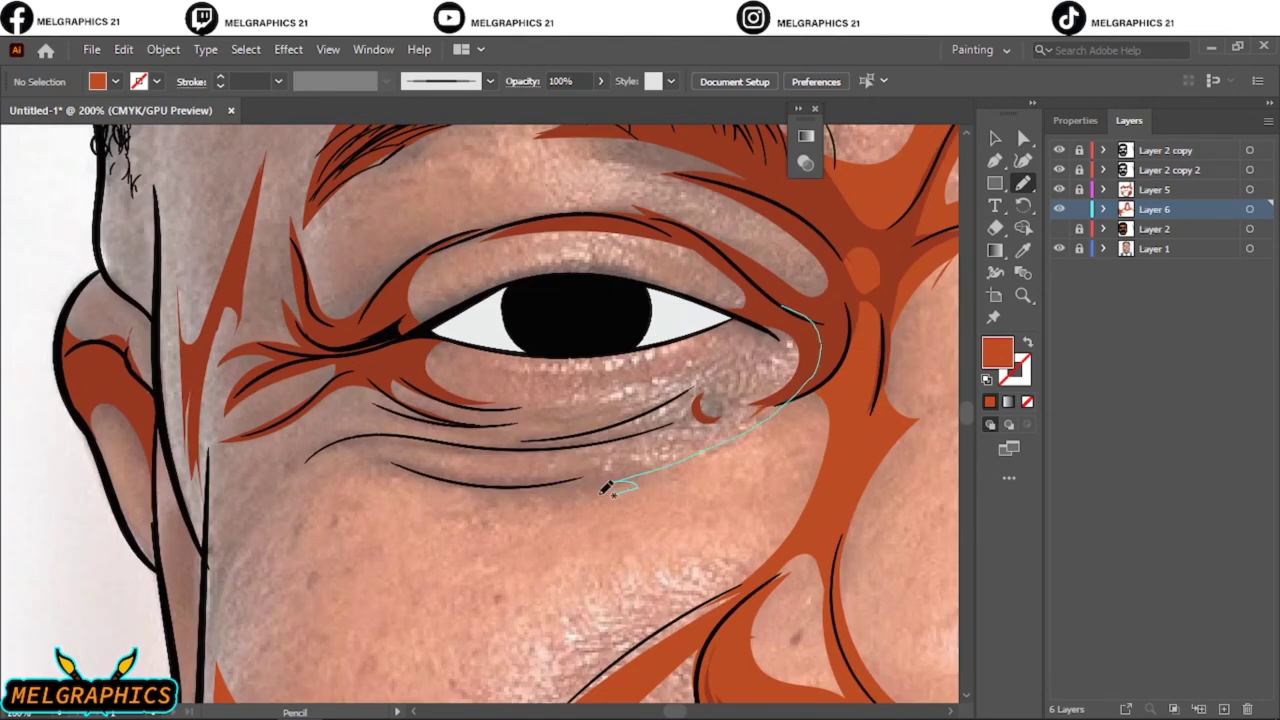
{"action": "left_click_drag", "start_coordinate": [600, 476], "coordinate": [346, 458]}
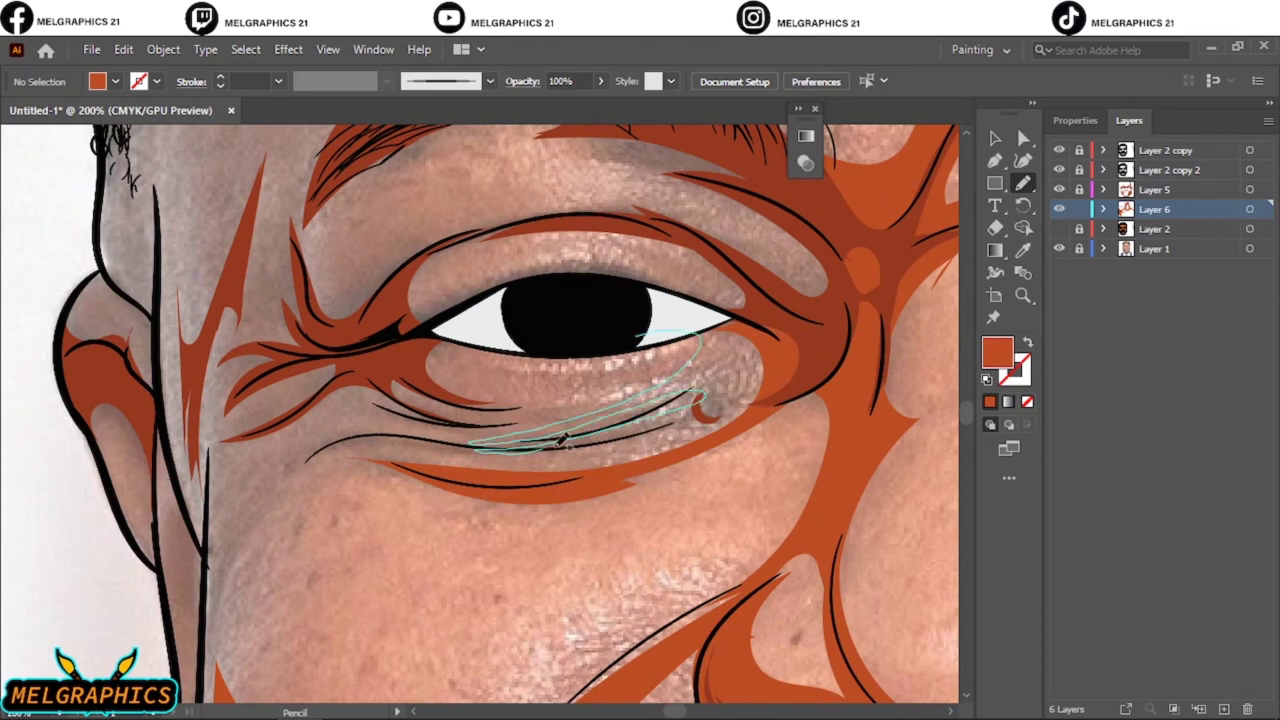
{"action": "left_click_drag", "start_coordinate": [617, 400], "coordinate": [640, 340]}
{"action": "left_click_drag", "start_coordinate": [490, 422], "coordinate": [211, 601]}
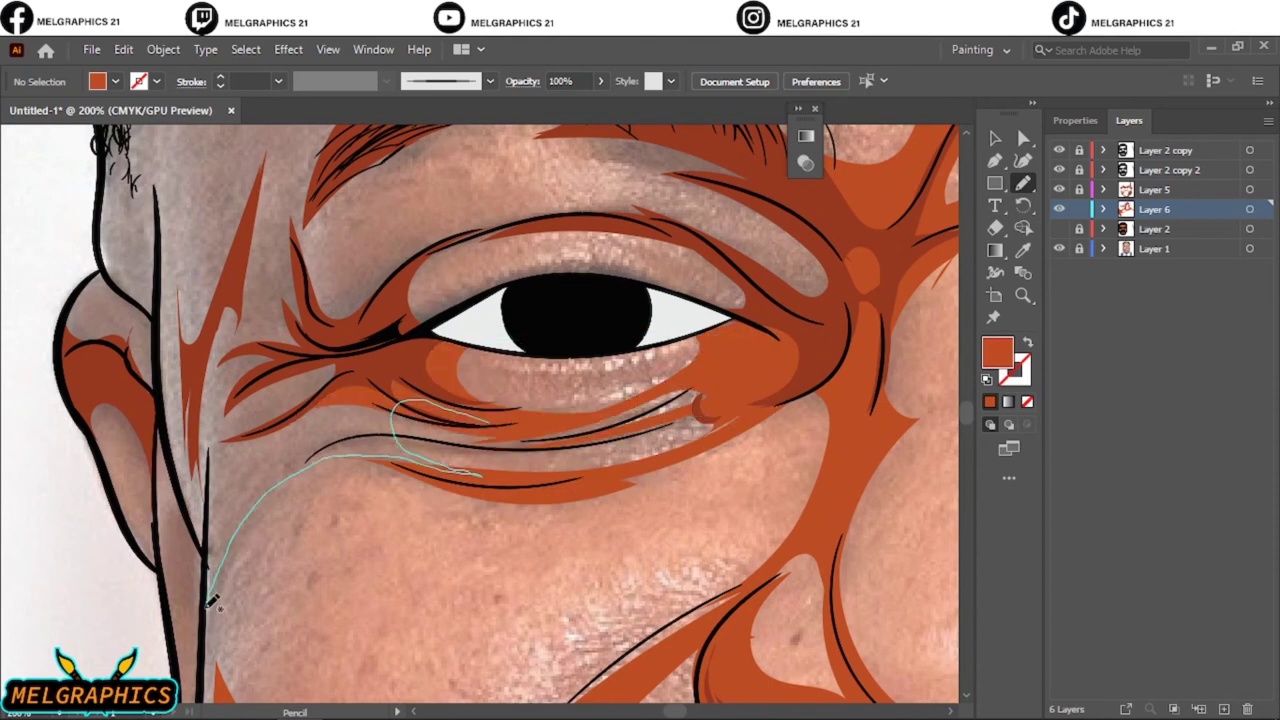
{"action": "left_click_drag", "start_coordinate": [213, 420], "coordinate": [523, 306]}
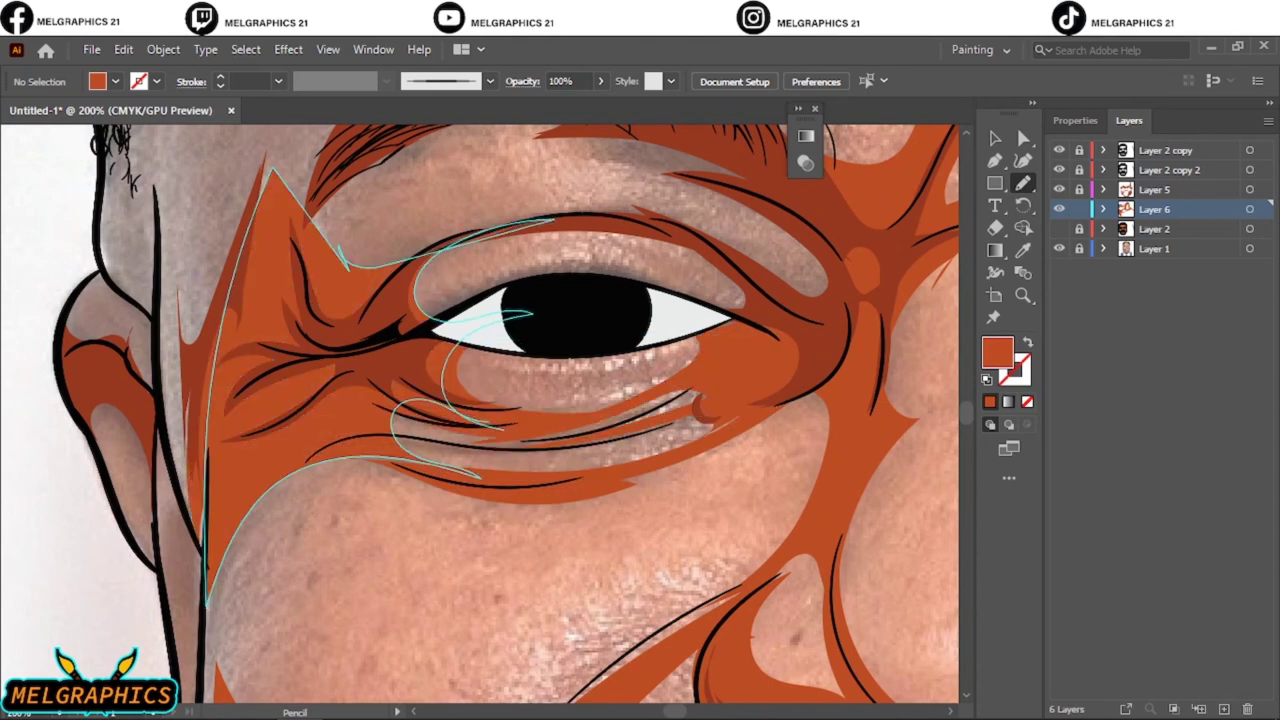
{"action": "scroll", "coordinate": [465, 458], "scroll_direction": "up", "scroll_amount": 3}
{"action": "left_click_drag", "start_coordinate": [465, 458], "coordinate": [268, 380]}
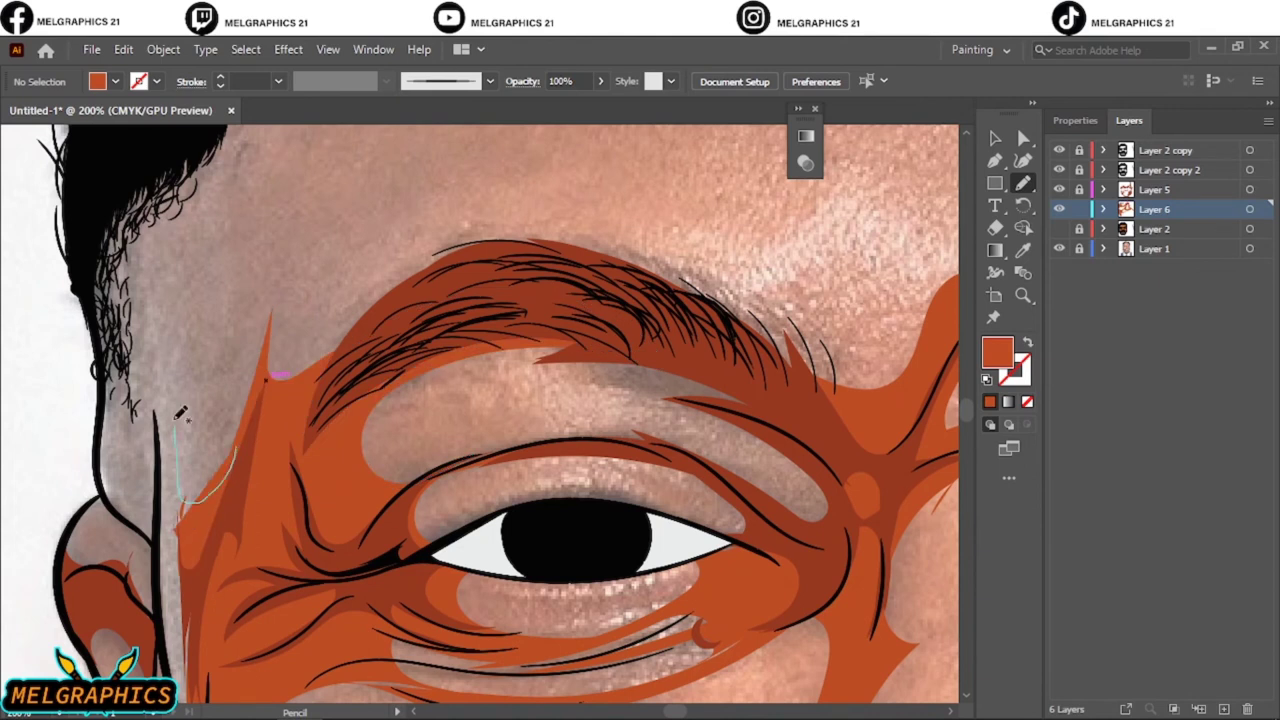
- Shade the left side of the forehead and preview the full portrait
{"action": "key", "text": "ctrl+minus"}
{"action": "key", "text": "ctrl+minus"}
{"action": "key", "text": "ctrl+minus"}
{"action": "key", "text": "ctrl+plus"}
{"action": "left_click_drag", "start_coordinate": [467, 190], "coordinate": [413, 533]}
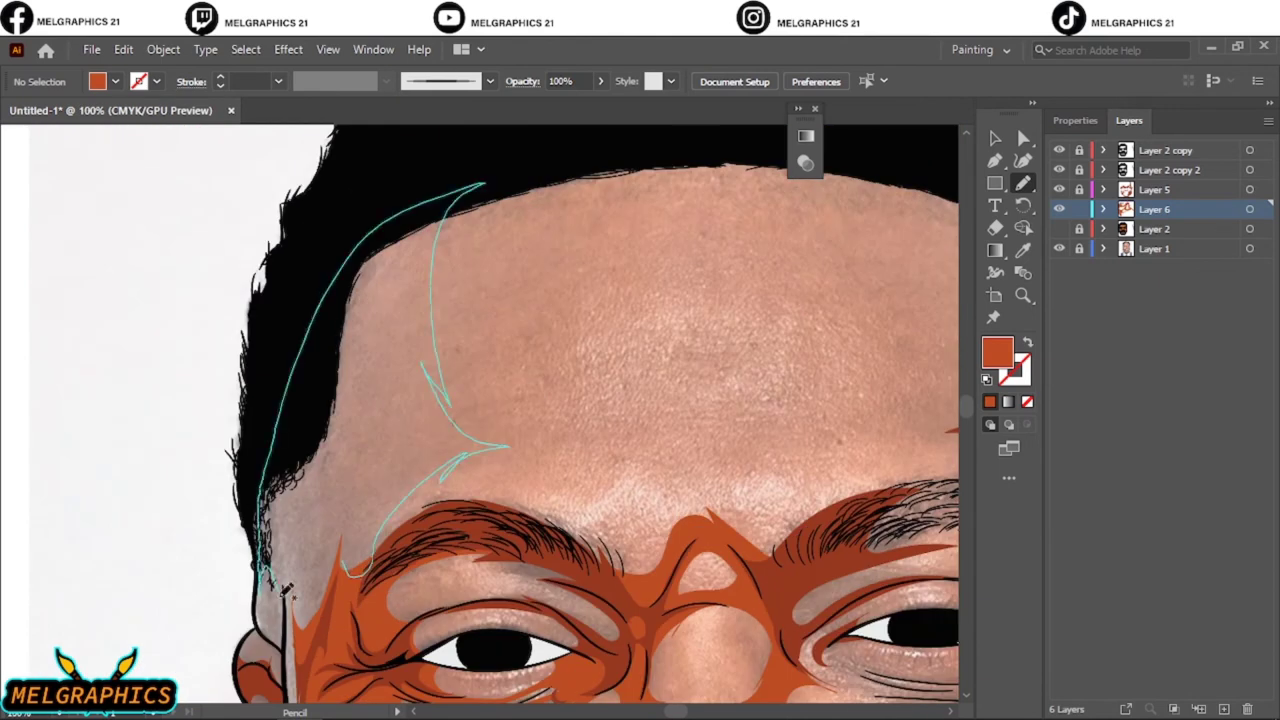
{"action": "key", "text": "ctrl+0"}
{"action": "left_click", "coordinate": [1059, 249]}
{"action": "key", "text": "v"}
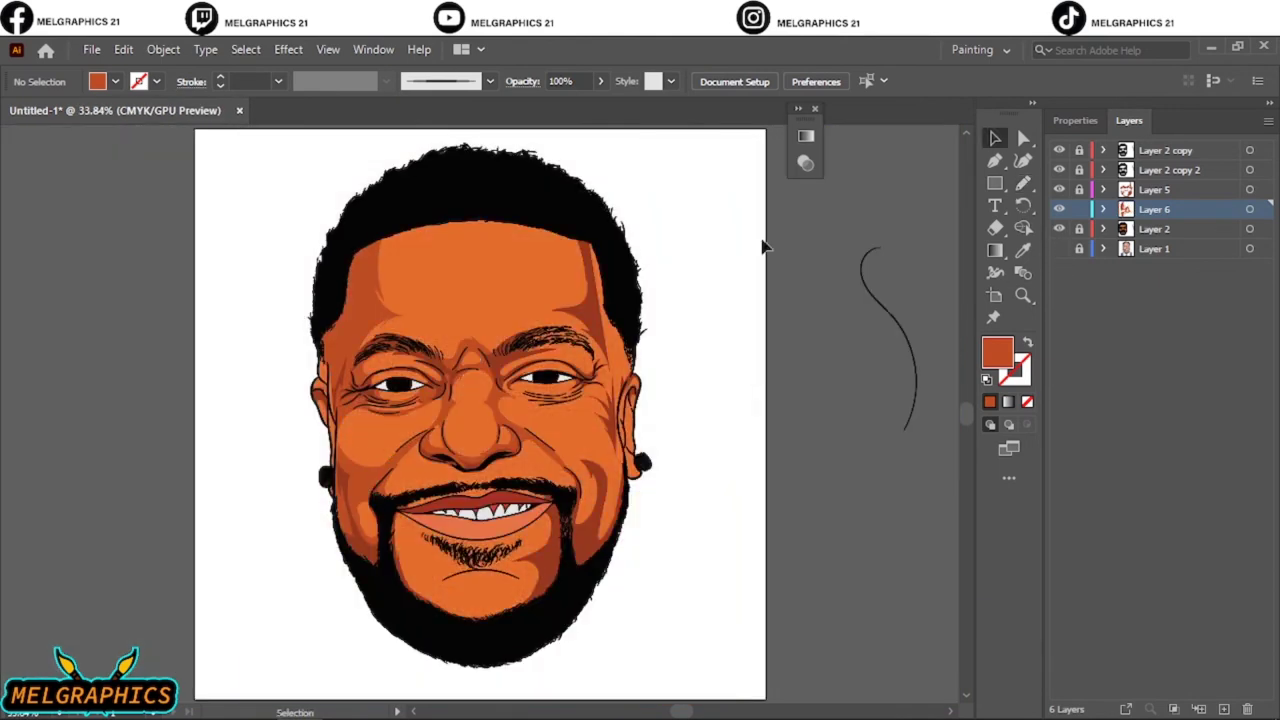
{"action": "left_click", "coordinate": [1059, 249]}
- With Layer 2 hidden, add mid-tone shapes over the chin, below the lip and around the goatee
{"action": "left_click", "coordinate": [1059, 229]}
{"action": "key", "text": "n"}
{"action": "scroll", "coordinate": [438, 350], "scroll_direction": "up", "scroll_amount": 3}
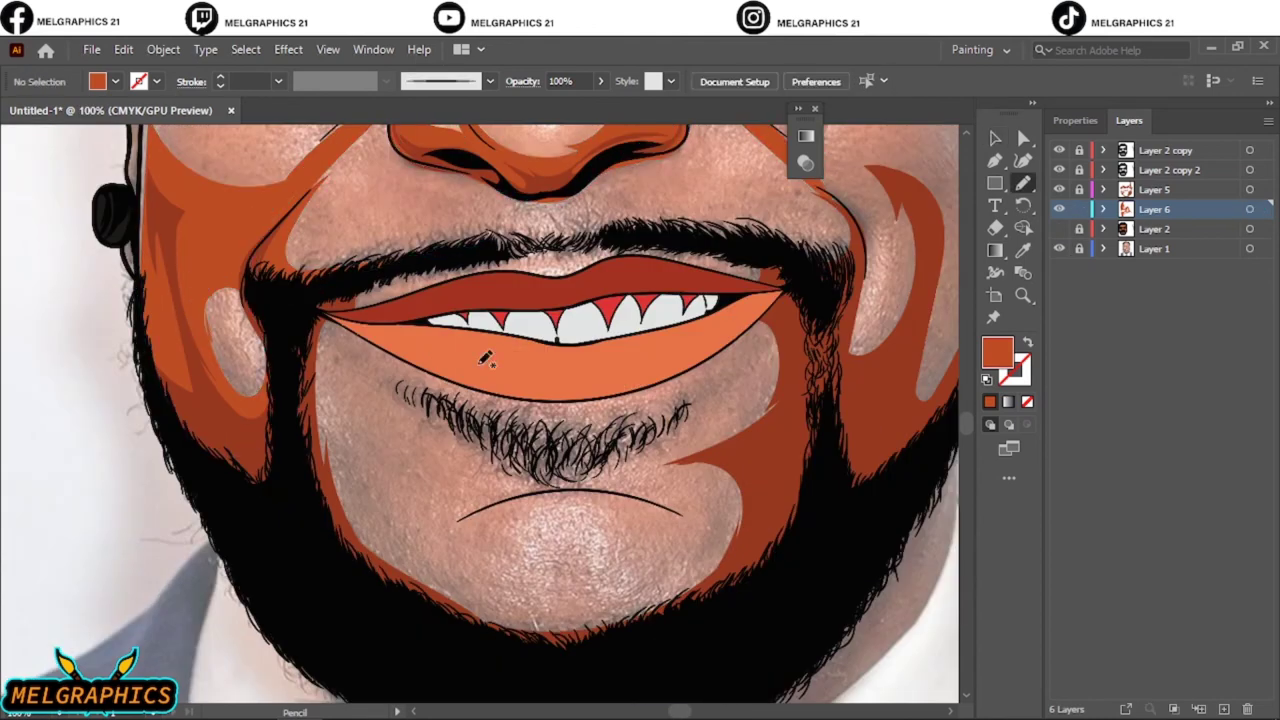
{"action": "left_click_drag", "start_coordinate": [563, 432], "coordinate": [390, 362]}
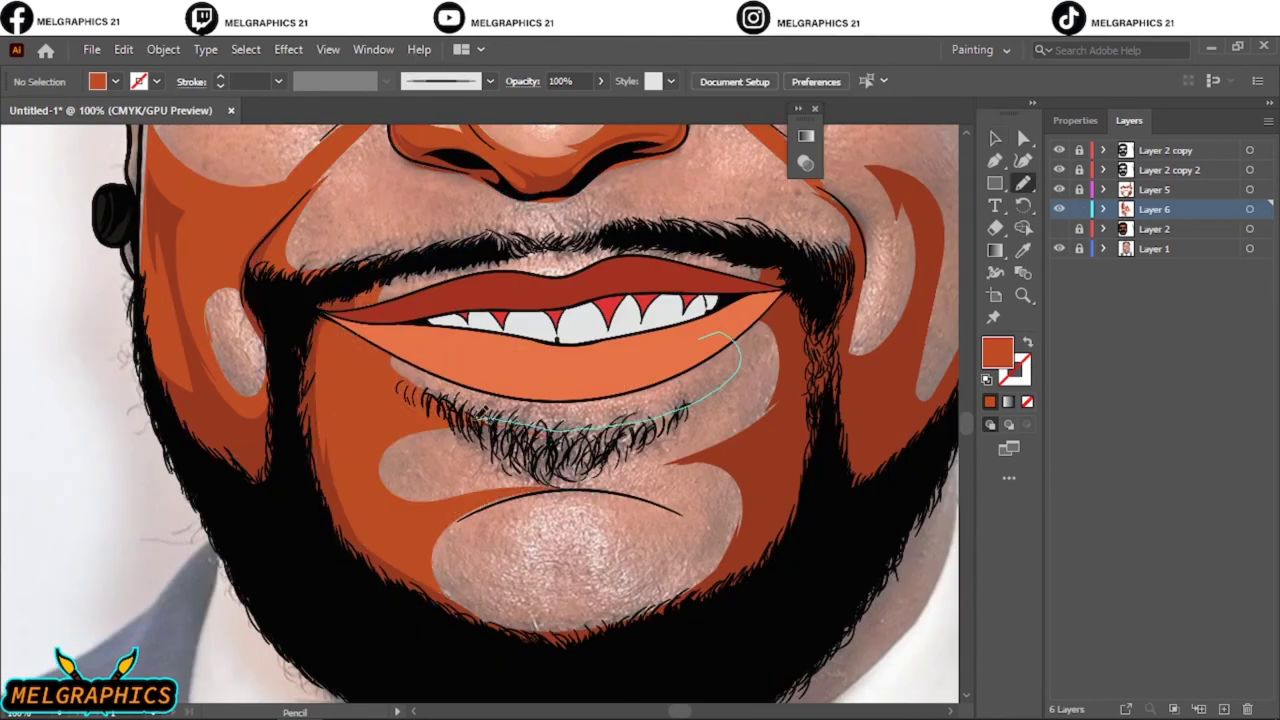
{"action": "left_click_drag", "start_coordinate": [700, 334], "coordinate": [798, 309]}
{"action": "left_click_drag", "start_coordinate": [400, 400], "coordinate": [790, 310]}
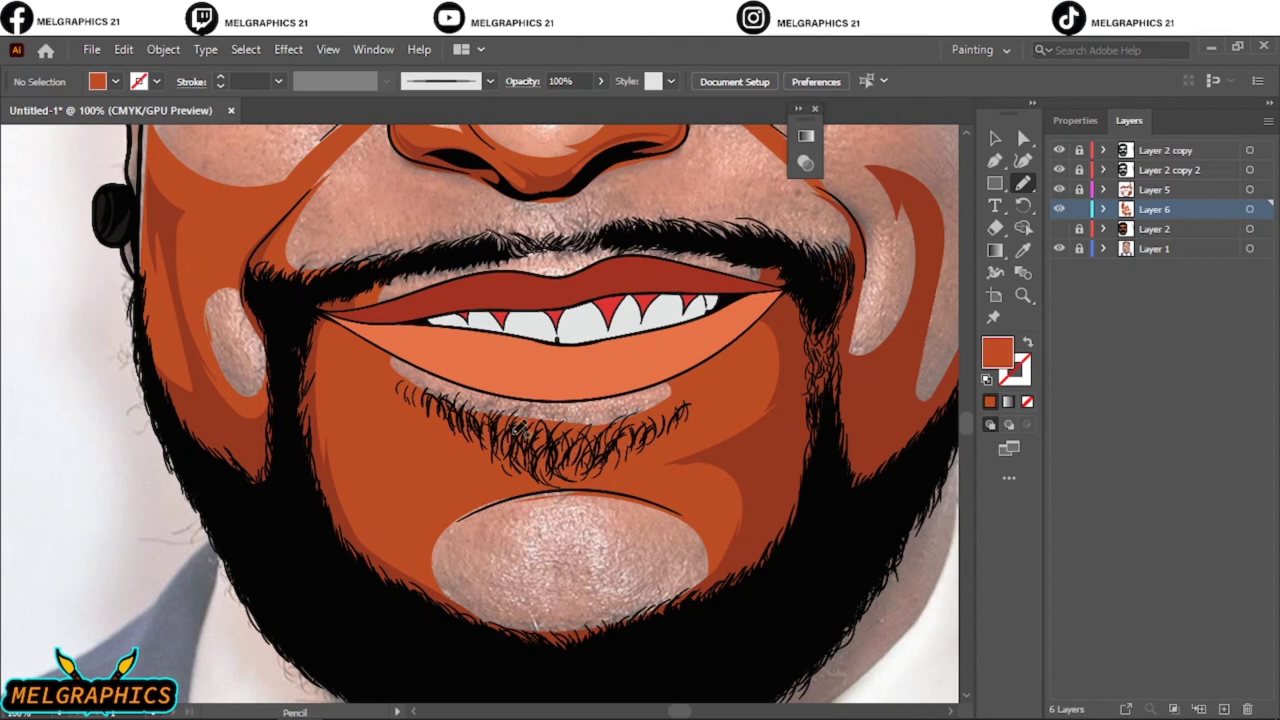
{"action": "left_click_drag", "start_coordinate": [420, 543], "coordinate": [450, 590]}
{"action": "key", "text": "ctrl+0"}
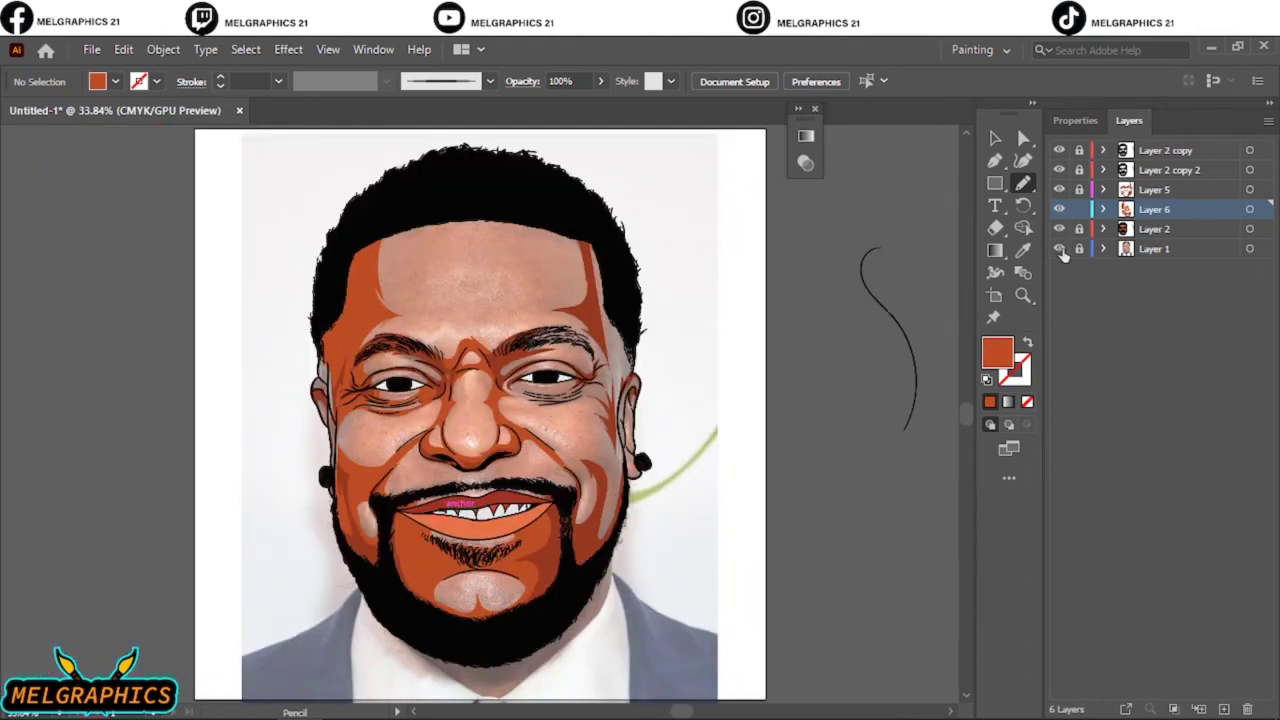
- Draw dark shadow shapes along the right jaw and beside the ear
{"action": "left_click_drag", "start_coordinate": [1059, 248], "coordinate": [1059, 228]}
{"action": "left_click", "coordinate": [1059, 248]}
{"action": "key", "text": "ctrl+1"}
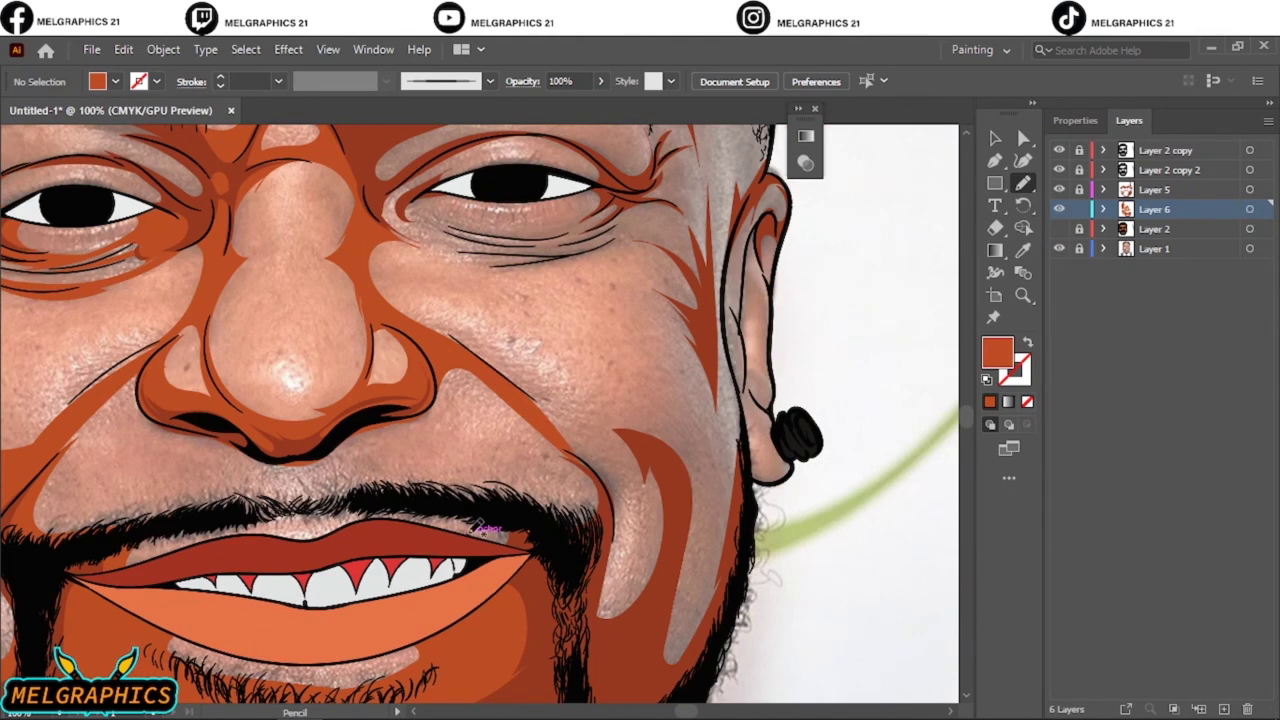
{"action": "left_click_drag", "start_coordinate": [604, 590], "coordinate": [628, 430]}
{"action": "left_click_drag", "start_coordinate": [710, 428], "coordinate": [706, 424]}
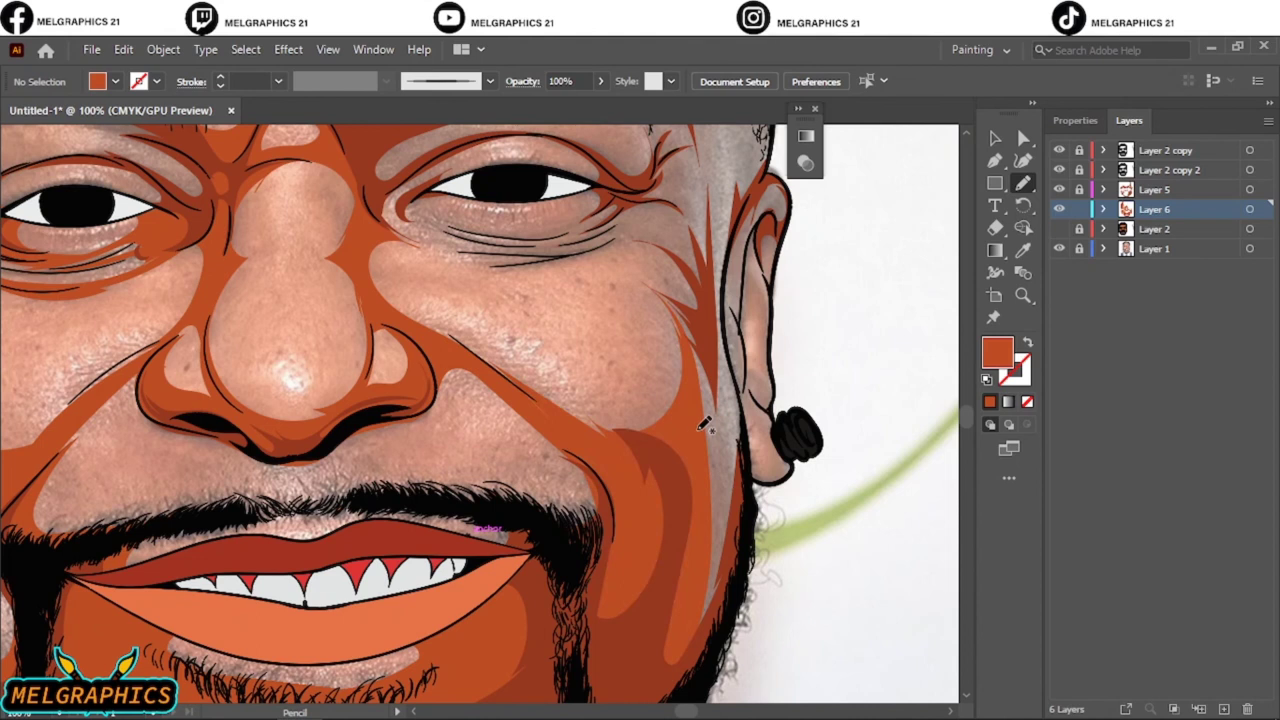
{"action": "key", "text": "ctrl+equal"}
{"action": "mouse_move", "coordinate": [758, 650]}
{"action": "left_mouse_down"}
{"action": "mouse_move", "coordinate": [722, 262]}
{"action": "mouse_move", "coordinate": [680, 420]}
{"action": "left_mouse_up"}
- Add shadow shapes under the right eye and in the upper eyelid crease
{"action": "key", "text": "ctrl+equal"}
{"action": "left_click_drag", "start_coordinate": [425, 413], "coordinate": [288, 393]}
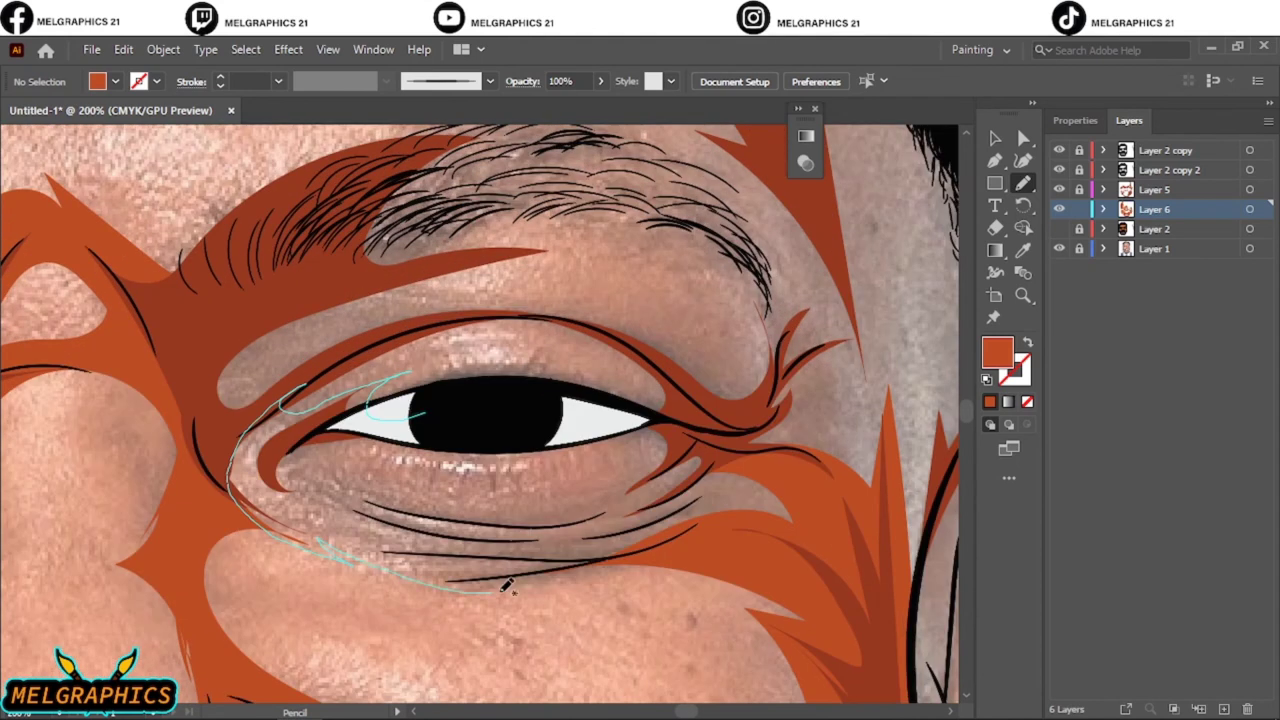
{"action": "left_click_drag", "start_coordinate": [503, 590], "coordinate": [492, 592]}
{"action": "left_click_drag", "start_coordinate": [443, 434], "coordinate": [530, 545]}
{"action": "mouse_move", "coordinate": [655, 475]}
{"action": "left_mouse_down"}
{"action": "mouse_move", "coordinate": [617, 512]}
{"action": "mouse_move", "coordinate": [515, 530]}
{"action": "left_mouse_up"}
{"action": "left_click_drag", "start_coordinate": [600, 330], "coordinate": [500, 405]}
{"action": "left_click_drag", "start_coordinate": [550, 320], "coordinate": [220, 405]}
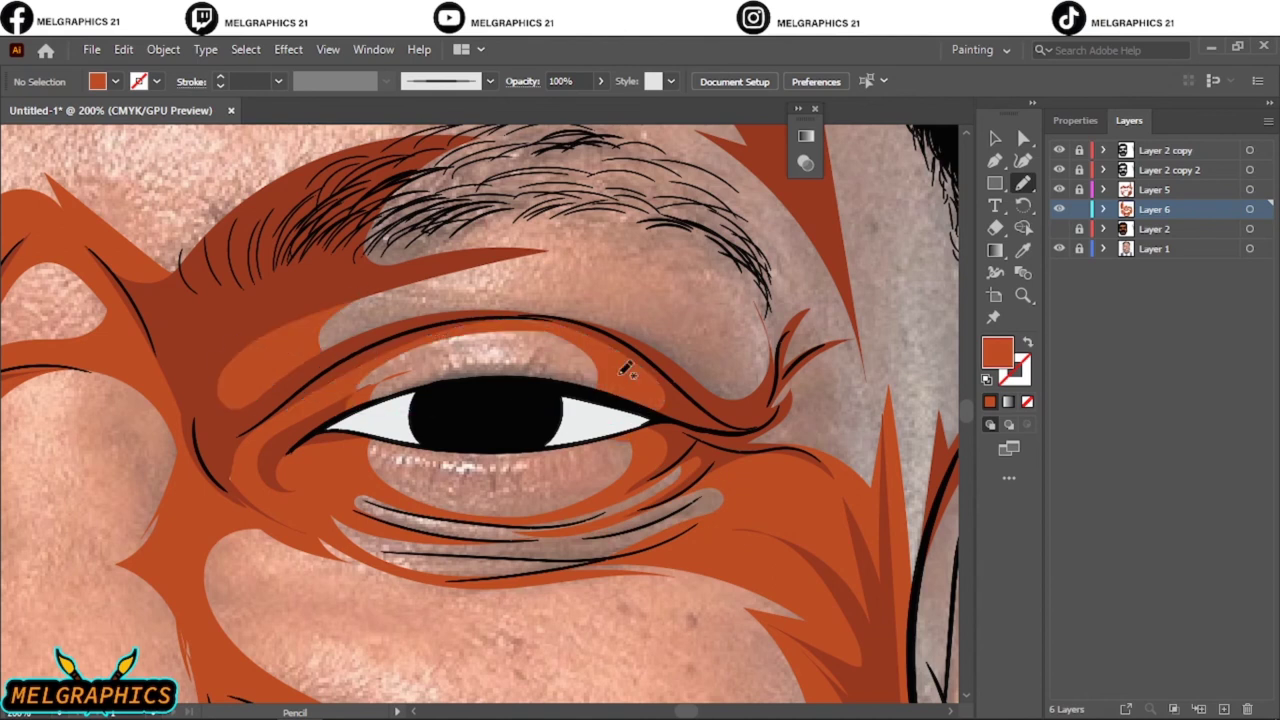
- Draw shadow shapes around the eyebrow and its right end
{"action": "left_click_drag", "start_coordinate": [624, 368], "coordinate": [650, 372]}
{"action": "scroll", "coordinate": [780, 376], "scroll_direction": "up", "scroll_amount": 5}
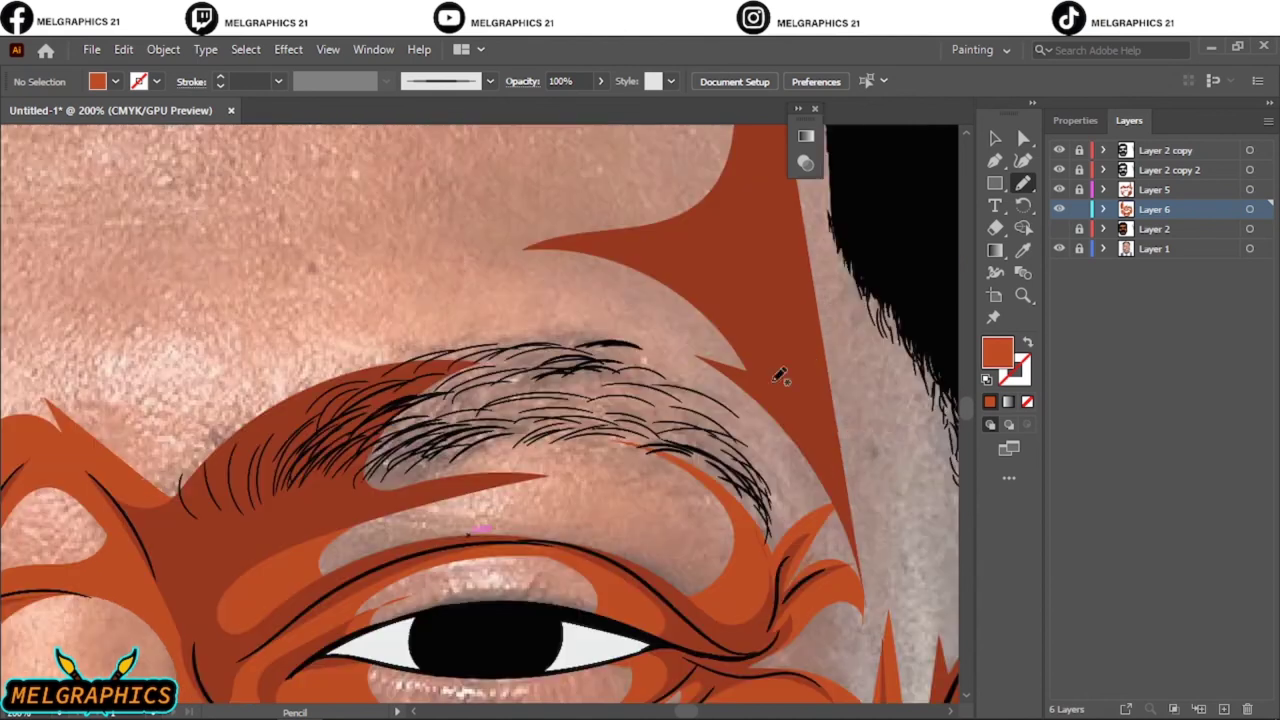
{"action": "left_click_drag", "start_coordinate": [338, 360], "coordinate": [180, 515]}
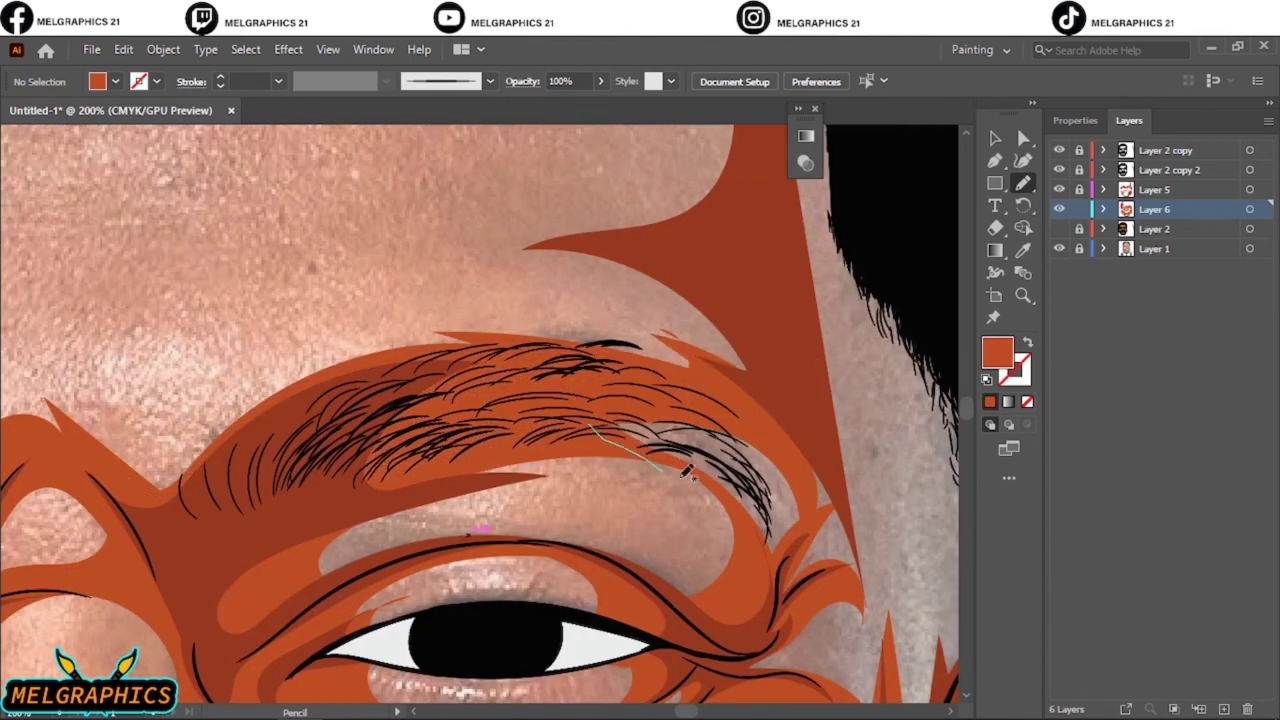
{"action": "left_click_drag", "start_coordinate": [810, 460], "coordinate": [843, 483]}
{"action": "scroll", "coordinate": [843, 483], "scroll_direction": "down", "scroll_amount": 5}
{"action": "scroll", "coordinate": [620, 420], "scroll_direction": "up", "scroll_amount": 2}
- Trace shadow shapes along the hairline and across the forehead
{"action": "left_click_drag", "start_coordinate": [640, 430], "coordinate": [586, 252]}
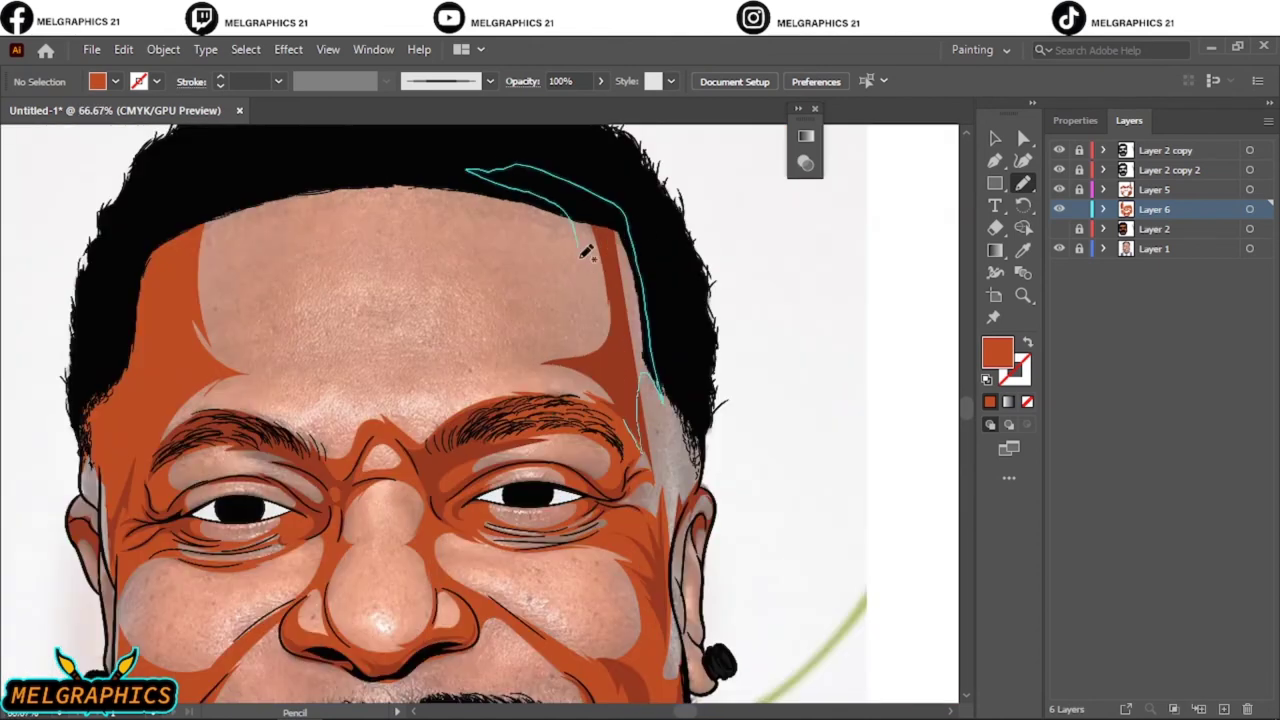
{"action": "left_click_drag", "start_coordinate": [624, 428], "coordinate": [486, 363]}
{"action": "scroll", "coordinate": [350, 350], "scroll_direction": "up", "scroll_amount": 2}
{"action": "left_click_drag", "start_coordinate": [740, 368], "coordinate": [616, 330]}
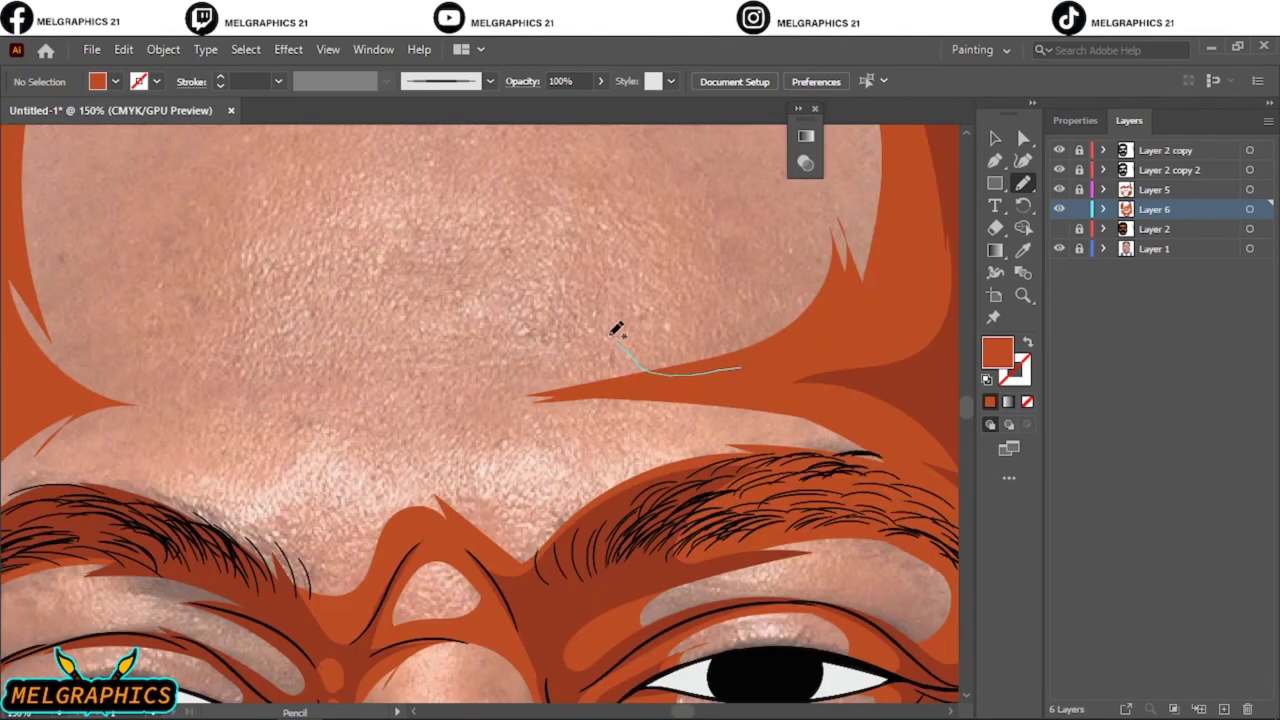
{"action": "left_click_drag", "start_coordinate": [170, 393], "coordinate": [714, 371]}
{"action": "left_click_drag", "start_coordinate": [600, 385], "coordinate": [640, 480]}
- Create Layer 7 and set a sampled lighter orange as the fill
{"action": "key", "text": "ctrl+0"}
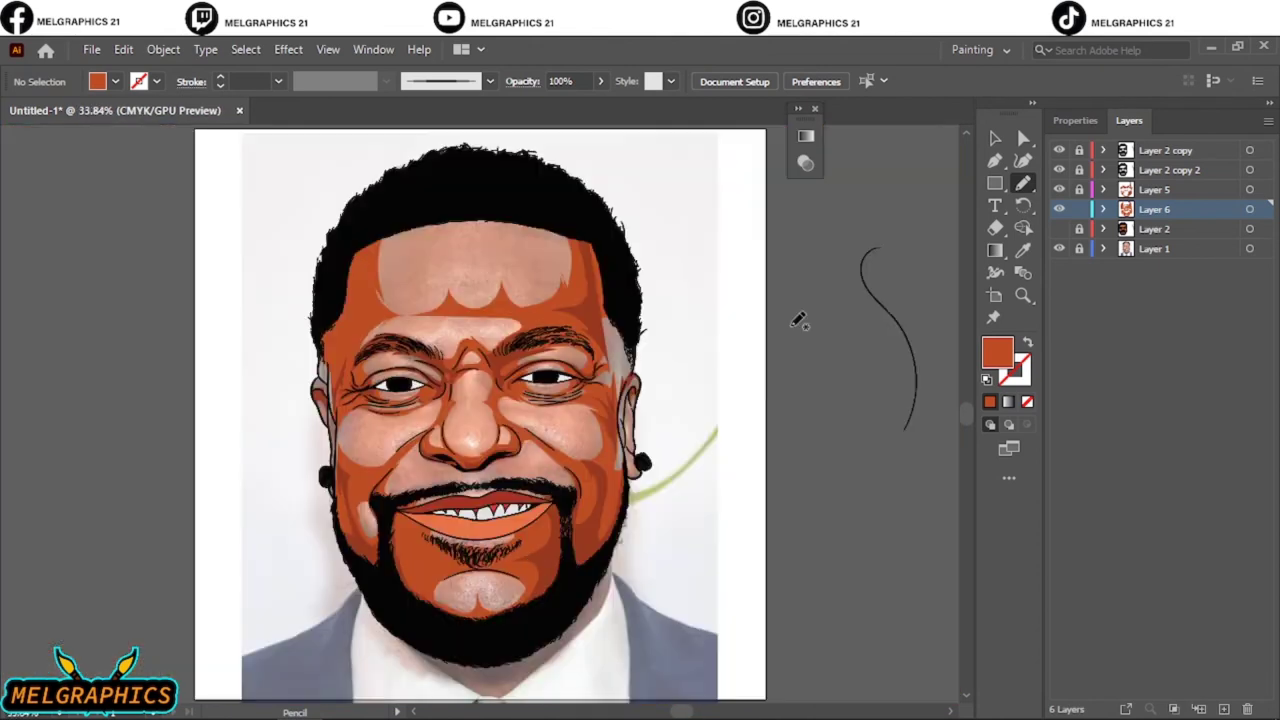
{"action": "left_click", "coordinate": [1059, 228]}
{"action": "left_click", "coordinate": [1060, 249]}
{"action": "left_click", "coordinate": [1222, 709]}
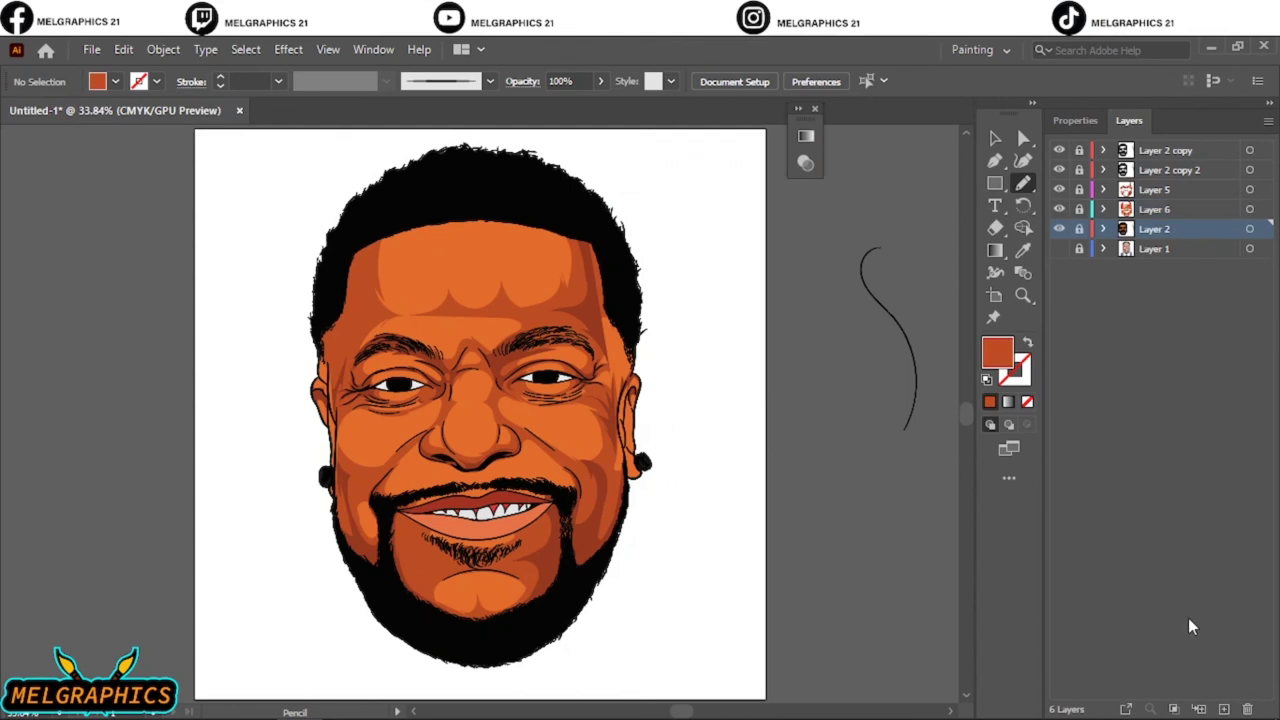
{"action": "left_click", "coordinate": [1022, 250]}
{"action": "left_click", "coordinate": [612, 225]}
{"action": "double_click", "coordinate": [997, 352]}
{"action": "key", "text": "Return"}
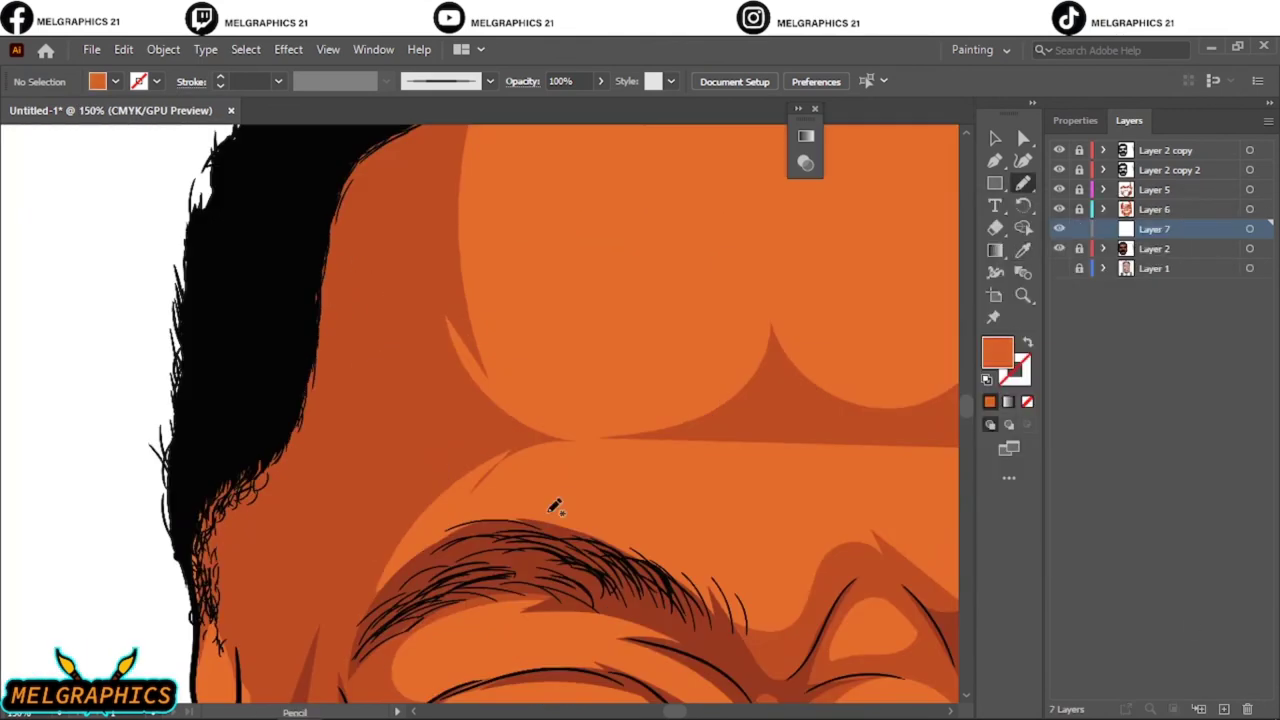
- Draw lighter orange shapes over the forehead and brow area
{"action": "scroll", "coordinate": [557, 509], "scroll_direction": "down", "scroll_amount": 2}
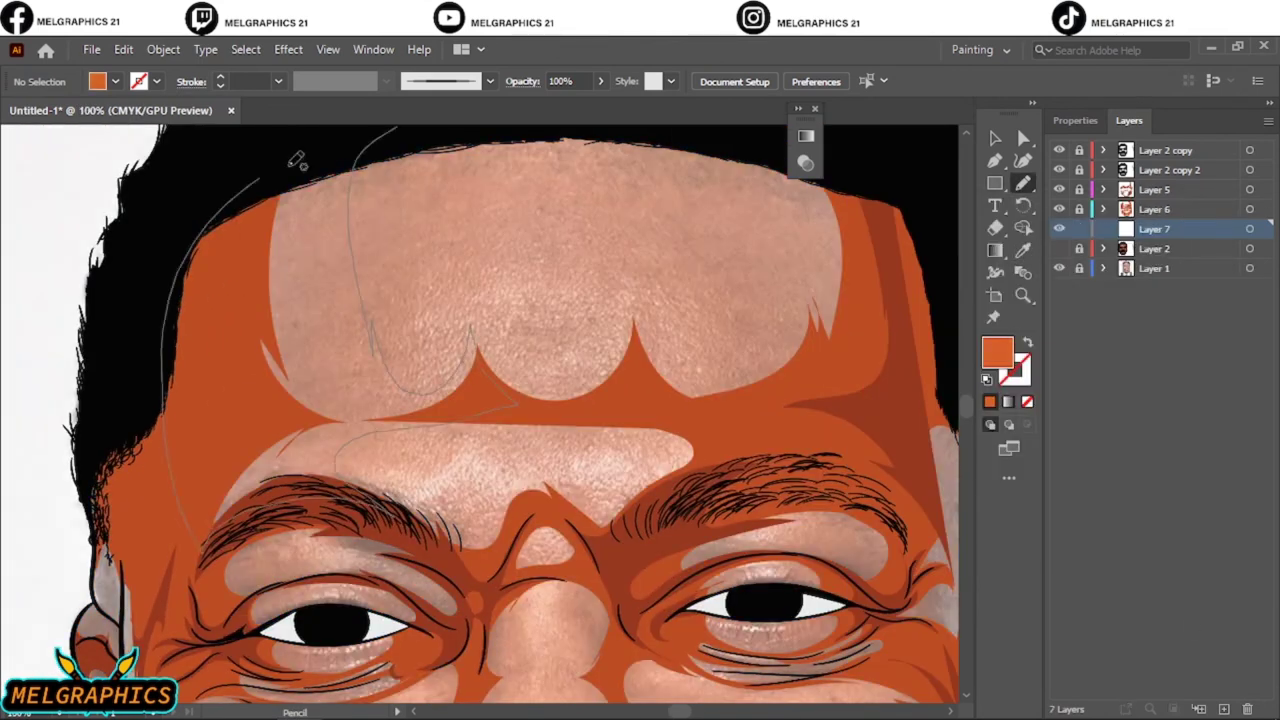
{"action": "left_click_drag", "start_coordinate": [503, 380], "coordinate": [678, 145]}
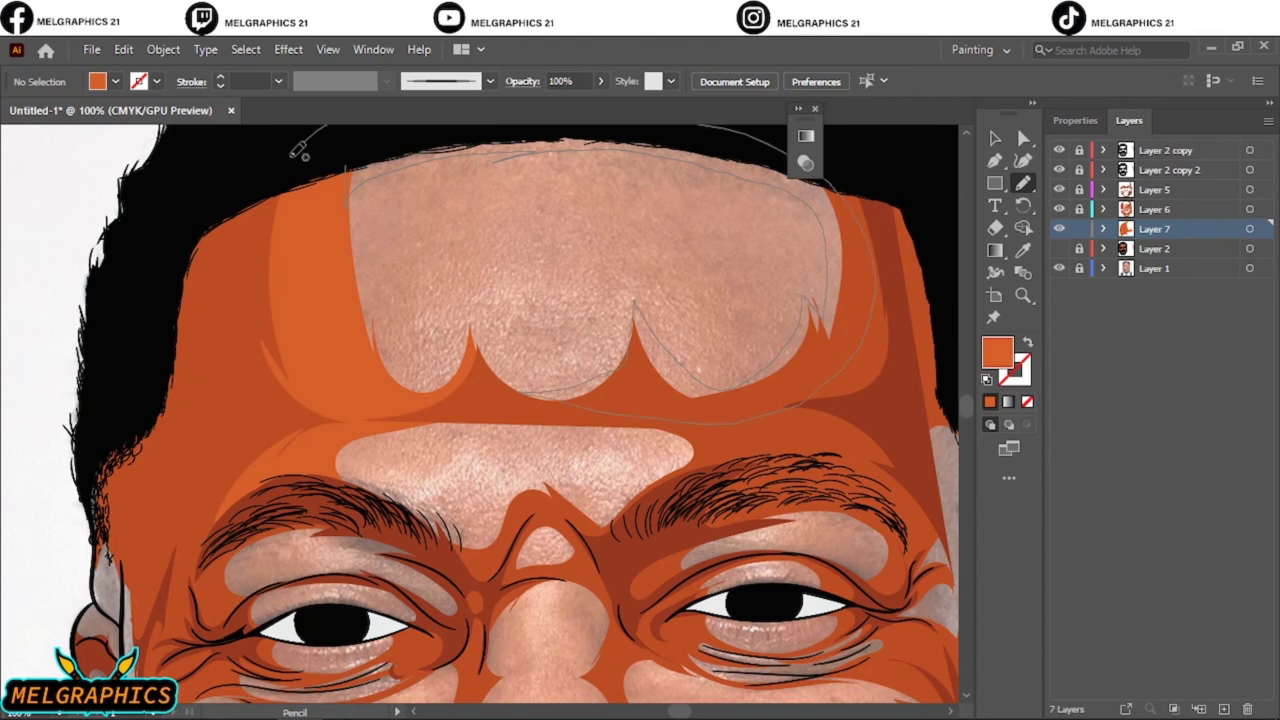
{"action": "left_click_drag", "start_coordinate": [659, 326], "coordinate": [525, 385]}
{"action": "left_click_drag", "start_coordinate": [582, 412], "coordinate": [662, 487]}
{"action": "left_click_drag", "start_coordinate": [401, 487], "coordinate": [580, 415]}
- Trace lighter mid-tone shading around the left cheek and near the temple
{"action": "key", "text": "ctrl+0"}
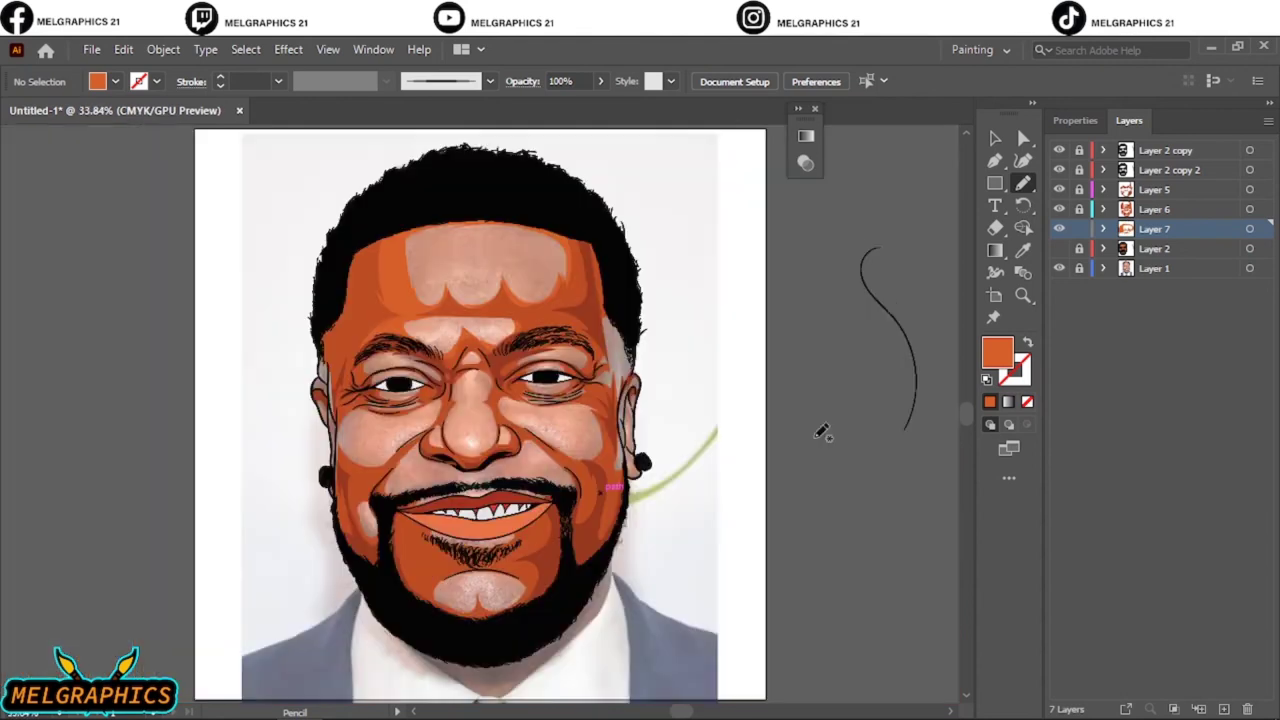
{"action": "left_click", "coordinate": [1059, 268]}
{"action": "scroll", "coordinate": [360, 462], "scroll_direction": "up", "scroll_amount": 4}
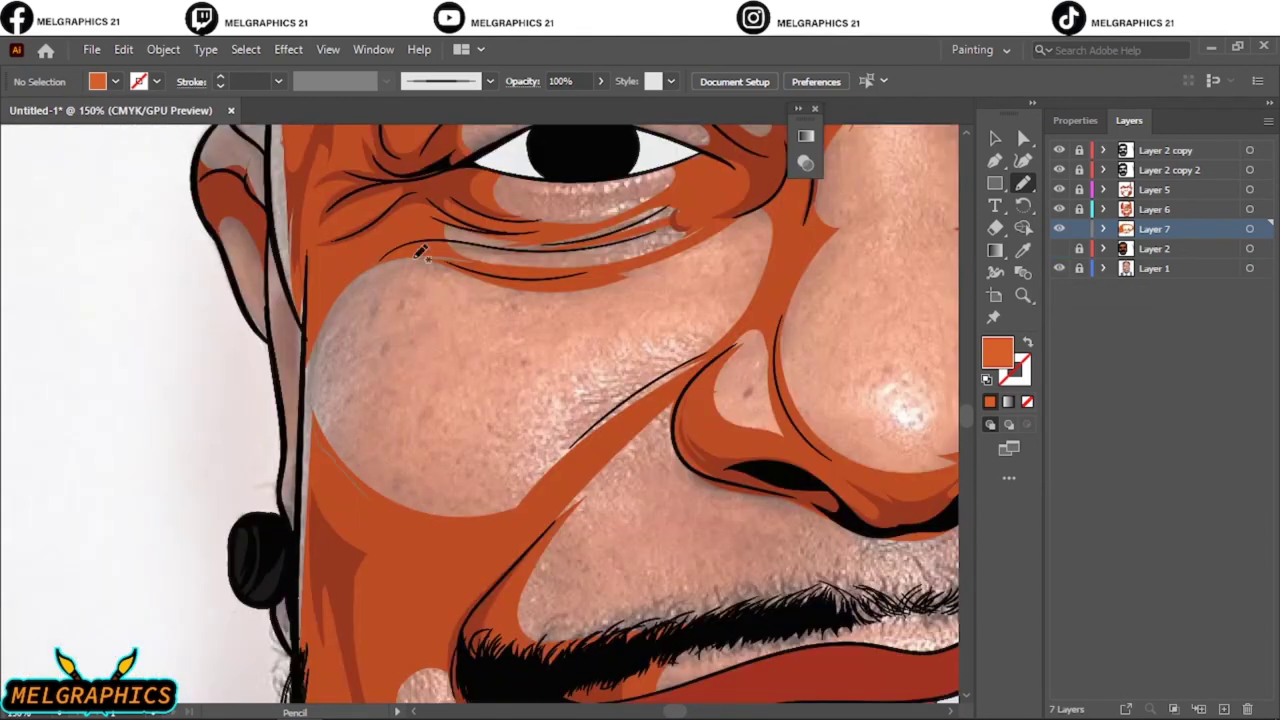
{"action": "left_click_drag", "start_coordinate": [420, 253], "coordinate": [581, 413]}
{"action": "left_click_drag", "start_coordinate": [762, 320], "coordinate": [424, 252]}
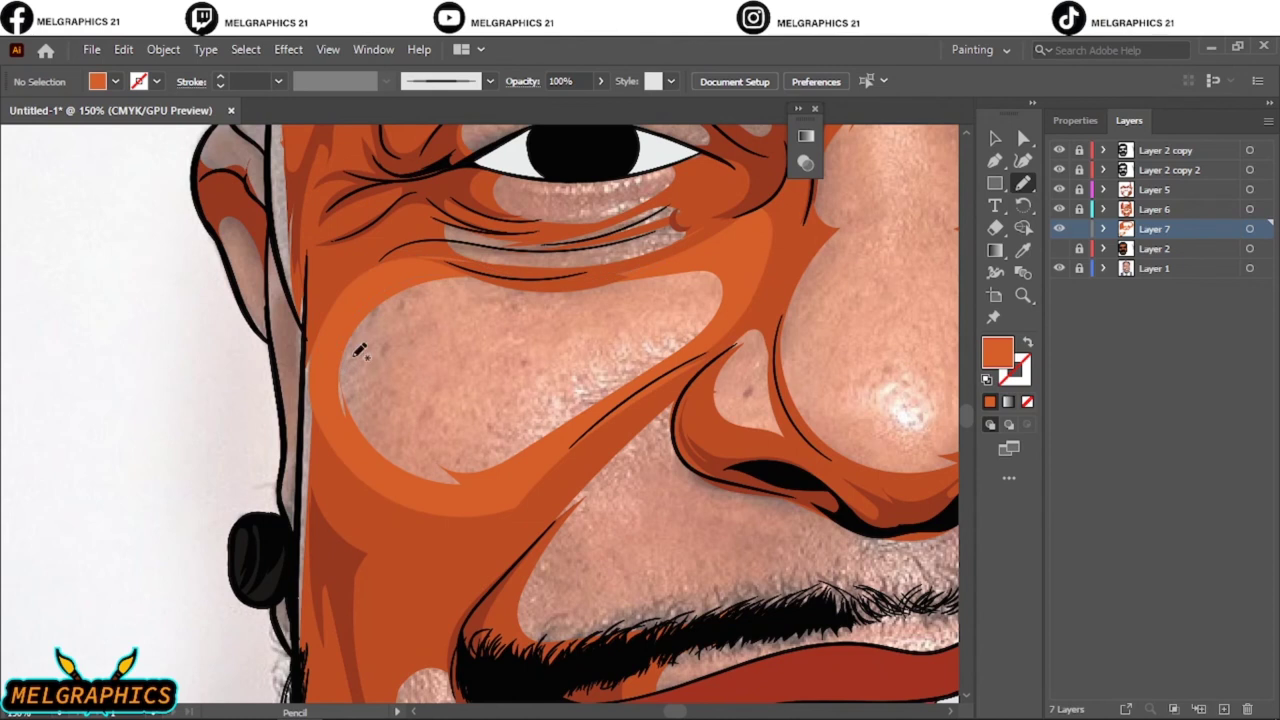
{"action": "left_click_drag", "start_coordinate": [548, 280], "coordinate": [530, 283]}
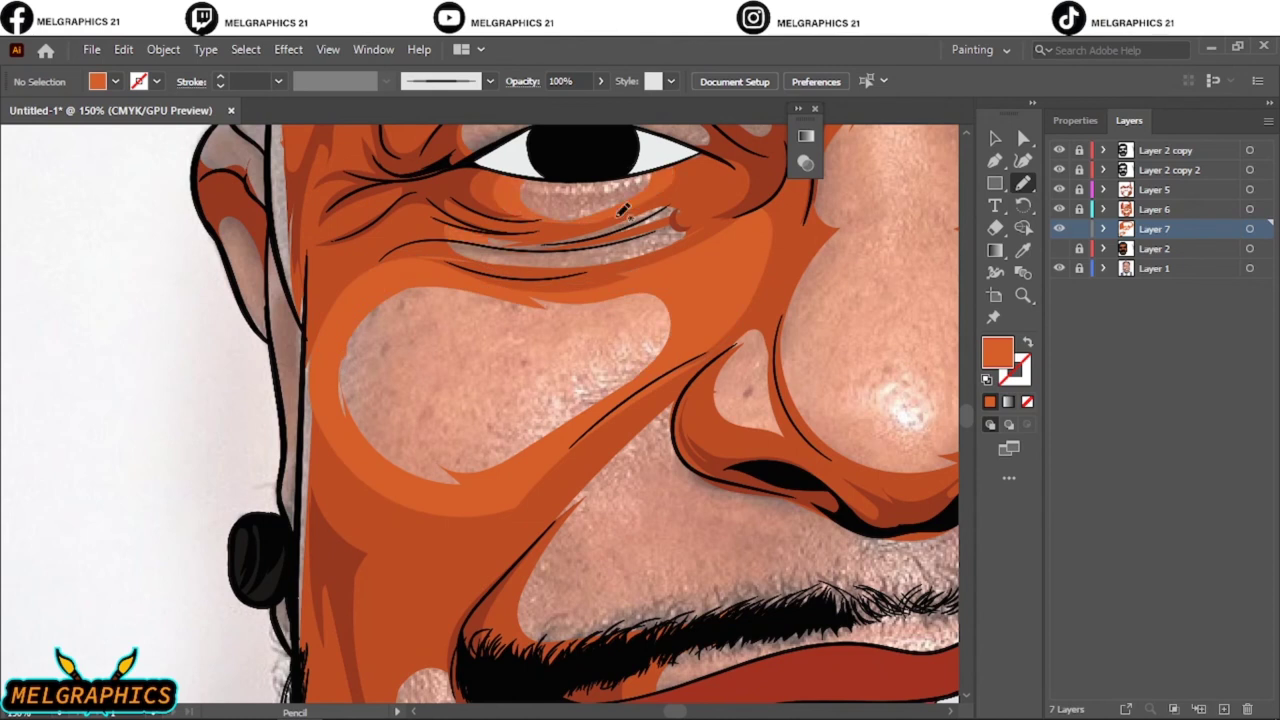
{"action": "scroll", "coordinate": [558, 237], "scroll_direction": "right", "scroll_amount": 10}
{"action": "scroll", "coordinate": [600, 300], "scroll_direction": "up", "scroll_amount": 2}
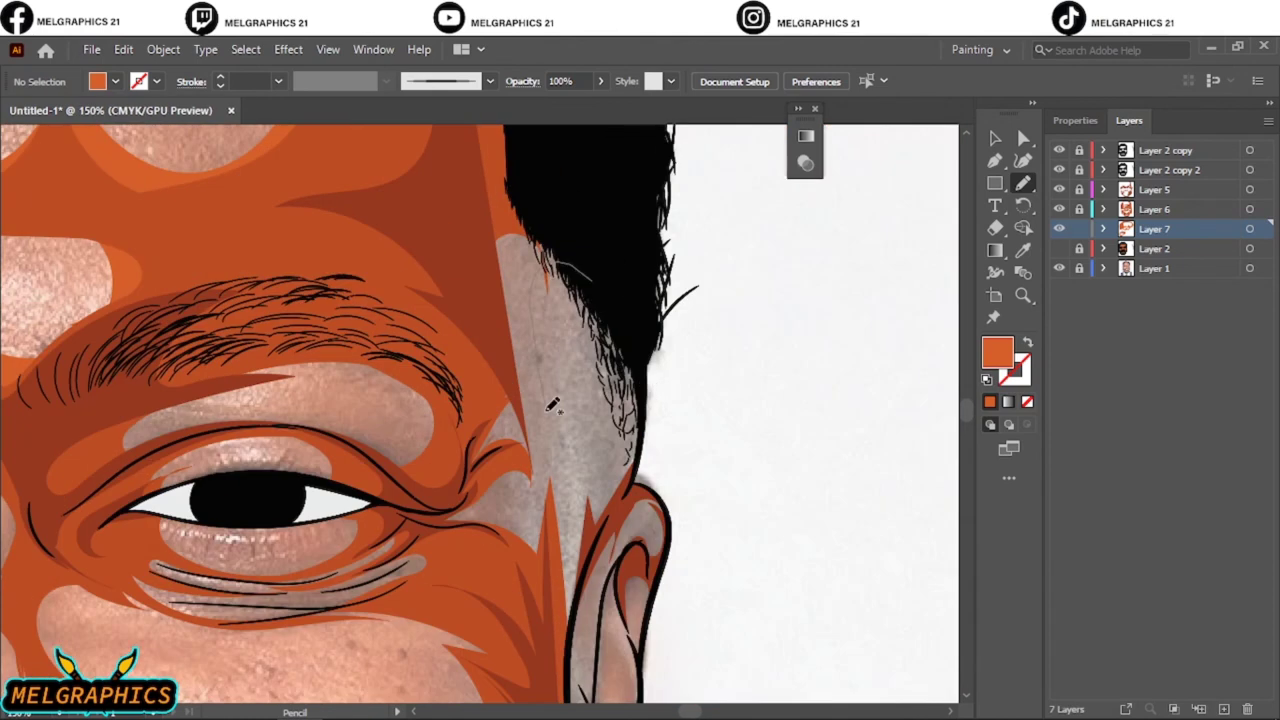
{"action": "mouse_move", "coordinate": [578, 275]}
{"action": "left_mouse_down"}
{"action": "mouse_move", "coordinate": [590, 543]}
{"action": "mouse_move", "coordinate": [540, 245]}
{"action": "left_mouse_up"}
- Fill under the right eye and around the right cheek with mid-tone orange
{"action": "scroll", "coordinate": [420, 385], "scroll_direction": "down", "scroll_amount": 3}
{"action": "scroll", "coordinate": [420, 385], "scroll_direction": "left", "scroll_amount": 2}
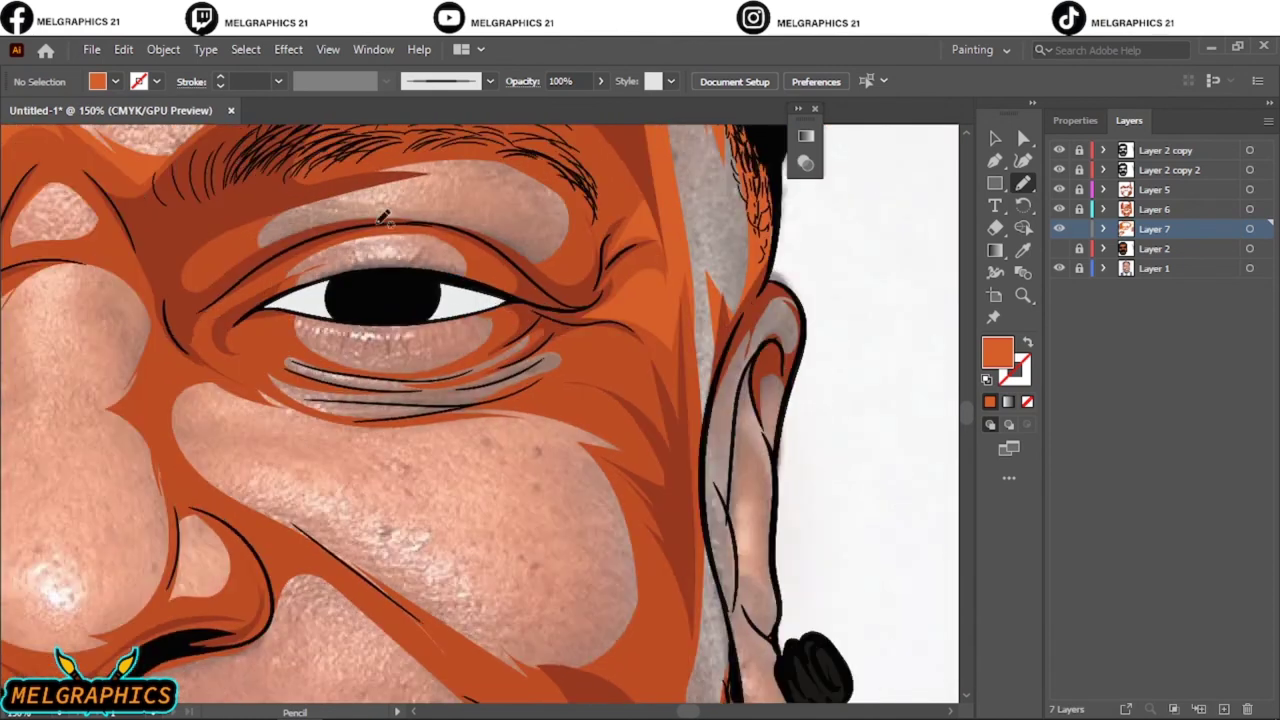
{"action": "left_click_drag", "start_coordinate": [419, 384], "coordinate": [474, 366]}
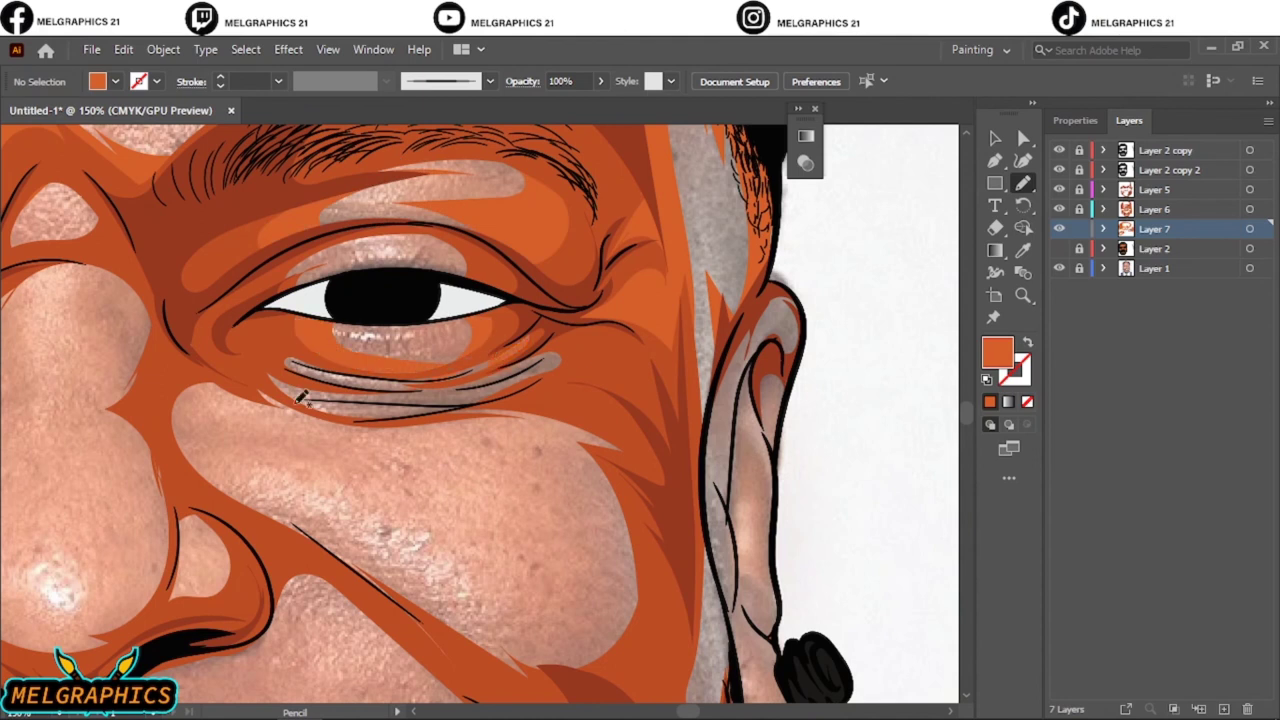
{"action": "left_click_drag", "start_coordinate": [300, 398], "coordinate": [567, 443]}
{"action": "left_click_drag", "start_coordinate": [285, 388], "coordinate": [286, 390]}
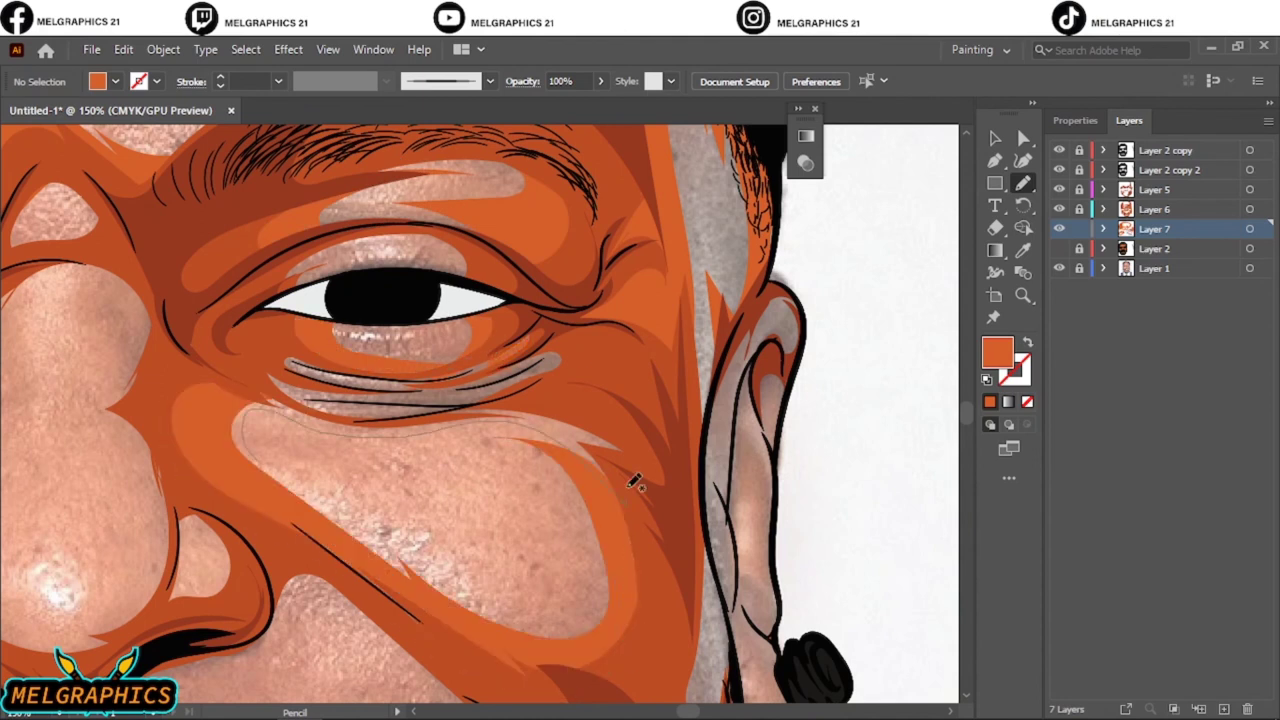
- Outline mid-tone shading around the nose and down its right side
{"action": "key", "text": "ctrl+0"}
{"action": "scroll", "coordinate": [474, 438], "scroll_direction": "up", "scroll_amount": 5}
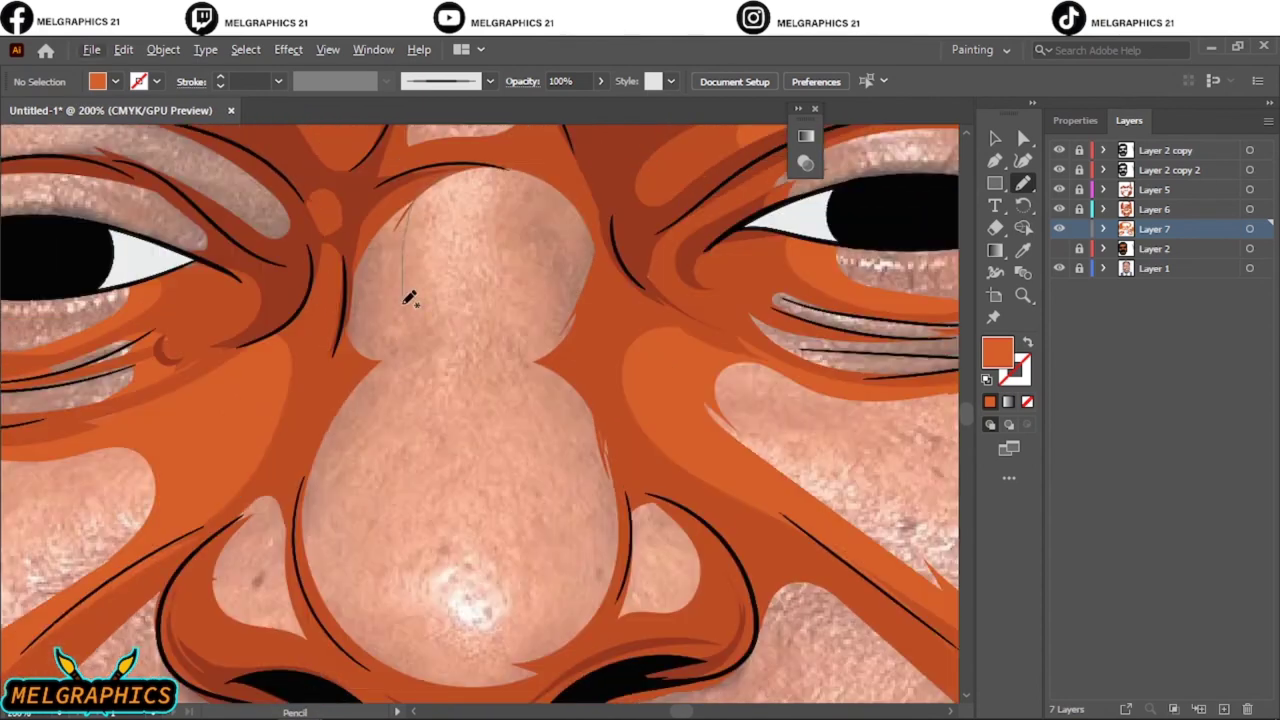
{"action": "left_click_drag", "start_coordinate": [536, 347], "coordinate": [440, 670]}
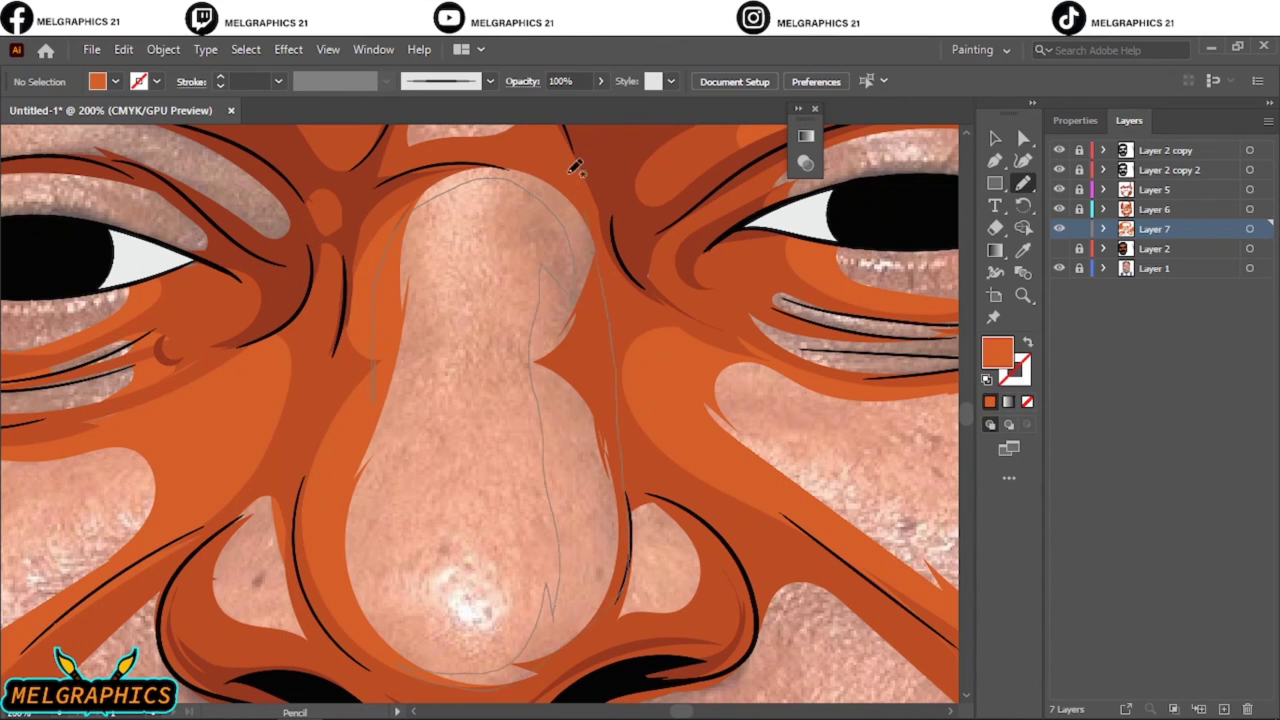
{"action": "left_click_drag", "start_coordinate": [457, 186], "coordinate": [543, 665]}
- Compare against the reference photo, then shade the earlobe and inner ear
{"action": "key", "text": "ctrl+0"}
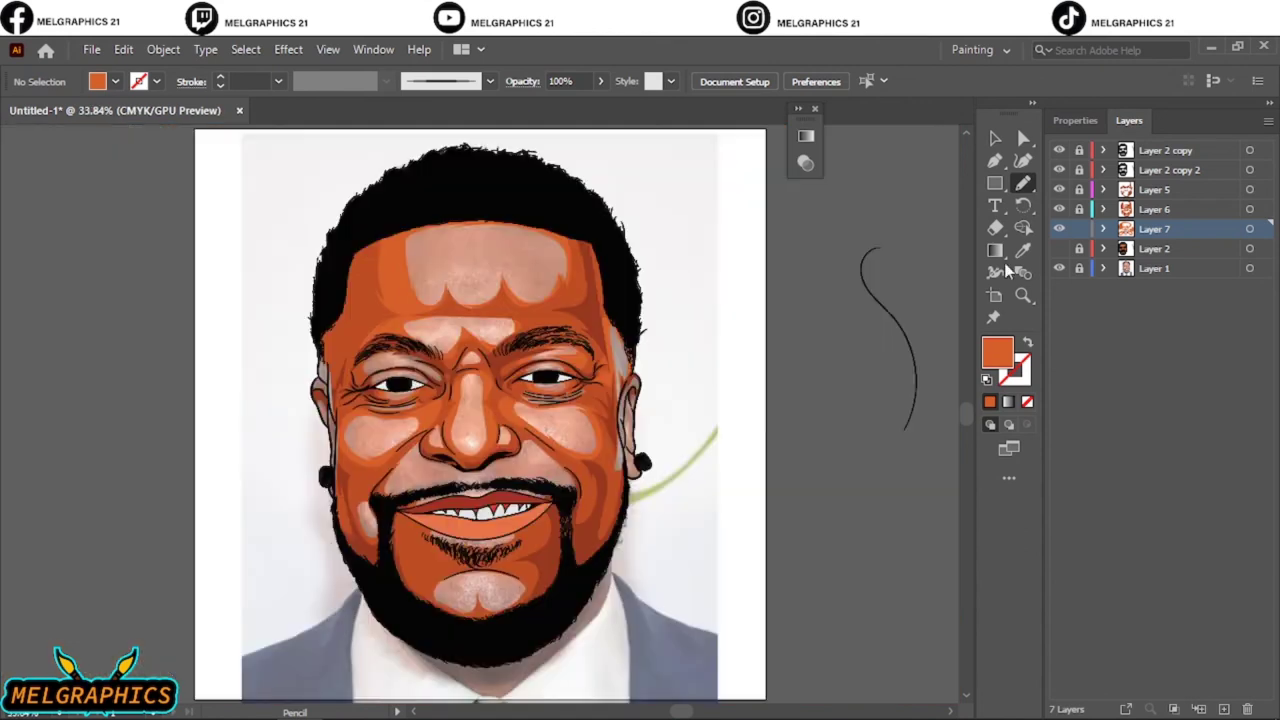
{"action": "left_click", "coordinate": [1060, 269]}
{"action": "left_click", "coordinate": [1060, 268]}
{"action": "scroll", "coordinate": [474, 477], "scroll_direction": "up", "scroll_amount": 4}
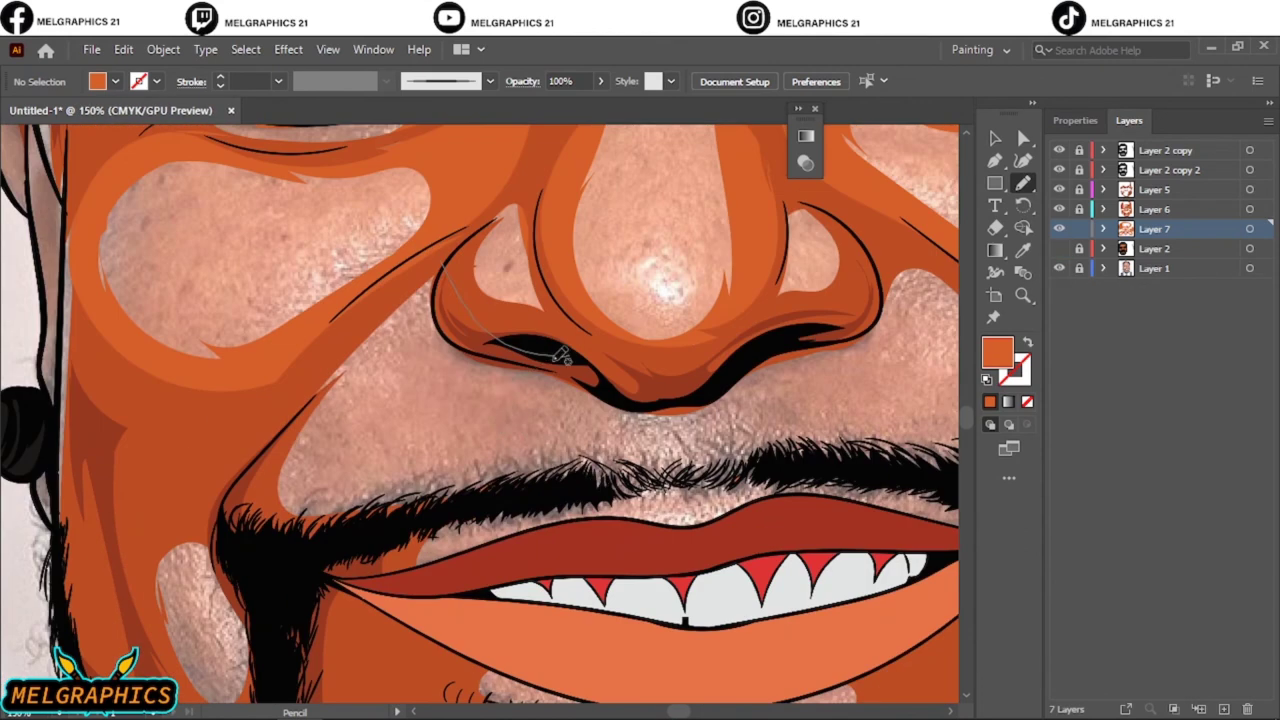
{"action": "key", "text": "ctrl+0"}
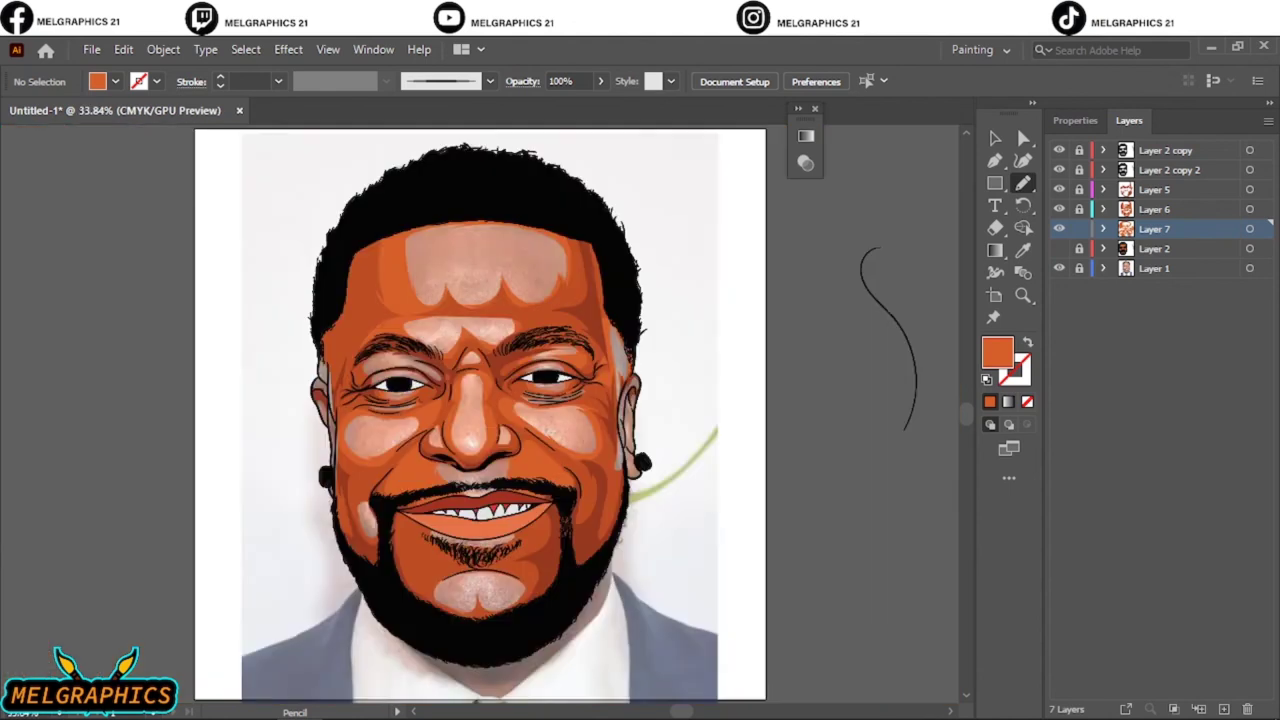
{"action": "left_click", "coordinate": [1059, 268]}
{"action": "left_click", "coordinate": [1059, 268]}
{"action": "scroll", "coordinate": [525, 381], "scroll_direction": "up", "scroll_amount": 3}
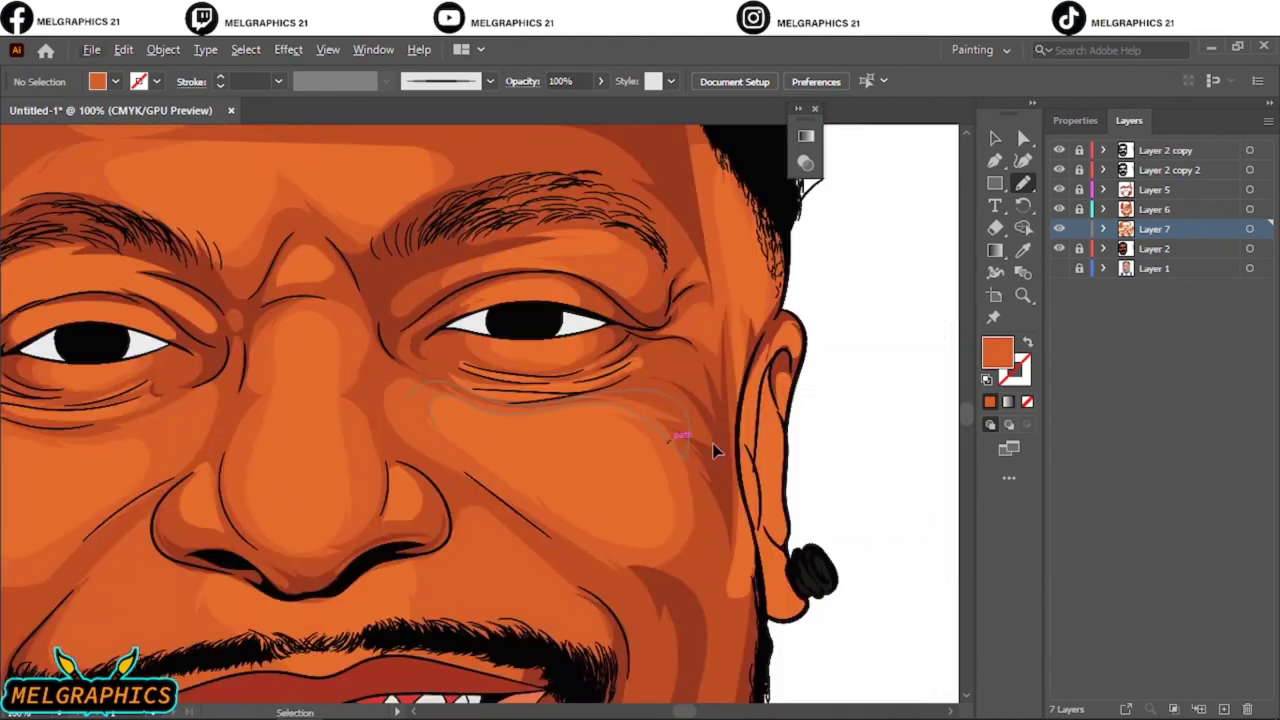
{"action": "scroll", "coordinate": [686, 437], "scroll_direction": "up", "scroll_amount": 1}
{"action": "left_click_drag", "start_coordinate": [620, 556], "coordinate": [616, 560]}
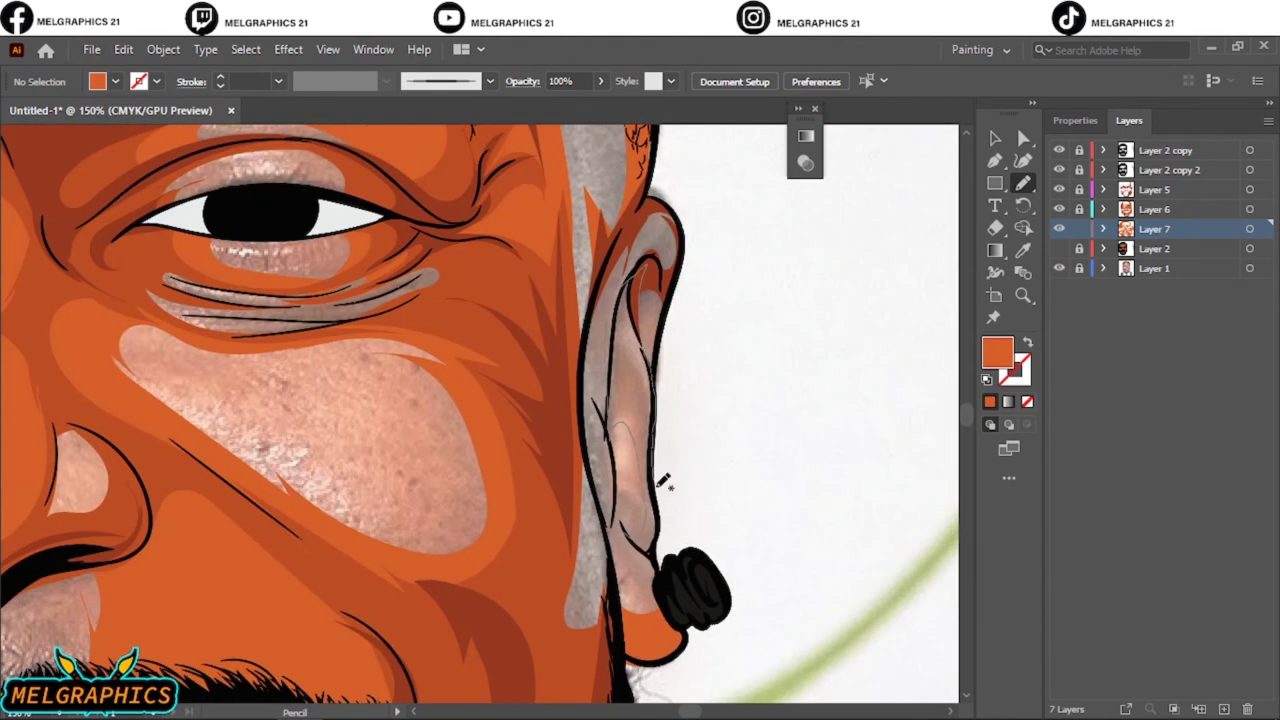
{"action": "left_click_drag", "start_coordinate": [662, 482], "coordinate": [655, 490]}
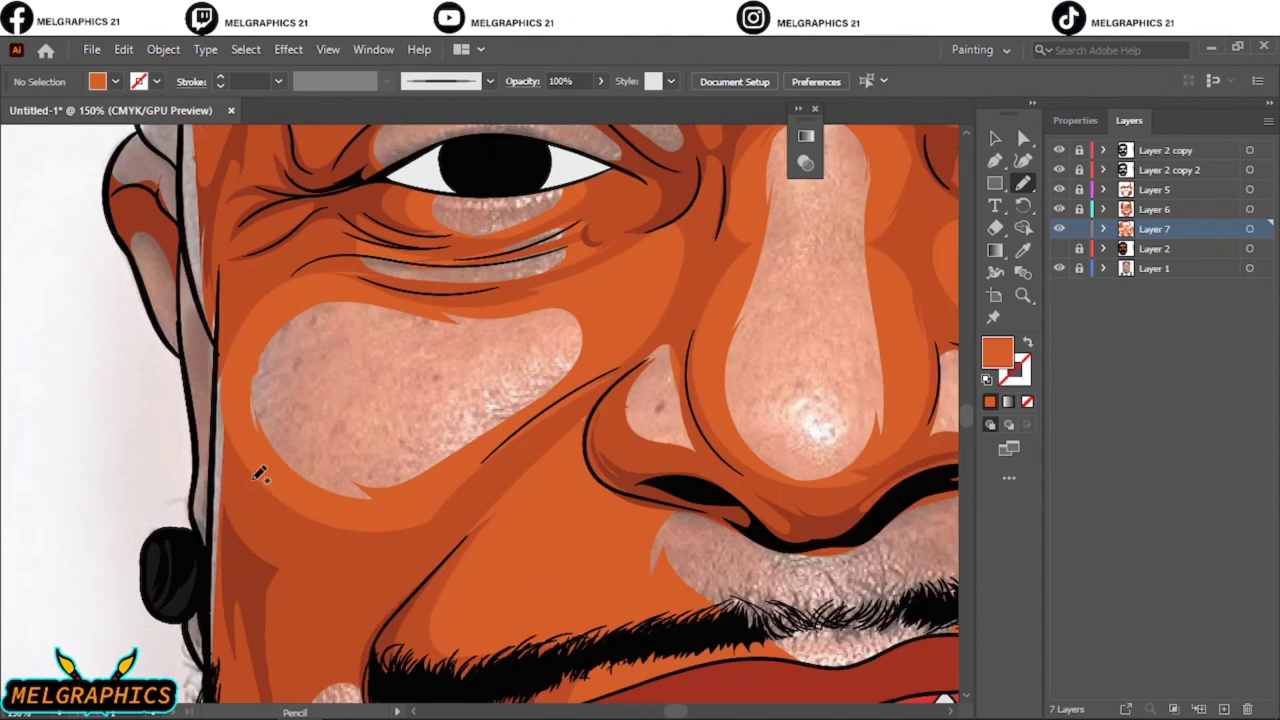
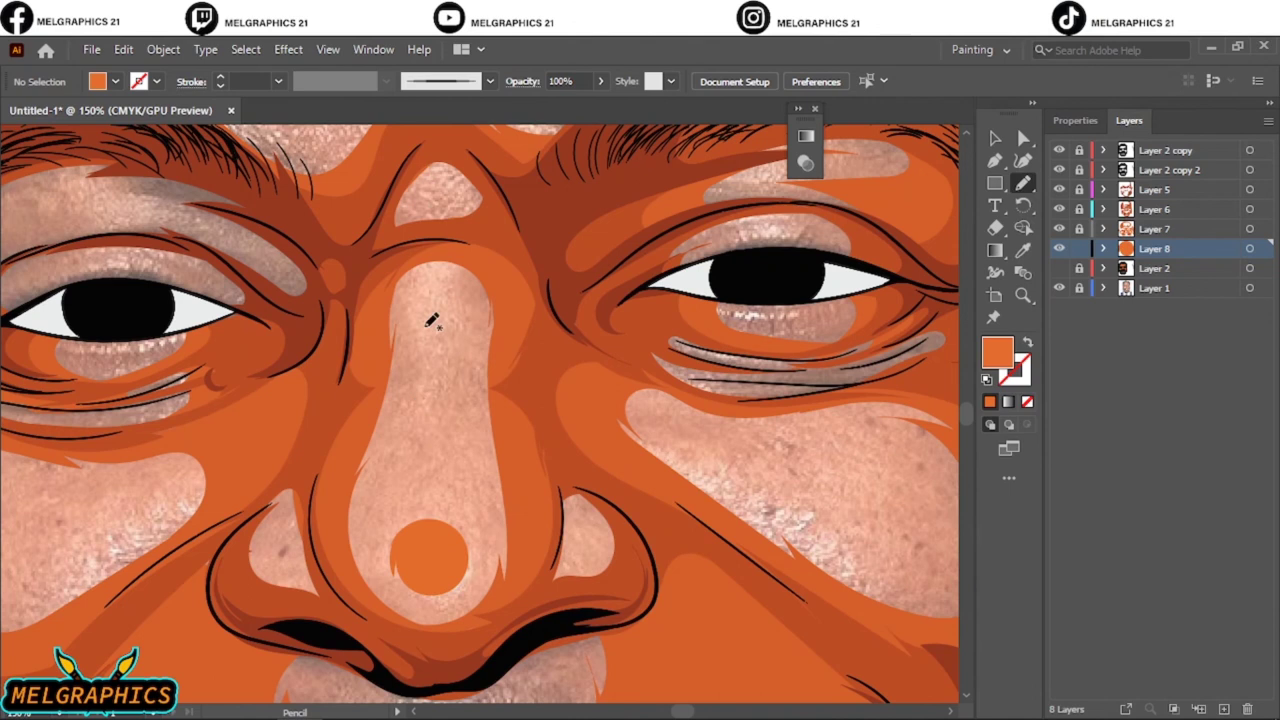
- Draw nose-bridge and forehead highlight shapes and recolour them to blend with the skin
{"action": "left_click_drag", "start_coordinate": [426, 324], "coordinate": [430, 290]}
{"action": "left_click_drag", "start_coordinate": [420, 190], "coordinate": [425, 185]}
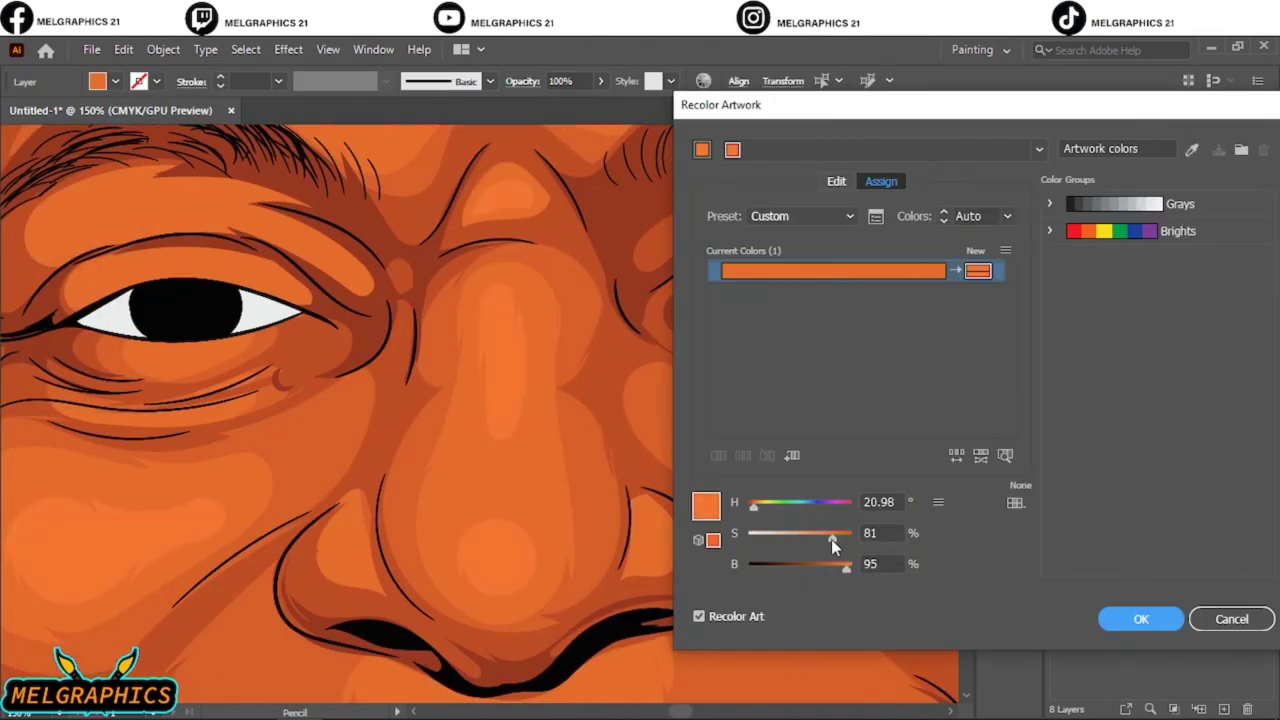
{"action": "left_click", "coordinate": [1102, 622]}
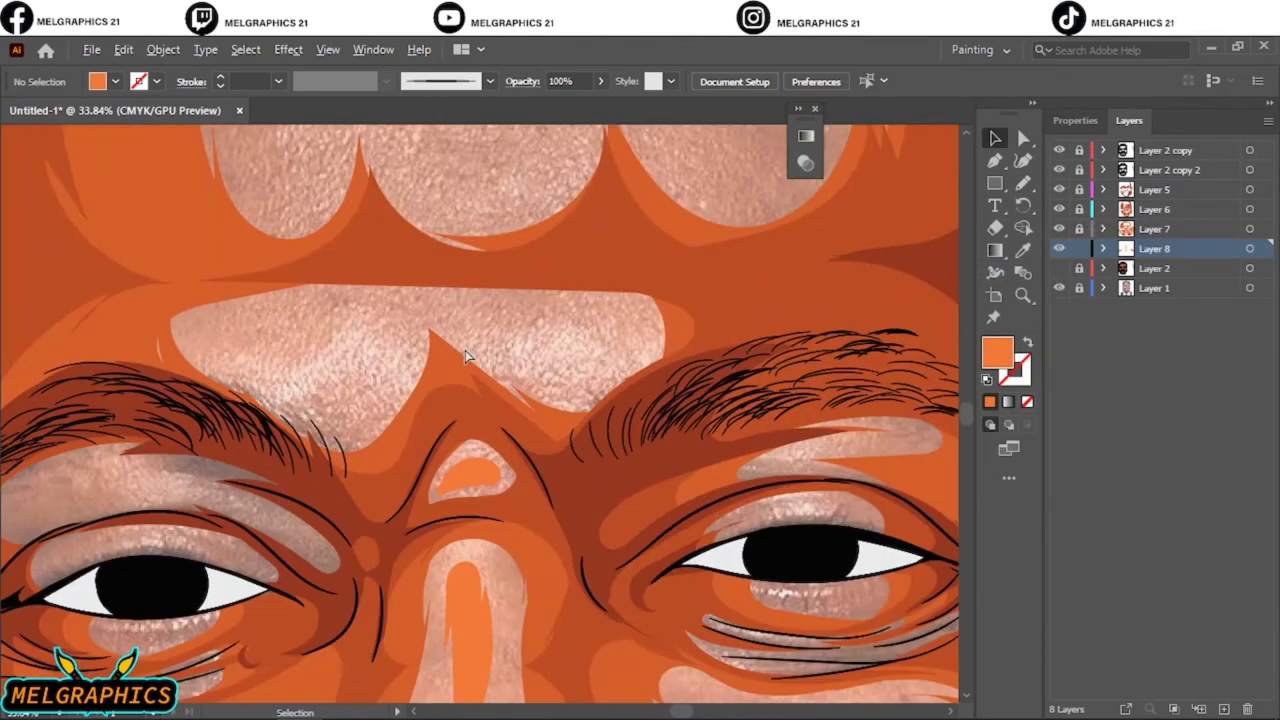
- Pencil more orange highlights on the eyelids, forehead and chin
{"action": "key", "text": "n"}
{"action": "left_click_drag", "start_coordinate": [380, 355], "coordinate": [555, 362]}
{"action": "left_click_drag", "start_coordinate": [395, 408], "coordinate": [548, 412]}
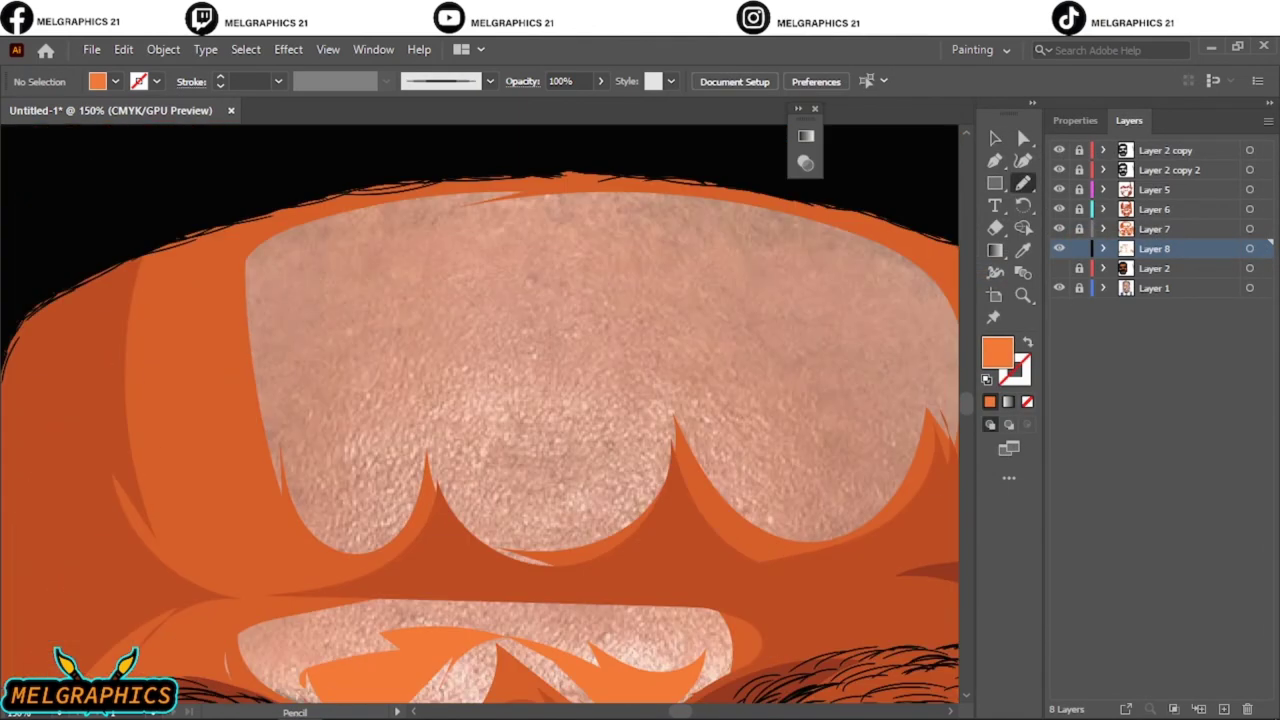
{"action": "mouse_move", "coordinate": [323, 366]}
{"action": "left_mouse_down"}
{"action": "mouse_move", "coordinate": [600, 382]}
{"action": "mouse_move", "coordinate": [330, 372]}
{"action": "left_mouse_up"}
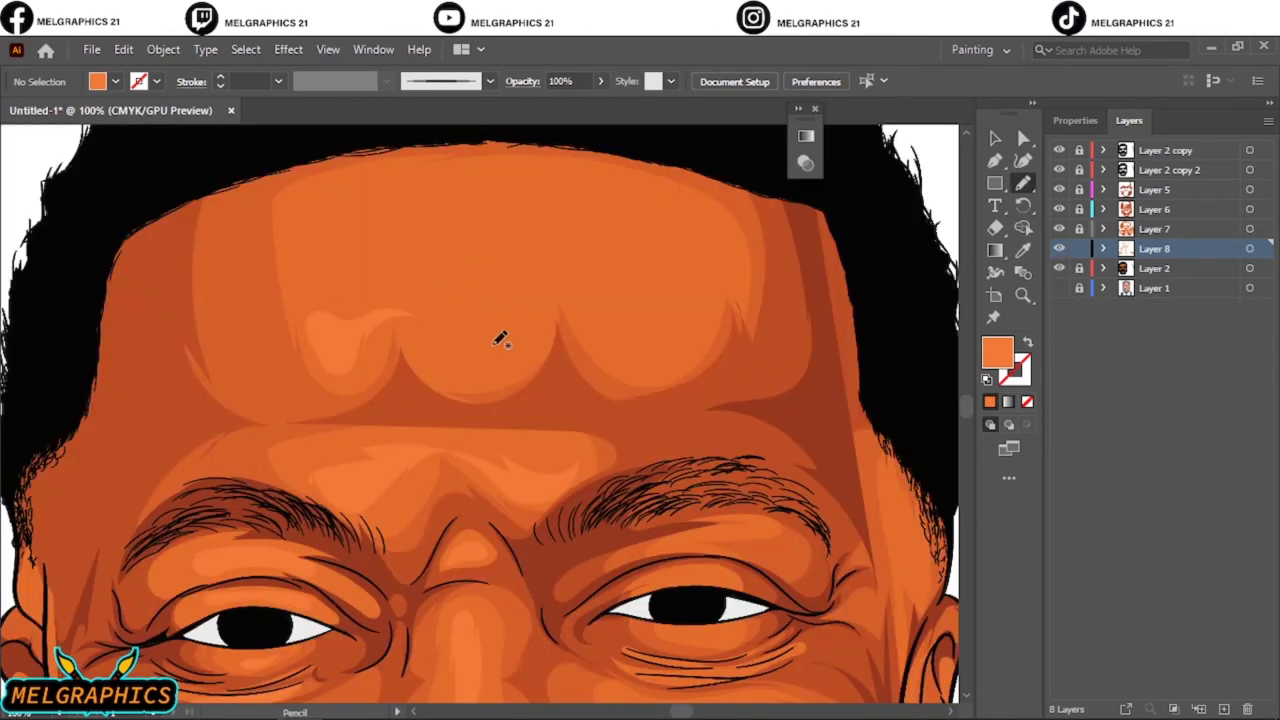
{"action": "left_click_drag", "start_coordinate": [427, 342], "coordinate": [476, 334]}
{"action": "left_click_drag", "start_coordinate": [595, 365], "coordinate": [722, 308]}
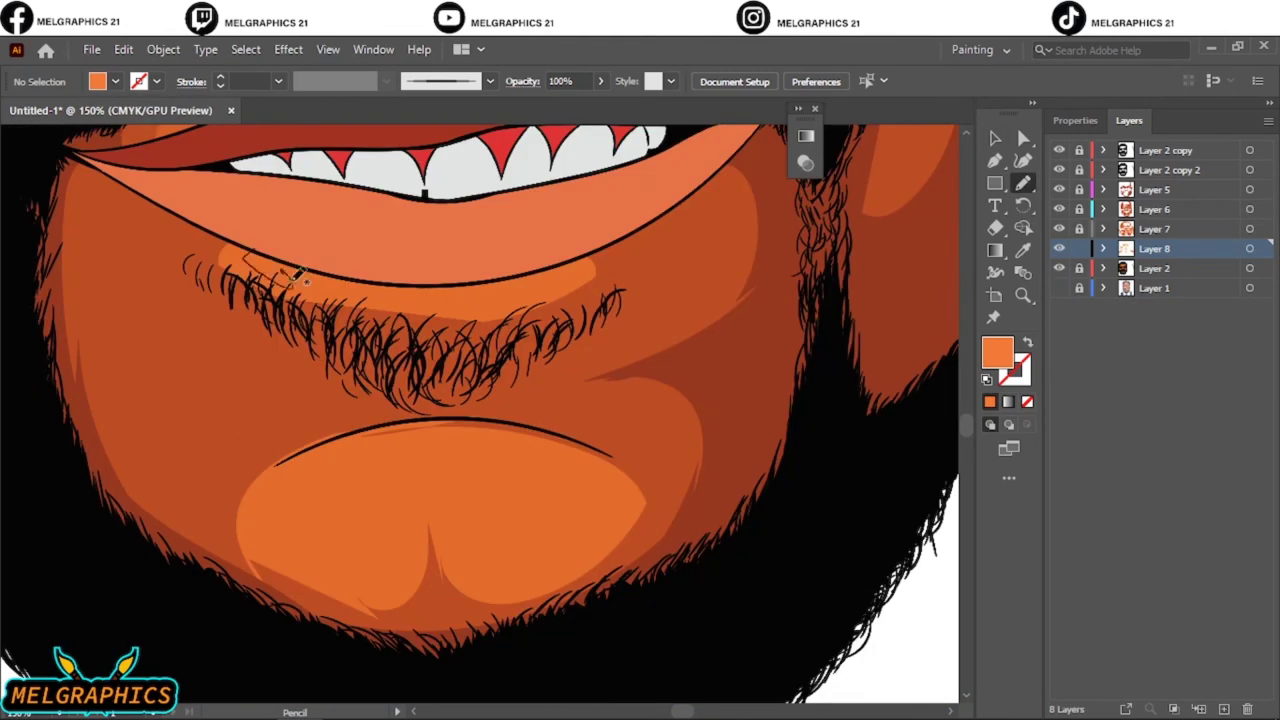
{"action": "left_click_drag", "start_coordinate": [329, 509], "coordinate": [400, 528]}
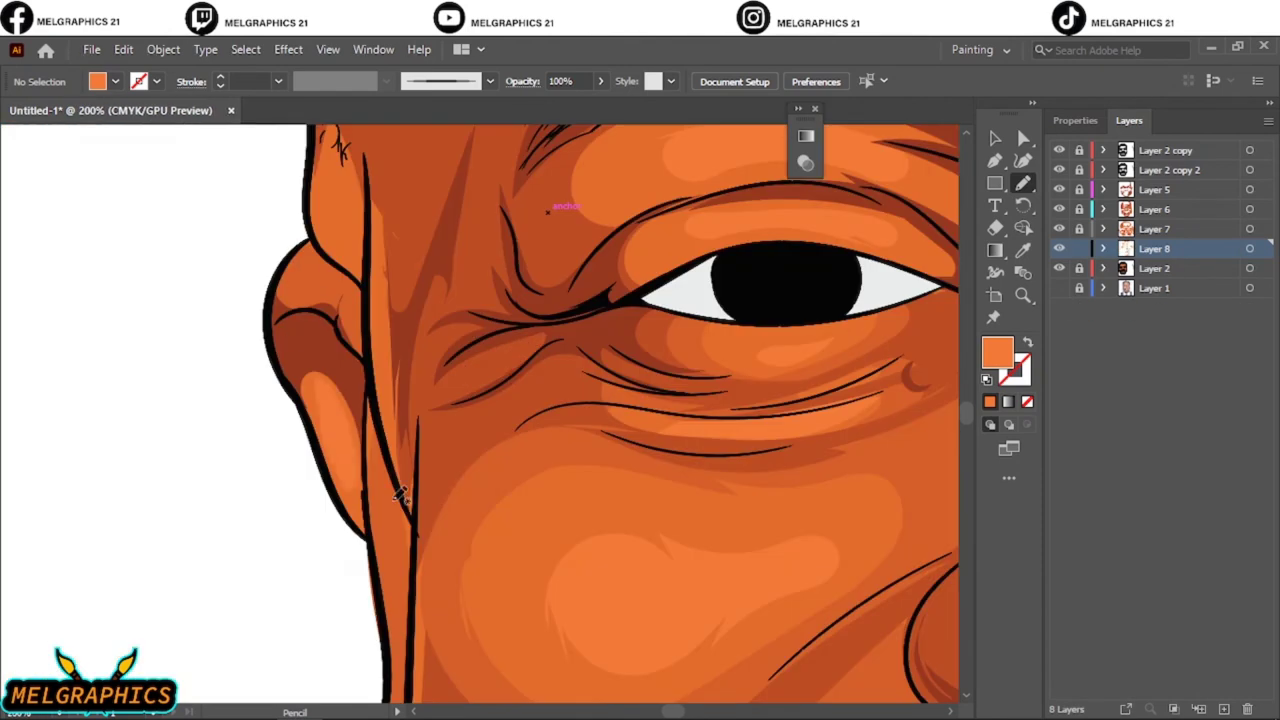
{"action": "key", "text": "ctrl+0"}
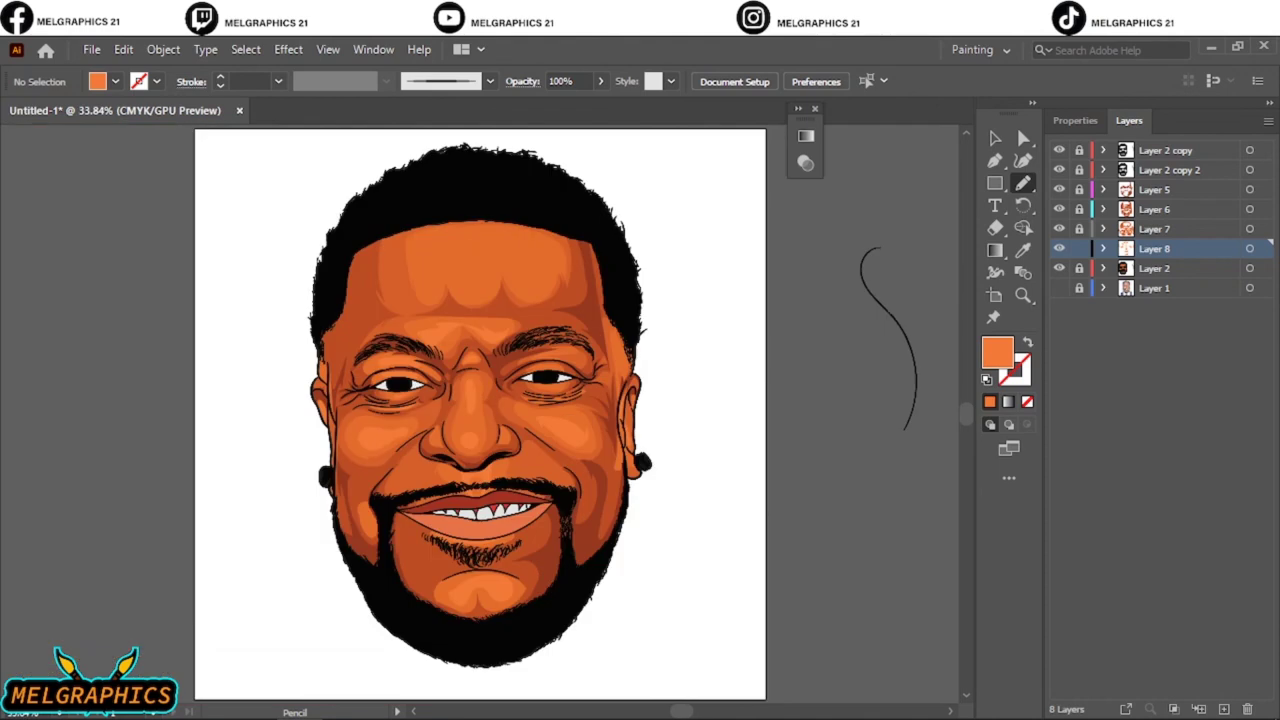
- Create Layer 9 and pick the fill colour for the new cheek and eye highlights
{"action": "key", "text": "ctrl+l"}
{"action": "double_click", "coordinate": [997, 352]}
{"action": "left_click", "coordinate": [1174, 265]}
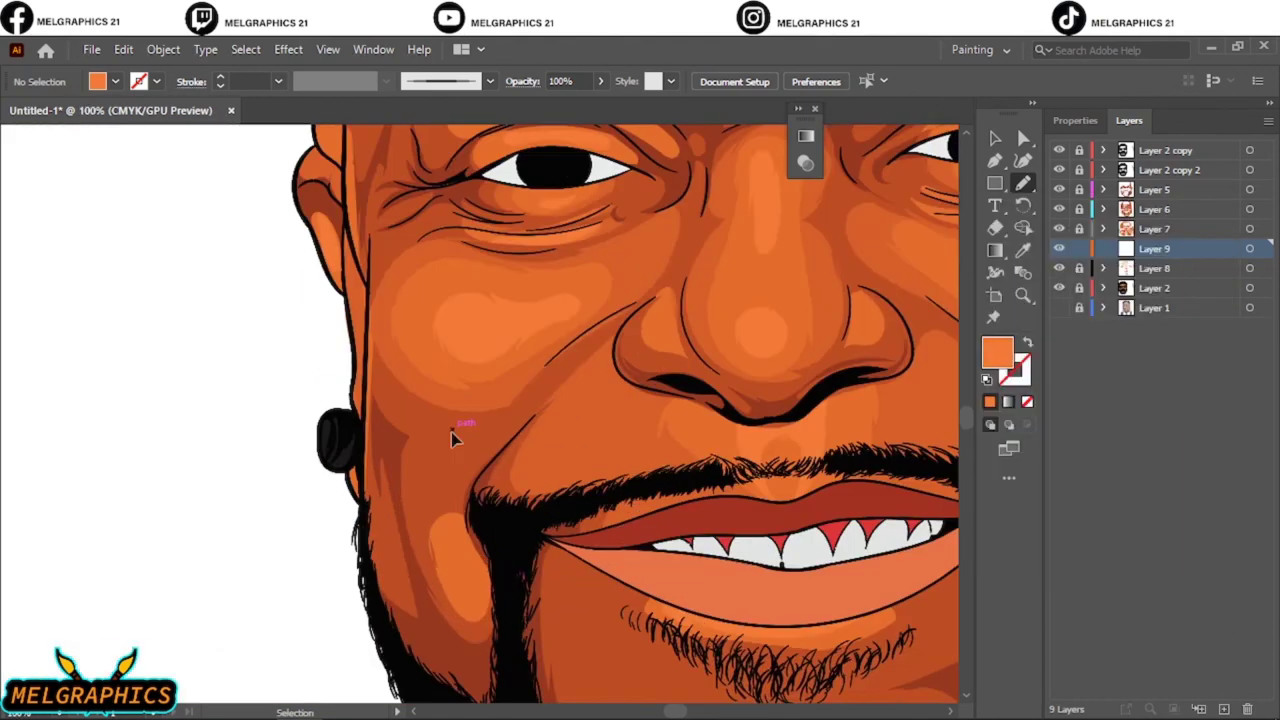
{"action": "scroll", "coordinate": [451, 432], "scroll_direction": "up", "scroll_amount": 4}
{"action": "scroll", "coordinate": [737, 489], "scroll_direction": "up", "scroll_amount": 1}
{"action": "scroll", "coordinate": [169, 487], "scroll_direction": "down", "scroll_amount": 1}
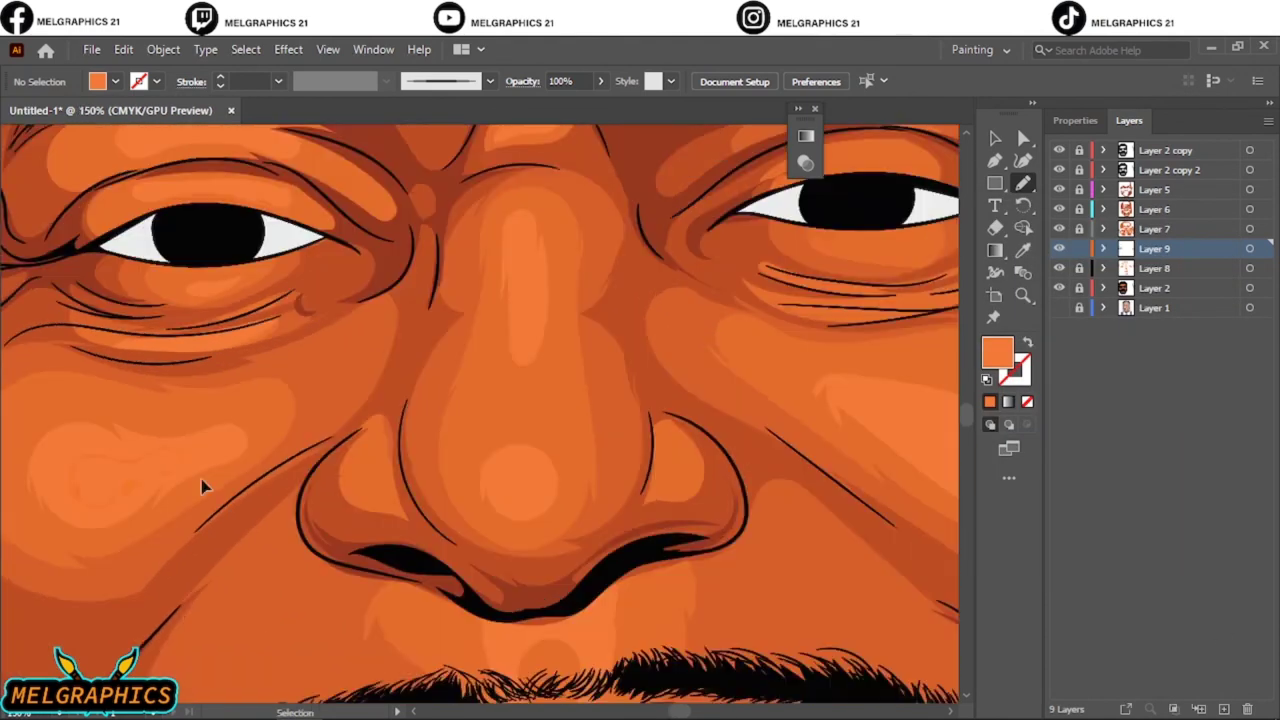
{"action": "scroll", "coordinate": [514, 229], "scroll_direction": "up", "scroll_amount": 2}
{"action": "scroll", "coordinate": [514, 229], "scroll_direction": "up", "scroll_amount": 2}
- Lower the highlights' saturation in Recolor Artwork so they turn paler
{"action": "left_click", "coordinate": [123, 49]}
{"action": "left_click", "coordinate": [502, 379]}
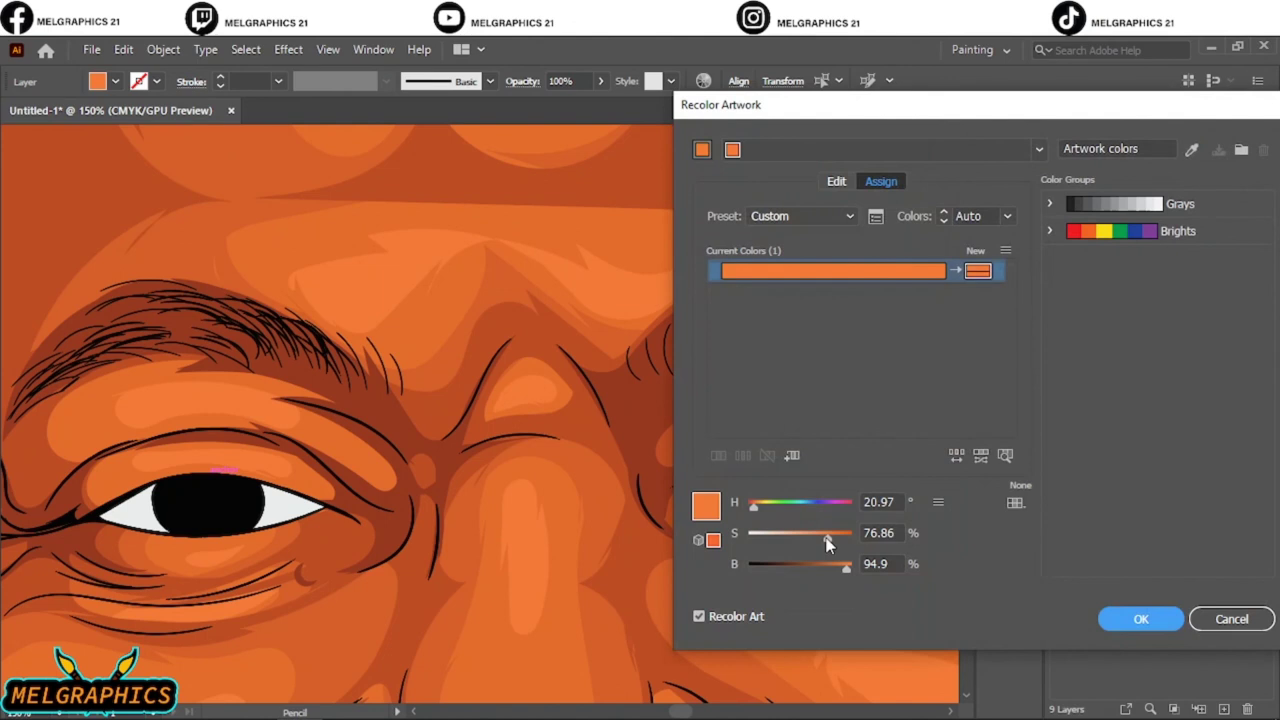
{"action": "left_click_drag", "start_coordinate": [822, 537], "coordinate": [814, 537]}
{"action": "left_click", "coordinate": [1141, 619]}
{"action": "key", "text": "ctrl+0"}
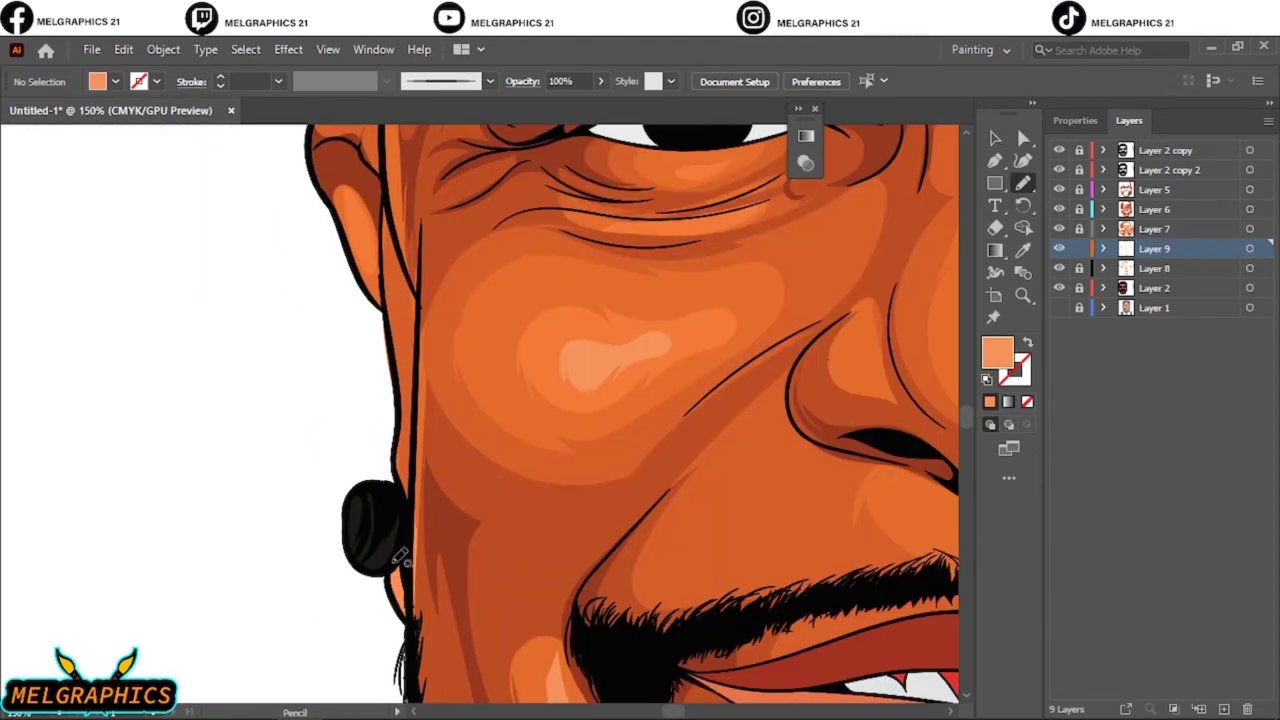
- Sample the dark red from Layer 5 and add a new layer for skin creases
{"action": "scroll", "coordinate": [416, 395], "scroll_direction": "up", "scroll_amount": 2}
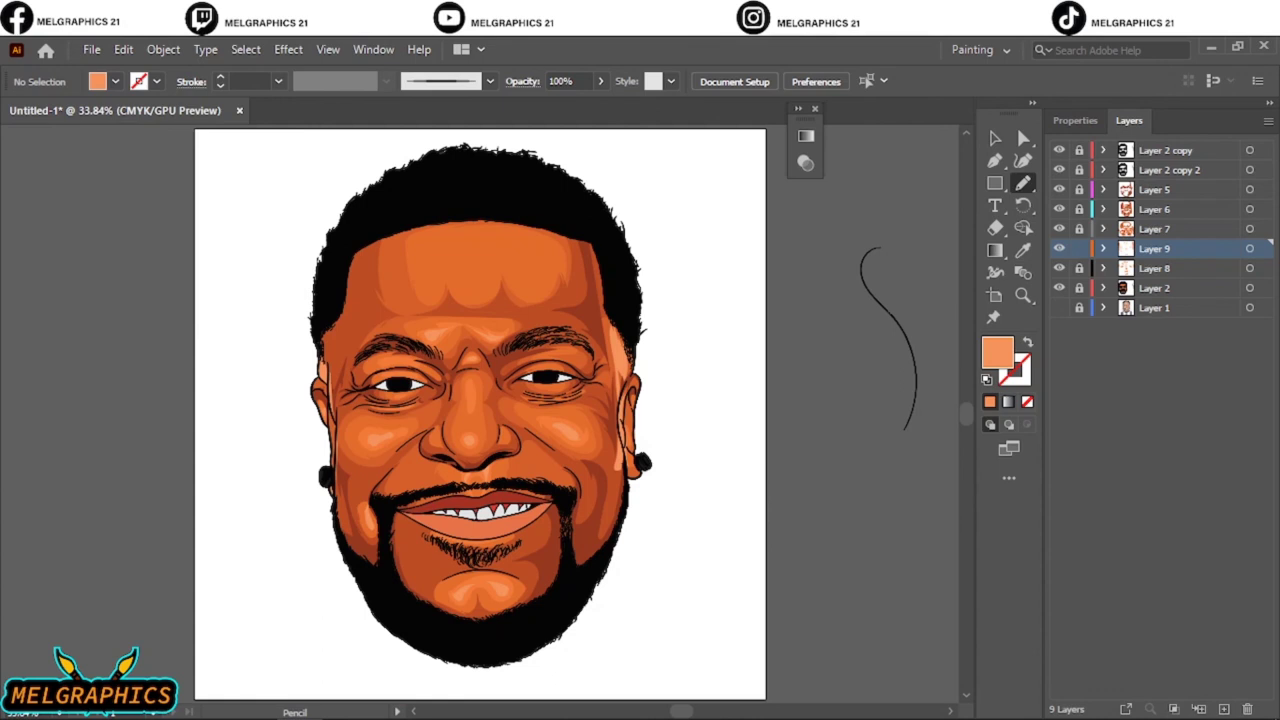
{"action": "left_click", "coordinate": [1248, 190]}
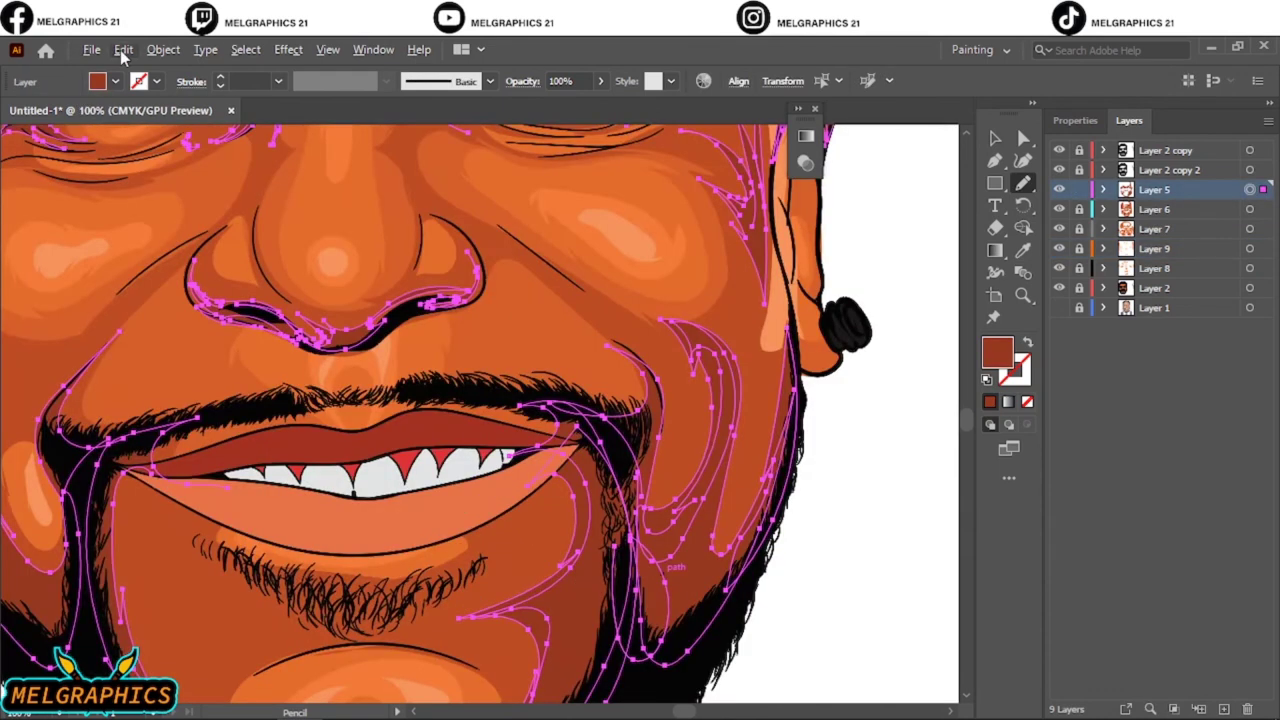
{"action": "key", "text": "ctrl+l"}
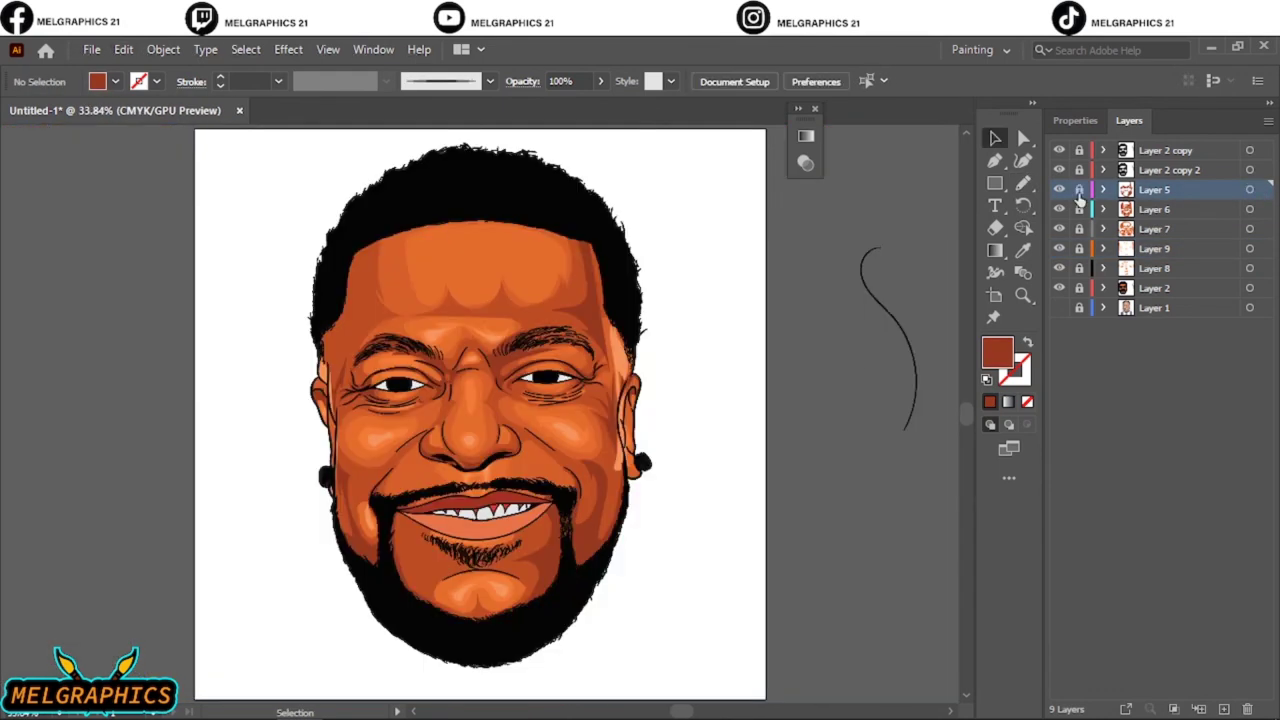
- Set the dark crease fill and draw crease shapes at the eye corner
{"action": "double_click", "coordinate": [998, 358]}
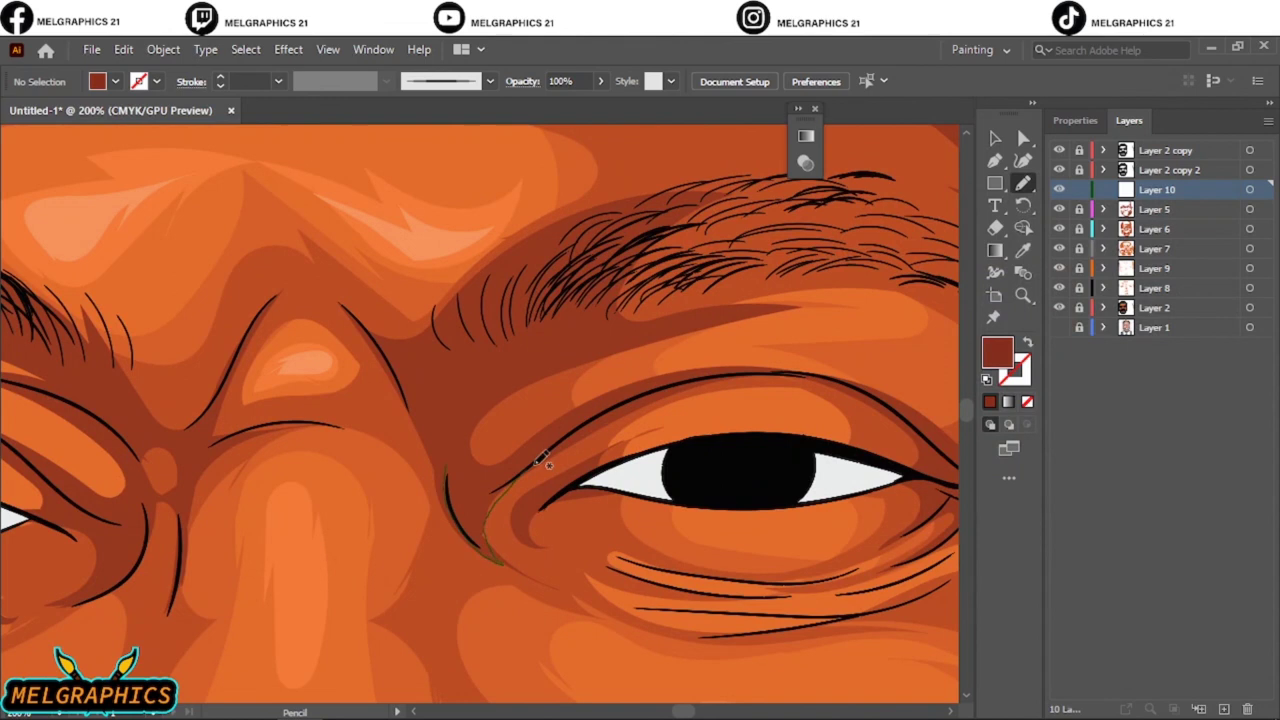
{"action": "left_click_drag", "start_coordinate": [540, 458], "coordinate": [503, 566]}
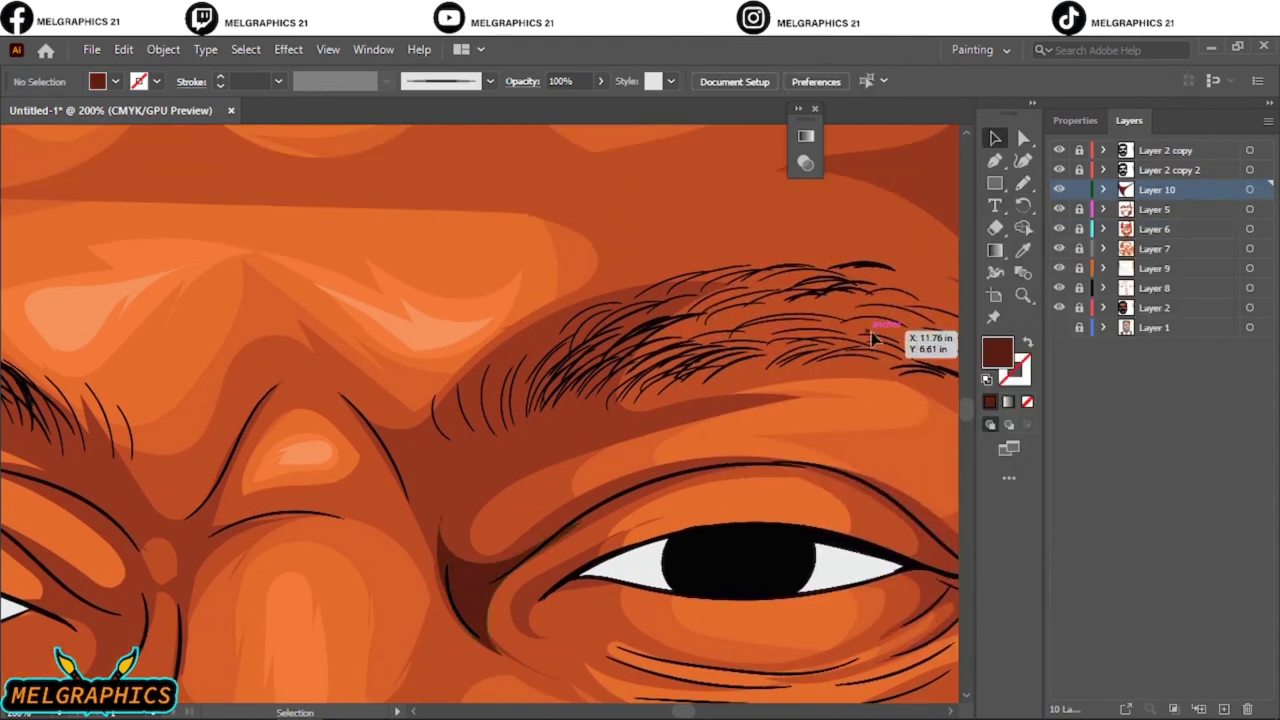
{"action": "key", "text": "n"}
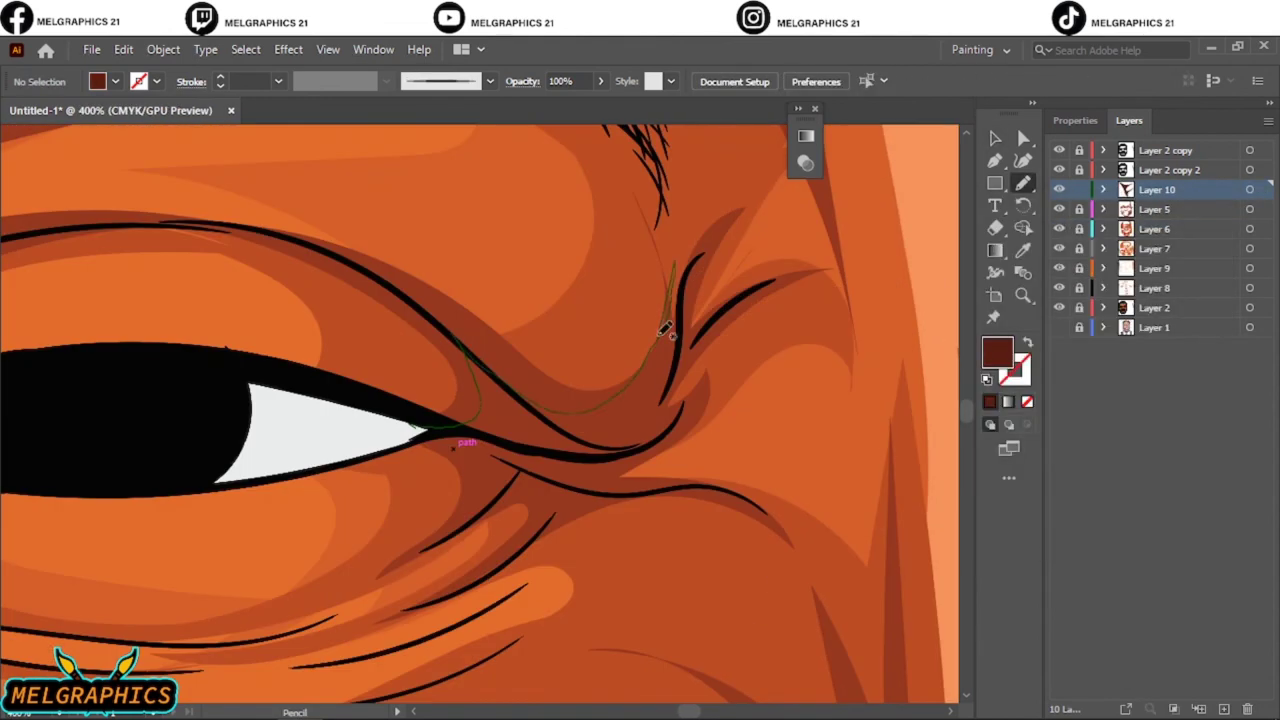
{"action": "left_click_drag", "start_coordinate": [663, 330], "coordinate": [752, 300]}
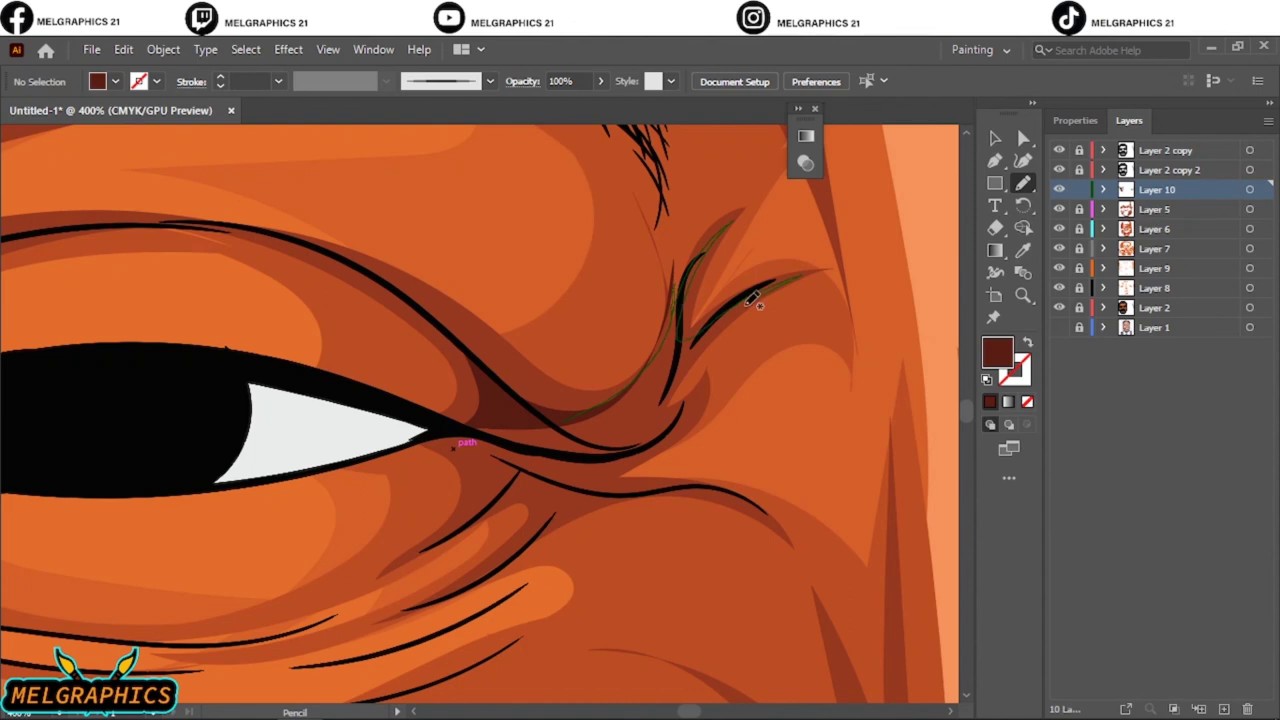
{"action": "mouse_move", "coordinate": [554, 411]}
{"action": "left_mouse_down"}
{"action": "mouse_move", "coordinate": [575, 475]}
{"action": "mouse_move", "coordinate": [648, 435]}
{"action": "left_mouse_up"}
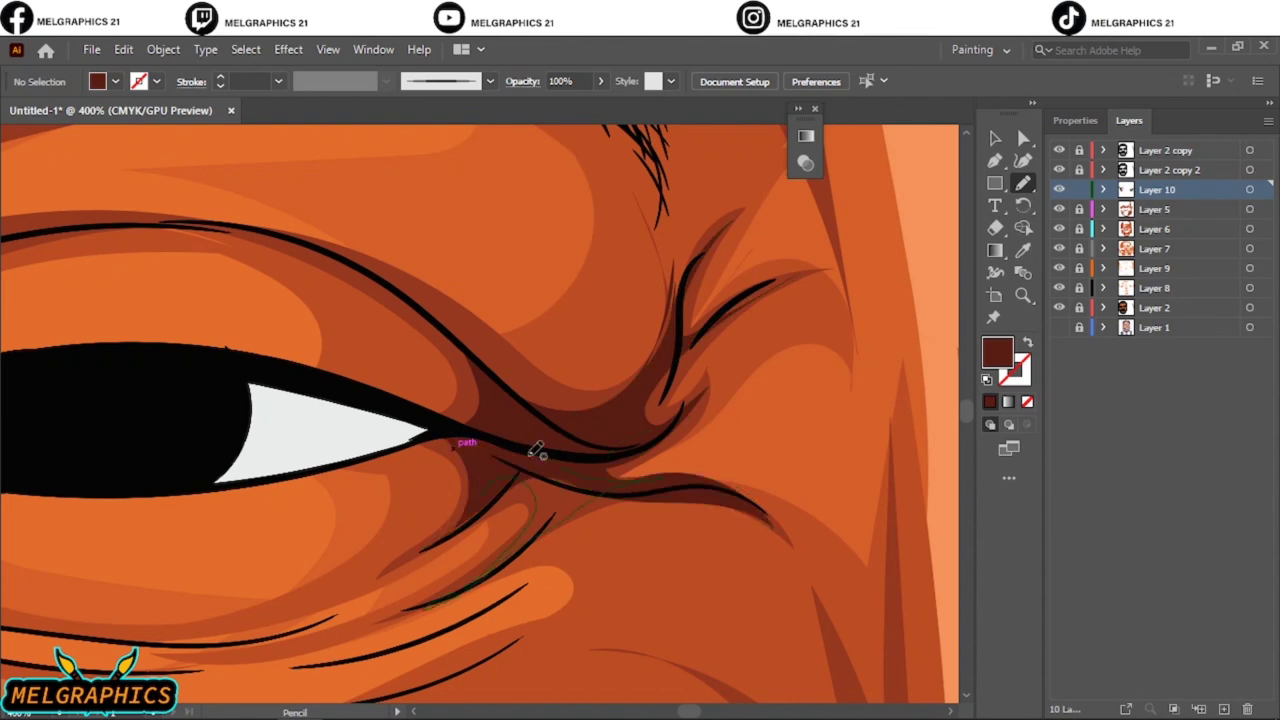
{"action": "key", "text": "ctrl+0"}
{"action": "key", "text": "v"}
- Draw dark crease lines under the eye and a second crease on the right
{"action": "left_click", "coordinate": [1021, 184]}
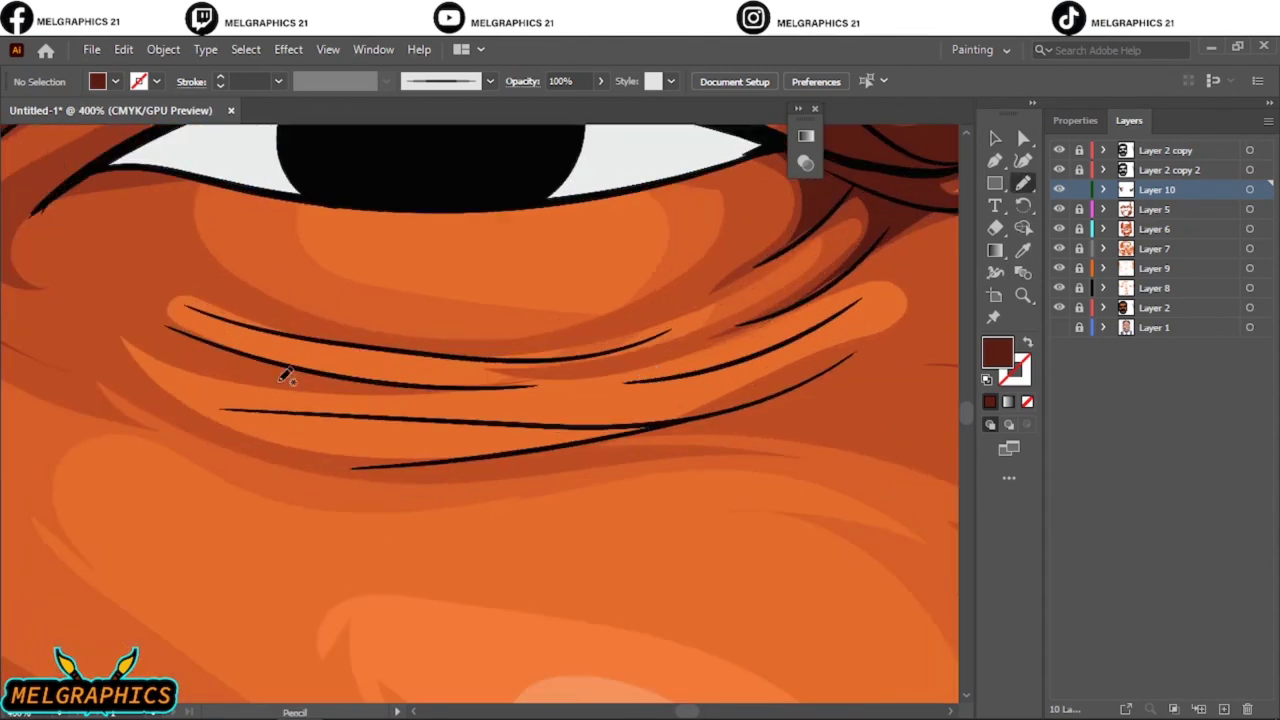
{"action": "left_click_drag", "start_coordinate": [280, 371], "coordinate": [691, 317]}
{"action": "mouse_move", "coordinate": [470, 368]}
{"action": "left_mouse_down"}
{"action": "mouse_move", "coordinate": [186, 328]}
{"action": "mouse_move", "coordinate": [635, 372]}
{"action": "mouse_move", "coordinate": [676, 362]}
{"action": "left_mouse_up"}
{"action": "mouse_move", "coordinate": [785, 310]}
{"action": "left_mouse_down"}
{"action": "mouse_move", "coordinate": [612, 384]}
{"action": "mouse_move", "coordinate": [733, 366]}
{"action": "mouse_move", "coordinate": [300, 409]}
{"action": "mouse_move", "coordinate": [908, 297]}
{"action": "left_mouse_up"}
{"action": "key", "text": "ctrl+0"}
{"action": "key", "text": "v"}
{"action": "key", "text": "n"}
- Add dark creases beside the left eyelid and between the brows
{"action": "scroll", "coordinate": [612, 440], "scroll_direction": "up", "scroll_amount": 5, "text": "alt"}
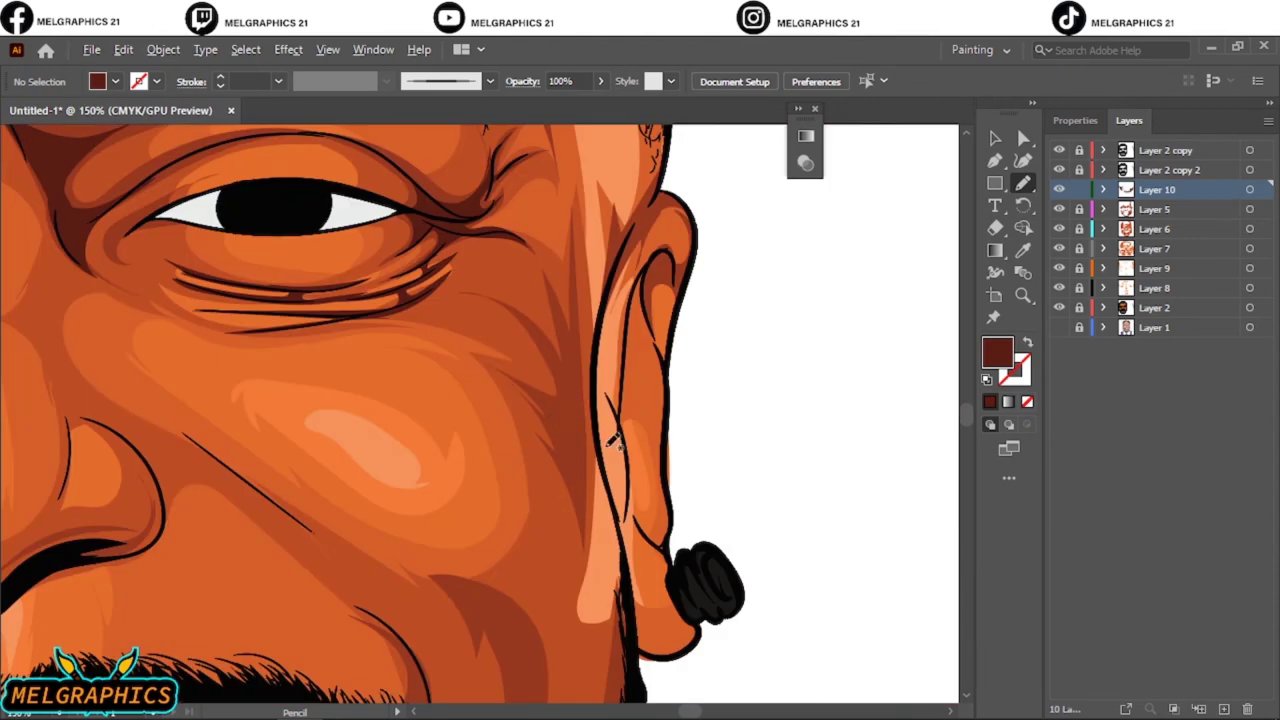
{"action": "key", "text": "ctrl+0"}
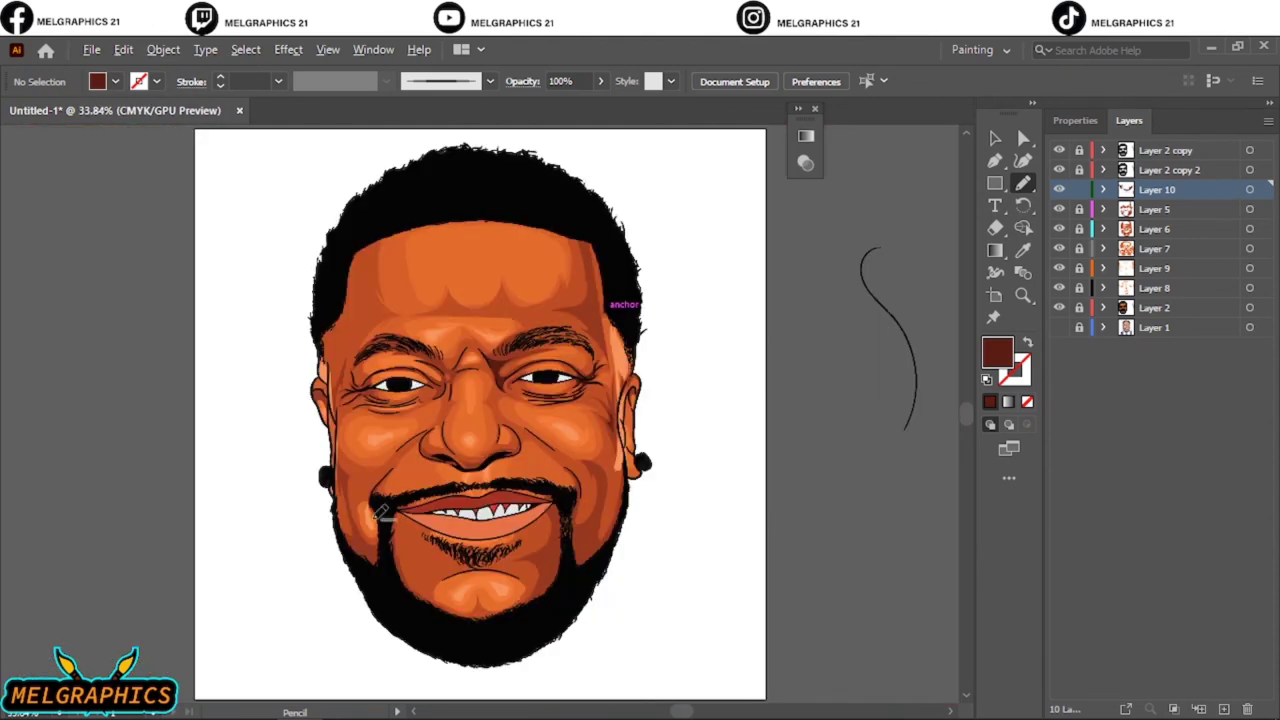
{"action": "scroll", "coordinate": [507, 397], "scroll_direction": "up", "scroll_amount": 5, "text": "alt"}
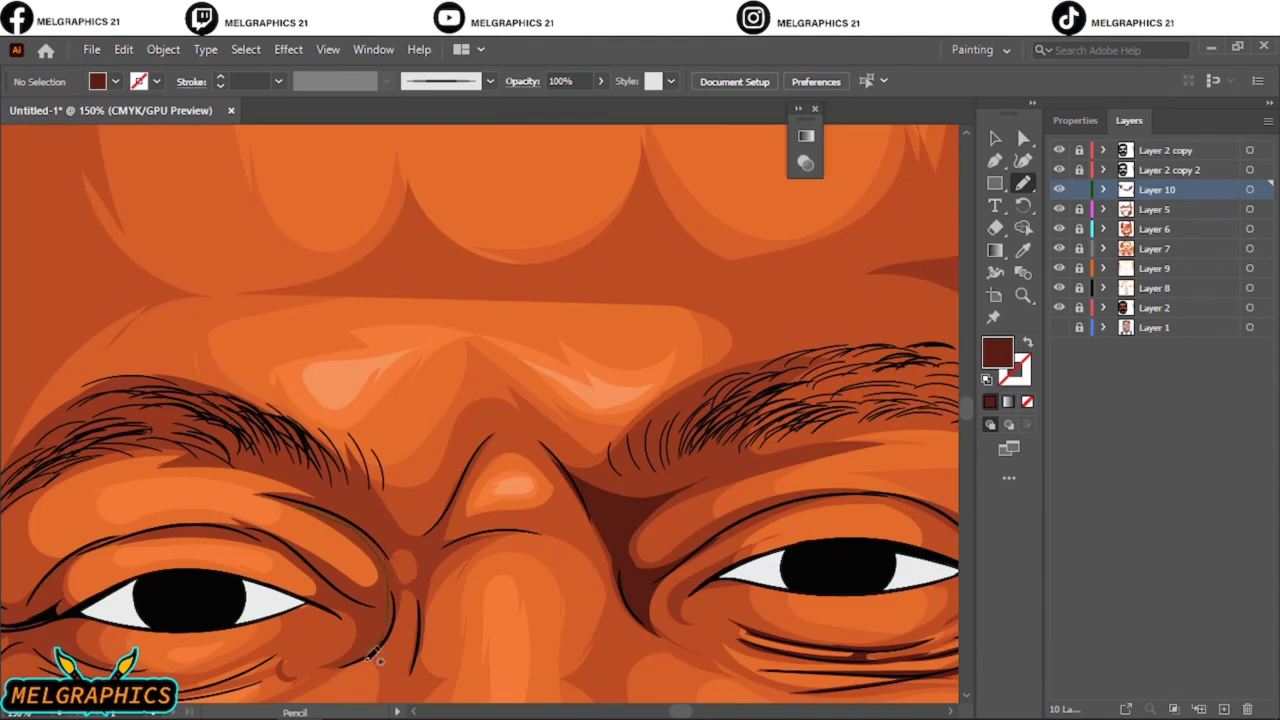
{"action": "left_click_drag", "start_coordinate": [300, 545], "coordinate": [380, 612]}
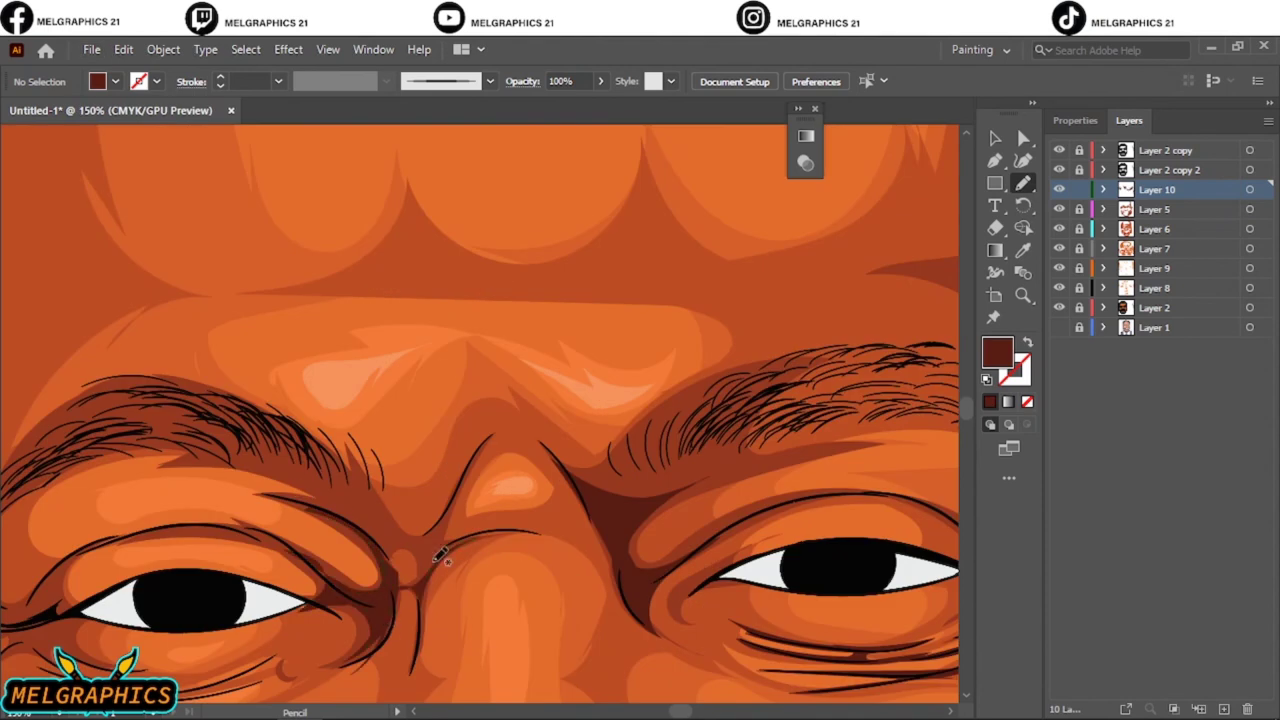
{"action": "left_click_drag", "start_coordinate": [343, 518], "coordinate": [480, 535]}
{"action": "key", "text": "ctrl+0"}
{"action": "key", "text": "v"}
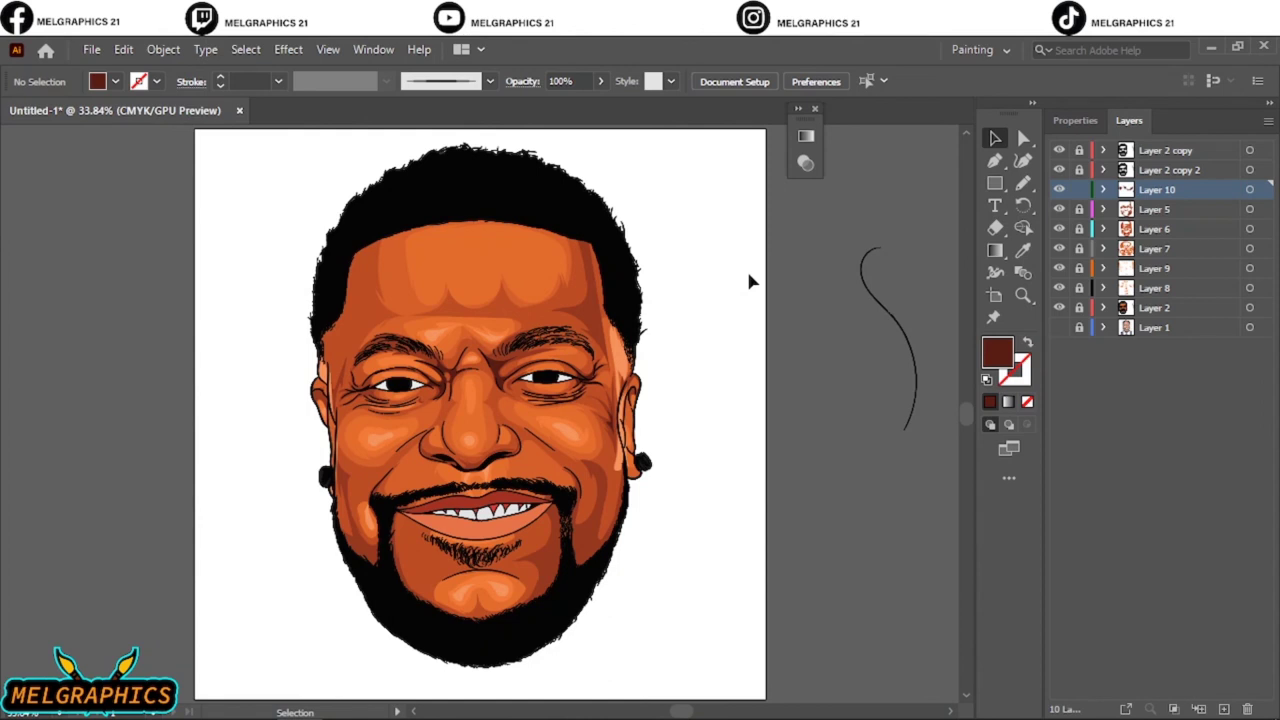
- Draw a crease line in front of the right ear
{"action": "key", "text": "n"}
{"action": "scroll", "coordinate": [613, 436], "scroll_direction": "up", "scroll_amount": 5}
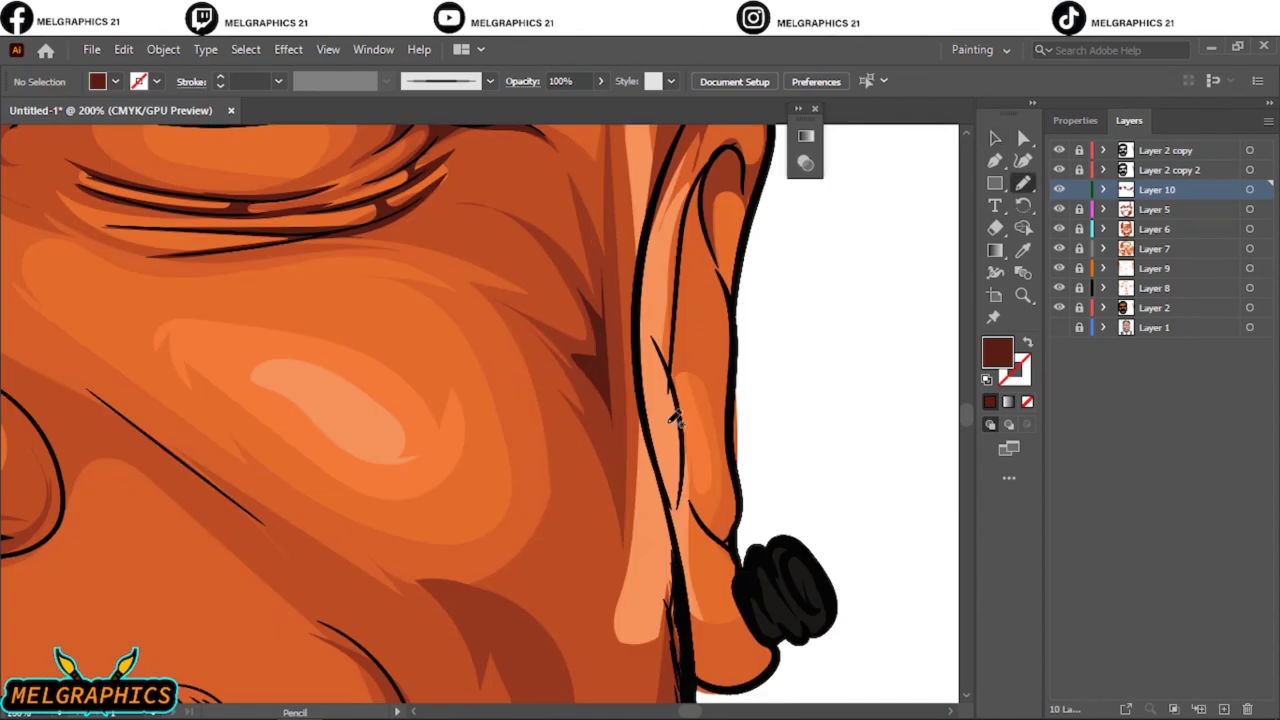
{"action": "left_click_drag", "start_coordinate": [614, 262], "coordinate": [600, 295]}
{"action": "key", "text": "ctrl+minus"}
{"action": "scroll", "coordinate": [600, 300], "scroll_direction": "down", "scroll_amount": 5}
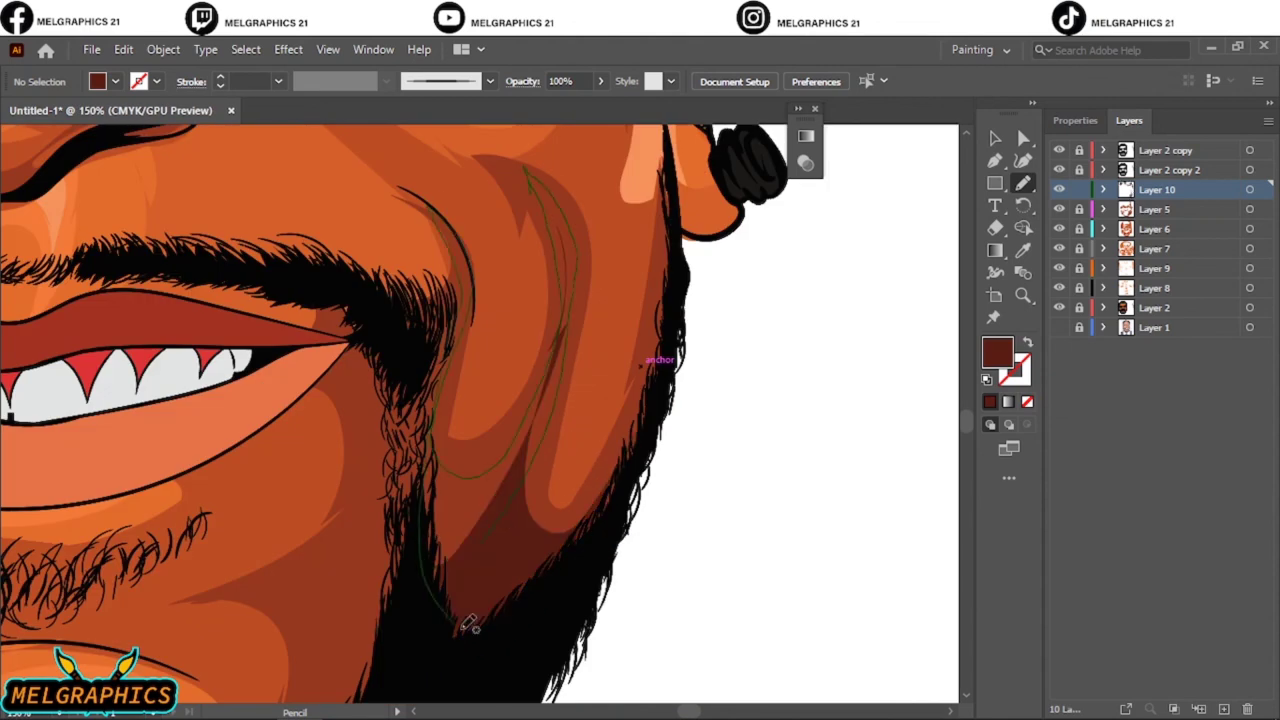
{"action": "key", "text": "ctrl+0"}
- Draw creases beside the mouth corner and along the cheek next to the beard
{"action": "key", "text": "ctrl+plus"}
{"action": "key", "text": "ctrl+plus"}
{"action": "key", "text": "ctrl+plus"}
{"action": "left_click_drag", "start_coordinate": [757, 295], "coordinate": [690, 420]}
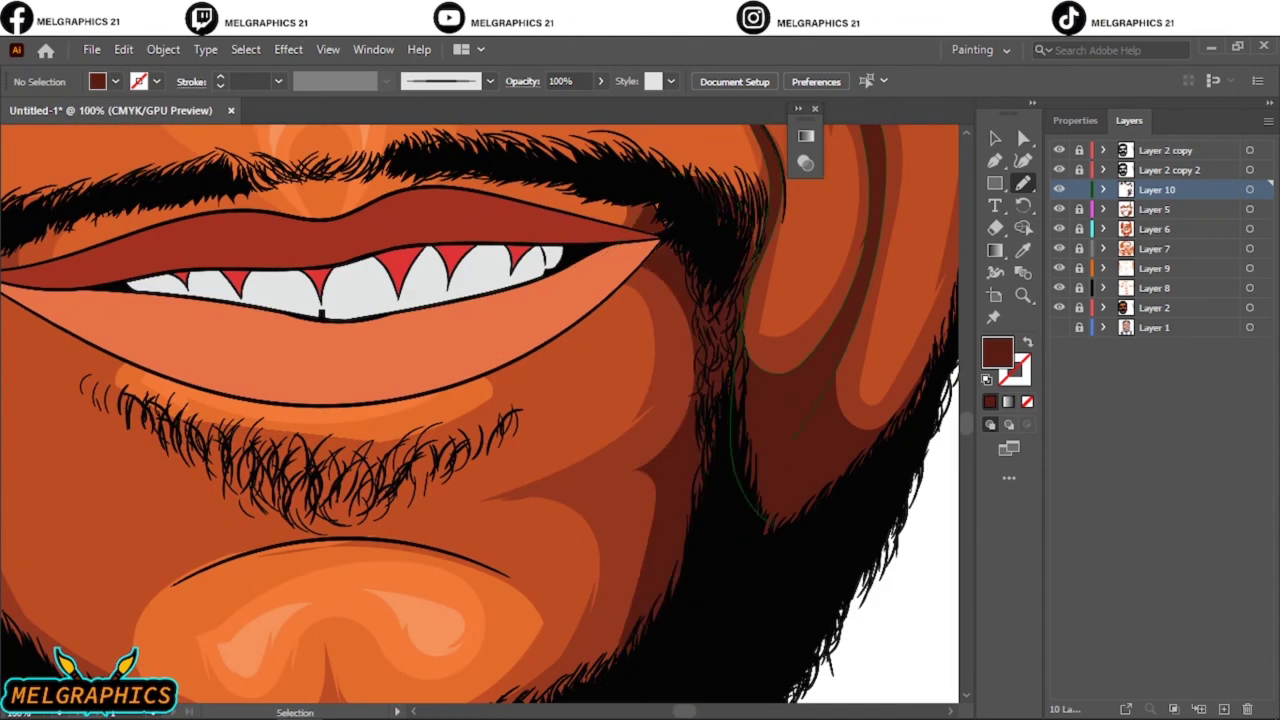
{"action": "key", "text": "ctrl+0"}
{"action": "key", "text": "ctrl+plus"}
{"action": "key", "text": "ctrl+plus"}
{"action": "key", "text": "ctrl+plus"}
{"action": "key", "text": "ctrl+plus"}
{"action": "key", "text": "ctrl+plus"}
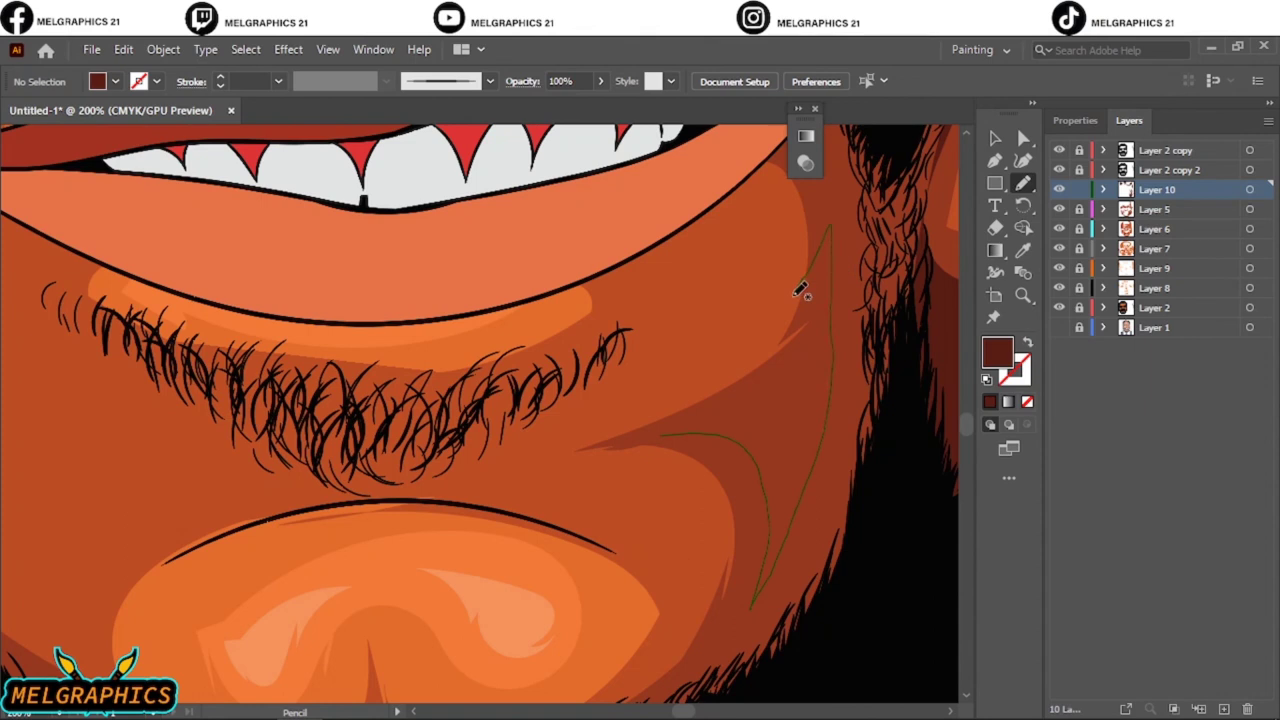
{"action": "left_click_drag", "start_coordinate": [657, 432], "coordinate": [778, 535]}
{"action": "key", "text": "ctrl+0"}
{"action": "key", "text": "ctrl+plus"}
{"action": "key", "text": "ctrl+plus"}
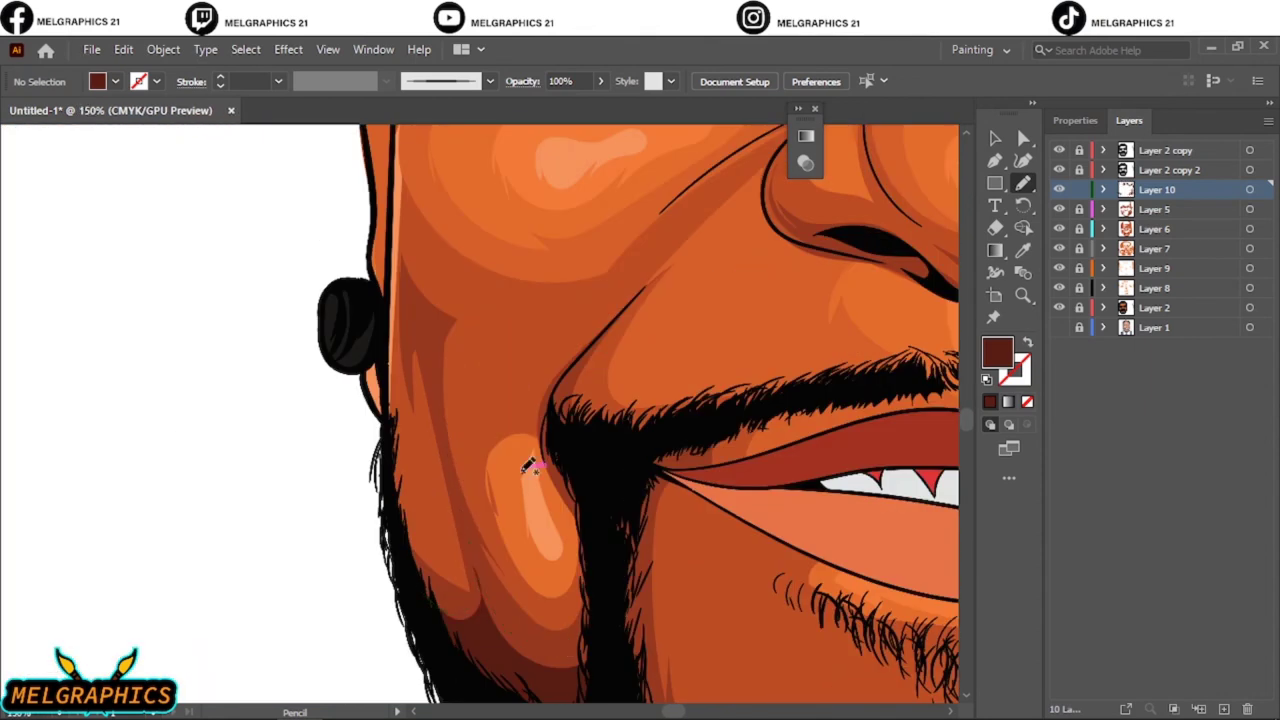
{"action": "key", "text": "ctrl+0"}
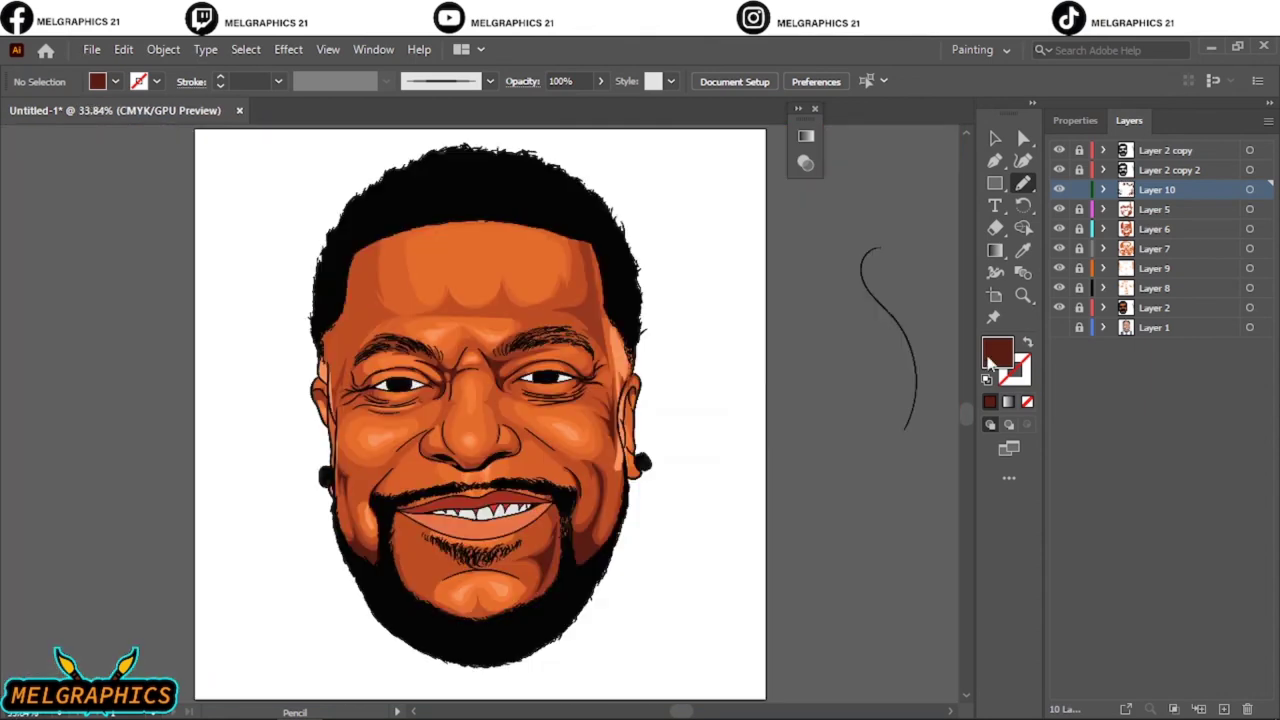
{"action": "scroll", "coordinate": [502, 441], "scroll_direction": "up", "scroll_amount": 4}
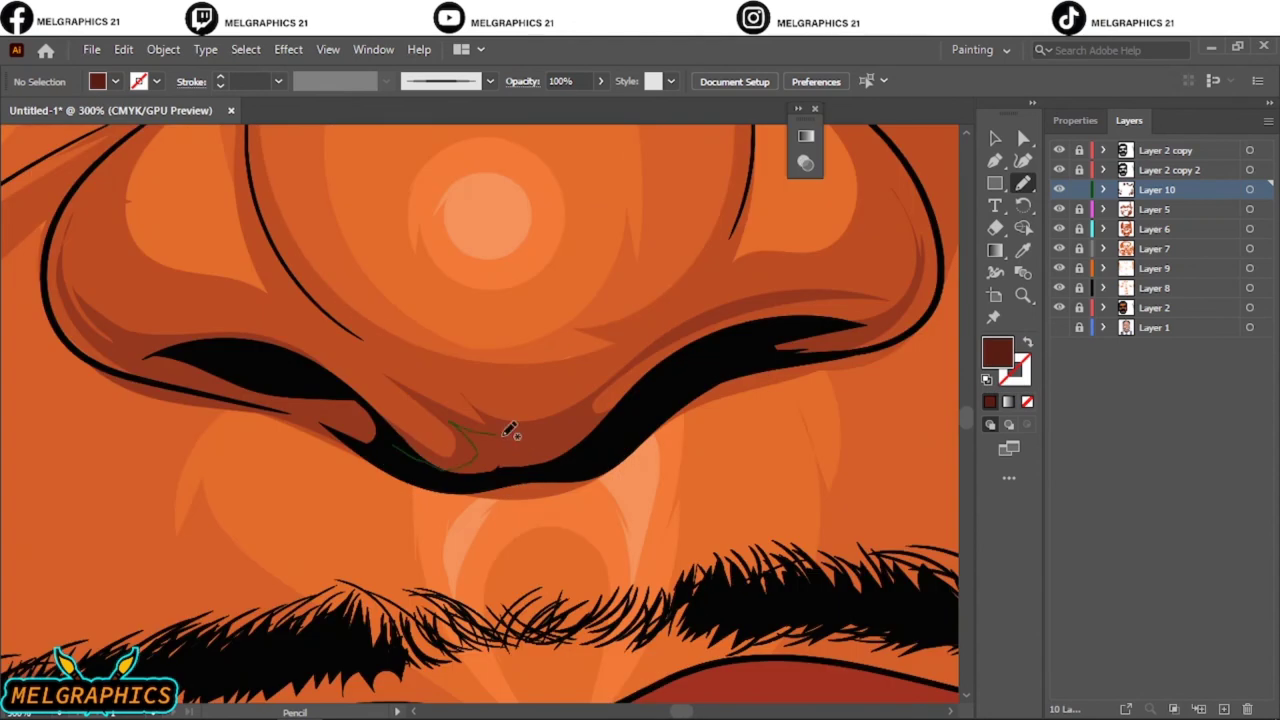
- Add dark shadows along the nose crease, below the nostril and on the left nose edge
{"action": "left_click_drag", "start_coordinate": [633, 367], "coordinate": [553, 441]}
{"action": "left_click_drag", "start_coordinate": [268, 398], "coordinate": [372, 440]}
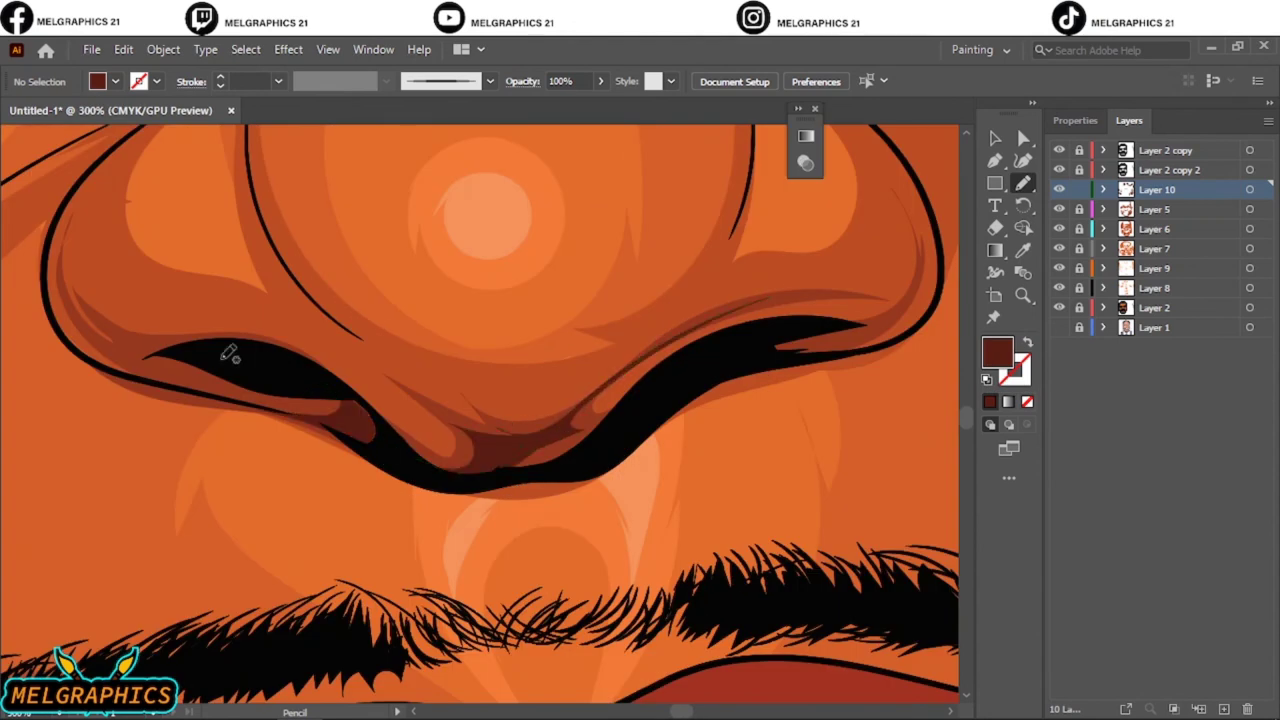
{"action": "left_click_drag", "start_coordinate": [69, 258], "coordinate": [62, 272]}
{"action": "mouse_move", "coordinate": [251, 153]}
{"action": "left_mouse_down"}
{"action": "mouse_move", "coordinate": [114, 308]}
{"action": "mouse_move", "coordinate": [120, 278]}
{"action": "left_mouse_up"}
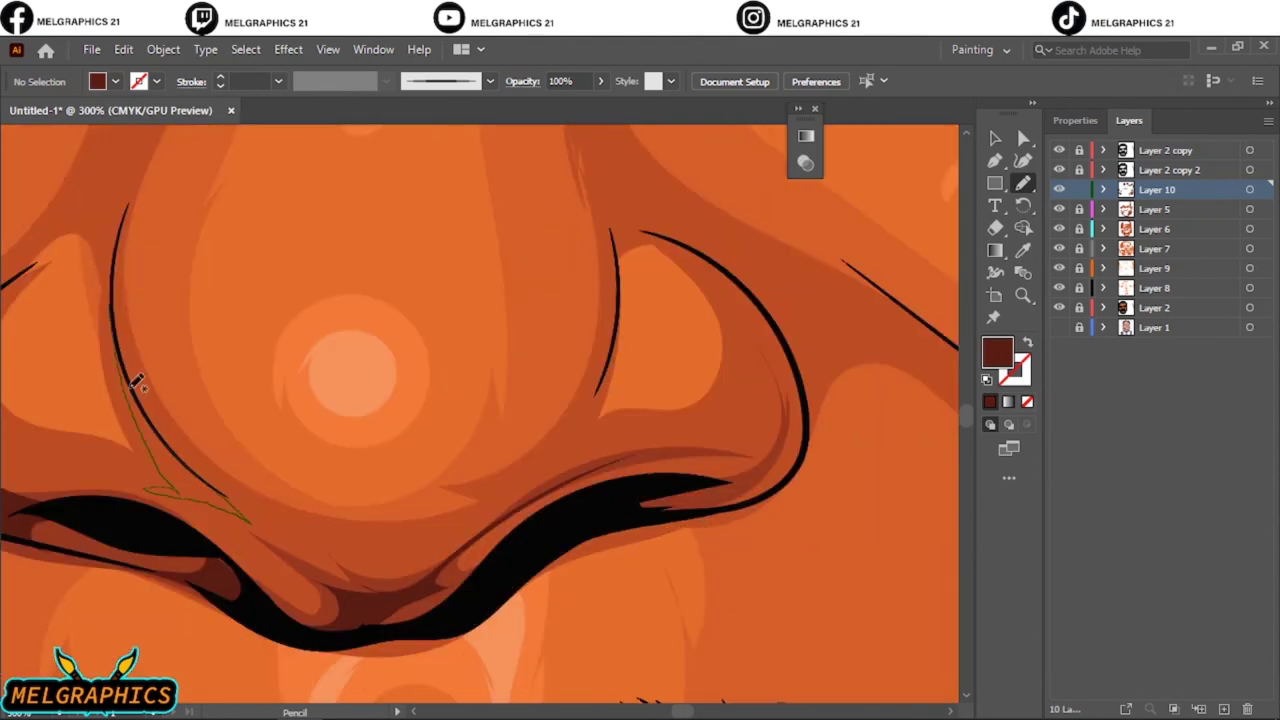
{"action": "key", "text": "ctrl+0"}
{"action": "scroll", "coordinate": [355, 370], "scroll_direction": "up", "scroll_amount": 4}
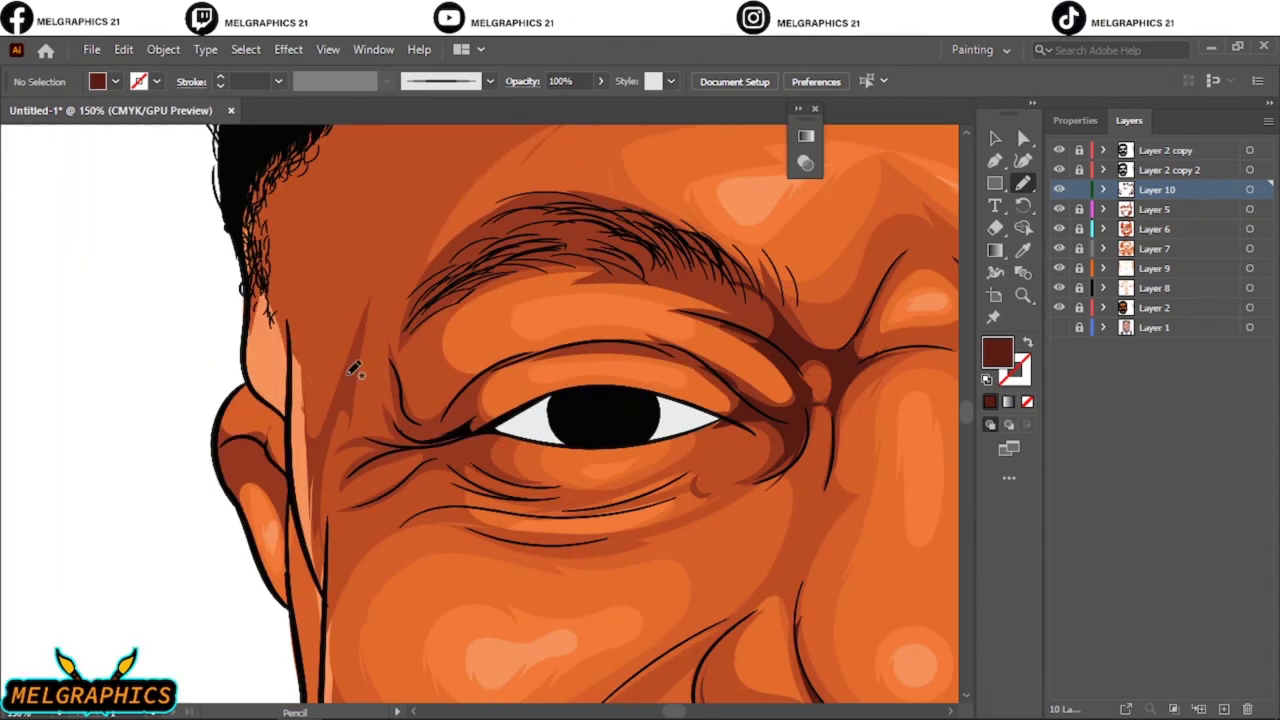
- Add under-eye wrinkle shadows, then hide the shading layers to reveal the photo
{"action": "left_click_drag", "start_coordinate": [250, 426], "coordinate": [318, 490]}
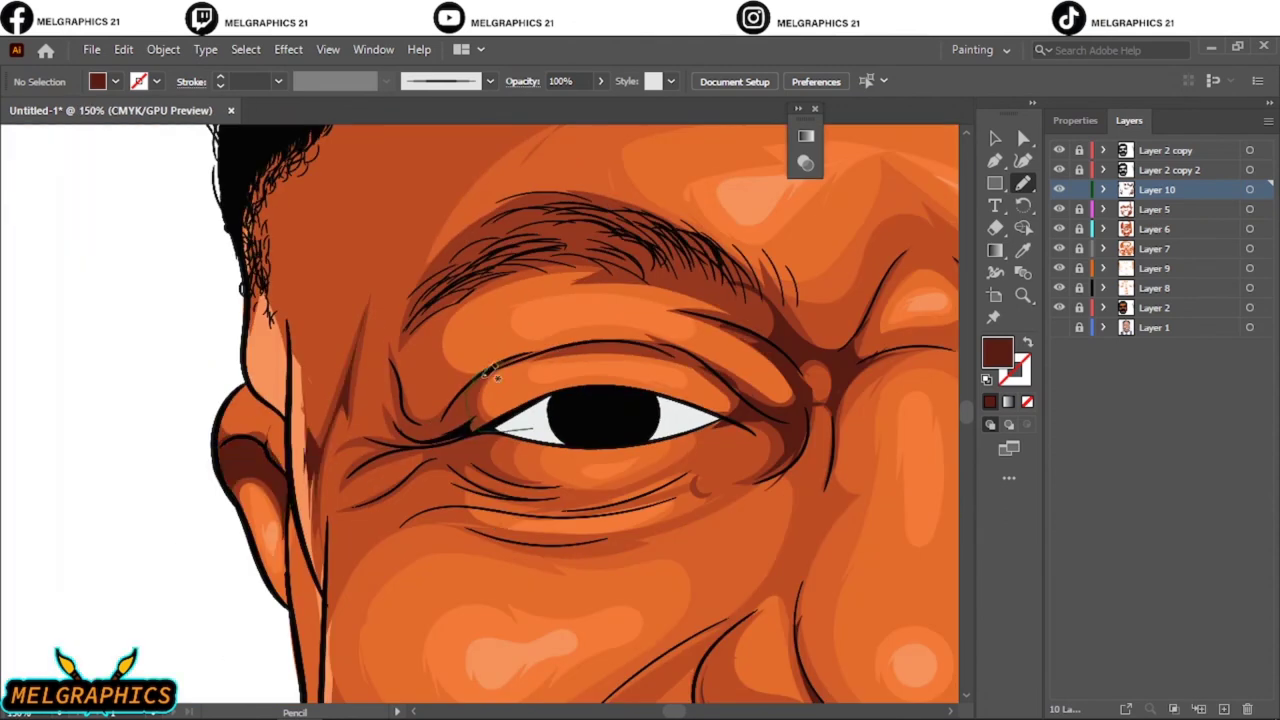
{"action": "left_click_drag", "start_coordinate": [390, 335], "coordinate": [473, 424]}
{"action": "left_click_drag", "start_coordinate": [340, 510], "coordinate": [528, 491]}
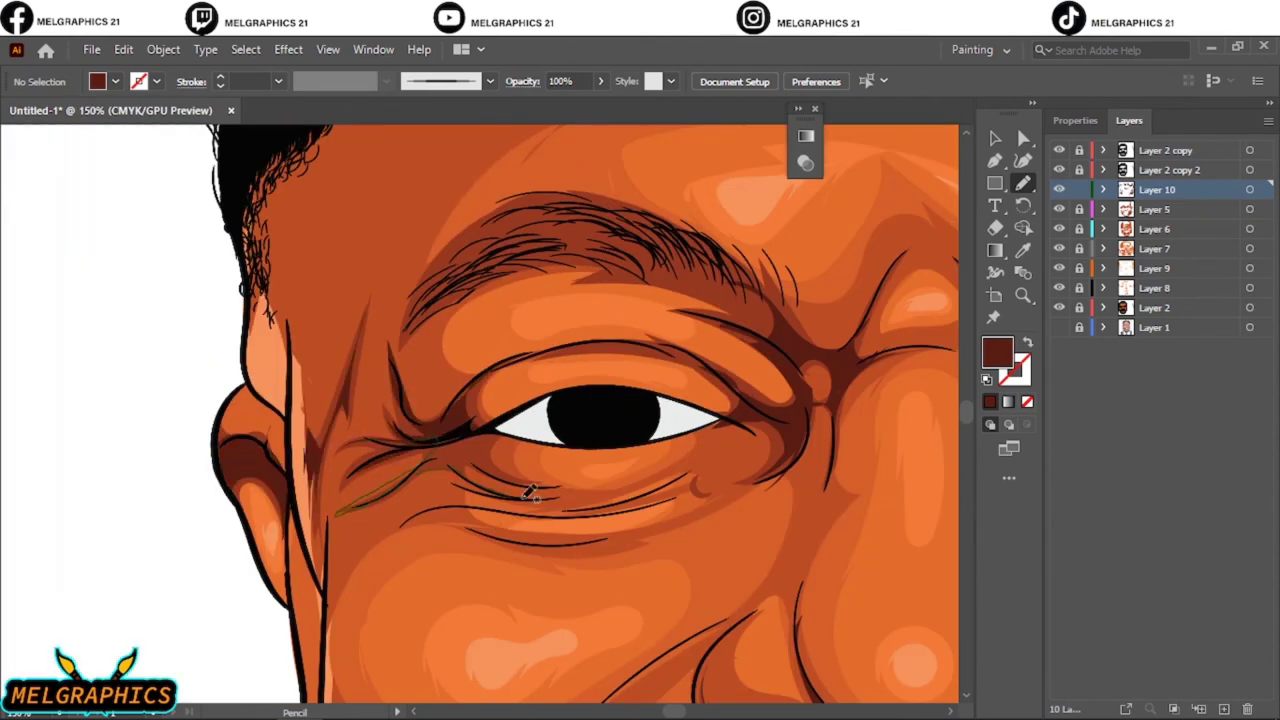
{"action": "left_click_drag", "start_coordinate": [457, 434], "coordinate": [708, 470]}
{"action": "key", "text": "ctrl+0"}
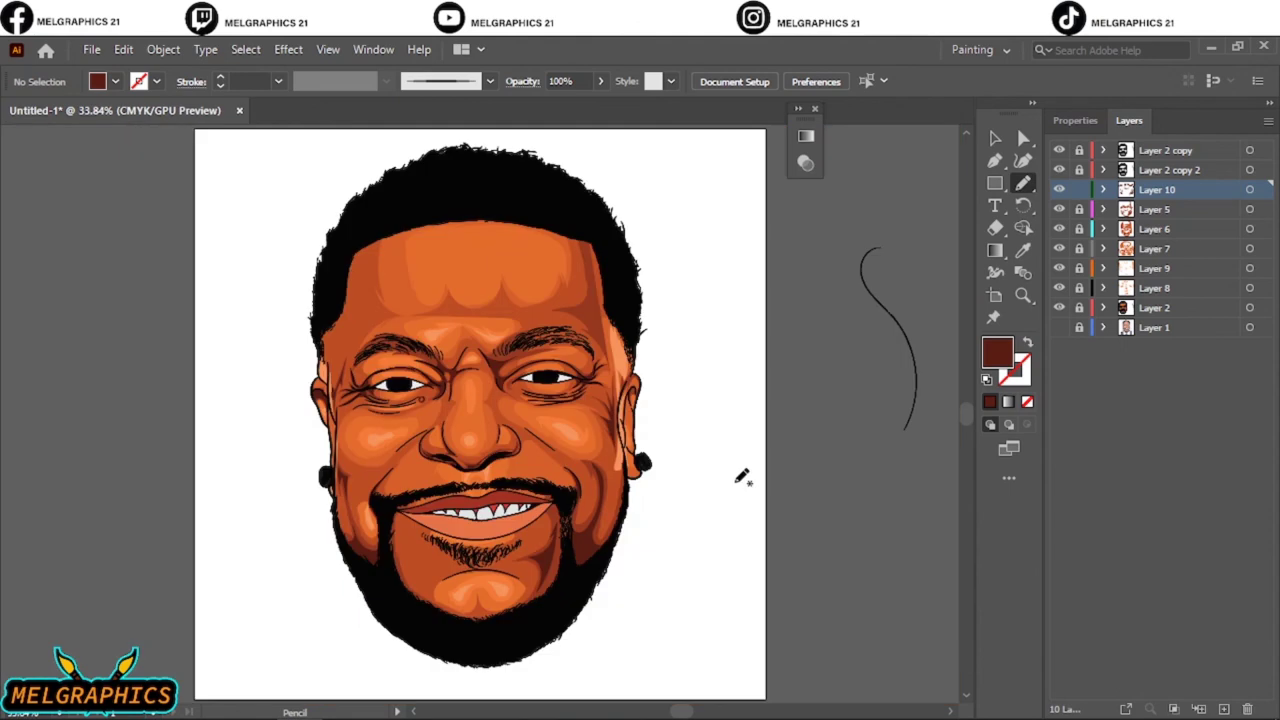
{"action": "left_click_drag", "start_coordinate": [1059, 169], "coordinate": [1059, 288]}
- Show the reference photo, add Layer 11 and choose a near-black fill colour
{"action": "left_click", "coordinate": [1059, 327]}
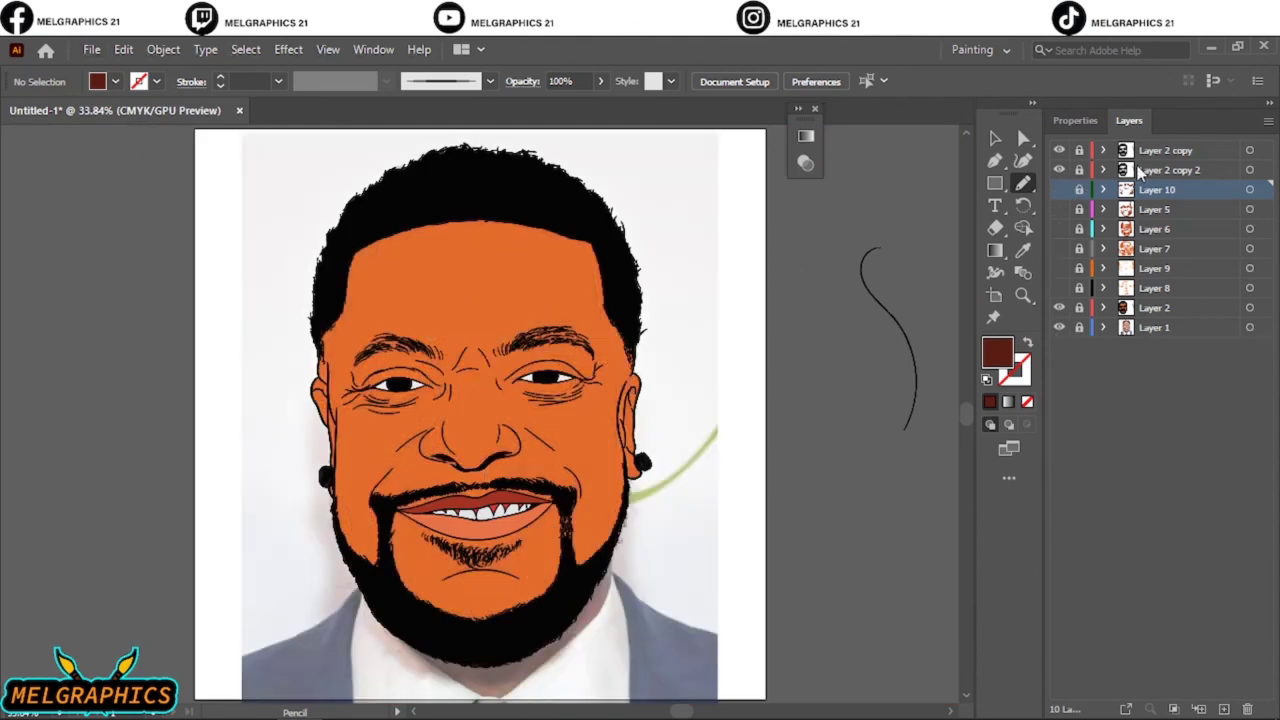
{"action": "left_click", "coordinate": [1222, 709]}
{"action": "key", "text": "i"}
{"action": "scroll", "coordinate": [228, 362], "scroll_direction": "up", "scroll_amount": 5}
{"action": "scroll", "coordinate": [228, 362], "scroll_direction": "up", "scroll_amount": 10}
{"action": "double_click", "coordinate": [997, 351]}
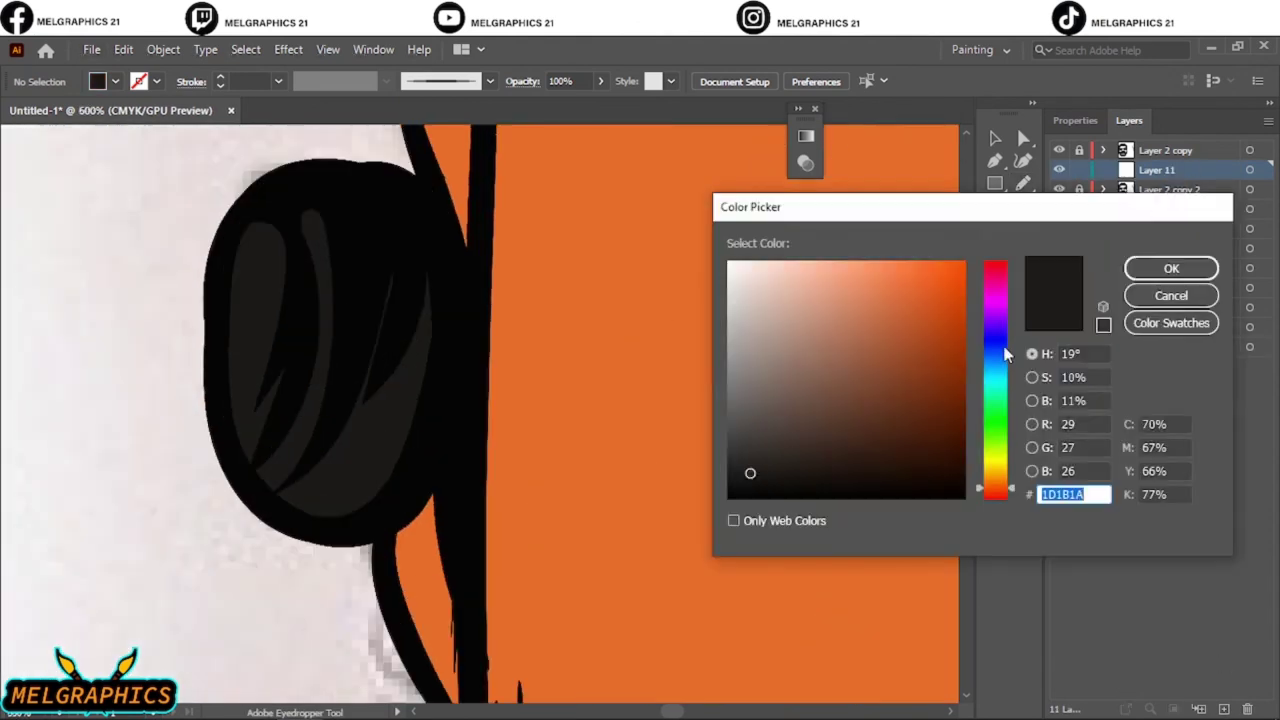
{"action": "left_click", "coordinate": [1143, 266]}
- Pencil grey shine shapes on the earring and dark red shadows along the lower lip
{"action": "key", "text": "n"}
{"action": "left_click_drag", "start_coordinate": [300, 240], "coordinate": [347, 431]}
{"action": "left_click_drag", "start_coordinate": [365, 337], "coordinate": [428, 417]}
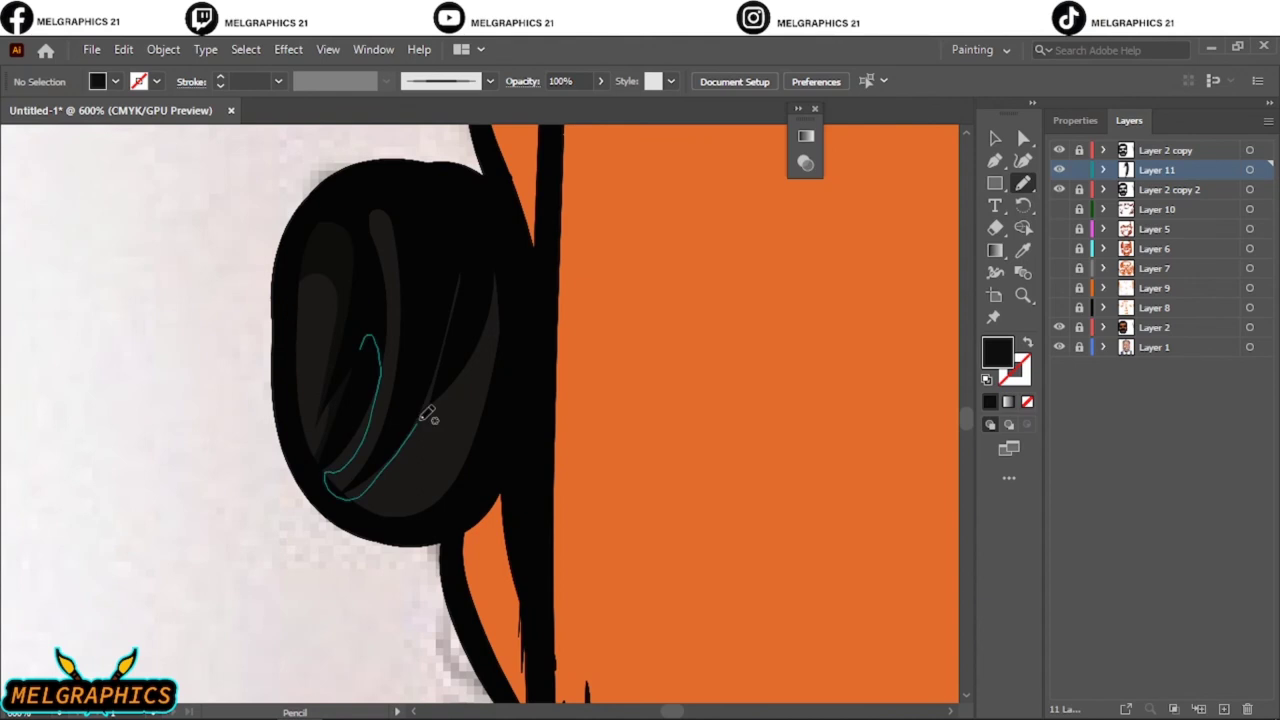
{"action": "scroll", "coordinate": [884, 330], "scroll_direction": "down", "scroll_amount": 8}
{"action": "left_click_drag", "start_coordinate": [471, 243], "coordinate": [508, 286]}
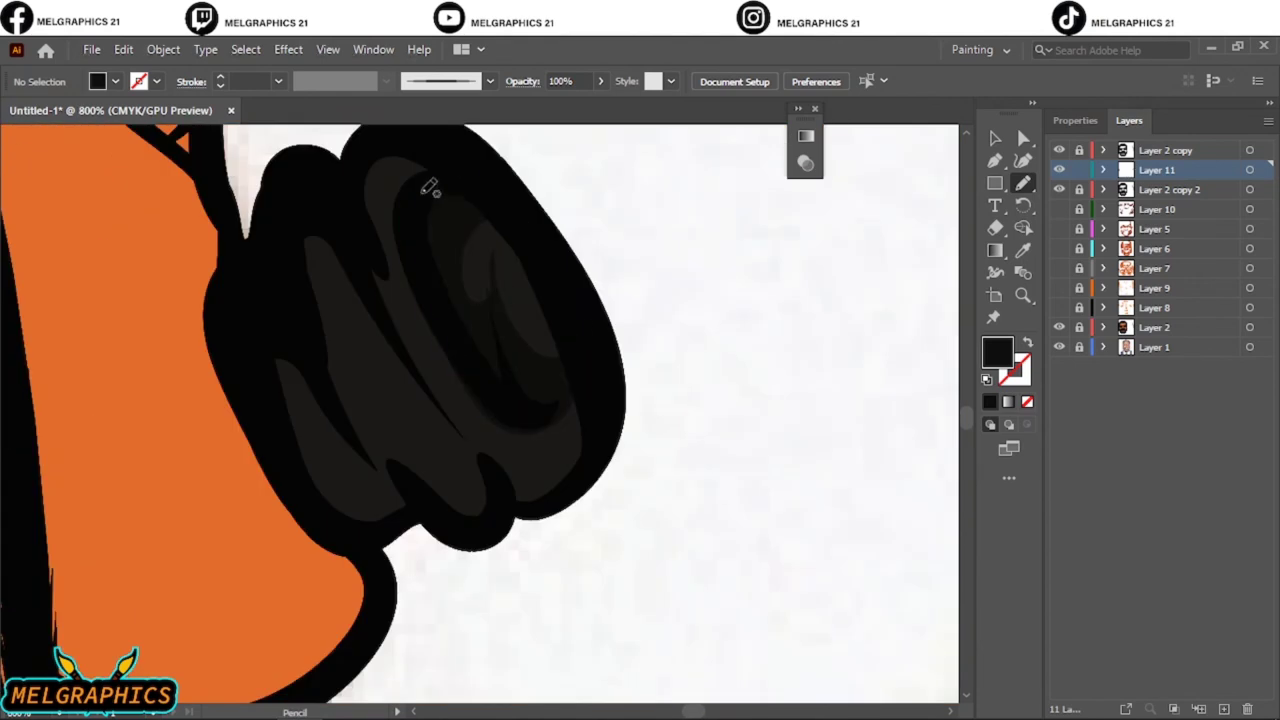
{"action": "mouse_move", "coordinate": [428, 186]}
{"action": "left_mouse_down"}
{"action": "mouse_move", "coordinate": [448, 163]}
{"action": "mouse_move", "coordinate": [272, 276]}
{"action": "left_mouse_up"}
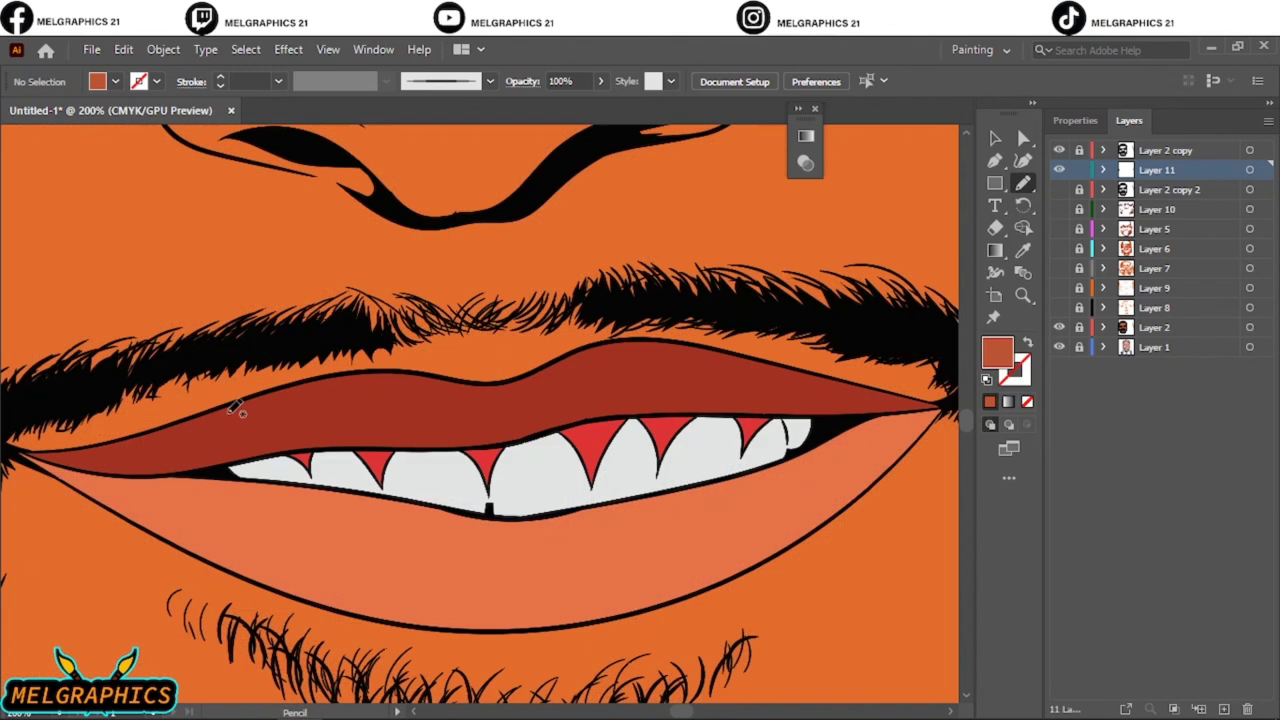
{"action": "left_click_drag", "start_coordinate": [30, 450], "coordinate": [34, 454]}
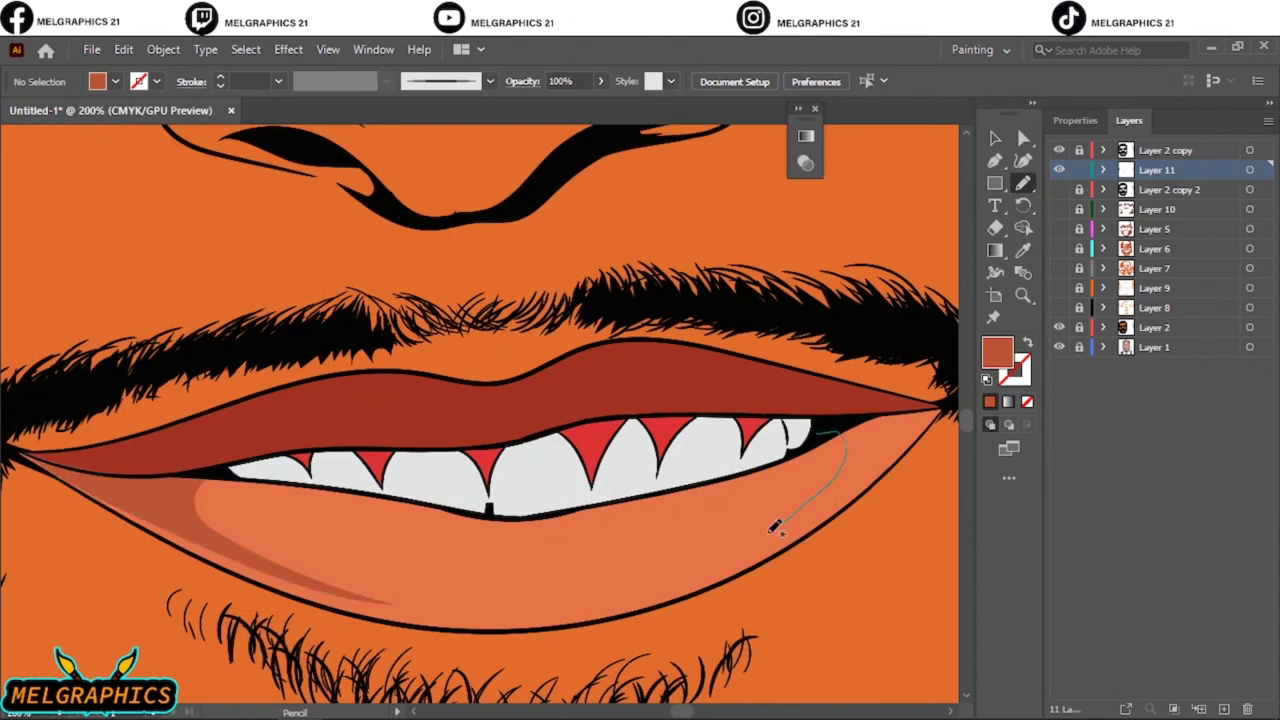
{"action": "left_click_drag", "start_coordinate": [955, 403], "coordinate": [950, 406]}
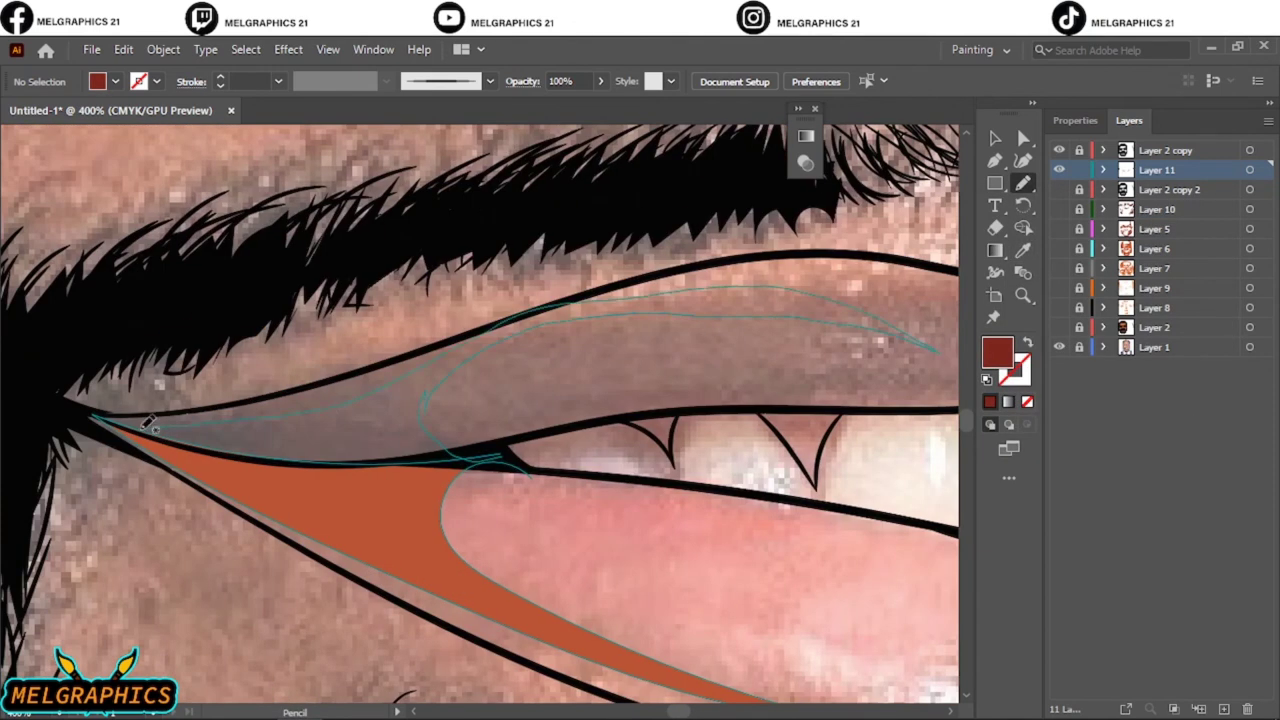
- Add shadows at both mouth corners and grey shading on a tooth edge
{"action": "left_click_drag", "start_coordinate": [787, 312], "coordinate": [135, 425]}
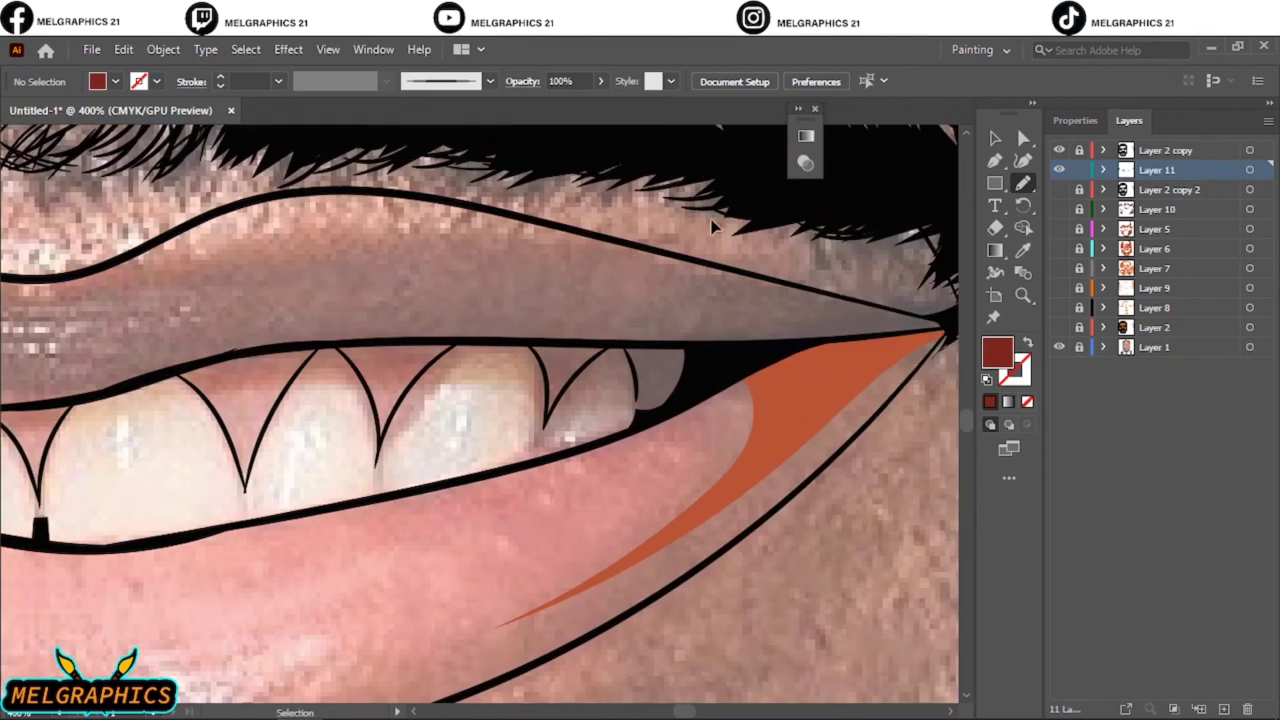
{"action": "left_click_drag", "start_coordinate": [632, 309], "coordinate": [652, 300]}
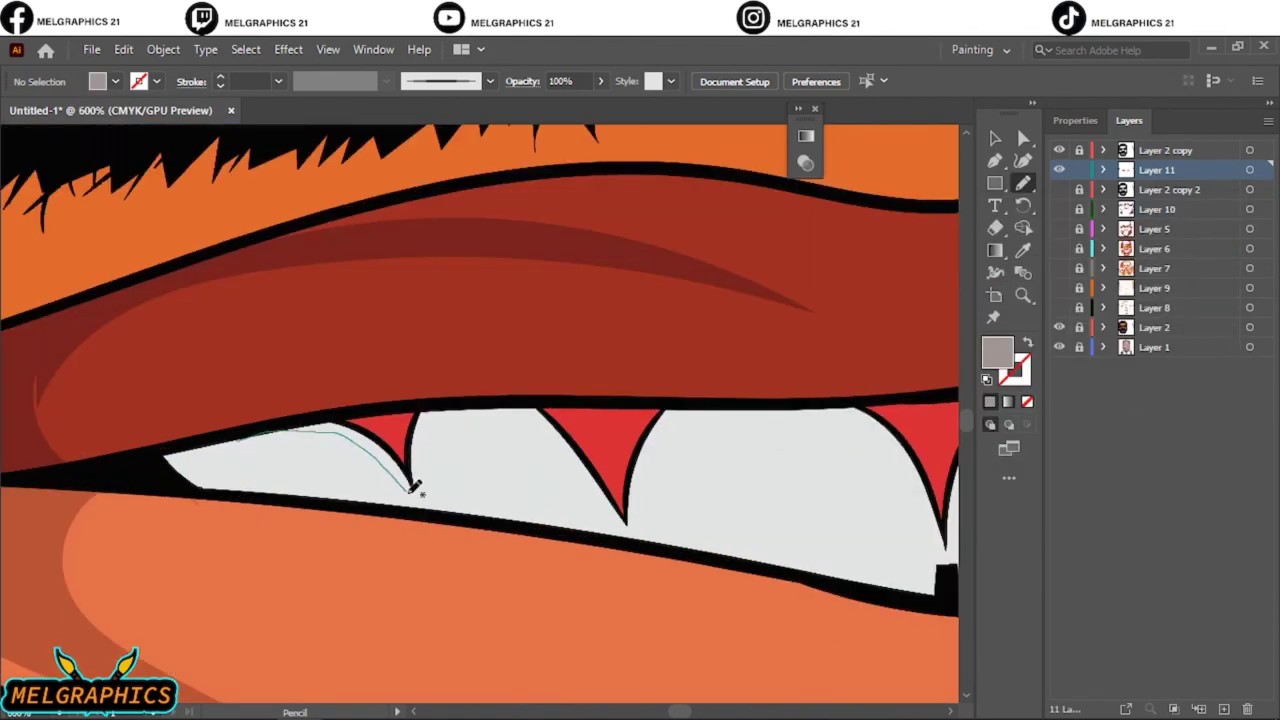
{"action": "left_click_drag", "start_coordinate": [413, 489], "coordinate": [415, 492]}
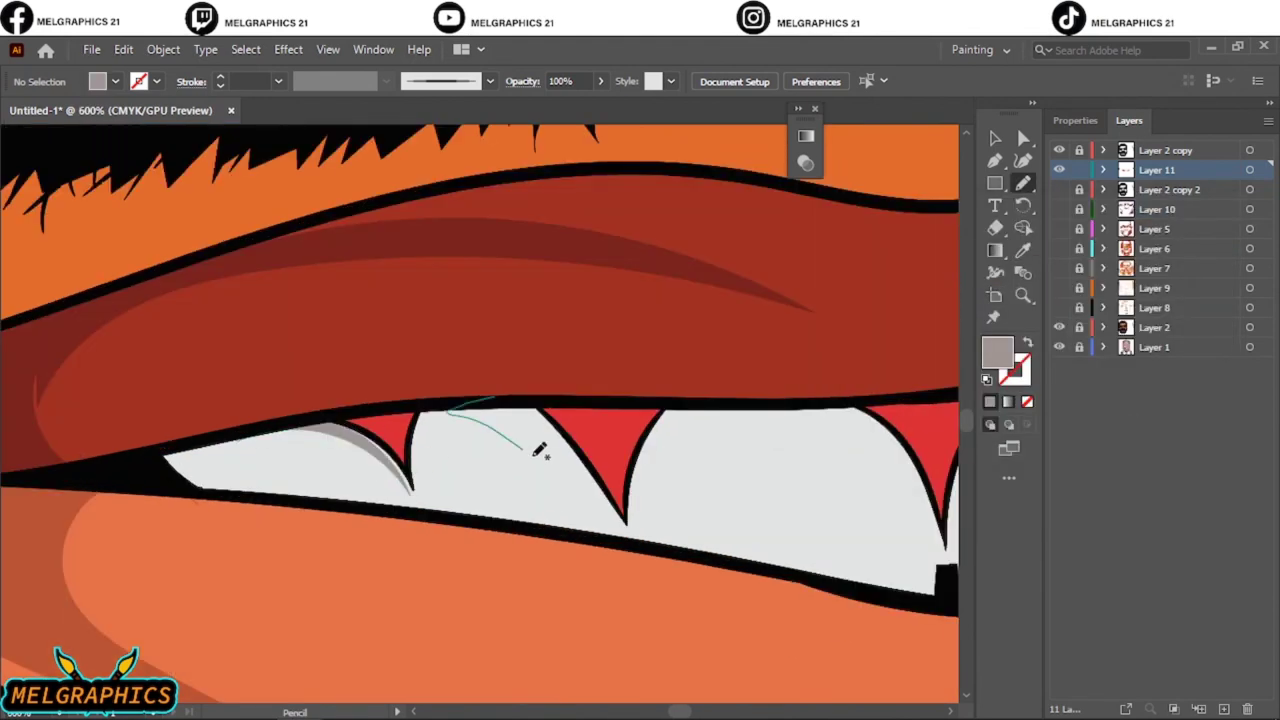
{"action": "scroll", "coordinate": [580, 545], "scroll_direction": "right", "scroll_amount": 3}
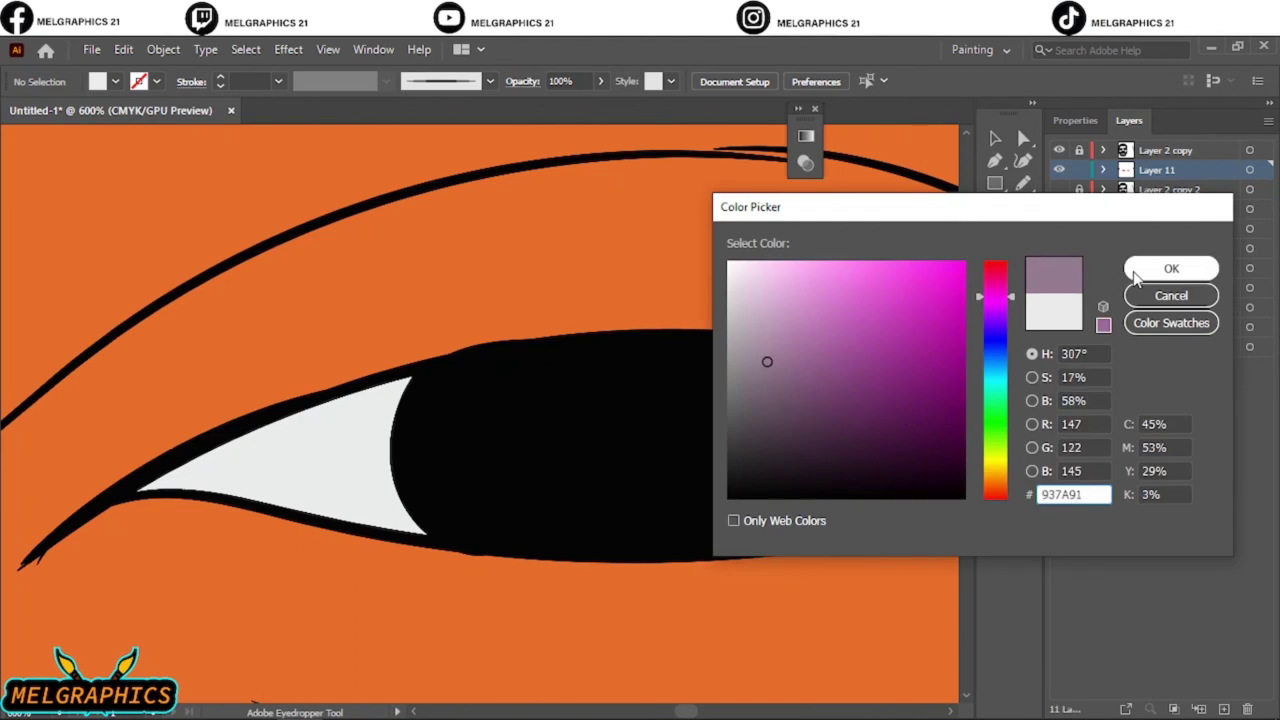
- Shade both eye whites with soft purple strokes
{"action": "left_click_drag", "start_coordinate": [313, 440], "coordinate": [97, 490]}
{"action": "left_click_drag", "start_coordinate": [528, 429], "coordinate": [700, 451]}
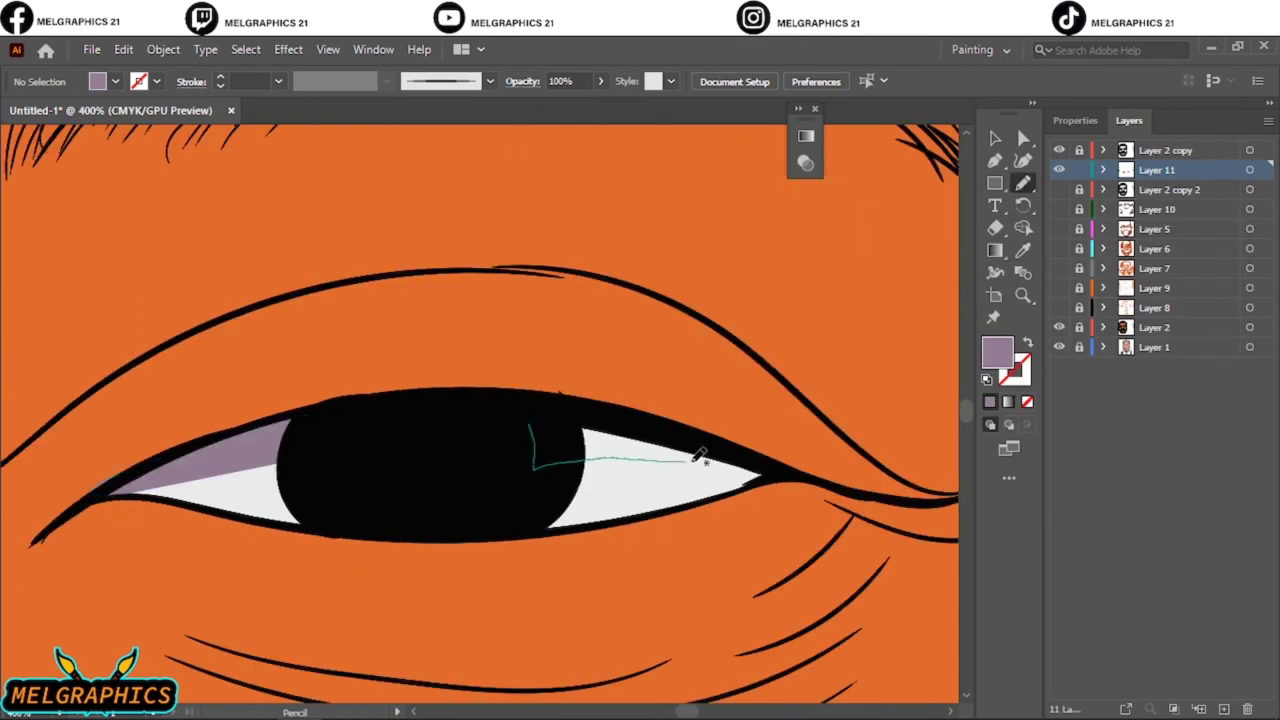
{"action": "left_click_drag", "start_coordinate": [124, 545], "coordinate": [320, 449]}
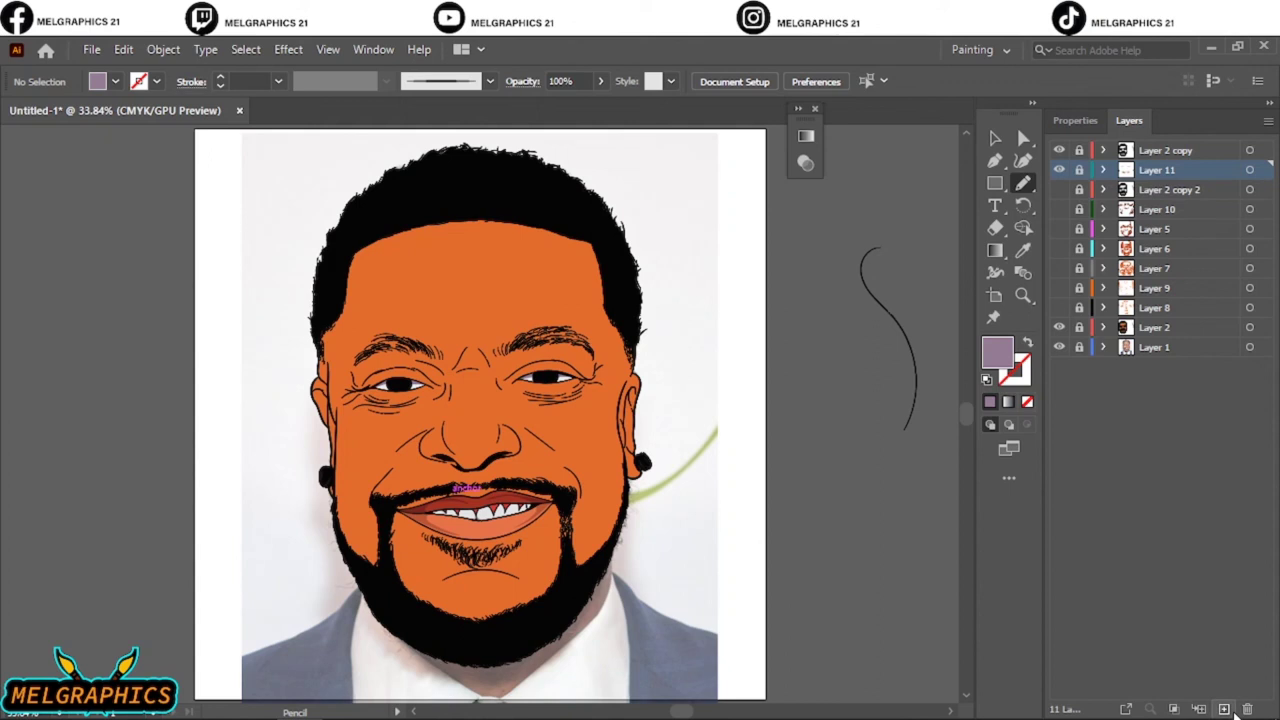
- On a new layer, draw a salmon highlight on the lower lip
{"action": "left_click", "coordinate": [1224, 709]}
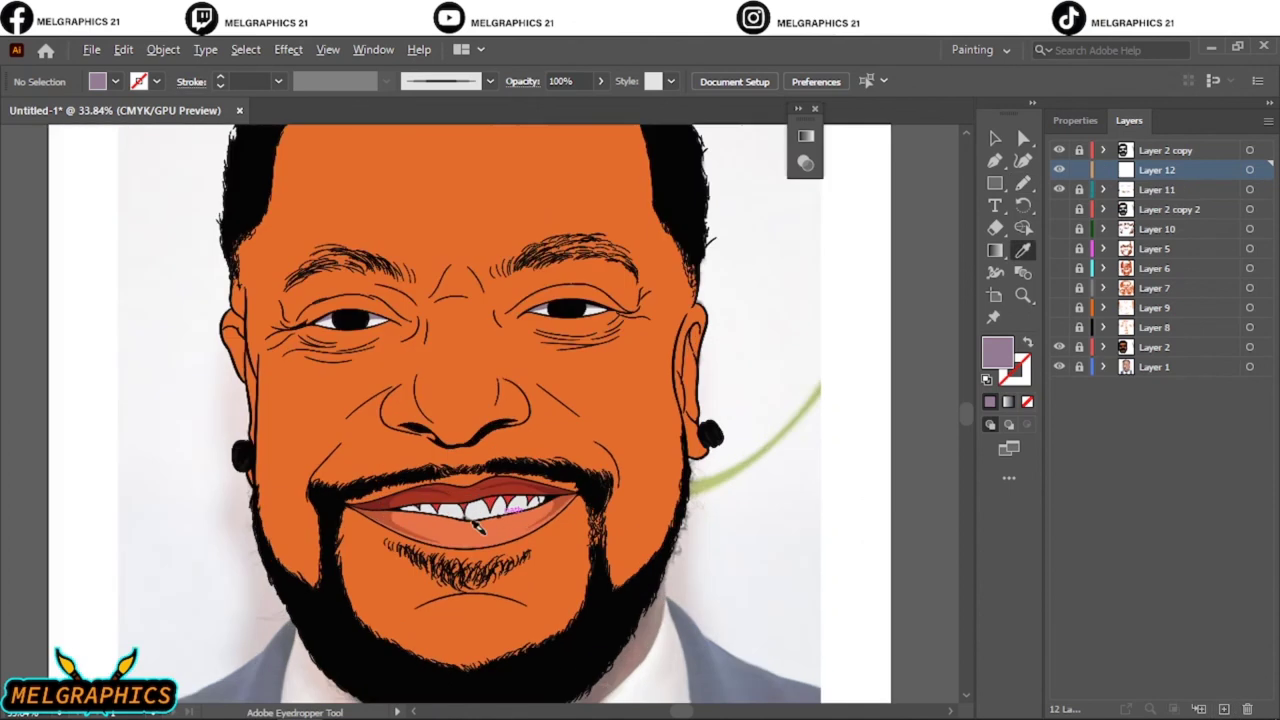
{"action": "left_click_drag", "start_coordinate": [330, 537], "coordinate": [455, 543]}
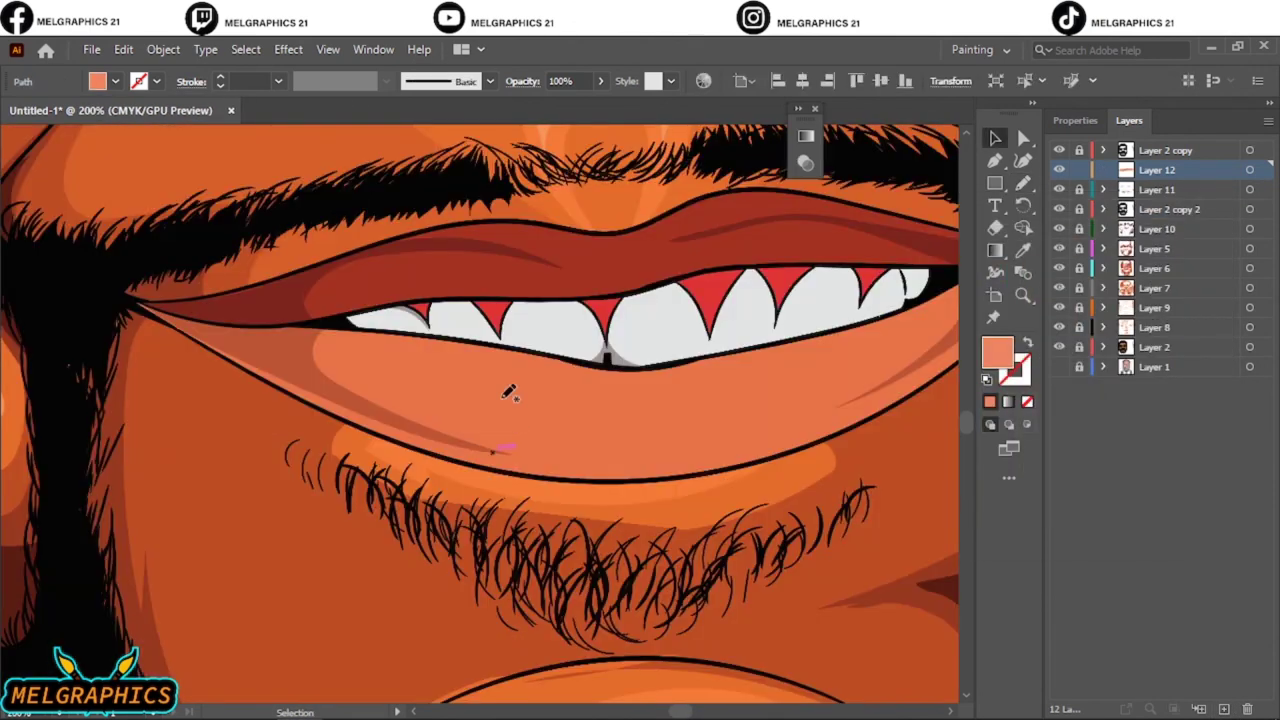
{"action": "key", "text": "ctrl+shift+a"}
{"action": "key", "text": "ctrl+0"}
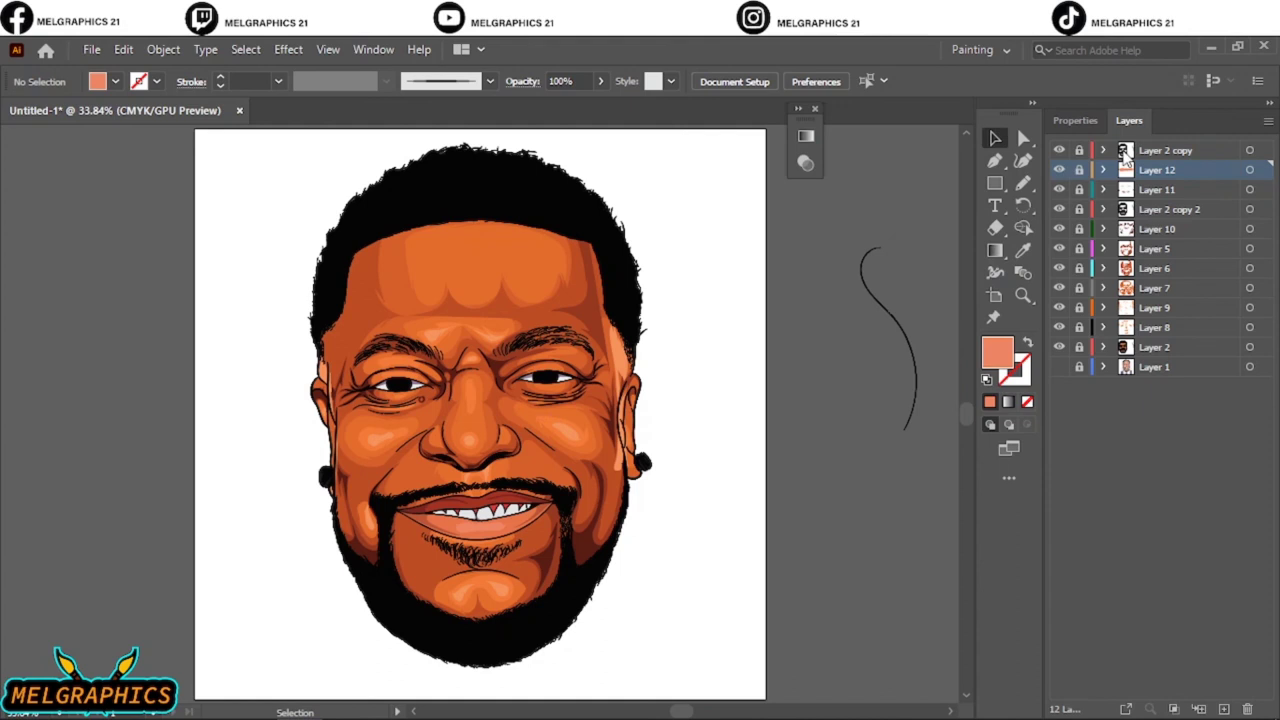
- Add a layer for the mole under the eye and set a near-black fill
{"action": "key", "text": "ctrl+l"}
{"action": "key", "text": "i"}
{"action": "key", "text": "ctrl+plus"}
{"action": "key", "text": "ctrl+plus"}
{"action": "key", "text": "ctrl+plus"}
{"action": "key", "text": "ctrl+plus"}
{"action": "key", "text": "ctrl+plus"}
{"action": "key", "text": "ctrl+plus"}
{"action": "double_click", "coordinate": [997, 352]}
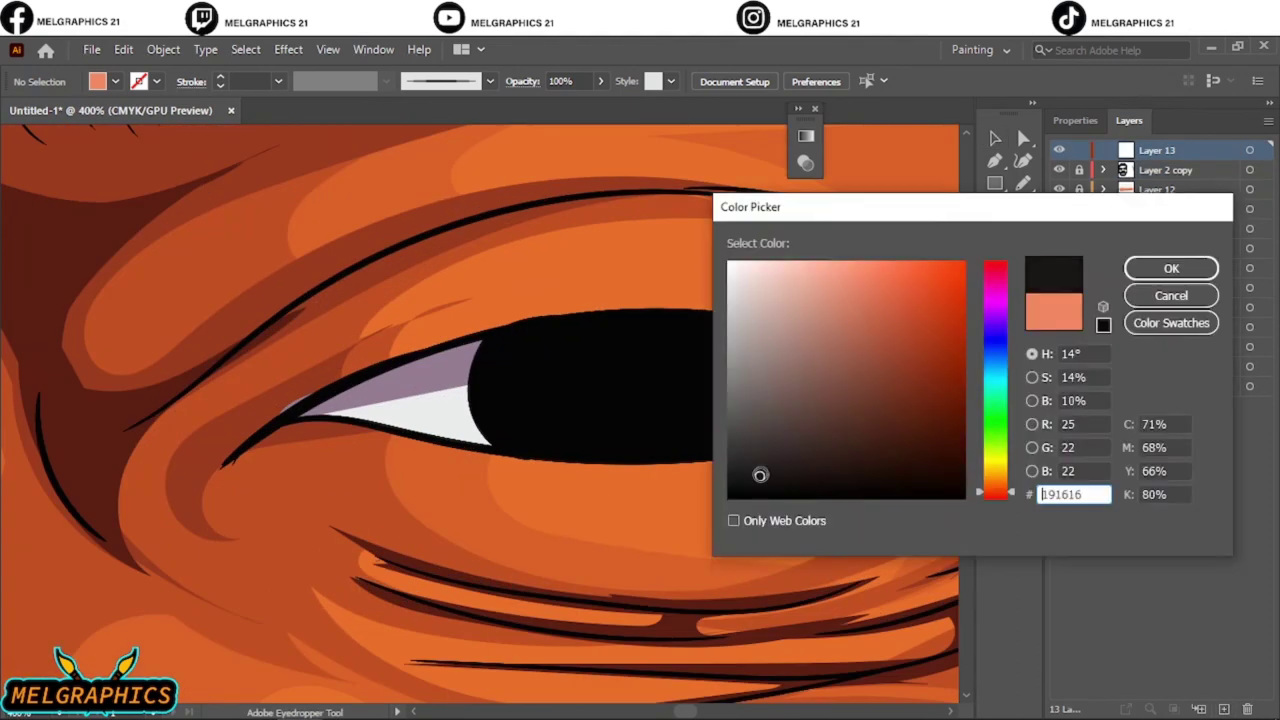
{"action": "key", "text": "Return"}
{"action": "key", "text": "ctrl+0"}
{"action": "scroll", "coordinate": [257, 257], "scroll_direction": "up", "scroll_amount": 5}
{"action": "key", "text": "ctrl+1"}
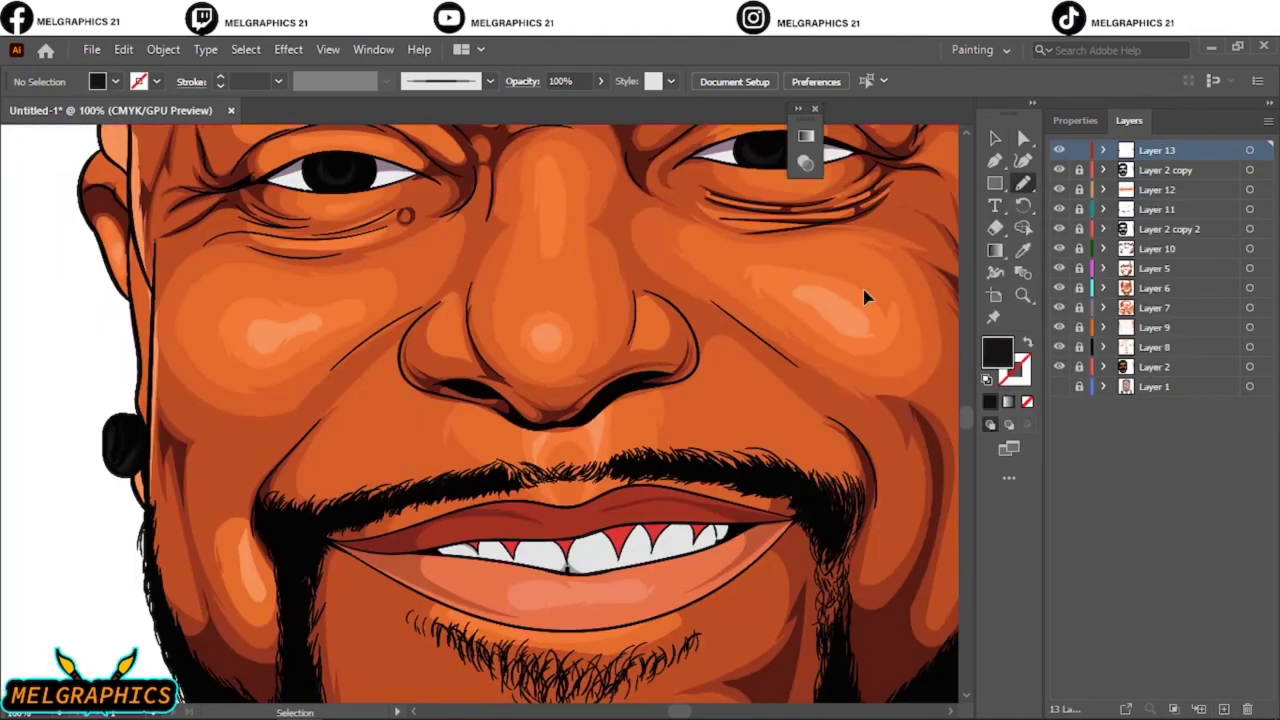
{"action": "key", "text": "ctrl+0"}
- Confirm the fill colour and create Layer 14 for a new shape
{"action": "double_click", "coordinate": [997, 352]}
{"action": "key", "text": "Return"}
{"action": "key", "text": "v"}
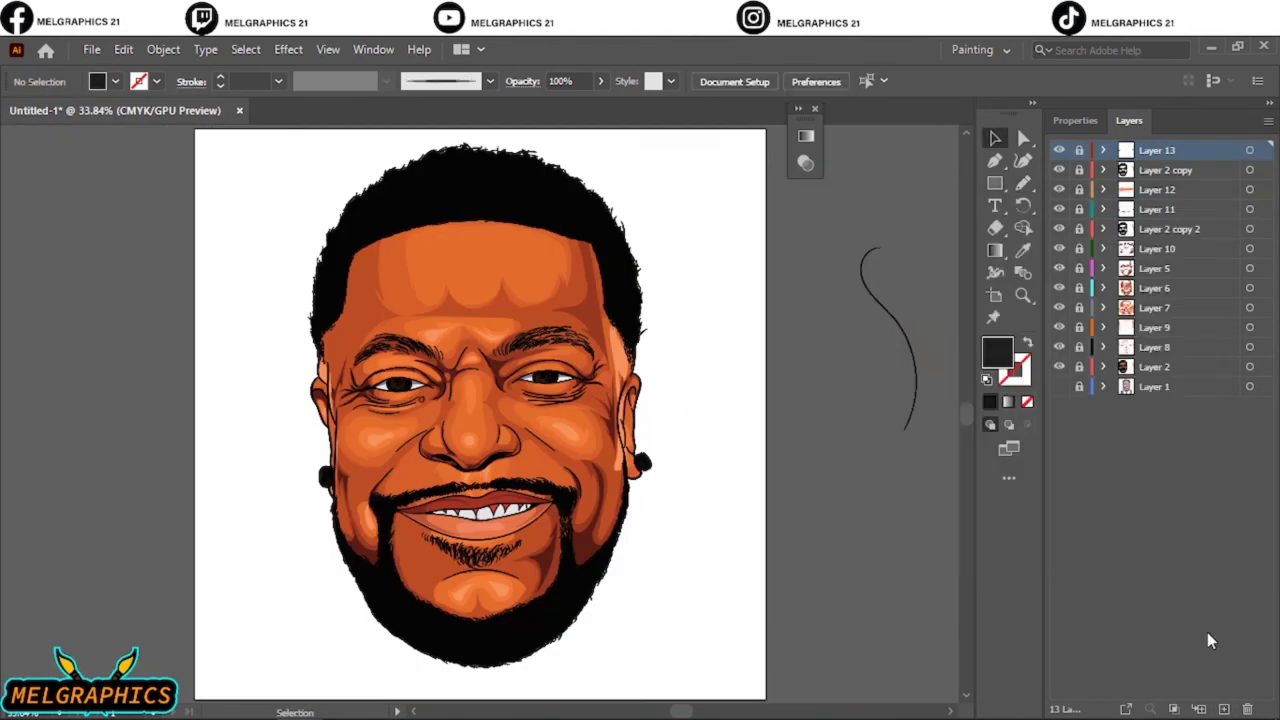
{"action": "key", "text": "ctrl+l"}
{"action": "scroll", "coordinate": [434, 135], "scroll_direction": "up", "scroll_amount": 3}
- Draw a wide thin ellipse above the face and give it a gradient fill
{"action": "key", "text": "l"}
{"action": "left_click_drag", "start_coordinate": [332, 302], "coordinate": [840, 344]}
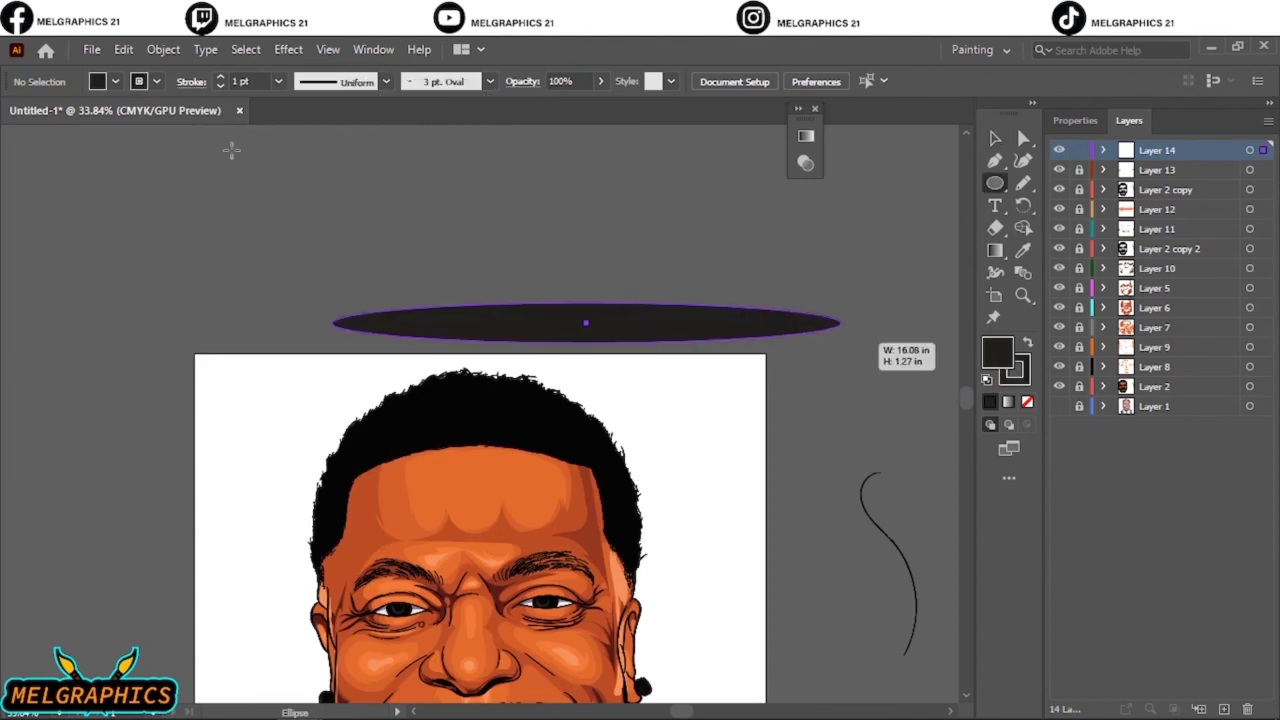
{"action": "left_click", "coordinate": [116, 81]}
{"action": "left_click", "coordinate": [20, 180]}
{"action": "left_click", "coordinate": [806, 135]}
{"action": "left_click", "coordinate": [586, 281]}
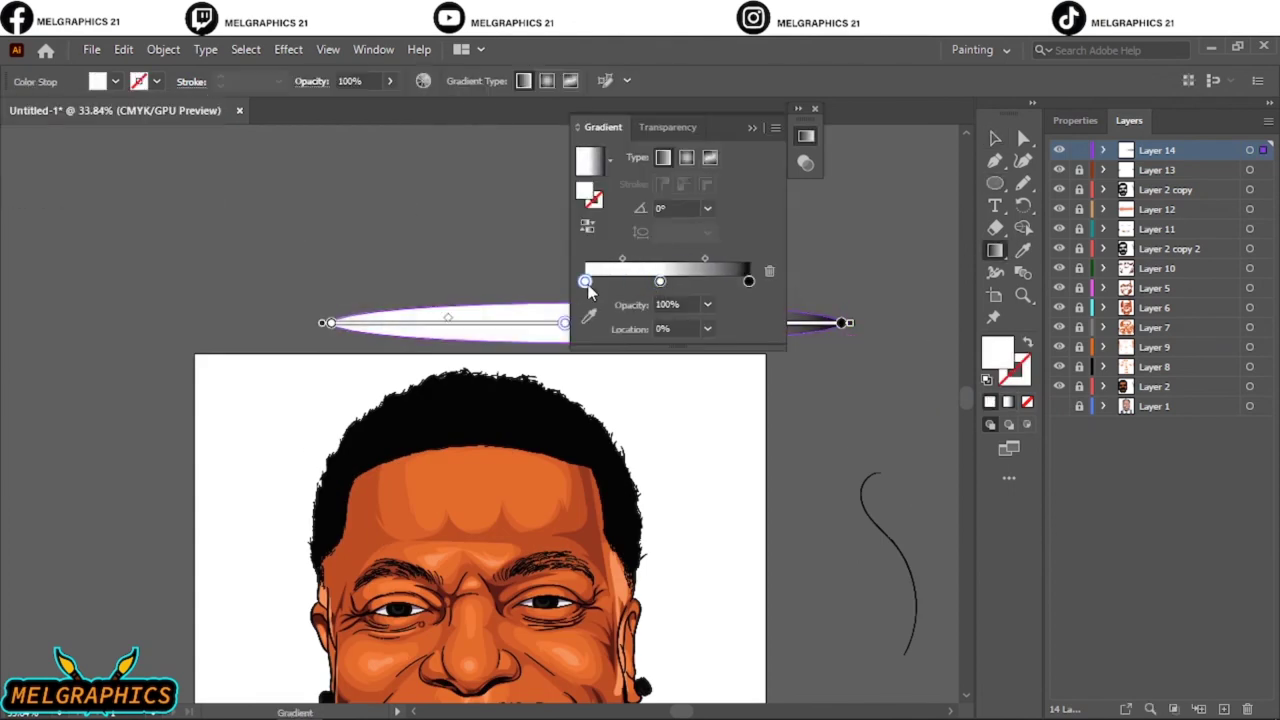
- Set the left gradient stop to black and move the middle stop right, making it grey
{"action": "double_click", "coordinate": [585, 281]}
{"action": "scroll", "coordinate": [869, 286], "scroll_direction": "up", "scroll_amount": 1}
{"action": "scroll", "coordinate": [869, 286], "scroll_direction": "up", "scroll_amount": 1}
{"action": "left_click", "coordinate": [622, 259]}
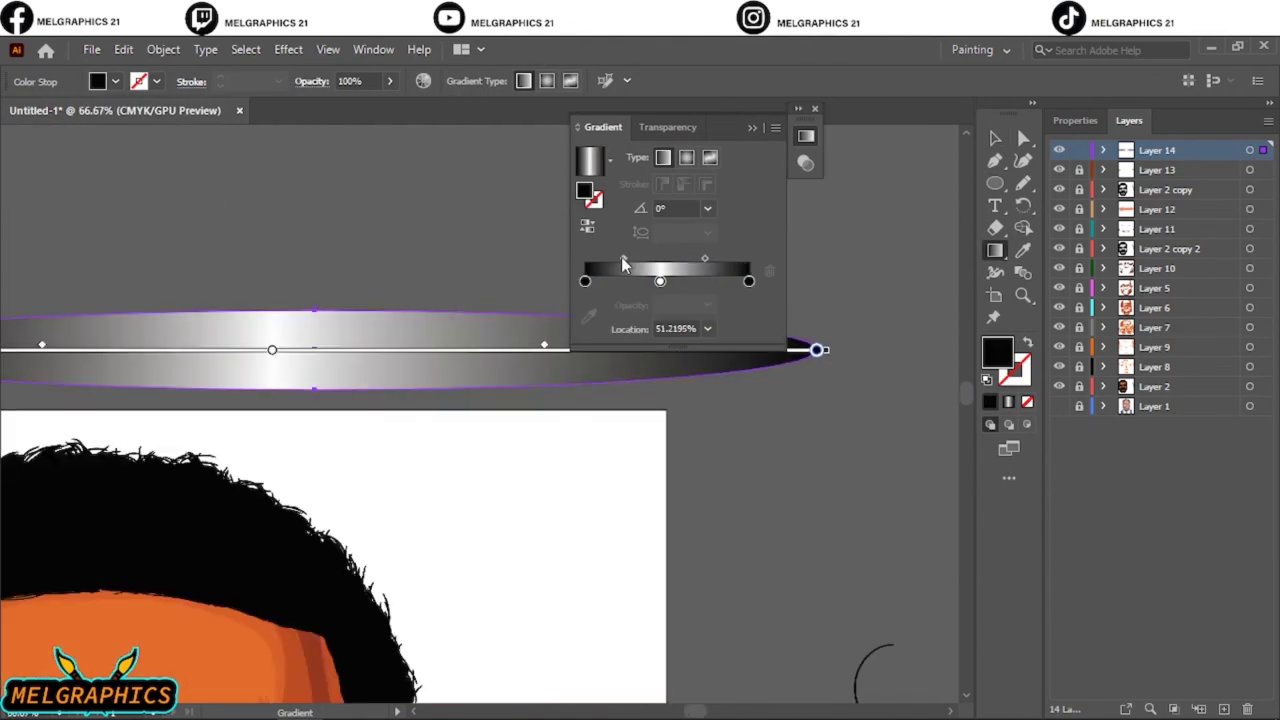
{"action": "left_click_drag", "start_coordinate": [660, 281], "coordinate": [670, 281]}
{"action": "double_click", "coordinate": [670, 281]}
{"action": "left_click", "coordinate": [617, 380]}
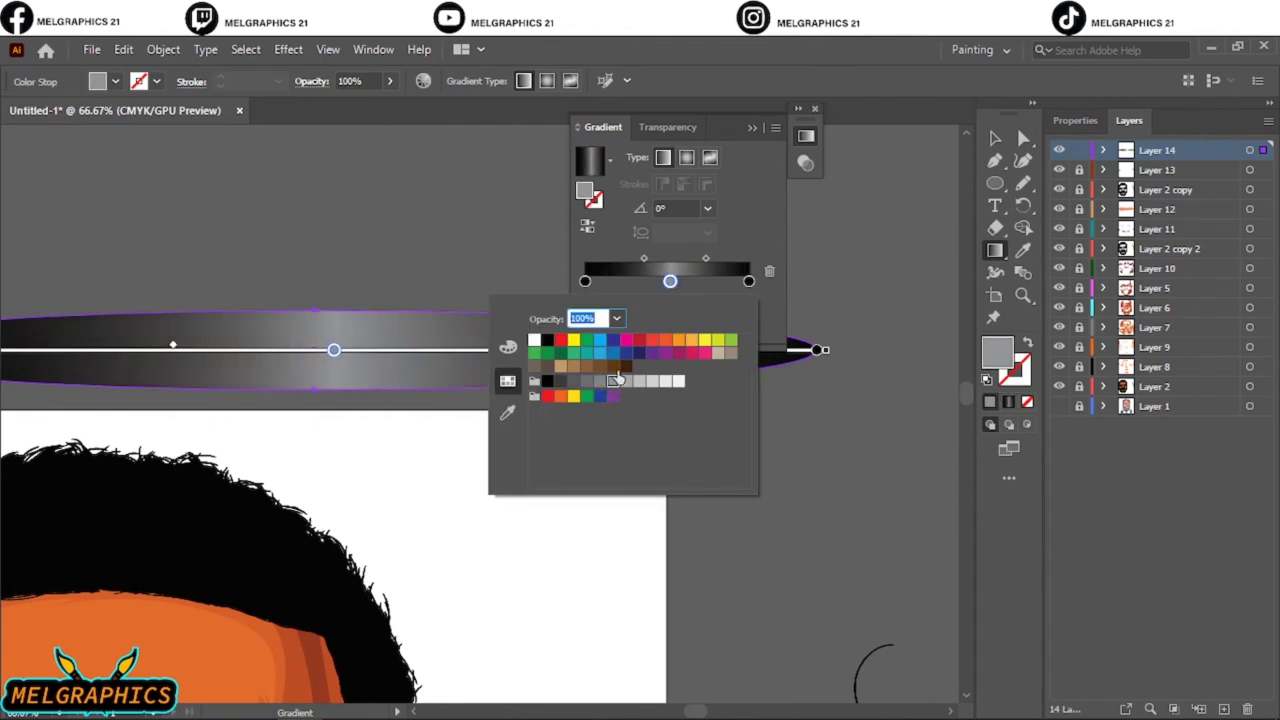
{"action": "key", "text": "Escape"}
- Deselect the ellipse, switch to the Paintbrush and zoom in on the hair
{"action": "key", "text": "v"}
{"action": "key", "text": "ctrl+shift+a"}
{"action": "key", "text": "b"}
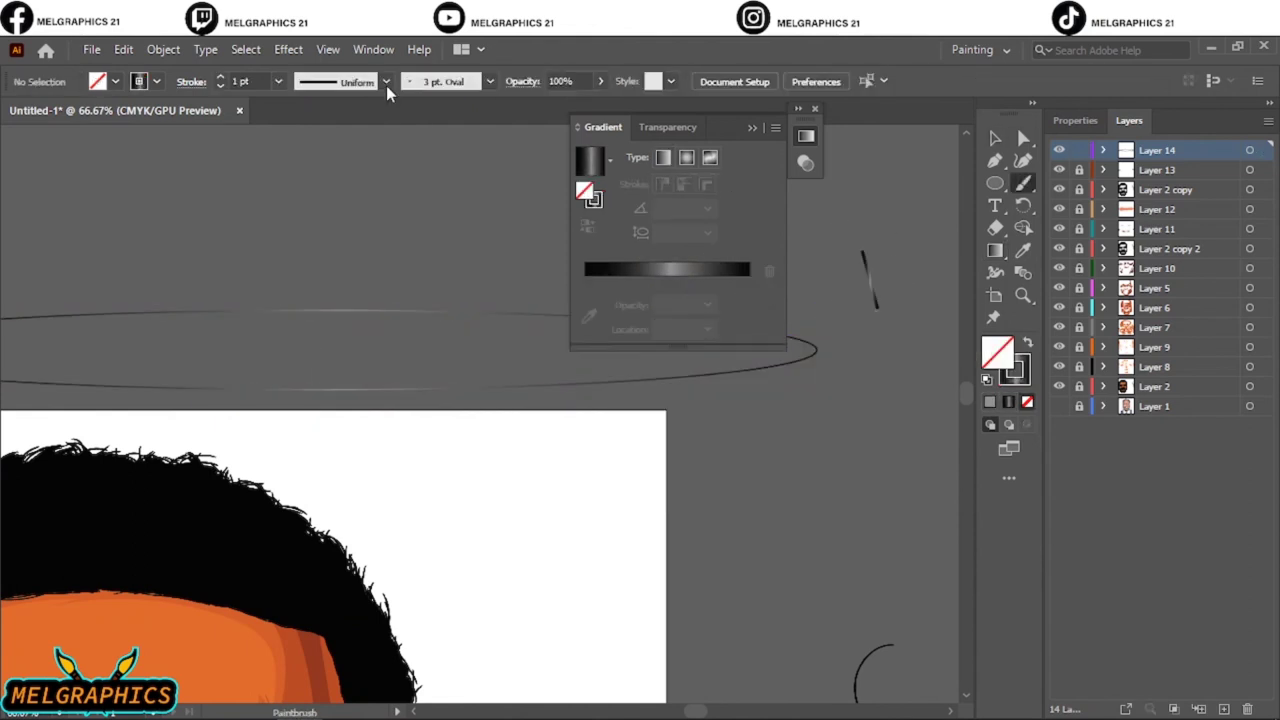
{"action": "key", "text": "ctrl+1"}
{"action": "left_click", "coordinate": [815, 108]}
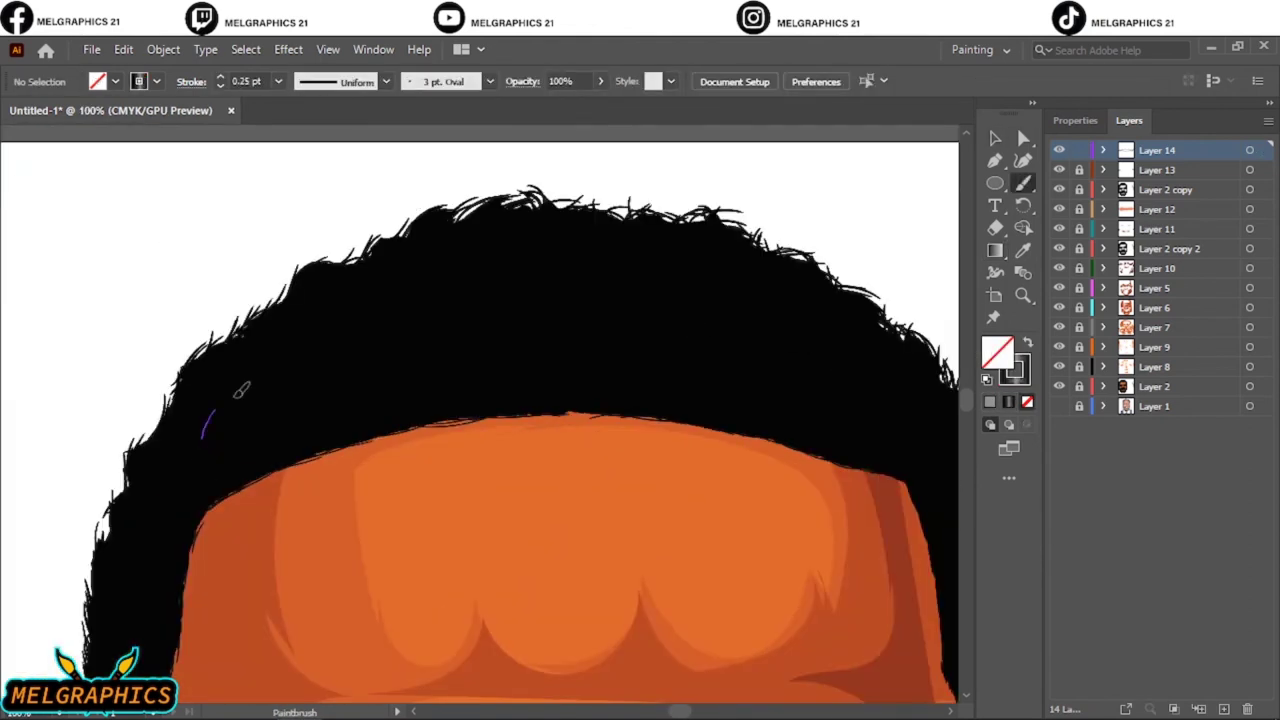
- Move the painted shine strokes onto the hairline and Alt-drag copies further along it
{"action": "key", "text": "v"}
{"action": "left_click_drag", "start_coordinate": [420, 357], "coordinate": [191, 457]}
{"action": "left_click_drag", "start_coordinate": [343, 394], "coordinate": [814, 345]}
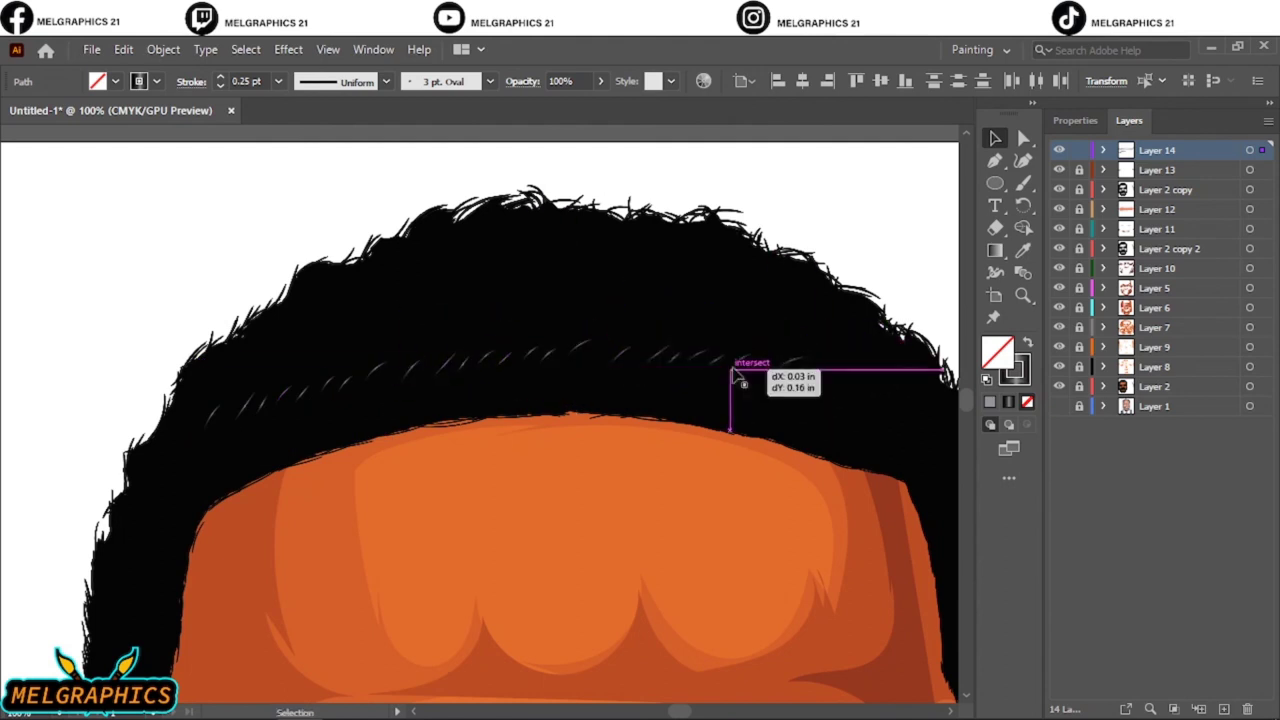
{"action": "scroll", "coordinate": [537, 357], "scroll_direction": "right", "scroll_amount": 2}
{"action": "mouse_move", "coordinate": [537, 357]}
{"action": "left_mouse_down"}
{"action": "mouse_move", "coordinate": [391, 320]}
{"action": "mouse_move", "coordinate": [503, 286]}
{"action": "mouse_move", "coordinate": [263, 343]}
{"action": "mouse_move", "coordinate": [511, 282]}
{"action": "mouse_move", "coordinate": [795, 372]}
{"action": "left_mouse_up"}
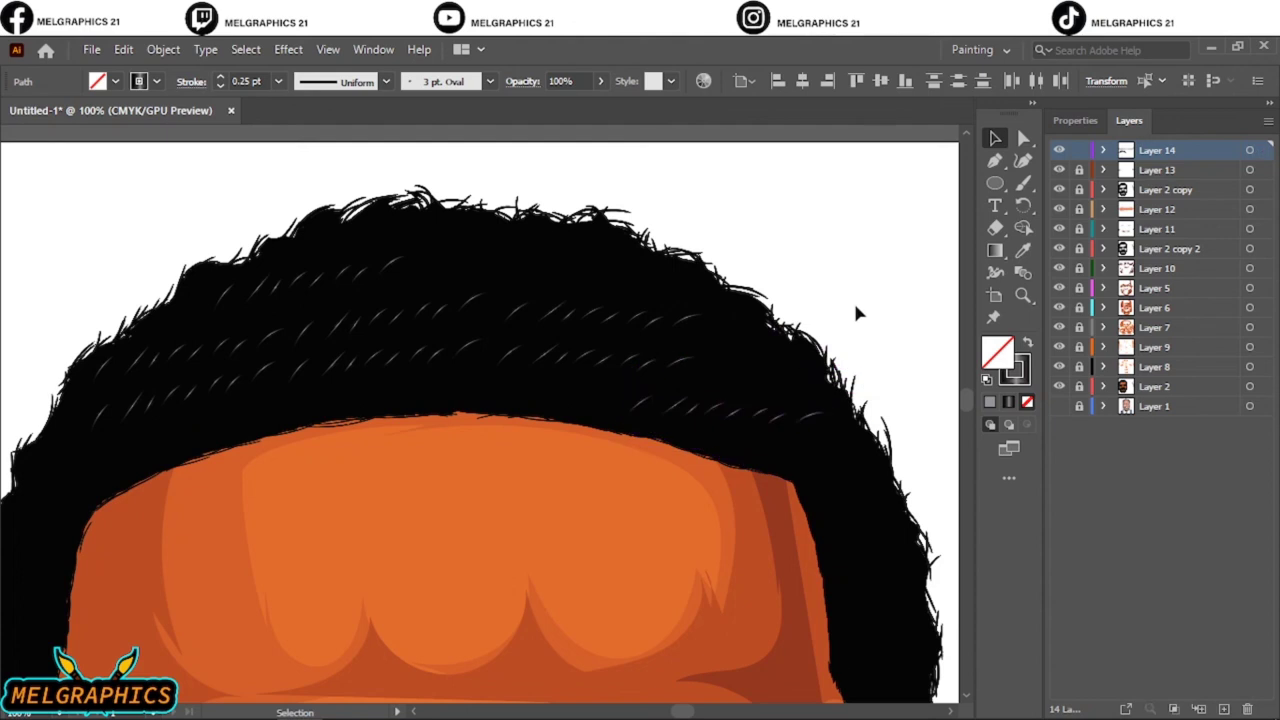
{"action": "key", "text": "ctrl+0"}
{"action": "scroll", "coordinate": [163, 343], "scroll_direction": "up", "scroll_amount": 3}
{"action": "left_click_drag", "start_coordinate": [163, 343], "coordinate": [680, 305]}
{"action": "key", "text": "ctrl+0"}
{"action": "left_click", "coordinate": [766, 240]}
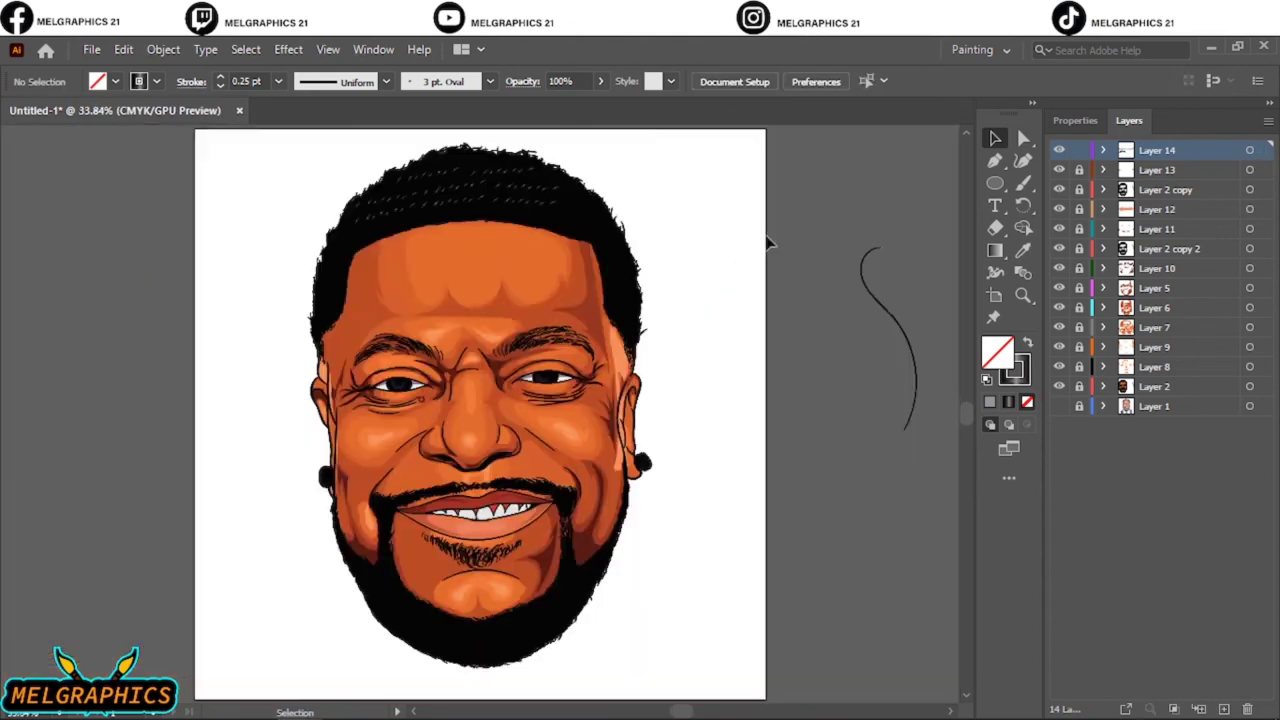
- Paint more shine strokes through the beard and check the whole portrait
{"action": "scroll", "coordinate": [596, 187], "scroll_direction": "up", "scroll_amount": 2}
{"action": "scroll", "coordinate": [570, 210], "scroll_direction": "up", "scroll_amount": 2}
{"action": "key", "text": "b"}
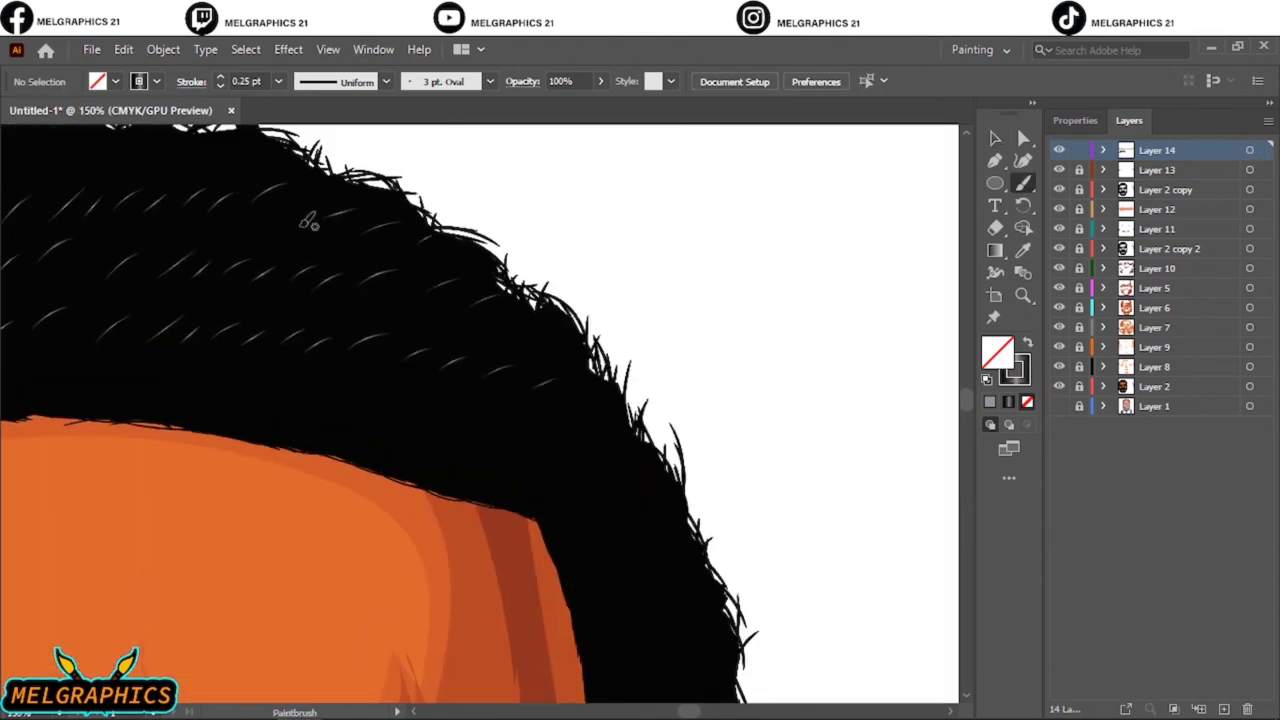
{"action": "key", "text": "ctrl+0"}
{"action": "scroll", "coordinate": [494, 540], "scroll_direction": "up", "scroll_amount": 1}
{"action": "scroll", "coordinate": [309, 491], "scroll_direction": "up", "scroll_amount": 1}
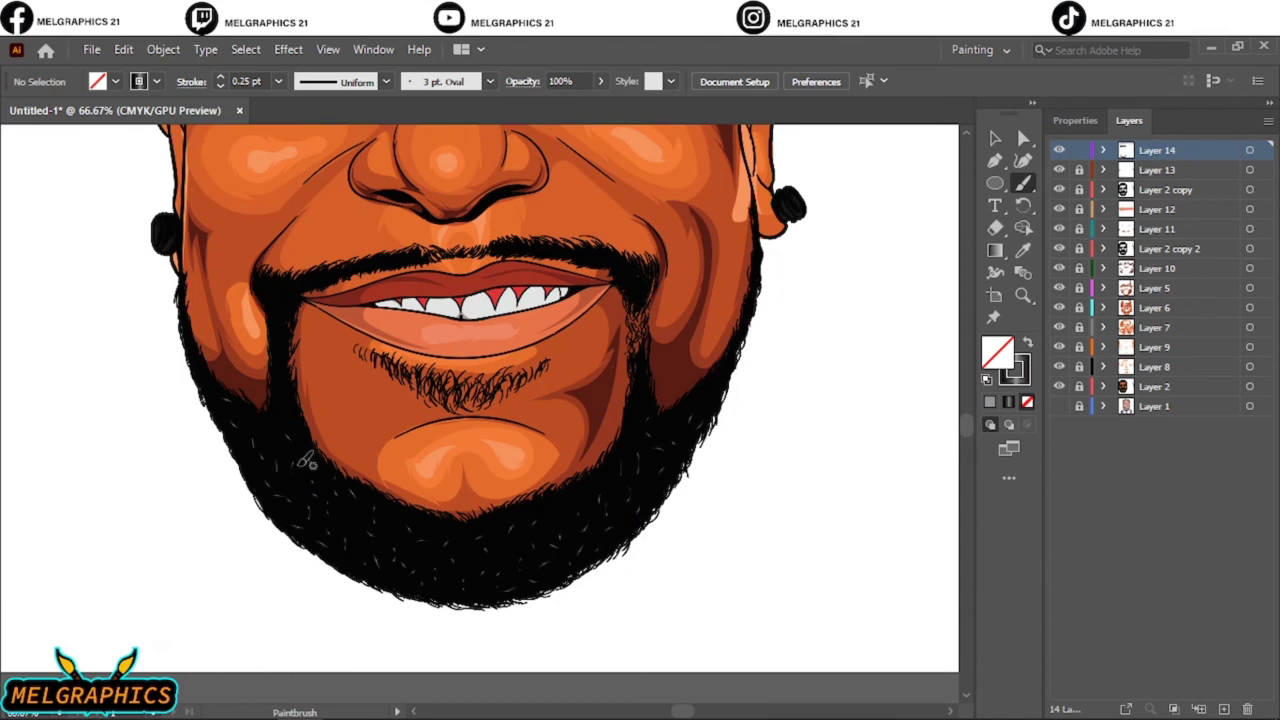
{"action": "key", "text": "ctrl+0"}
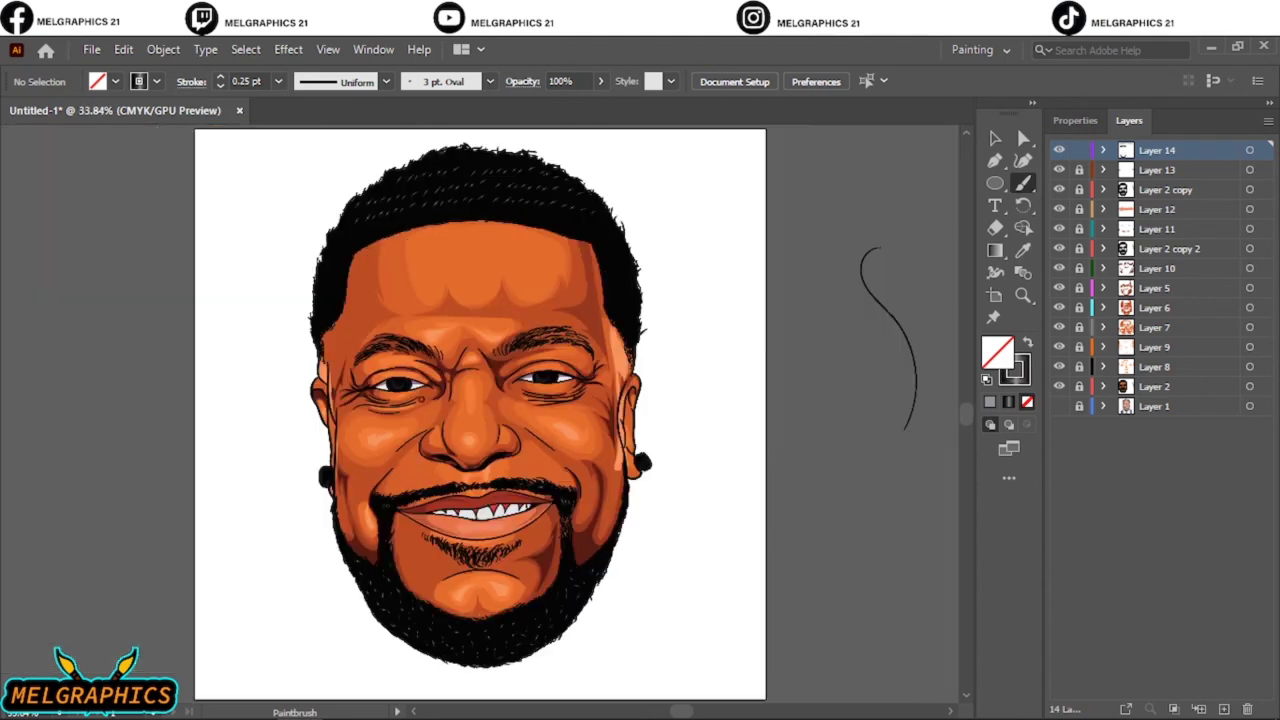
{"action": "key", "text": "v"}
{"action": "key", "text": "ctrl+F9"}
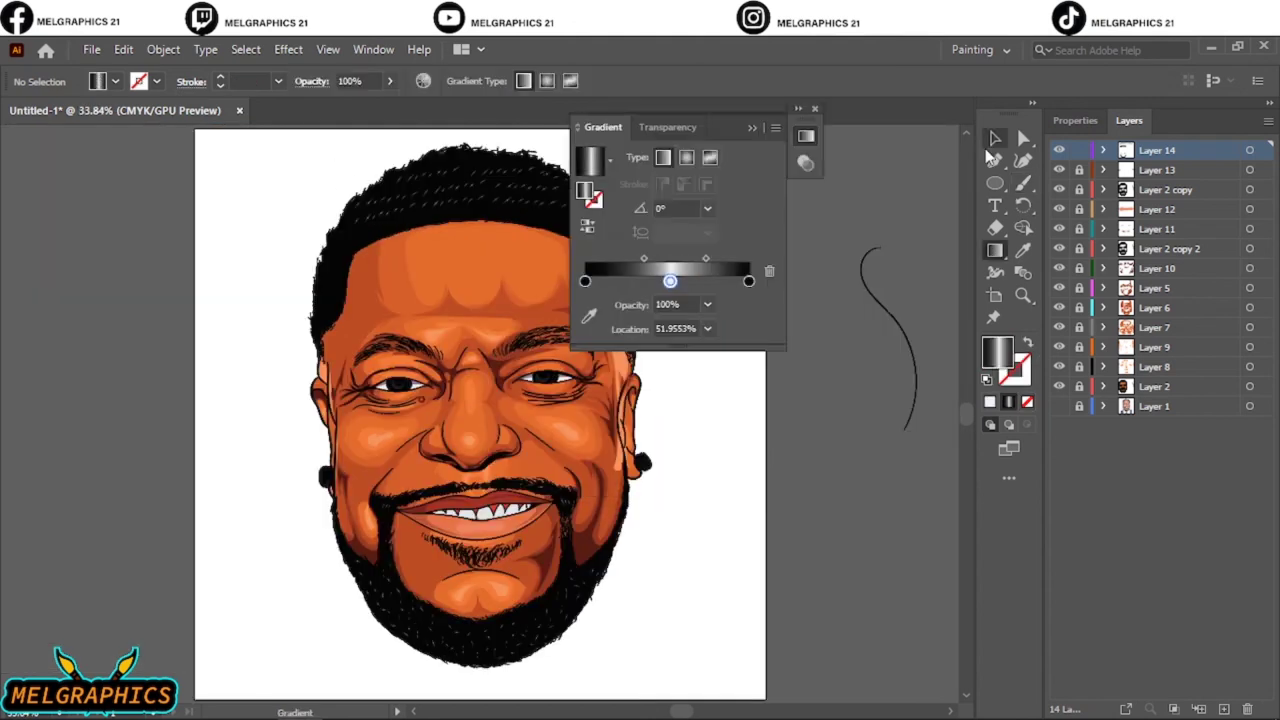
- Paint extra Paintbrush shine strokes on the chin and hair
{"action": "key", "text": "b"}
{"action": "scroll", "coordinate": [494, 618], "scroll_direction": "up", "scroll_amount": 4}
{"action": "scroll", "coordinate": [300, 500], "scroll_direction": "down", "scroll_amount": 1}
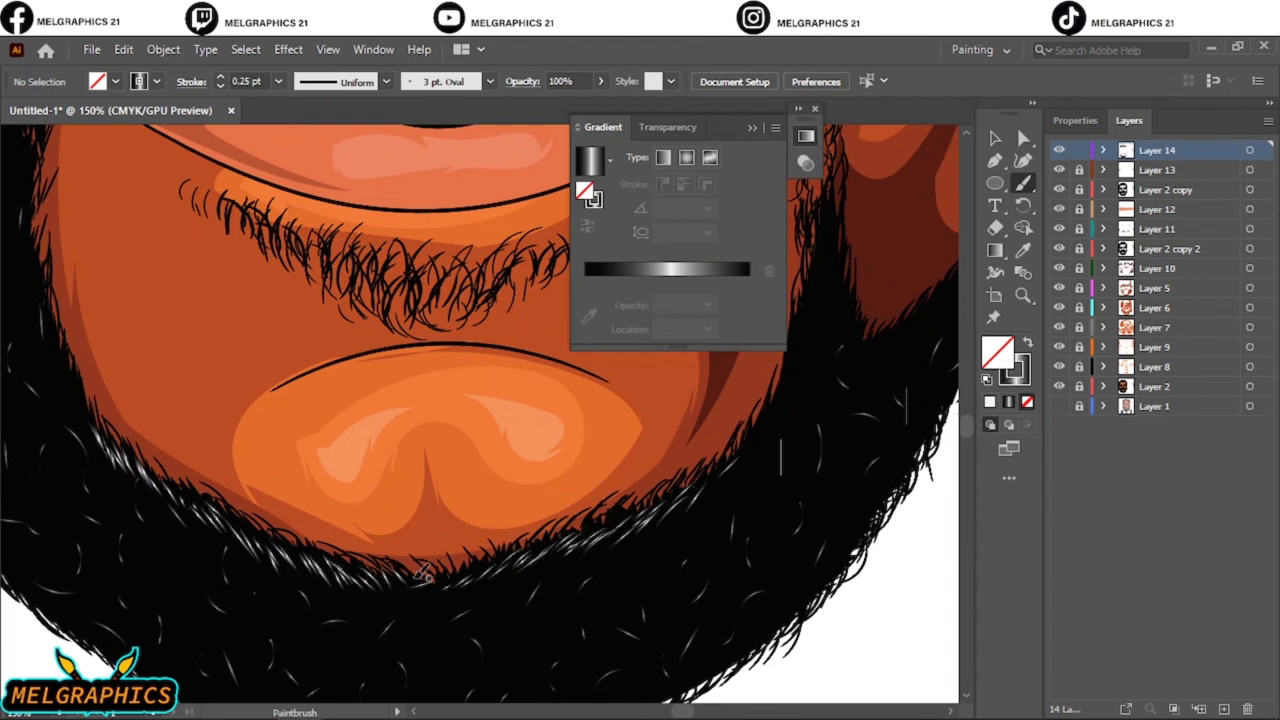
{"action": "key", "text": "ctrl+0"}
{"action": "scroll", "coordinate": [478, 545], "scroll_direction": "up", "scroll_amount": 5}
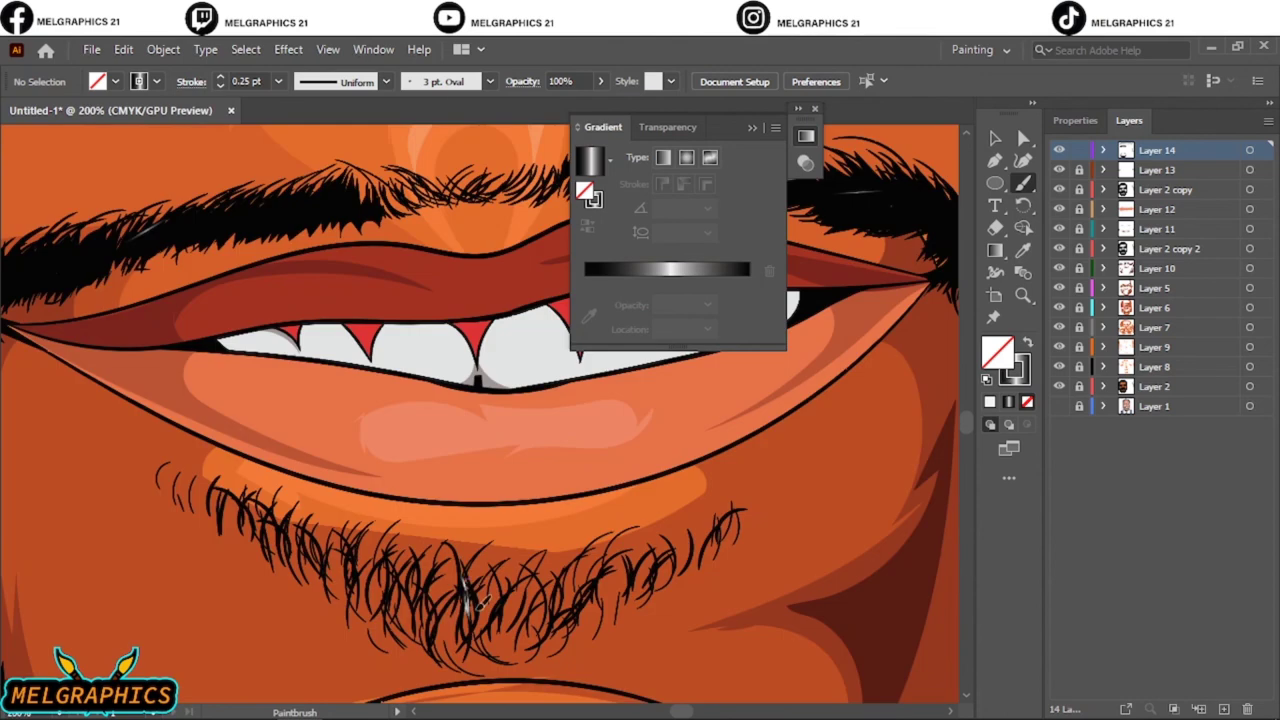
{"action": "key", "text": "ctrl+0"}
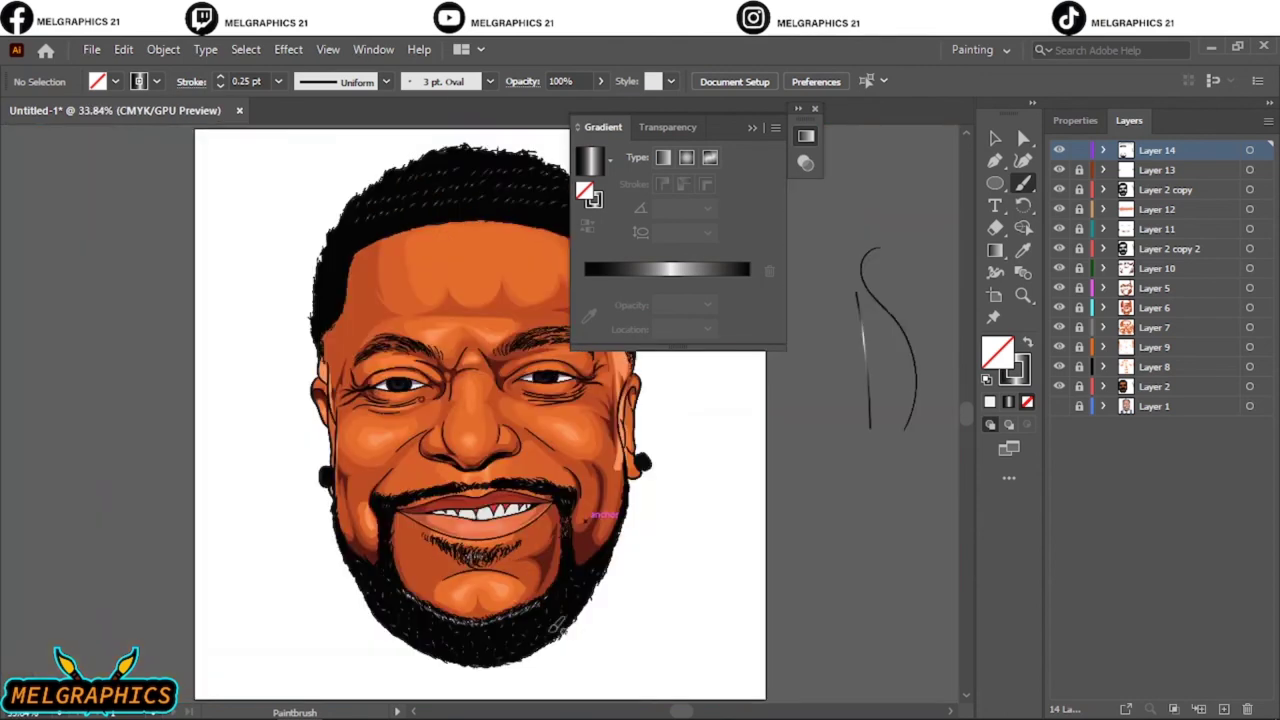
{"action": "scroll", "coordinate": [590, 508], "scroll_direction": "up", "scroll_amount": 3}
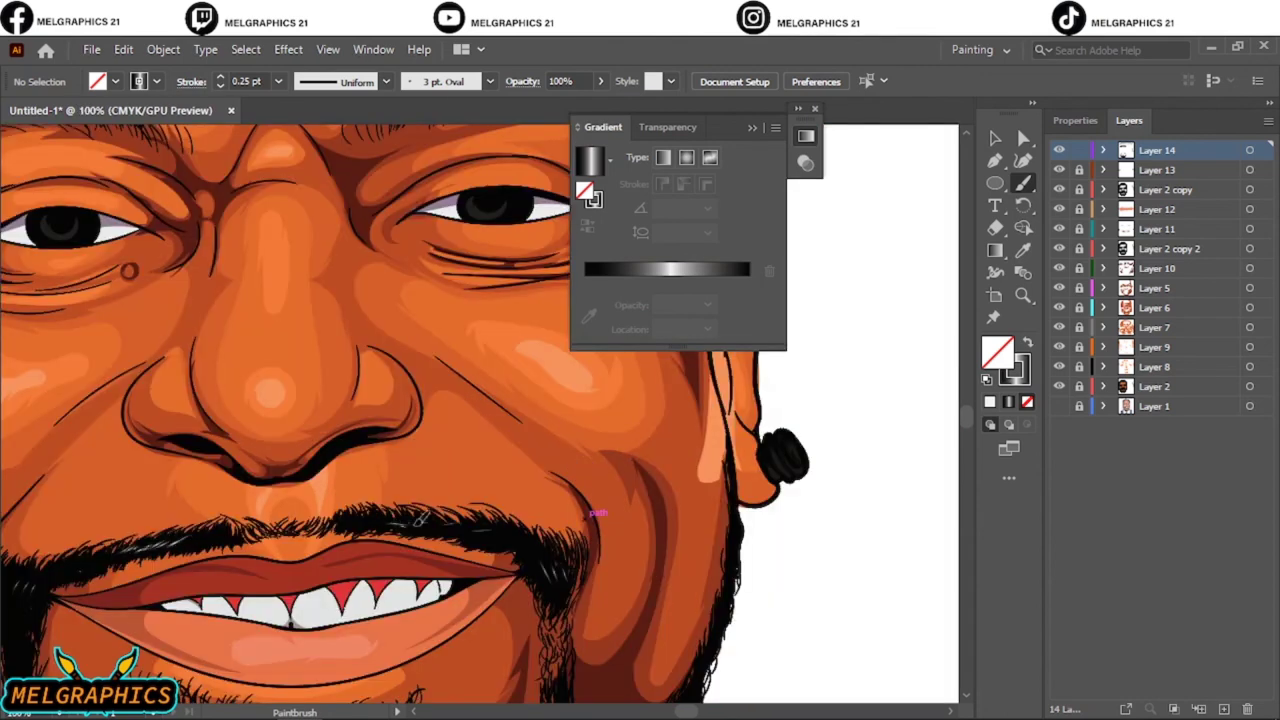
{"action": "key", "text": "ctrl+0"}
{"action": "scroll", "coordinate": [562, 400], "scroll_direction": "up", "scroll_amount": 3}
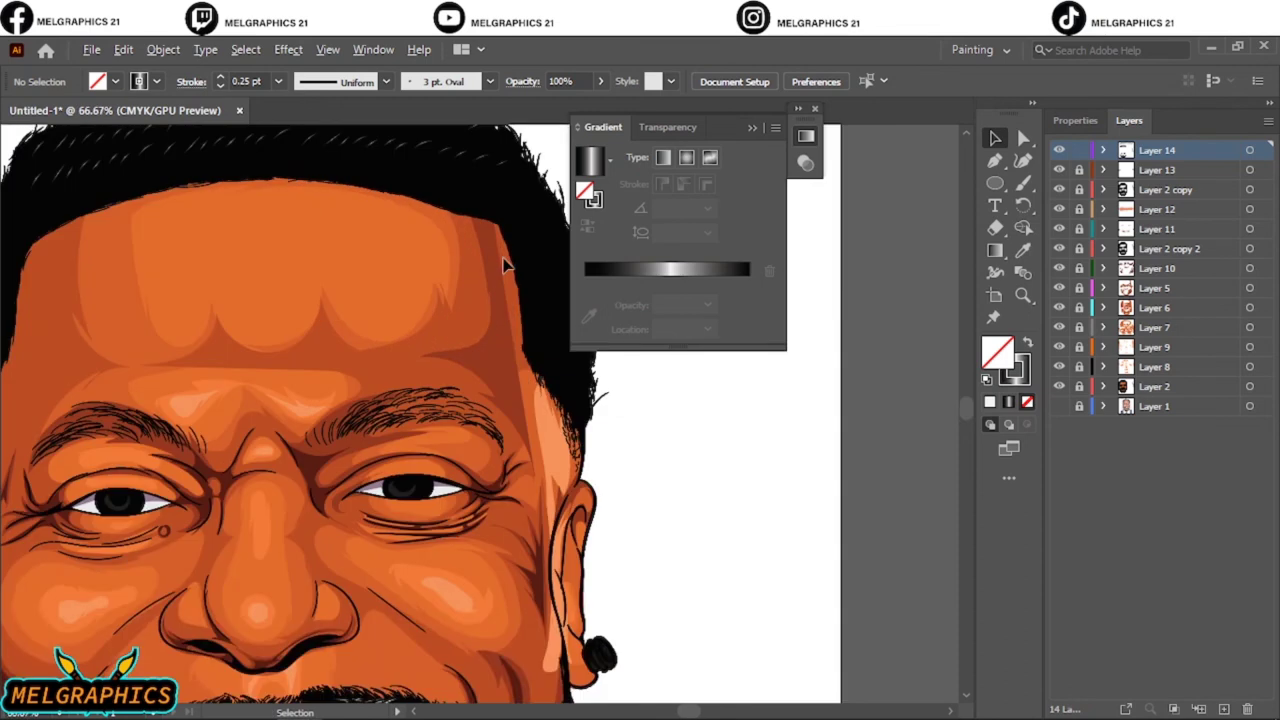
{"action": "key", "text": "ctrl+0"}
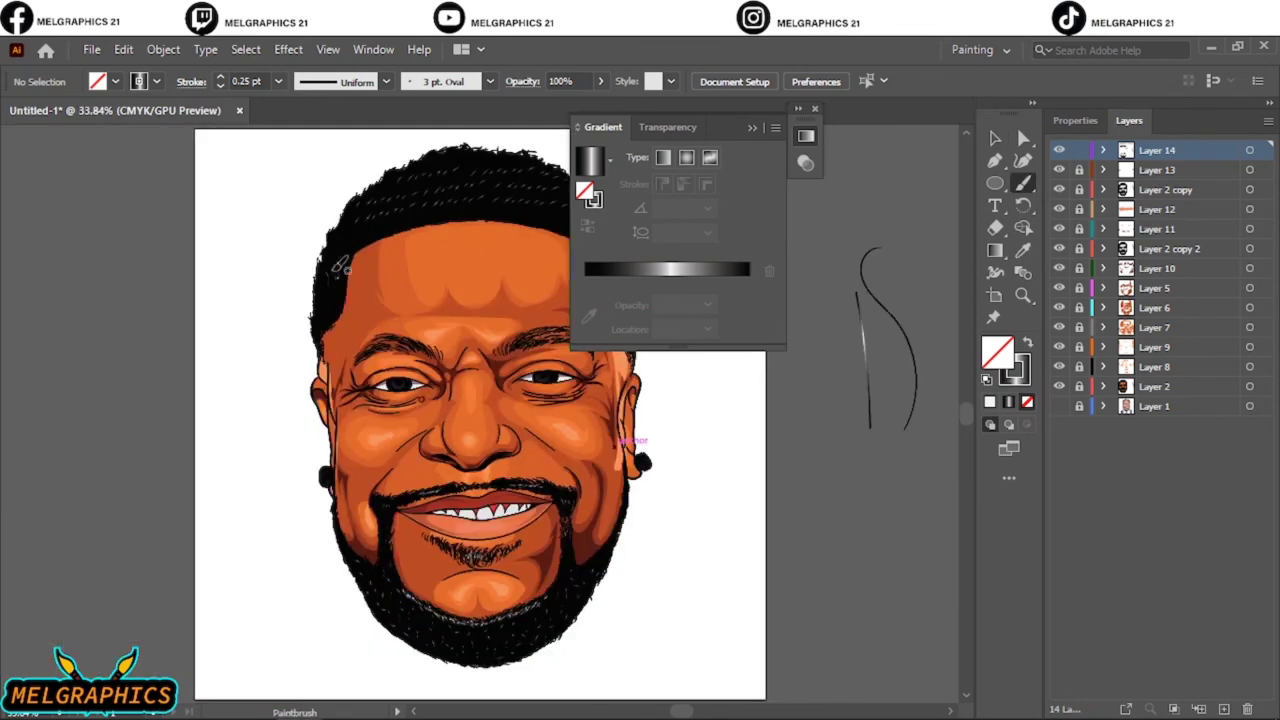
{"action": "scroll", "coordinate": [340, 265], "scroll_direction": "up", "scroll_amount": 2}
{"action": "scroll", "coordinate": [276, 393], "scroll_direction": "up", "scroll_amount": 1}
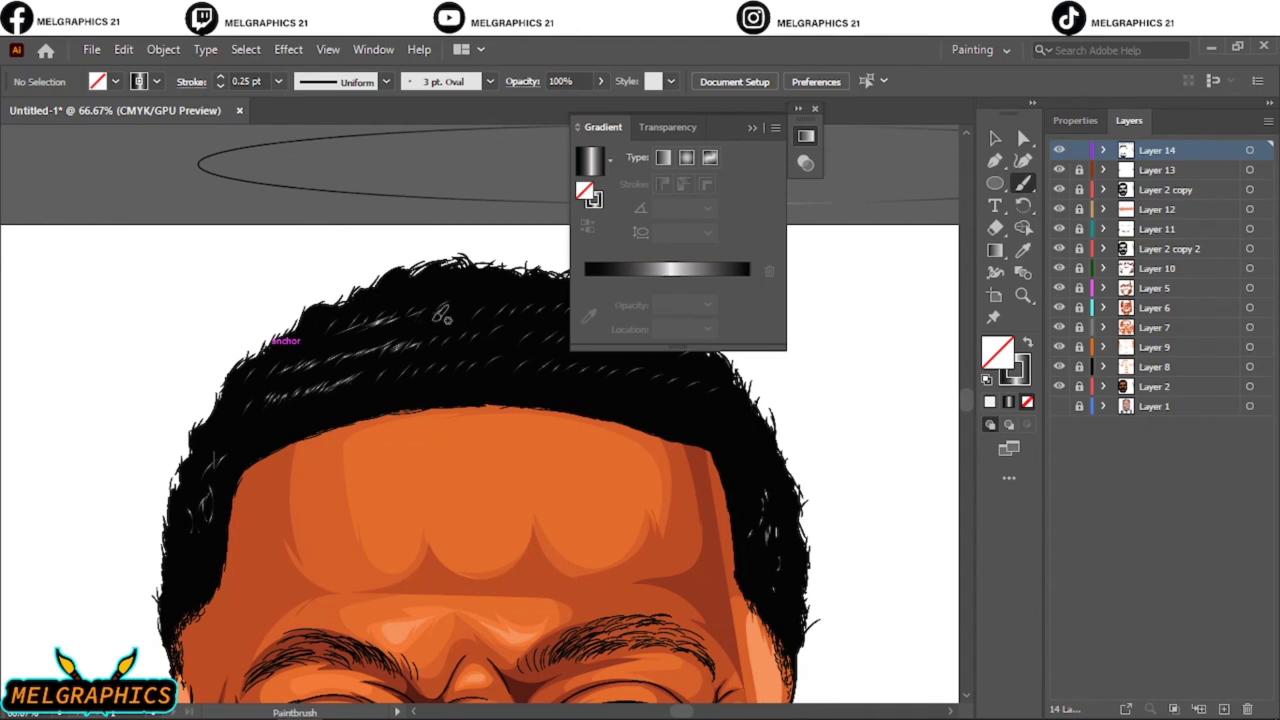
{"action": "key", "text": "ctrl+0"}
- Create new Layer 15 and sample the light-orange skin colour with the Eyedropper
{"action": "left_click", "coordinate": [928, 190]}
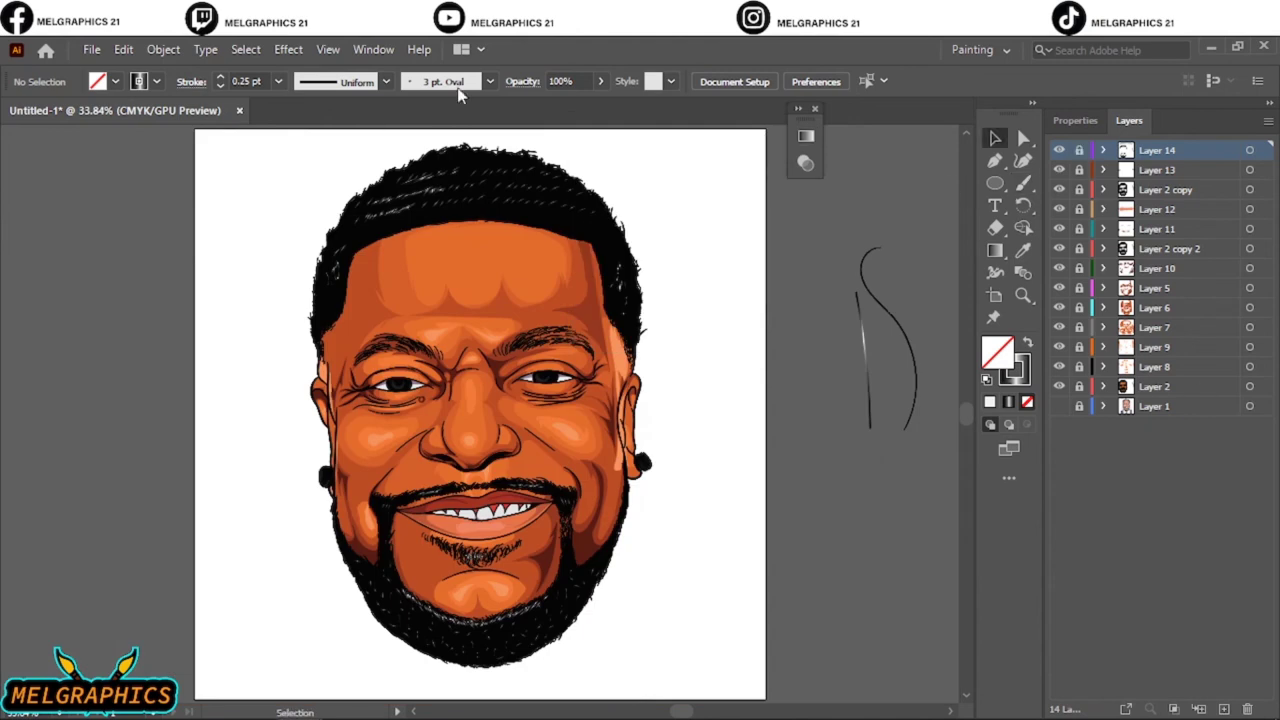
{"action": "key", "text": "i"}
{"action": "key", "text": "ctrl+1"}
{"action": "key", "text": "ctrl+l"}
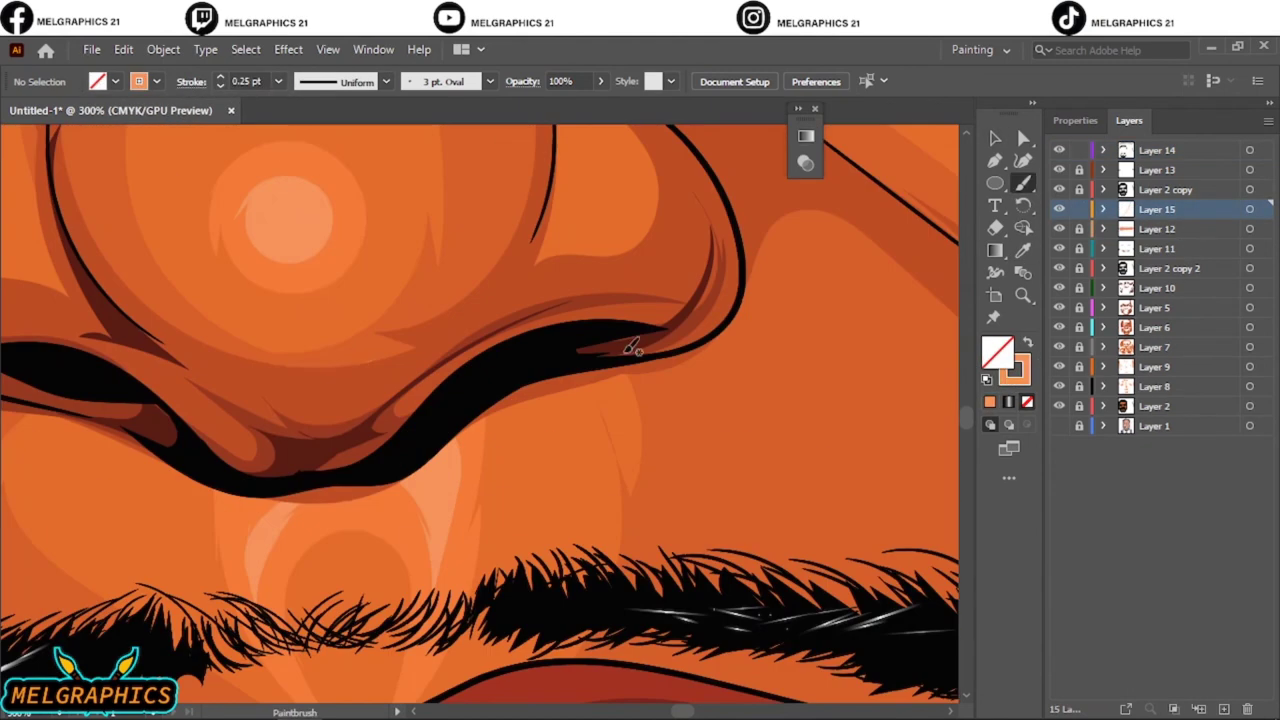
- Set the stroke to 2 pt and trace light-orange accents along both nostril outlines
{"action": "left_click", "coordinate": [279, 81]}
{"action": "left_click", "coordinate": [300, 222]}
{"action": "left_click_drag", "start_coordinate": [596, 340], "coordinate": [750, 262]}
{"action": "left_click_drag", "start_coordinate": [618, 360], "coordinate": [722, 172]}
{"action": "key", "text": "v"}
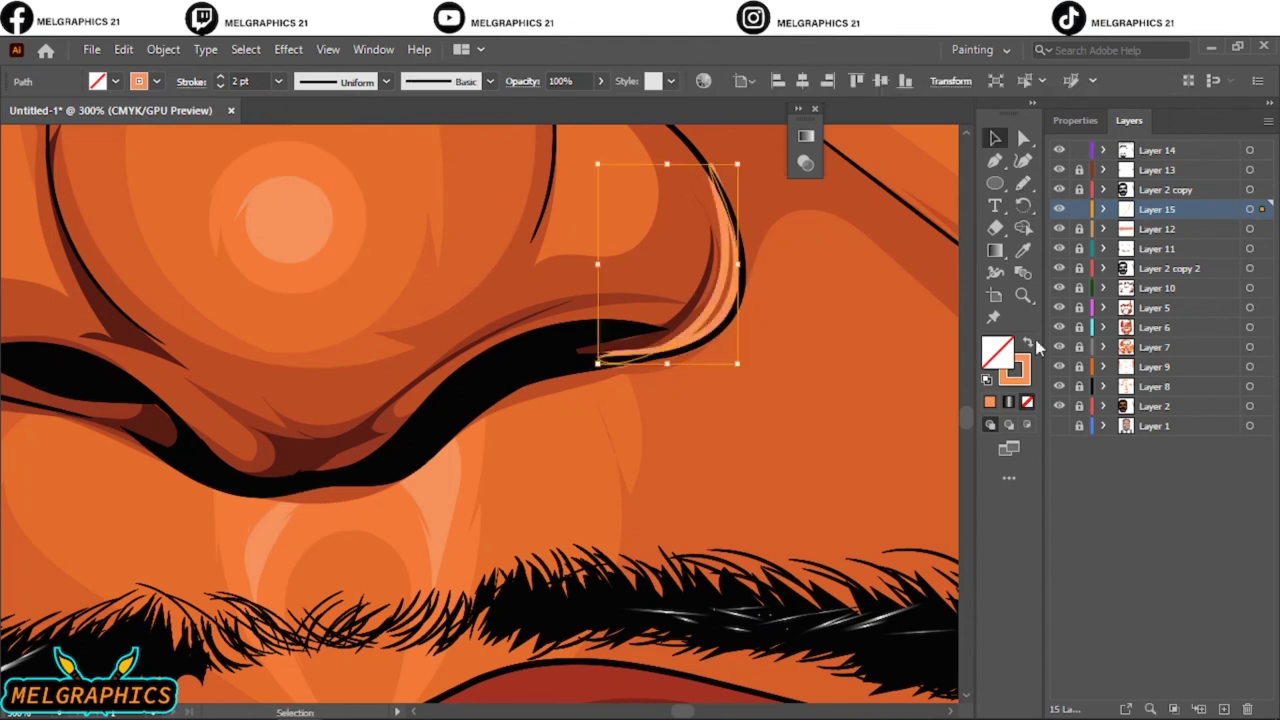
{"action": "scroll", "coordinate": [302, 450], "scroll_direction": "left", "scroll_amount": 3}
{"action": "key", "text": "n"}
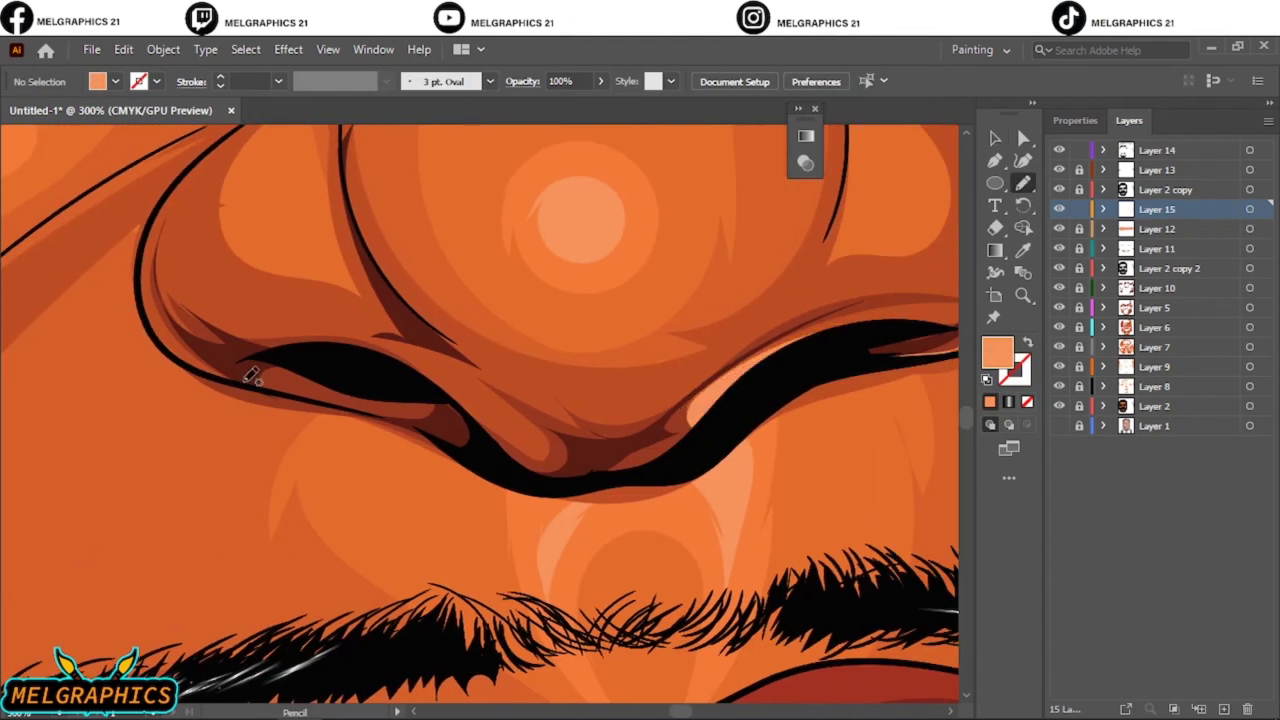
{"action": "left_click_drag", "start_coordinate": [249, 366], "coordinate": [148, 214]}
{"action": "left_click_drag", "start_coordinate": [142, 308], "coordinate": [294, 381]}
- Draw light-orange accents along the brow crease and under the eye
{"action": "key", "text": "ctrl+0"}
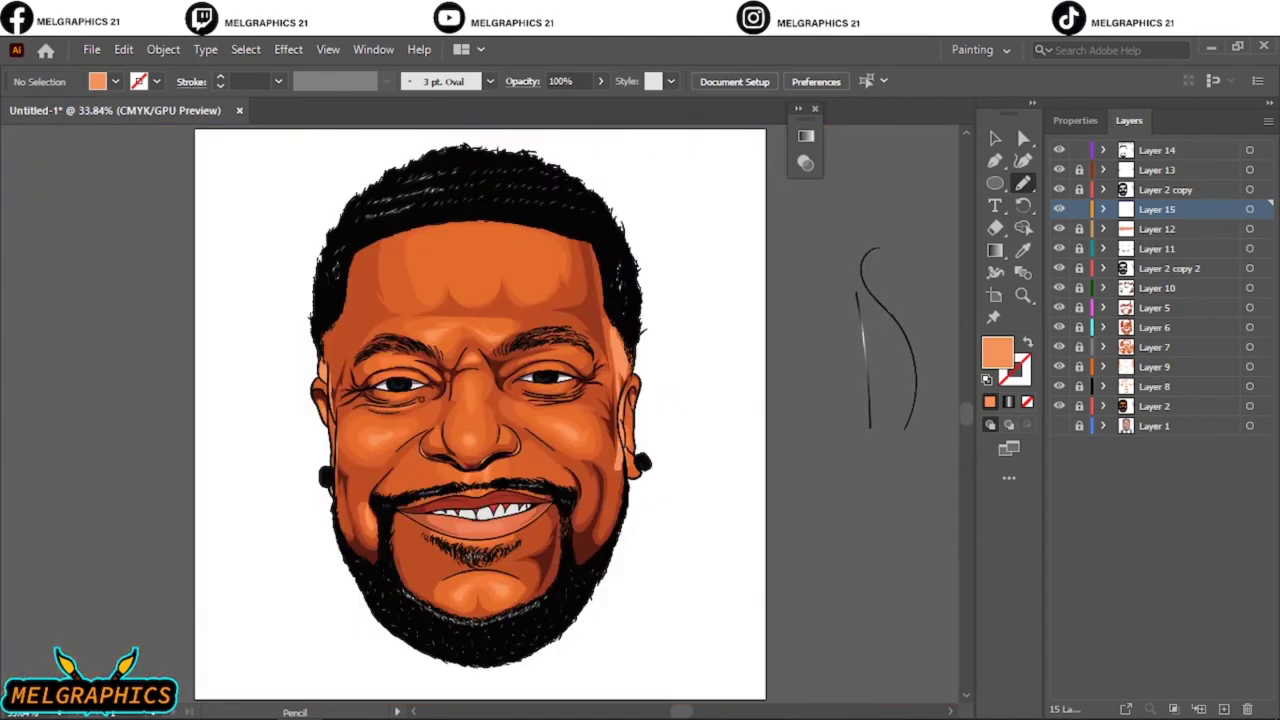
{"action": "scroll", "coordinate": [450, 420], "scroll_direction": "up", "scroll_amount": 5}
{"action": "left_click_drag", "start_coordinate": [437, 383], "coordinate": [440, 379]}
{"action": "scroll", "coordinate": [440, 380], "scroll_direction": "down", "scroll_amount": 3}
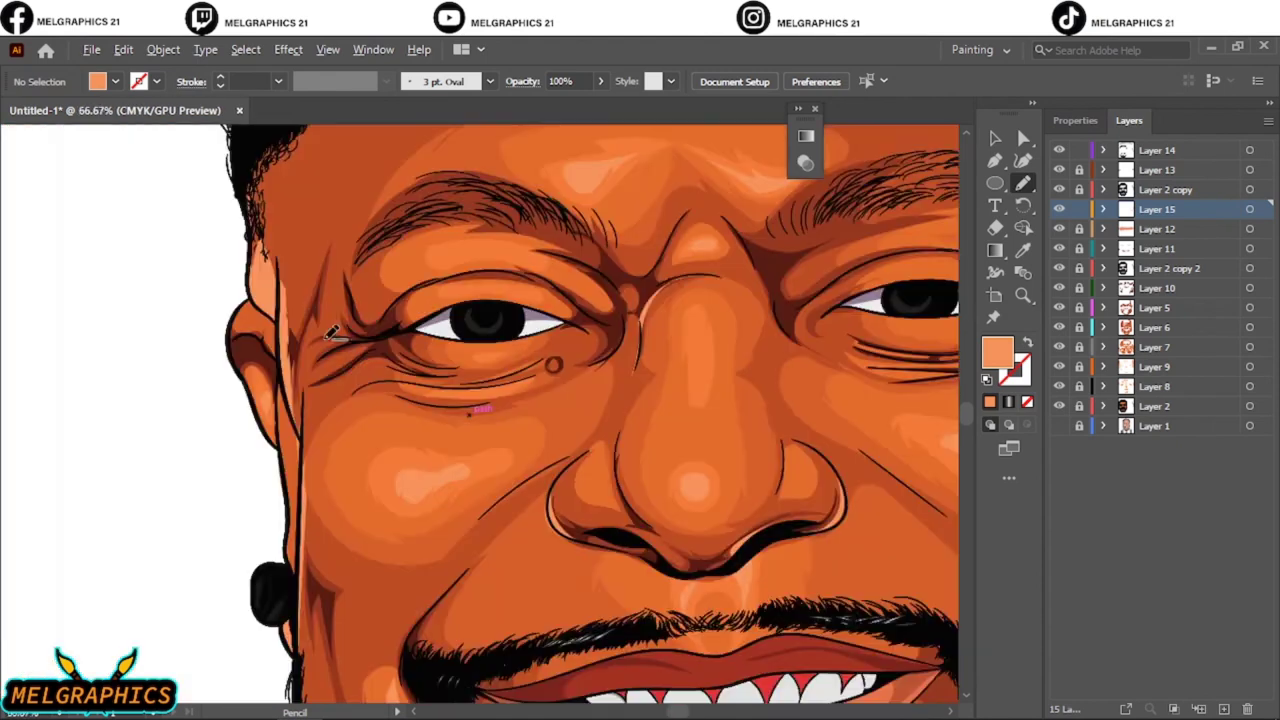
{"action": "scroll", "coordinate": [534, 400], "scroll_direction": "up", "scroll_amount": 4}
{"action": "left_click_drag", "start_coordinate": [708, 462], "coordinate": [502, 352]}
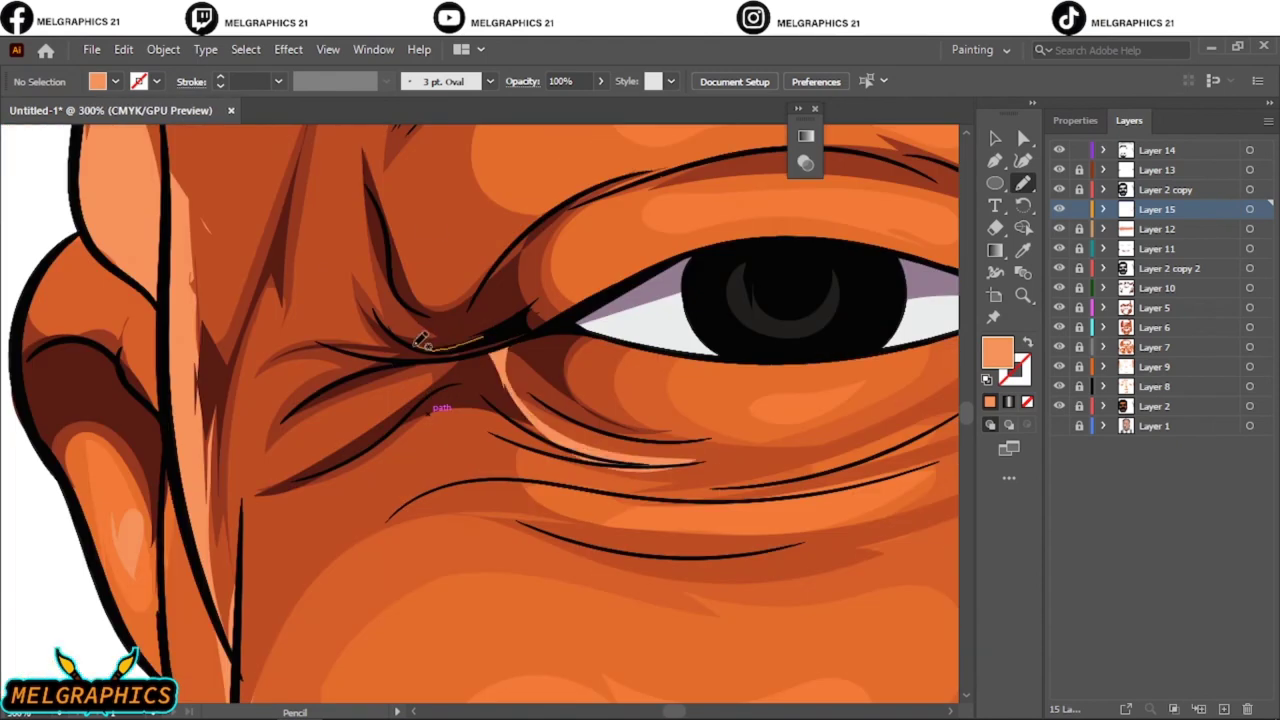
{"action": "left_click_drag", "start_coordinate": [420, 340], "coordinate": [352, 348]}
{"action": "key", "text": "ctrl+0"}
{"action": "scroll", "coordinate": [540, 400], "scroll_direction": "up", "scroll_amount": 4}
- Add more crease accents beside the eye and at its outer corner
{"action": "left_click_drag", "start_coordinate": [625, 375], "coordinate": [478, 420]}
{"action": "key", "text": "ctrl+0"}
{"action": "scroll", "coordinate": [345, 400], "scroll_direction": "up", "scroll_amount": 4}
{"action": "left_click_drag", "start_coordinate": [355, 595], "coordinate": [398, 348]}
{"action": "key", "text": "ctrl+0"}
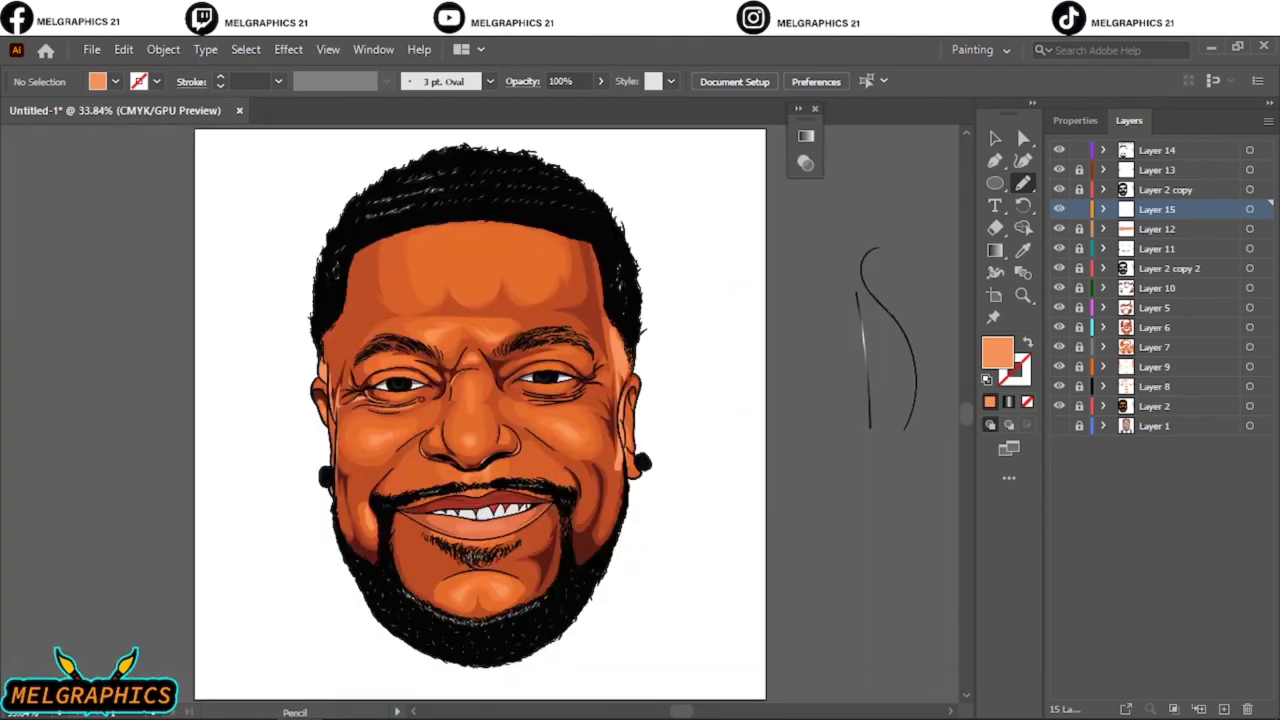
{"action": "scroll", "coordinate": [600, 380], "scroll_direction": "up", "scroll_amount": 4}
{"action": "left_click_drag", "start_coordinate": [700, 460], "coordinate": [648, 512]}
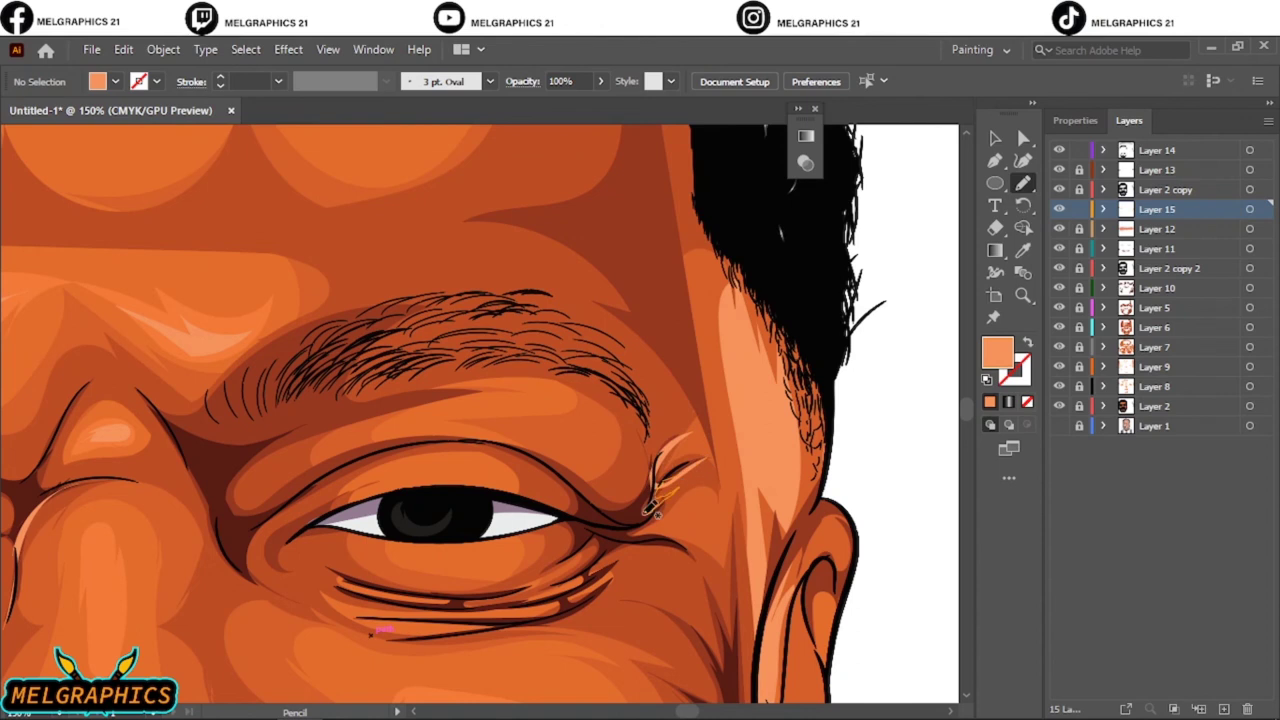
{"action": "key", "text": "ctrl+0"}
{"action": "scroll", "coordinate": [596, 416], "scroll_direction": "up", "scroll_amount": 5}
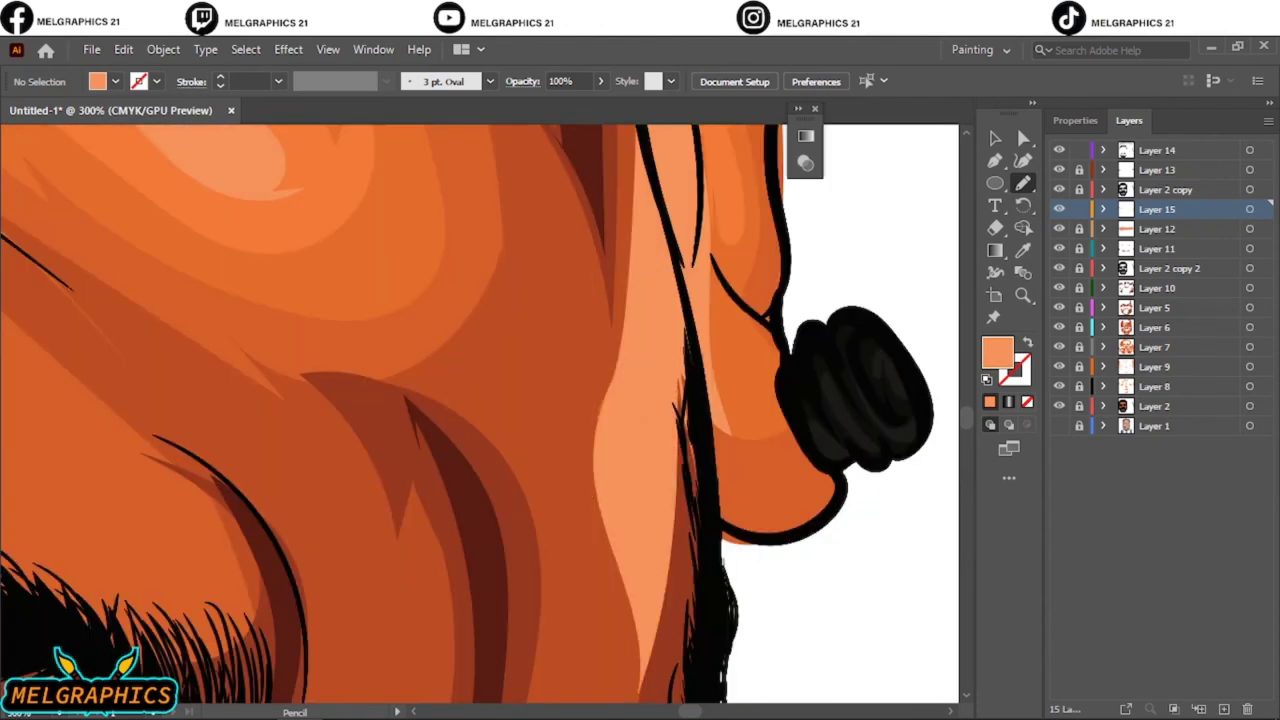